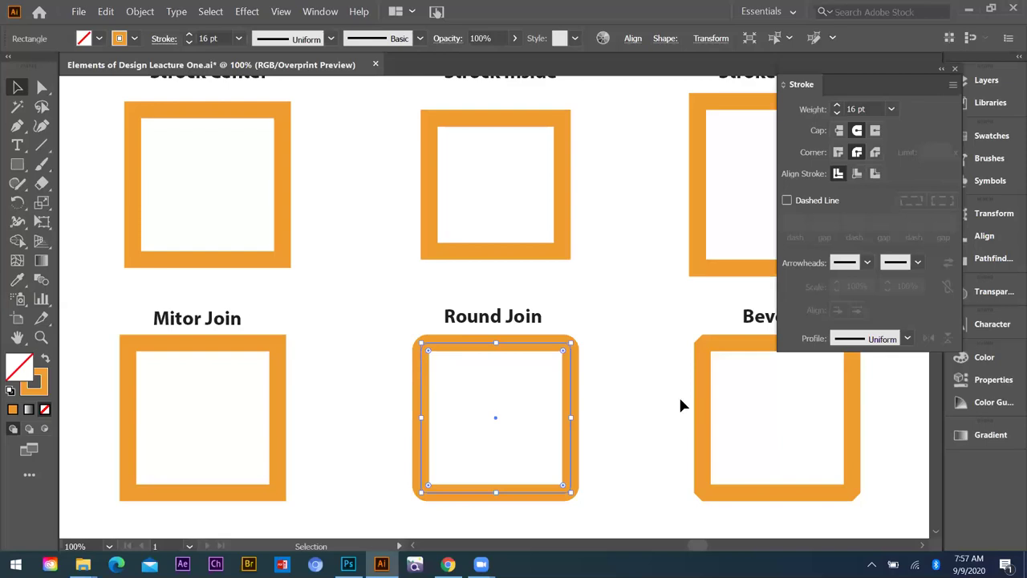
- Draw a rectangle in the empty area beside the sample shapes, using the bevel-join square's 16 pt orange stroke
left_click_drag(674, 348, 726, 399)
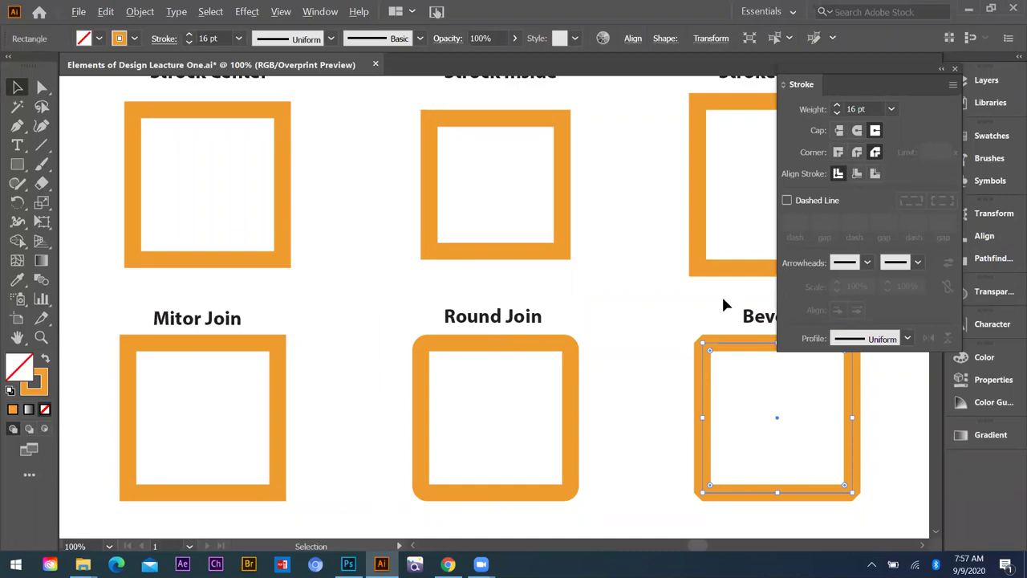
key("ctrl+minus")
key("ctrl+minus")
key("ctrl+minus")
key("ctrl+minus")
key("ctrl+minus")
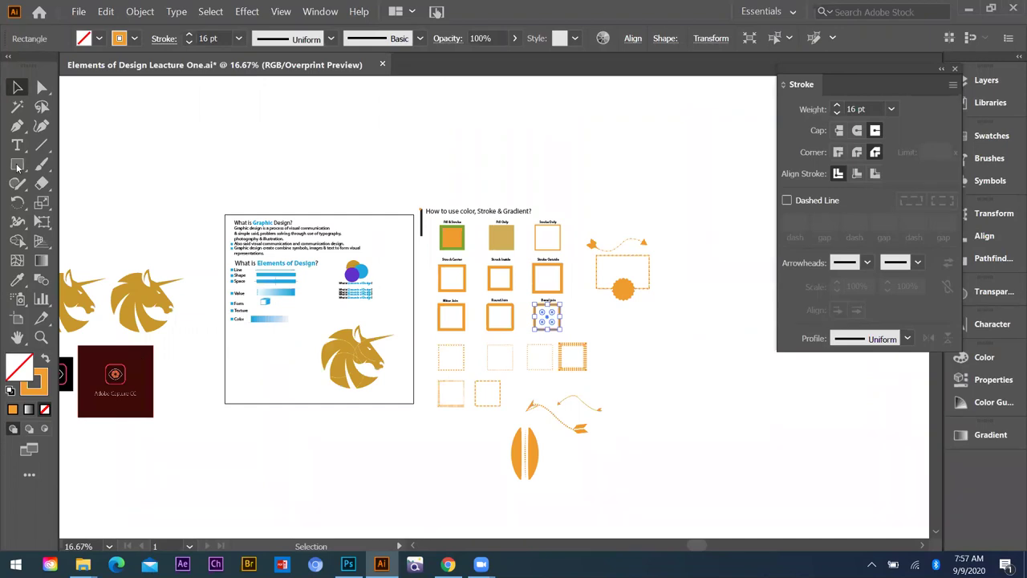
key("ctrl+plus")
key("ctrl+plus")
key("ctrl+plus")
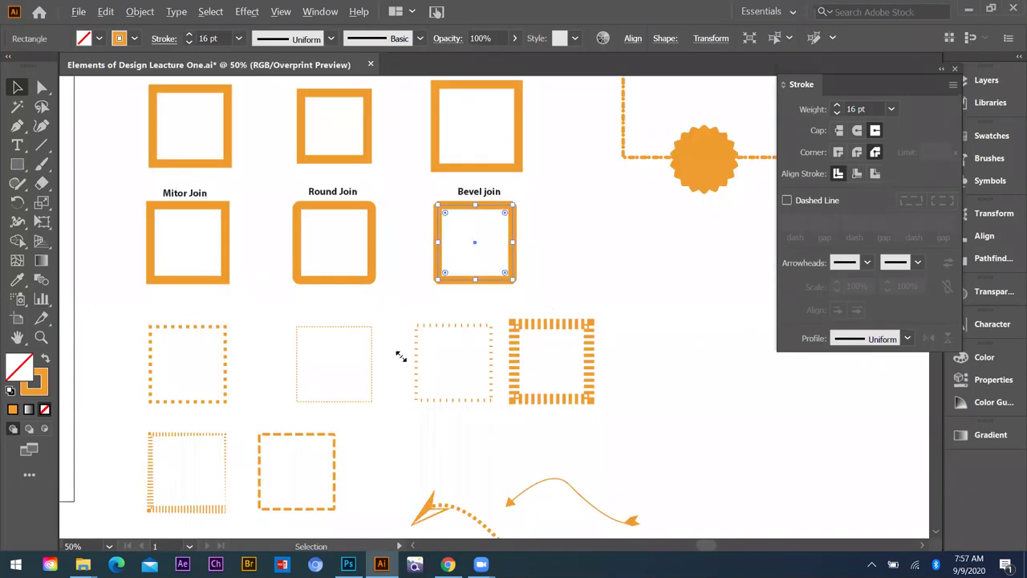
key("ctrl+minus")
key("m")
left_click_drag(255, 281, 401, 356)
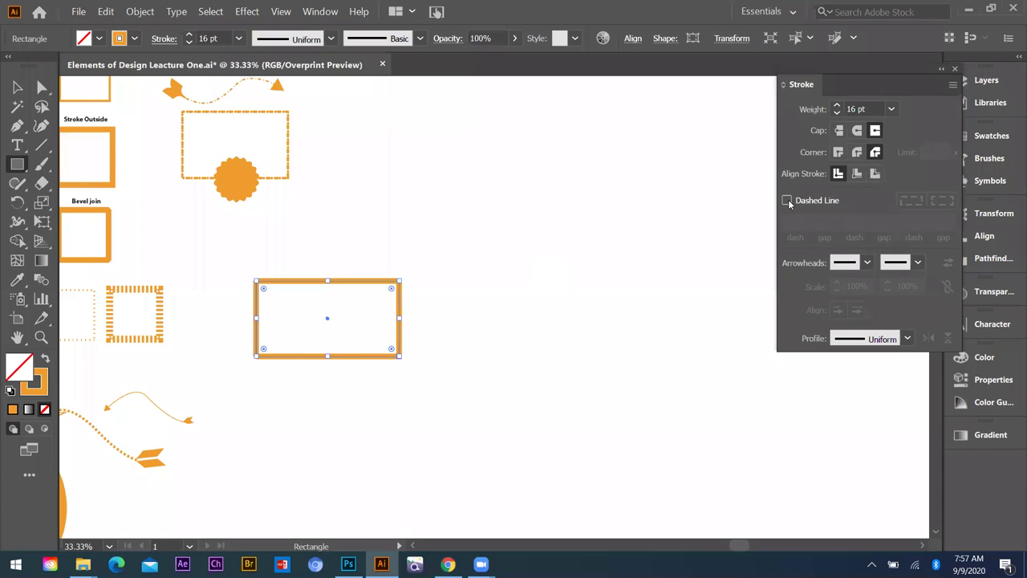
- Turn on the dashed line for the new rectangle's stroke with a 31 pt dash
left_click(787, 200)
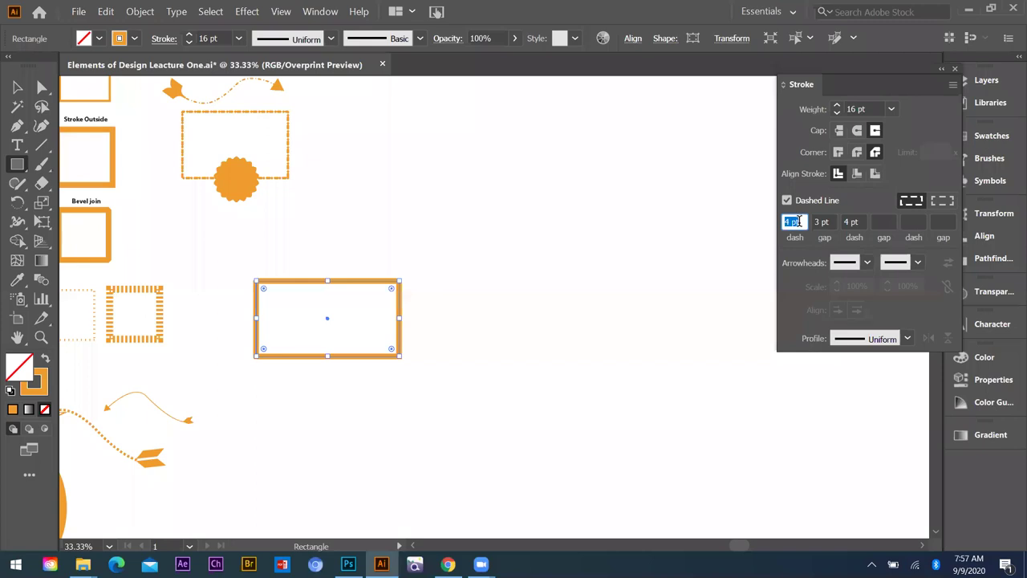
type("31")
key("Return")
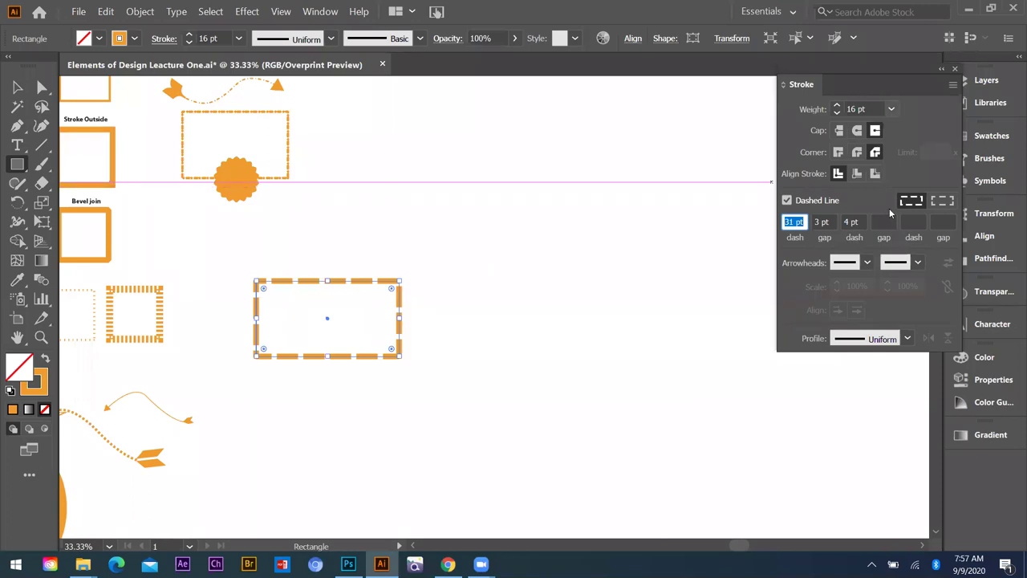
- Set the rectangle's stroke weight to 7 pt and clear the first gap and second dash values
left_click(891, 109)
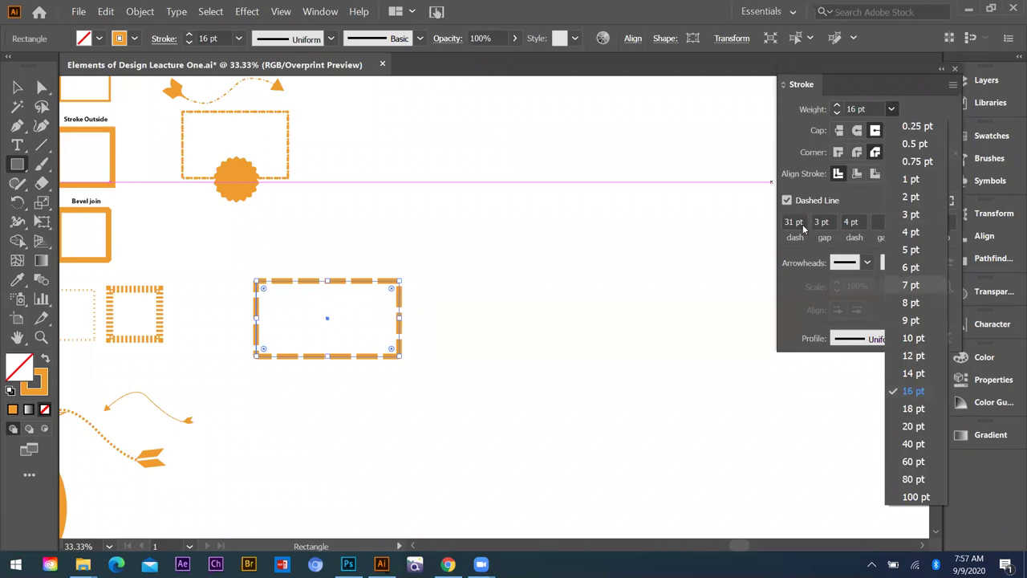
left_click(911, 285)
key("Tab")
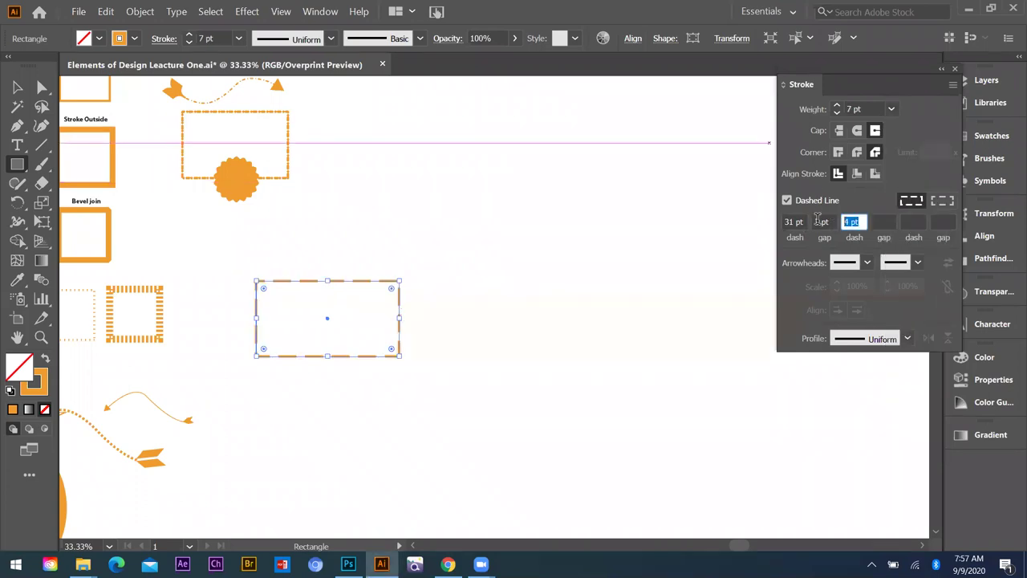
key("BackSpace")
left_click_drag(828, 221, 761, 250)
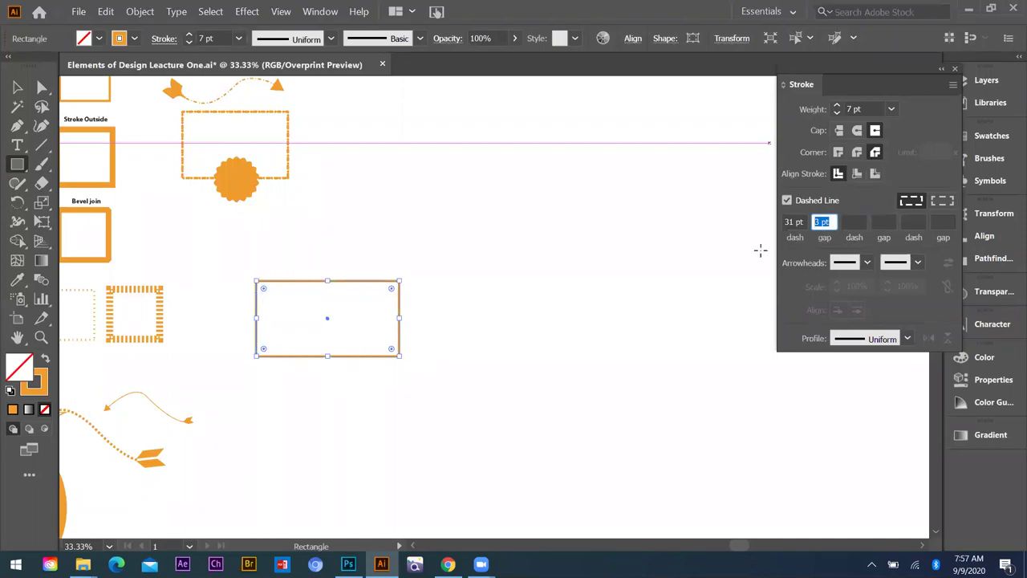
key("BackSpace")
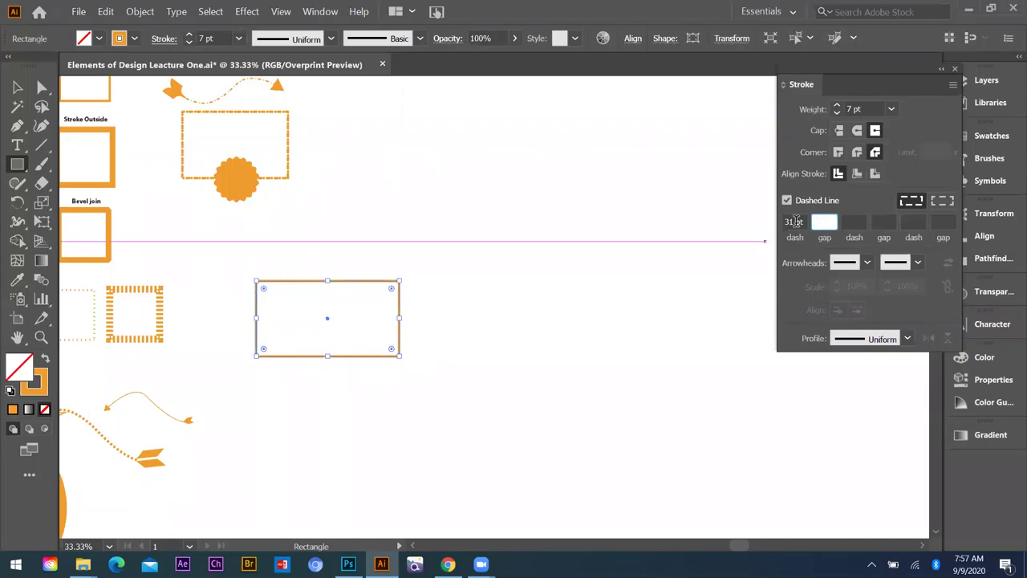
- Try longer and shorter first-dash lengths on the rectangle's stroke, ending at 11 pt
left_click(794, 222)
key("Up")
key("Up")
key("Up")
key("Up")
key("Up")
key("Up")
key("Up")
key("Up")
key("Up")
key("Up")
key("Up")
key("Up")
key("Up")
key("Up")
key("Up")
key("Up")
key("Up")
key("Up")
key("Up")
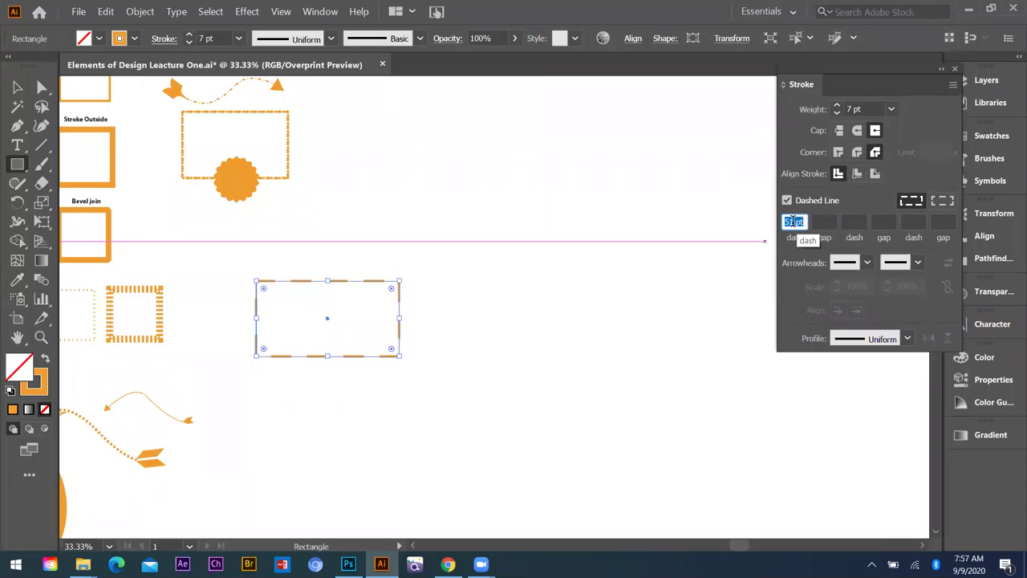
key("Down")
key("Down")
key("Down")
key("Down")
key("Down")
key("Down")
key("Down")
key("Down")
key("Down")
key("Down")
key("Down")
key("Down")
key("Down")
key("Down")
key("Down")
key("Down")
key("Down")
key("Down")
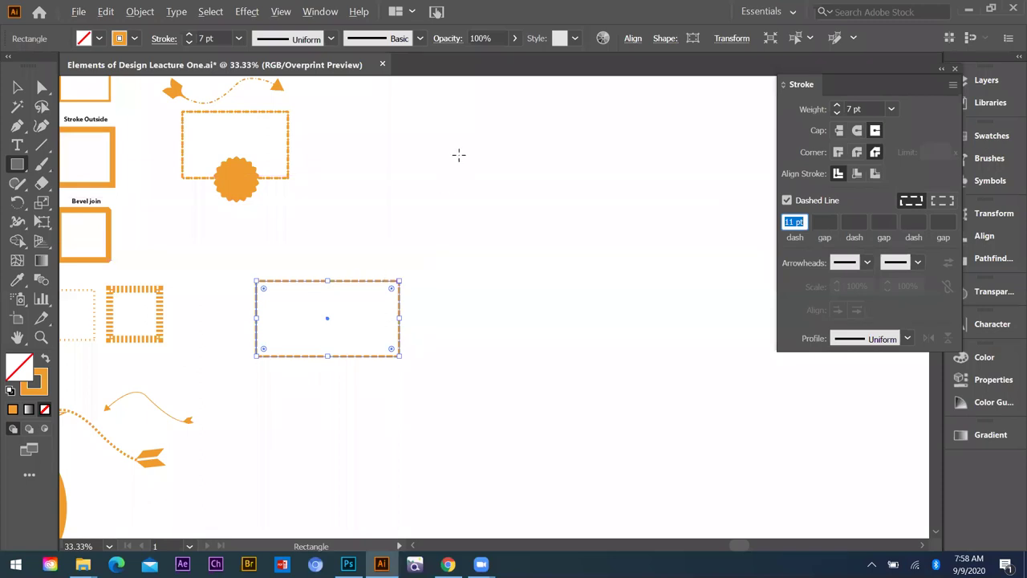
- Apply a round cap to the rectangle's dashed stroke
scroll(397, 282, "up", 7)
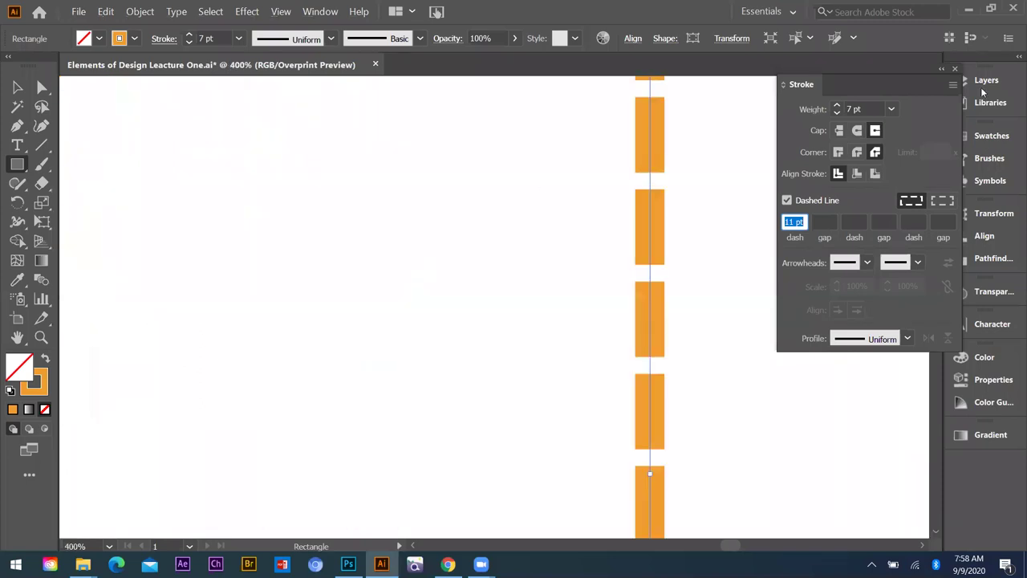
left_click(857, 131)
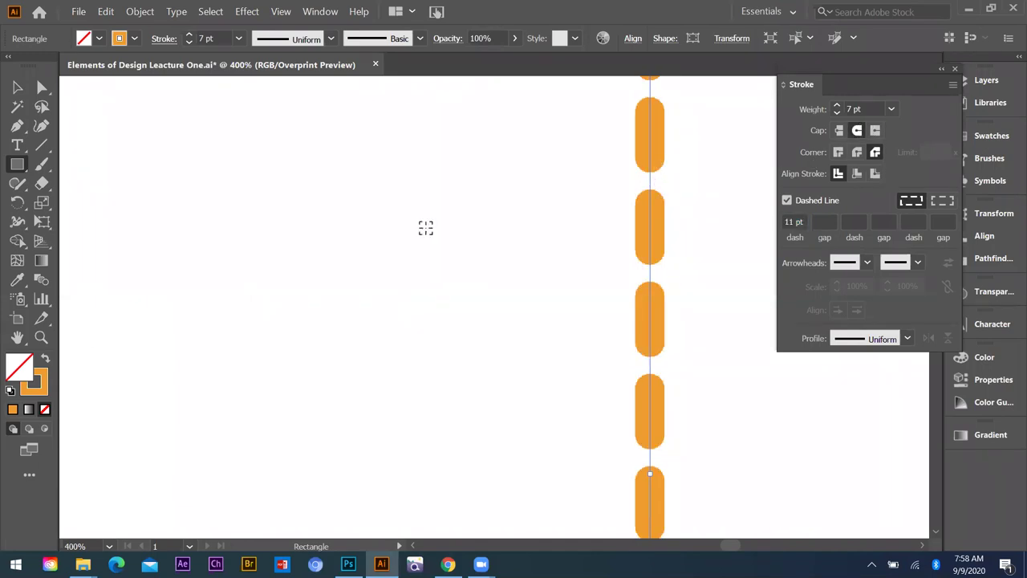
key("ctrl+1")
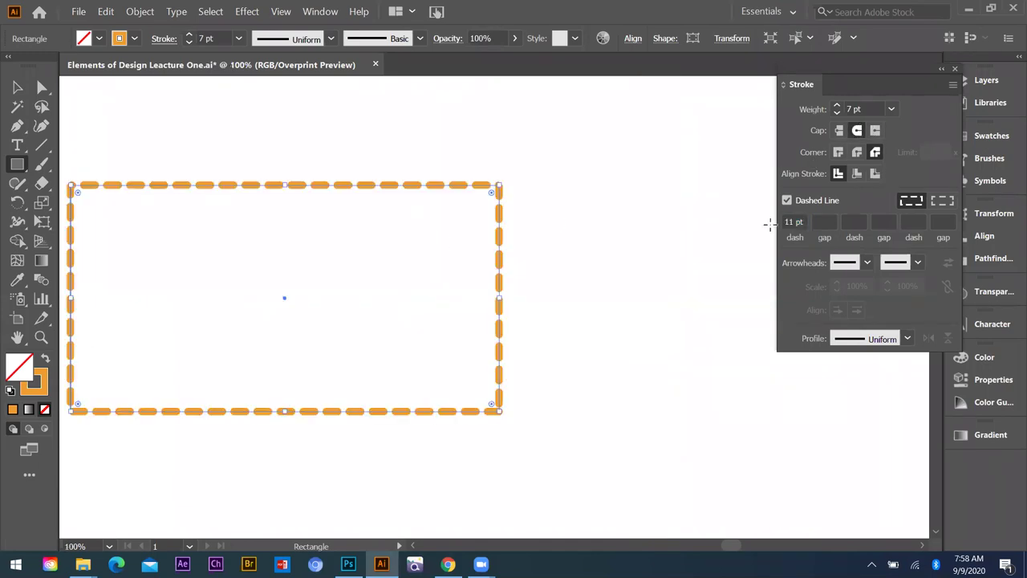
- Try dash lengths of 30 pt and 9 pt on the rectangle's round-capped stroke
scroll(792, 223, "down", 6)
scroll(792, 223, "up", 5)
type("30")
key("Return")
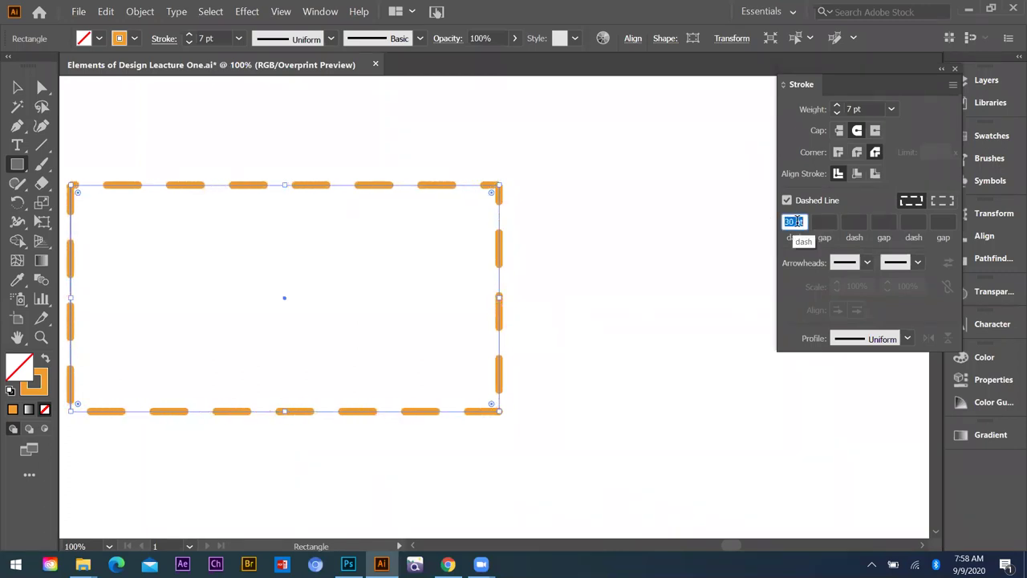
left_click(797, 222)
scroll(797, 222, "down", 10)
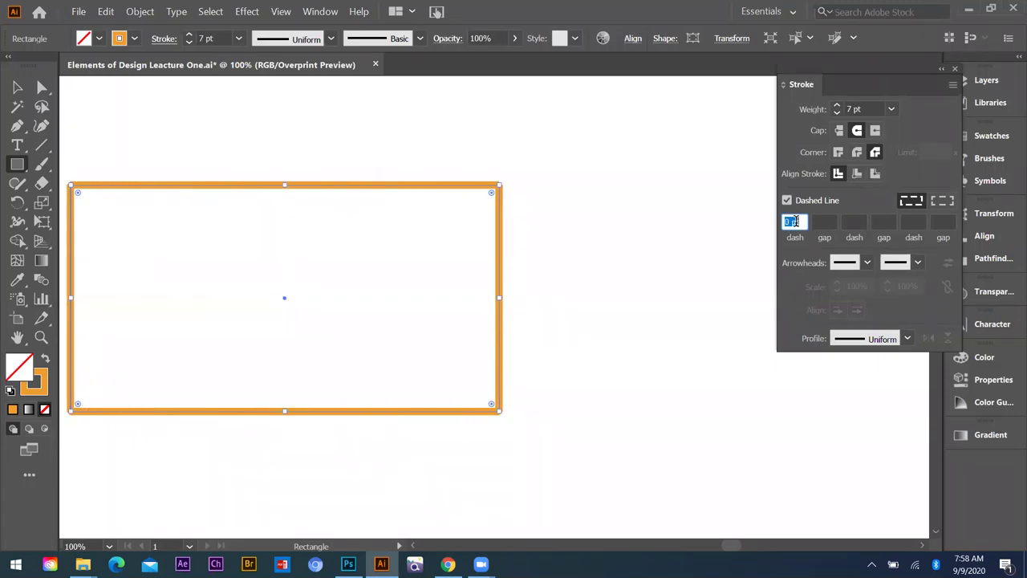
type("7")
key("Return")
- Raise the rectangle's dash length to 13 pt and its gap to 38 pt
left_click(822, 222)
type("5")
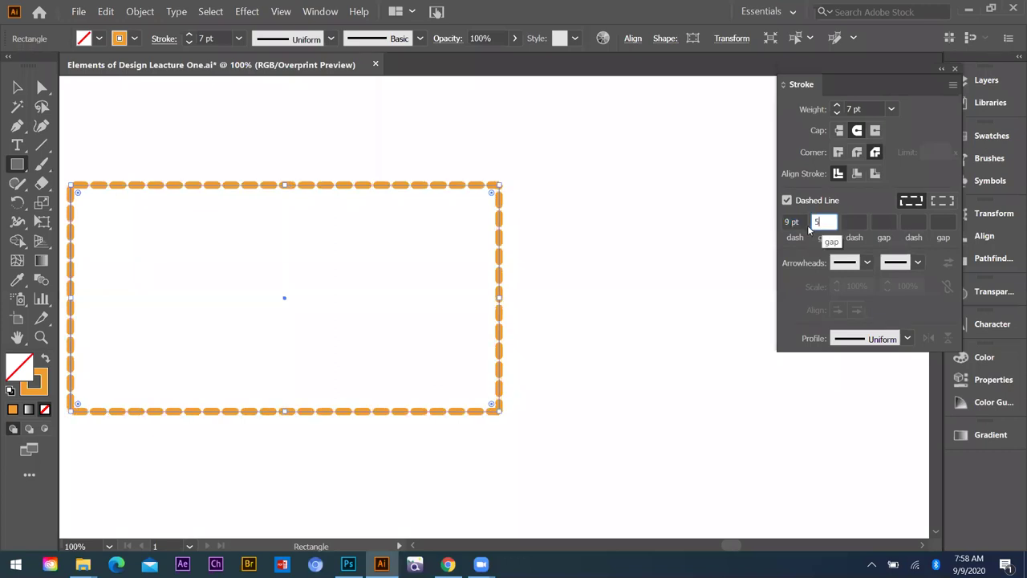
double_click(797, 223)
key("Up")
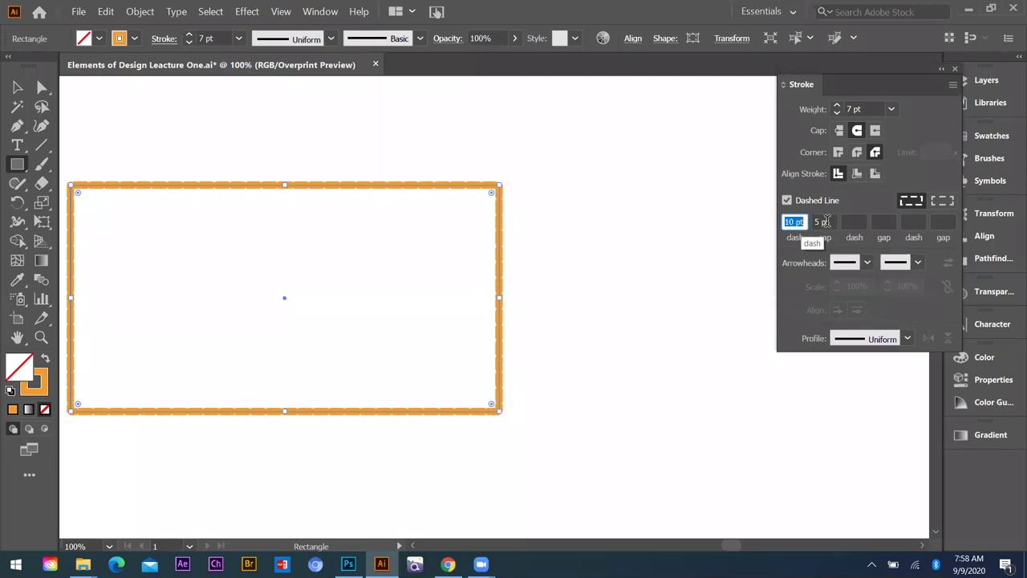
key("Up")
key("Up")
key("Up")
left_click(826, 222)
key("Up")
key("Up")
key("Up")
key("Up")
key("Up")
key("Up")
key("Up")
key("Up")
key("Up")
key("Up")
key("Up")
key("Up")
key("Up")
key("Up")
key("Up")
key("Up")
key("Up")
key("Up")
key("Up")
key("Up")
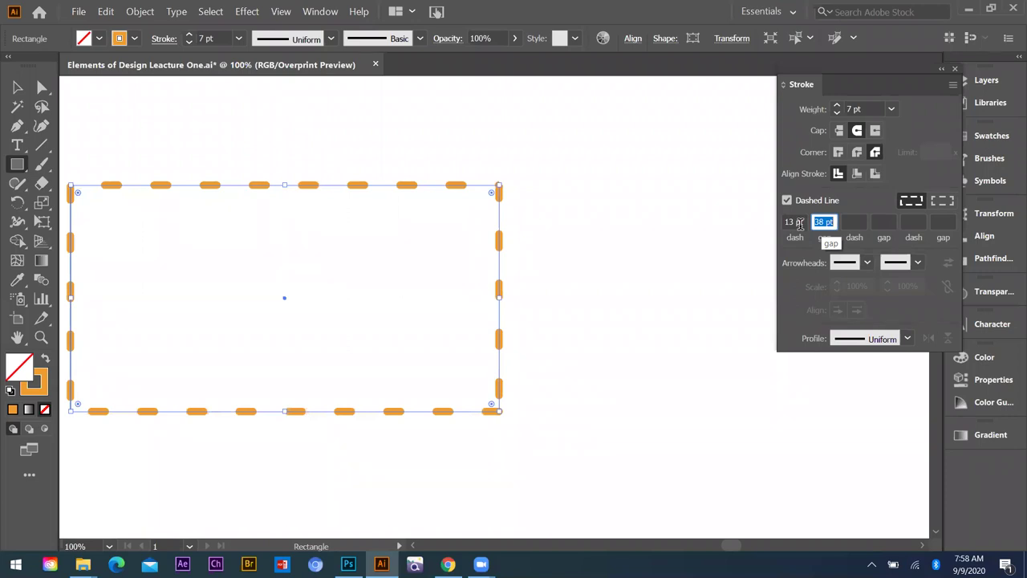
- Set the dash length to 0 pt with a 37 pt gap to make round dots, and deselect the rectangle
left_click(799, 223)
type("0")
key("Return")
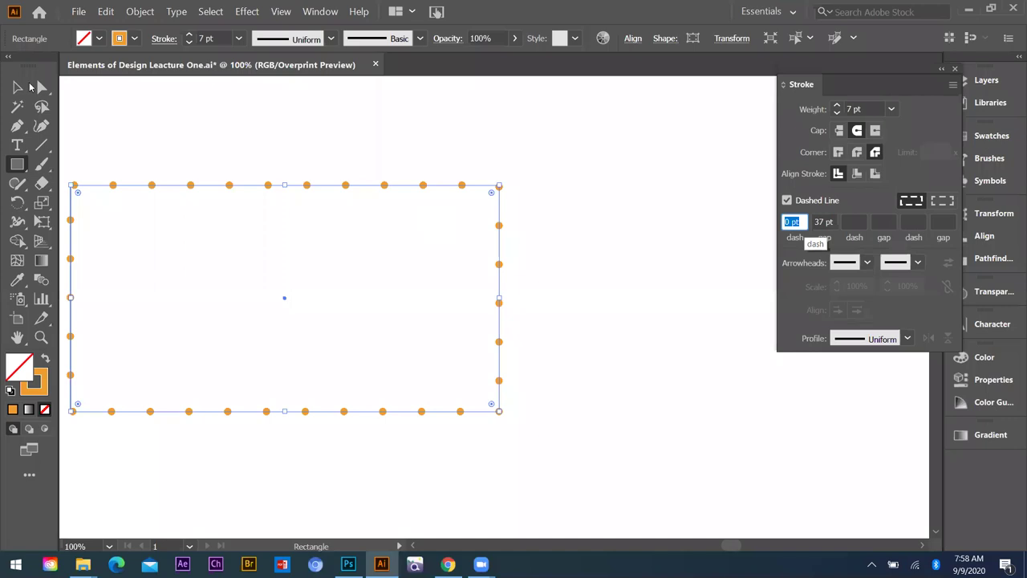
key("v")
left_click(358, 199)
scroll(426, 201, "down", 3)
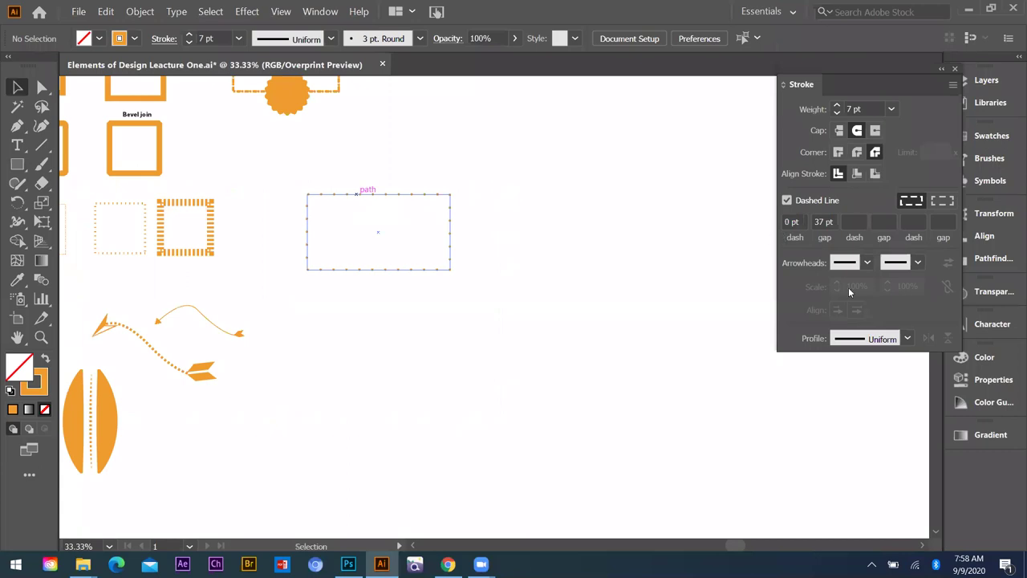
- Draw an S-shaped curve with three anchor points below the dotted rectangle using the Pen tool, with its dashed line turned off
left_click(18, 127)
left_click(399, 364)
mouse_move(475, 379)
left_mouse_down()
mouse_move(525, 382)
mouse_move(536, 364)
left_mouse_up()
left_click_drag(579, 320, 598, 341)
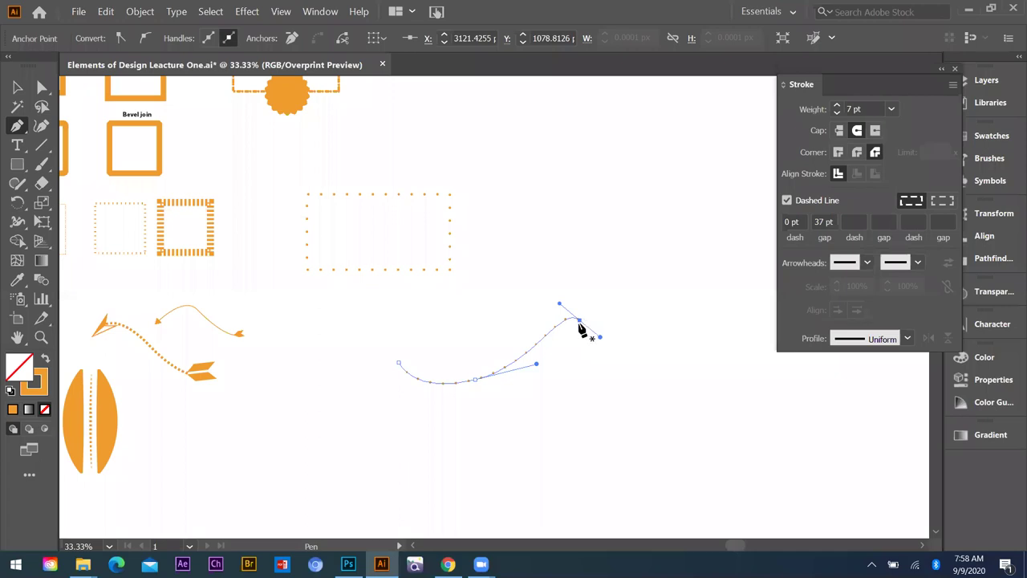
key("ctrl+z")
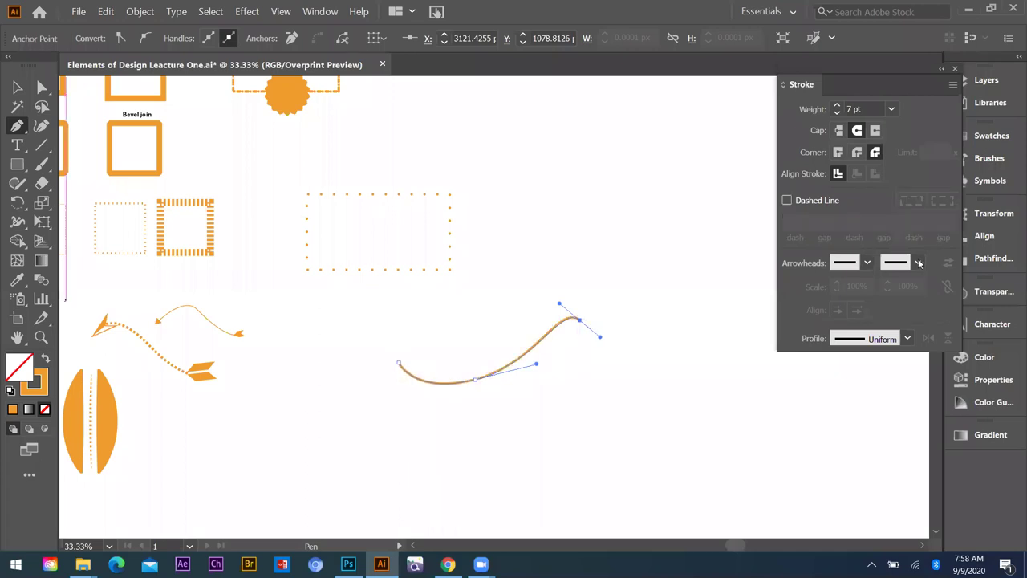
- Add the Arrow 1 arrowhead to the curve's end and a feathered tail to its start, and deselect it
left_click(917, 265)
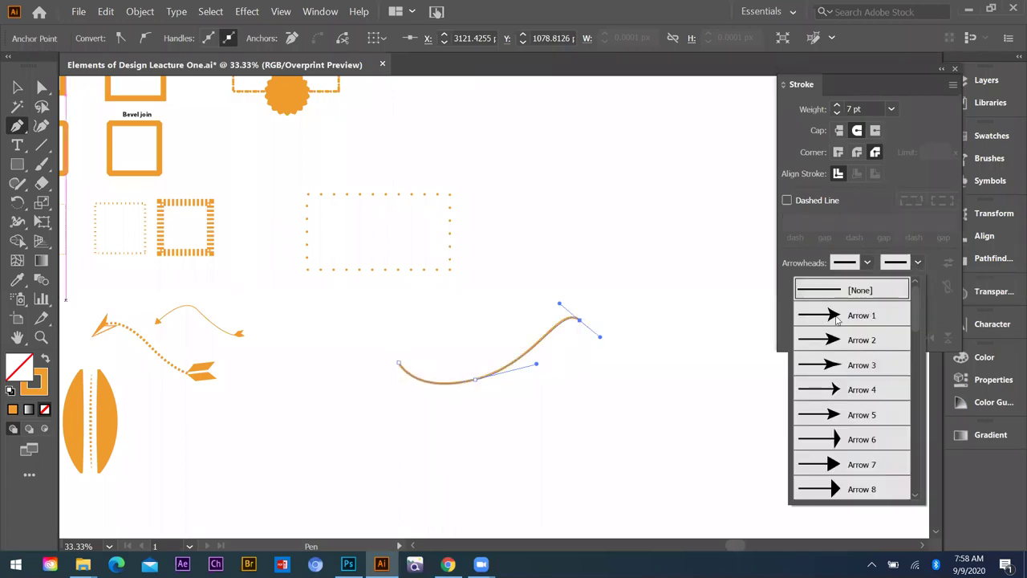
left_click(861, 315)
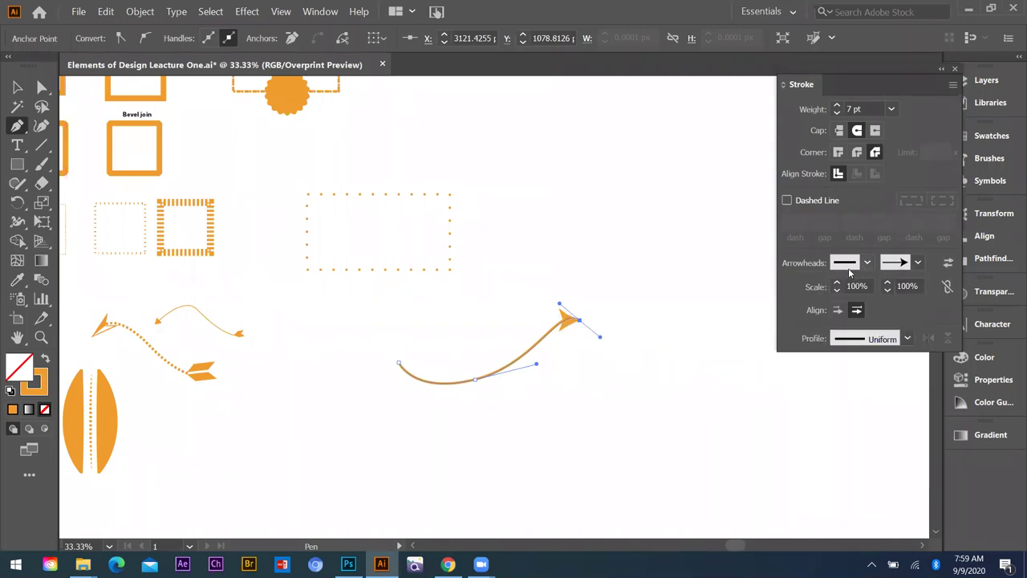
left_click(866, 262)
scroll(810, 455, "down", 1)
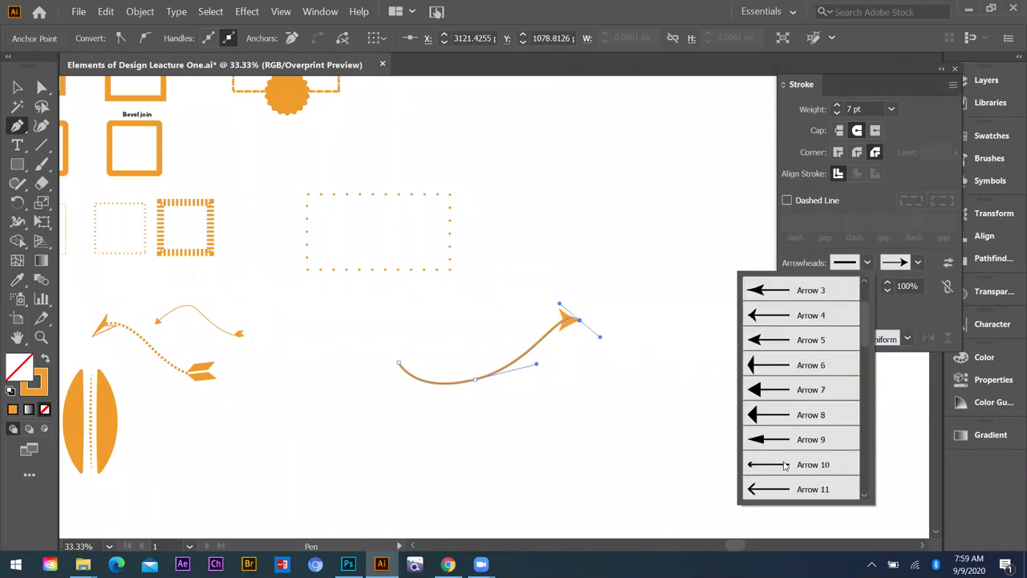
scroll(783, 487, "down", 2)
left_click(784, 487)
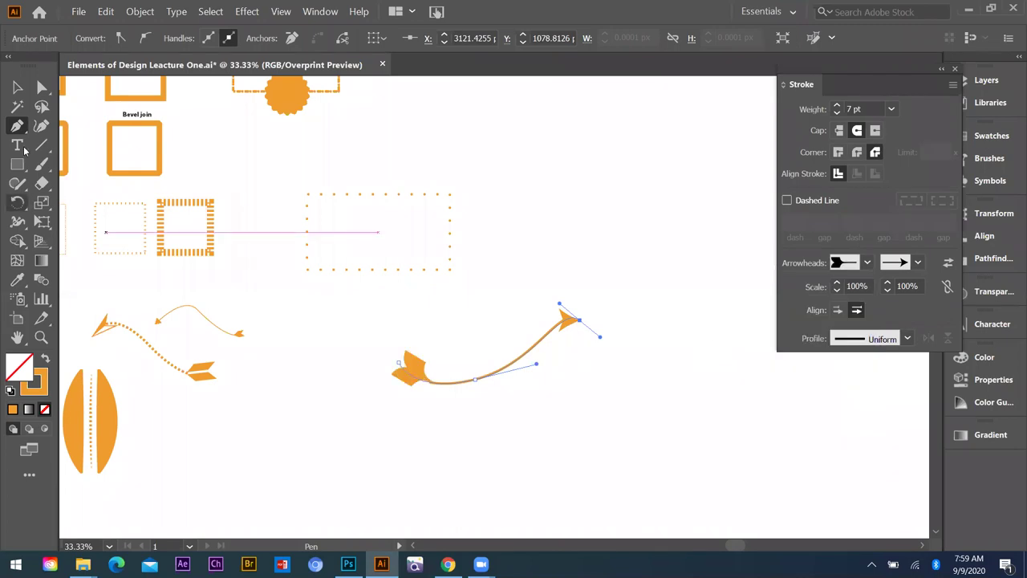
left_click(23, 94)
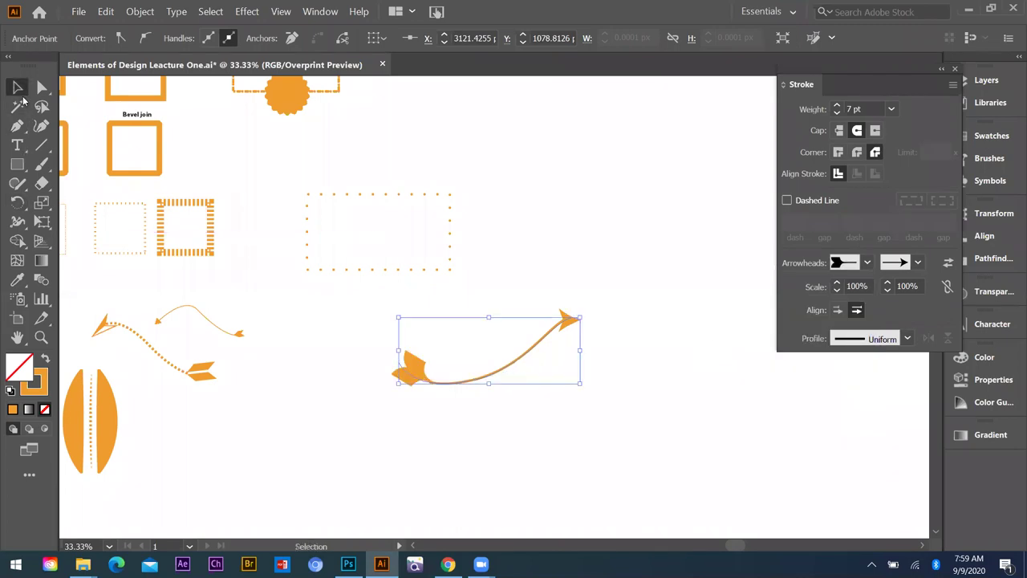
left_click(285, 416)
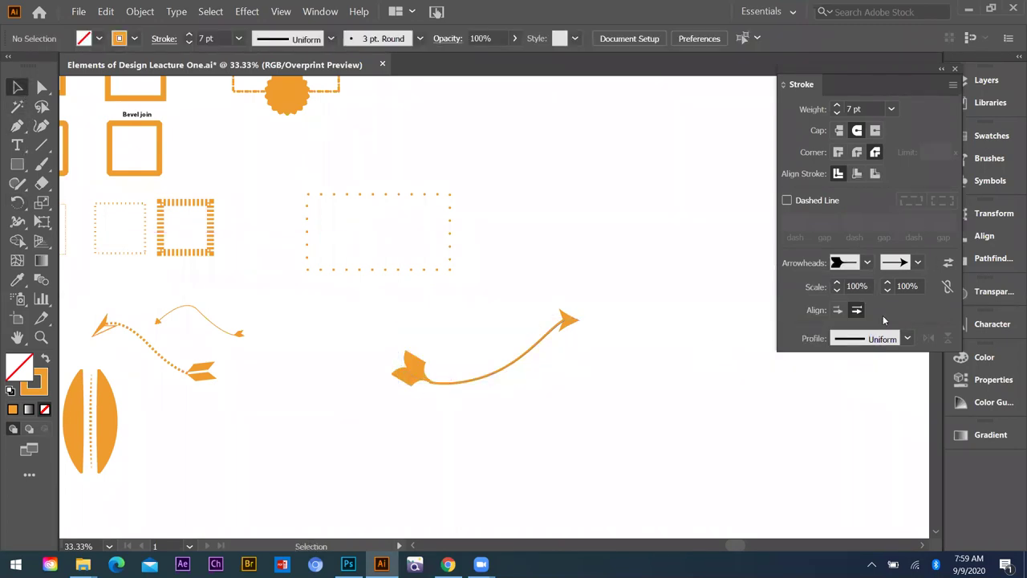
- Draw a straight vertical line with the Pen tool in the empty area below the curved arrow
left_click(18, 126)
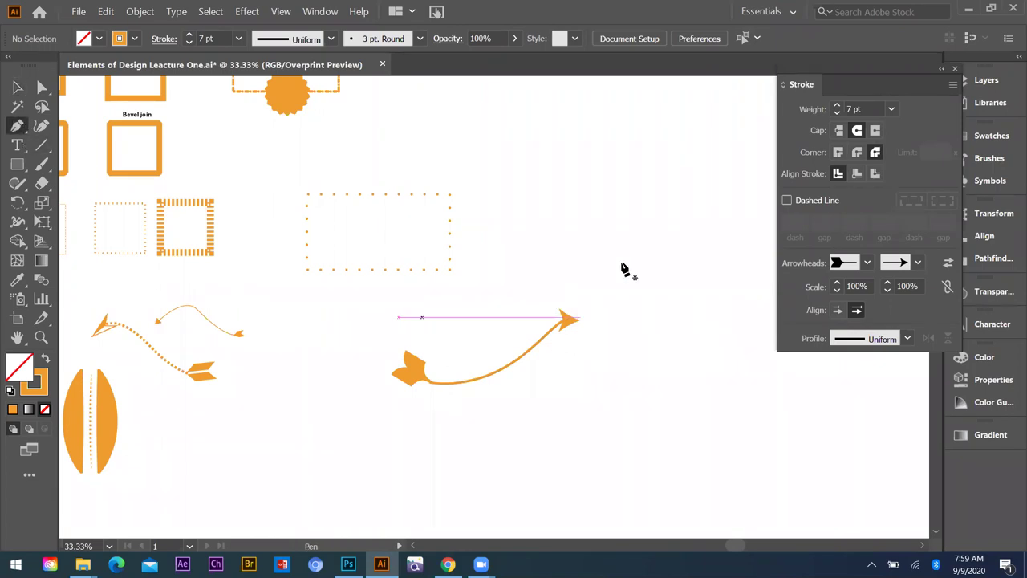
scroll(305, 391, "down", 4)
left_click(325, 297)
left_click(325, 383)
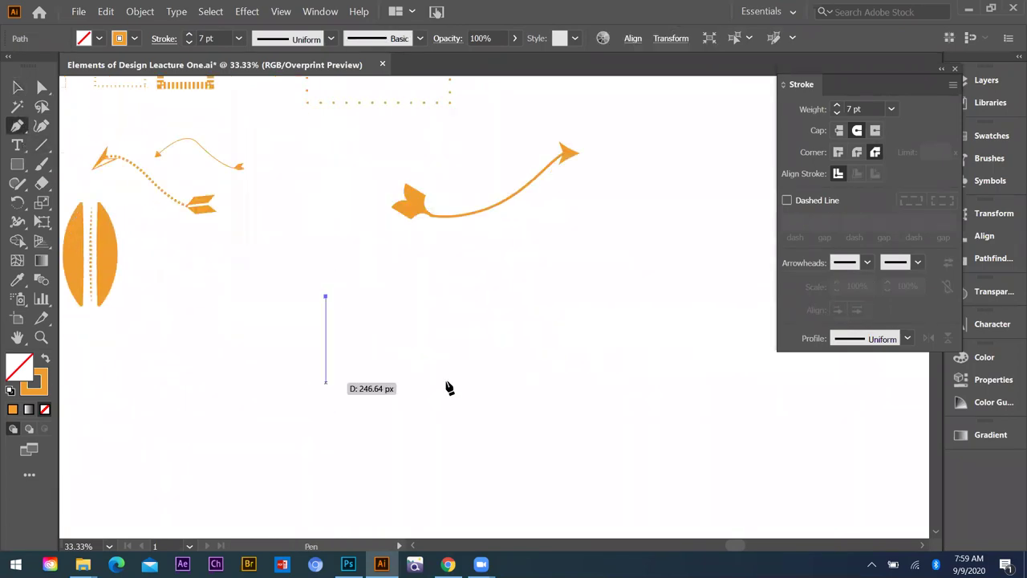
left_click(450, 399)
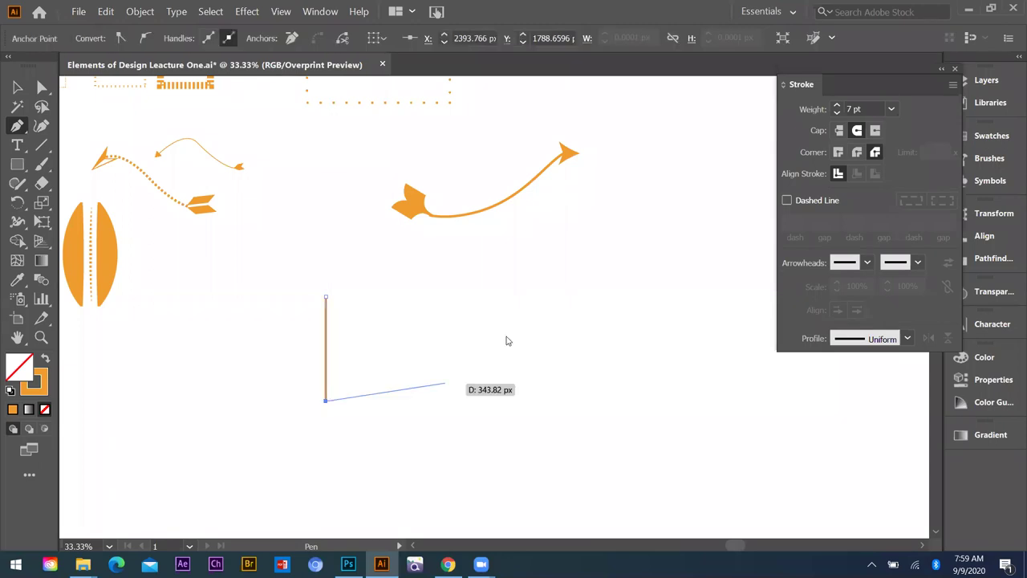
- Increase the vertical line's stroke weight to 100 pt, trying 20 pt first
left_click(891, 108)
left_click(923, 393)
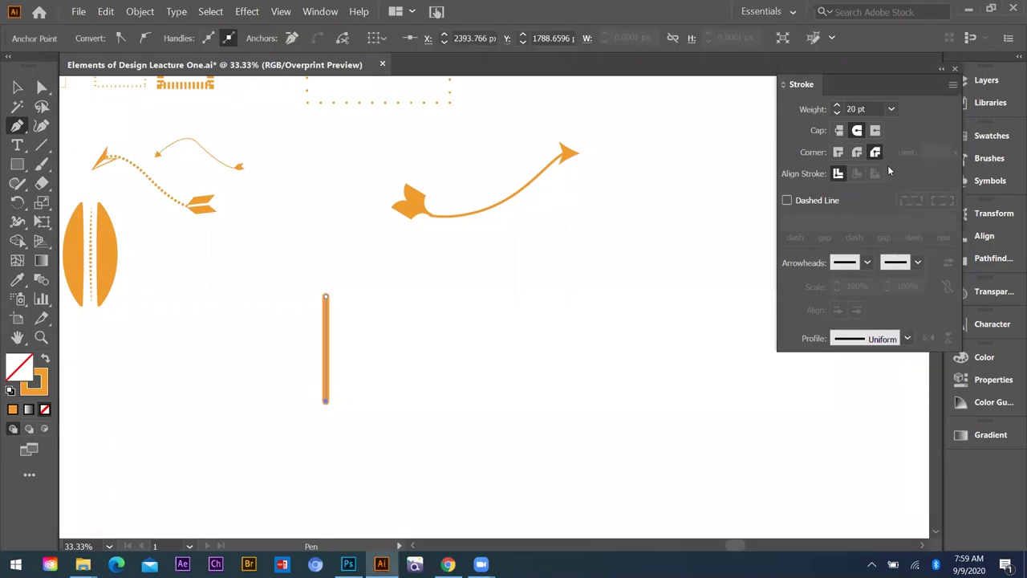
scroll(923, 417, "down", 2)
left_click(891, 111)
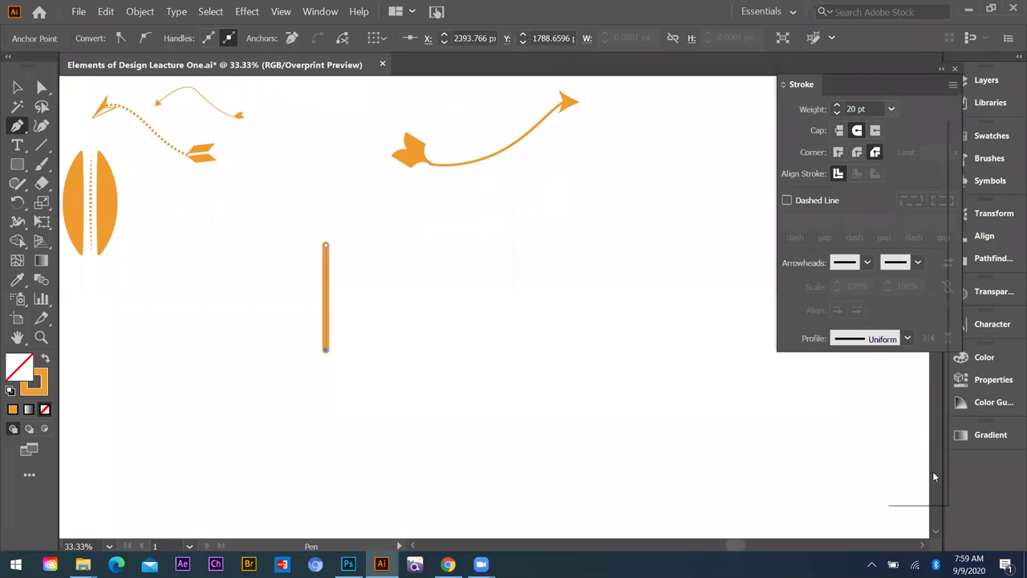
left_click(915, 494)
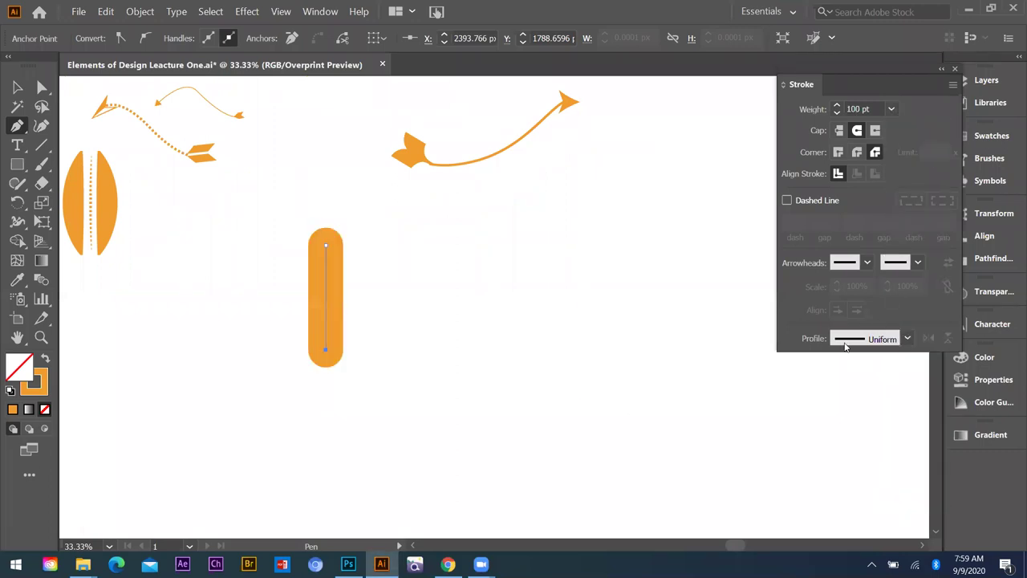
- Try the lens-shaped, double-bulge and pointed-bar width profiles on the thick vertical line
left_click(906, 338)
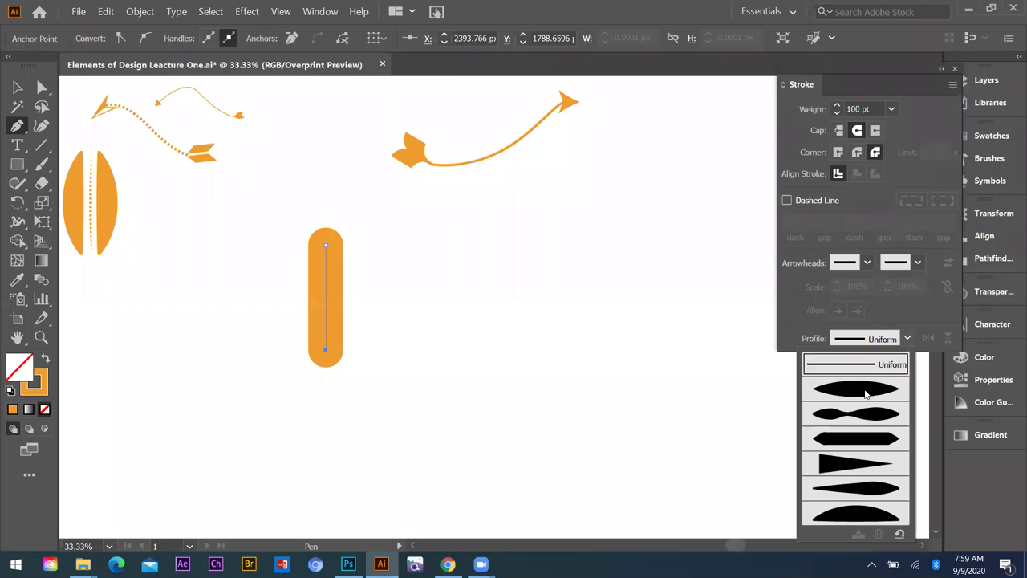
left_click(869, 392)
left_click(907, 338)
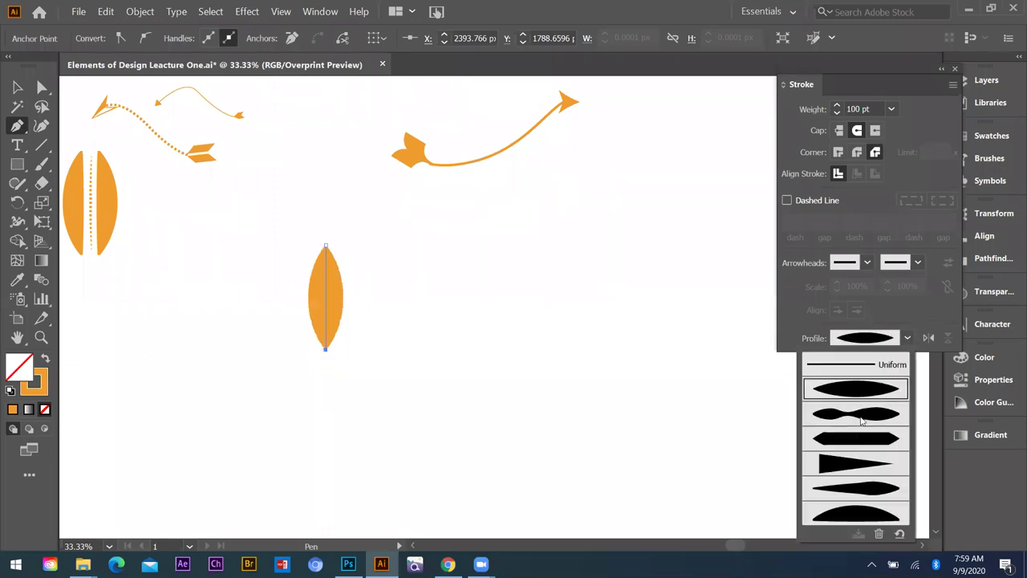
left_click(867, 413)
left_click(907, 338)
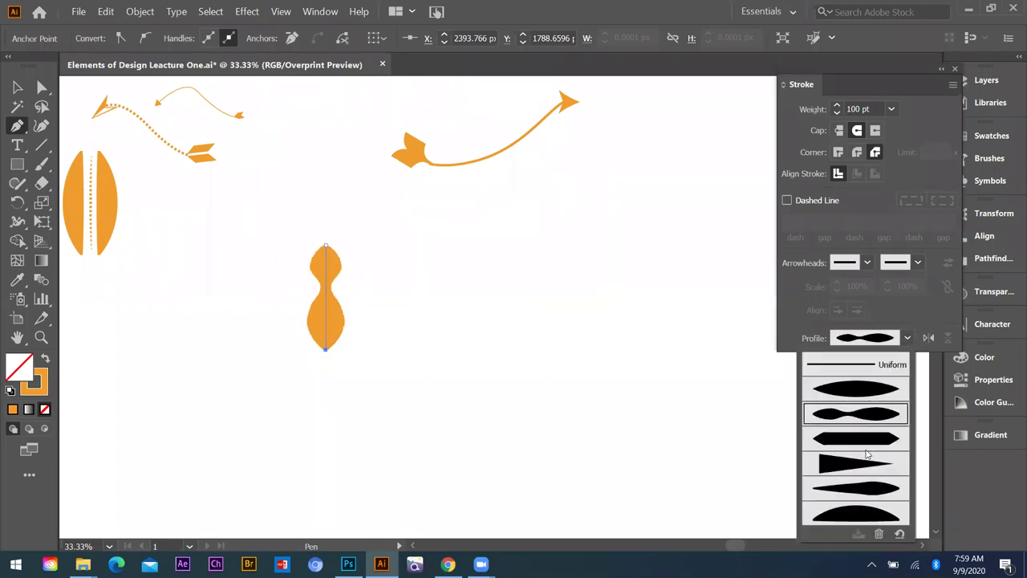
left_click(892, 364)
- Apply the triangular width profile that tapers to a point to the vertical line and deselect it
left_click(907, 338)
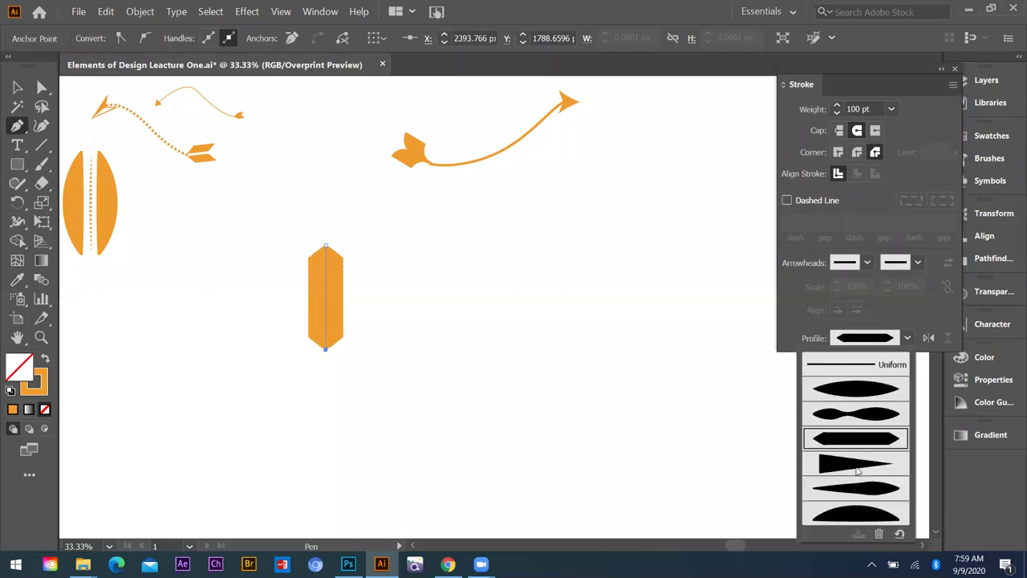
left_click(857, 464)
left_click(905, 341)
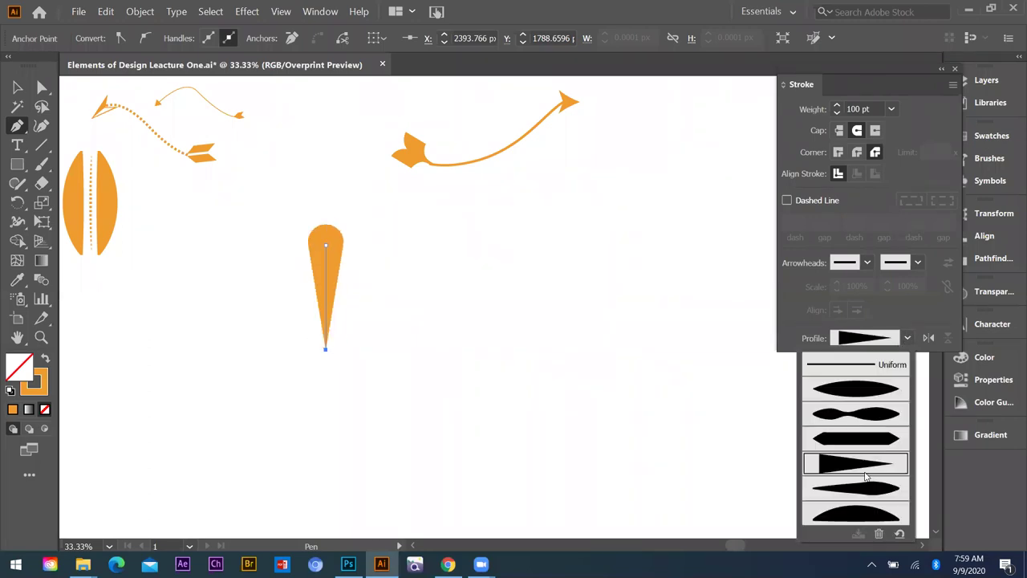
left_click(231, 260)
key("Escape")
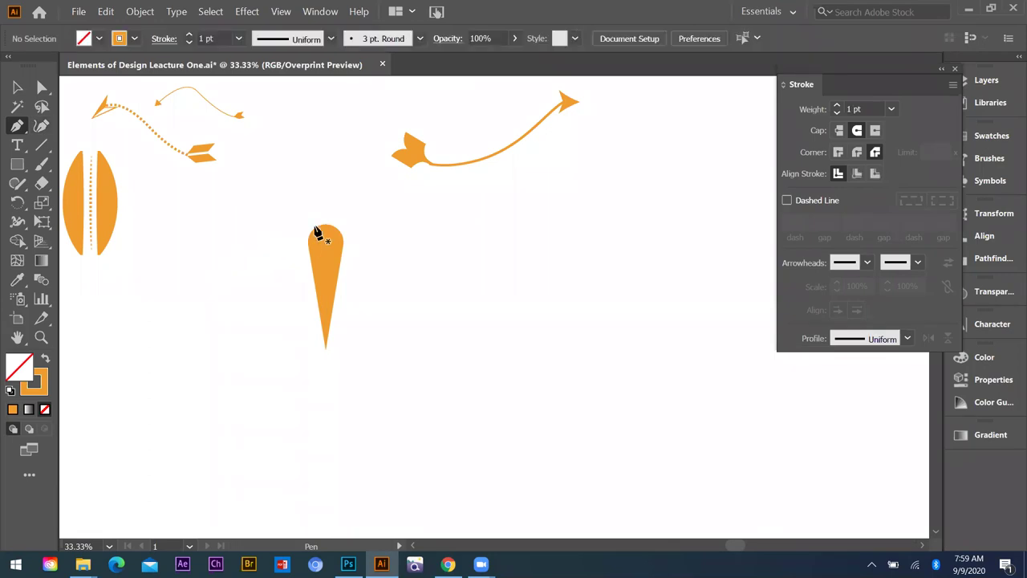
- Select the tapered line and move it down and to the right into the empty area
key("v")
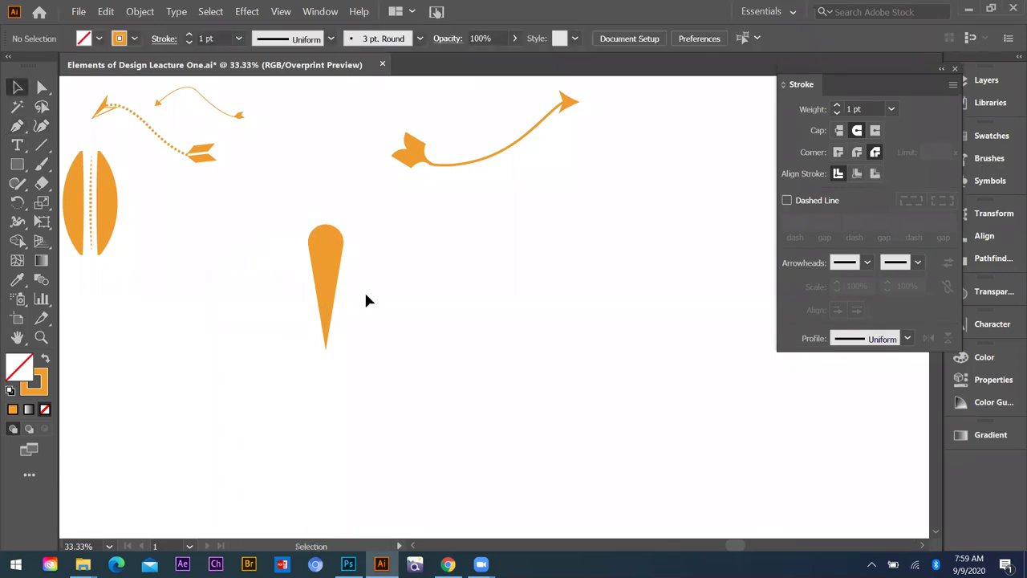
left_click(329, 255)
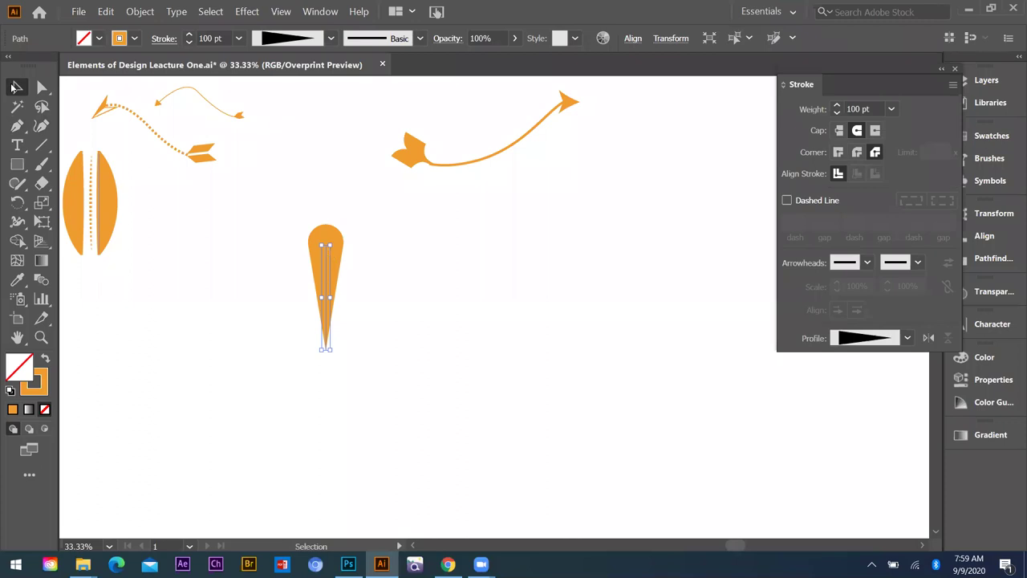
left_click(282, 229)
left_click_drag(336, 251, 402, 339)
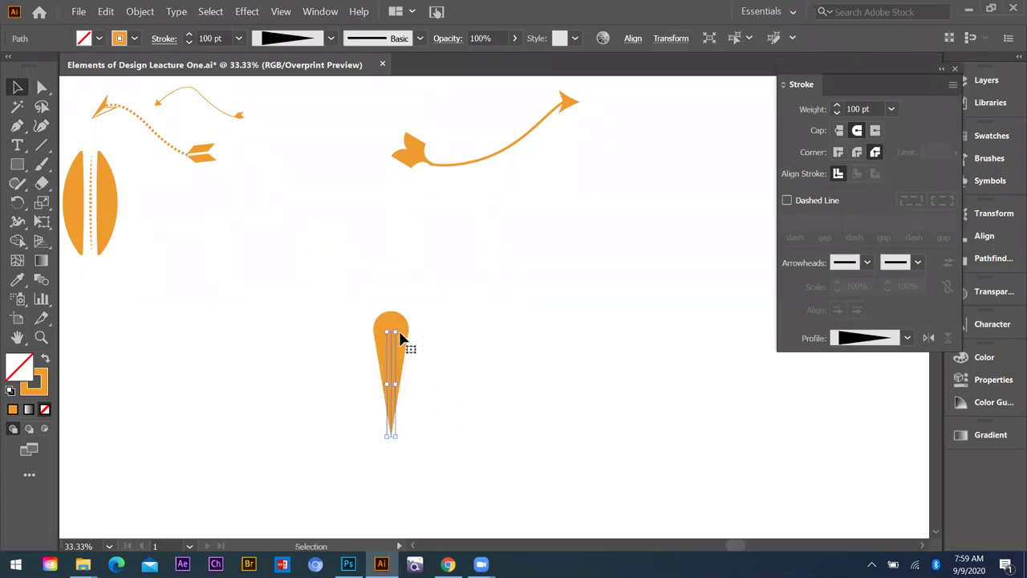
- Make a copy of the tapered line rotated by 13 degrees
right_click(388, 316)
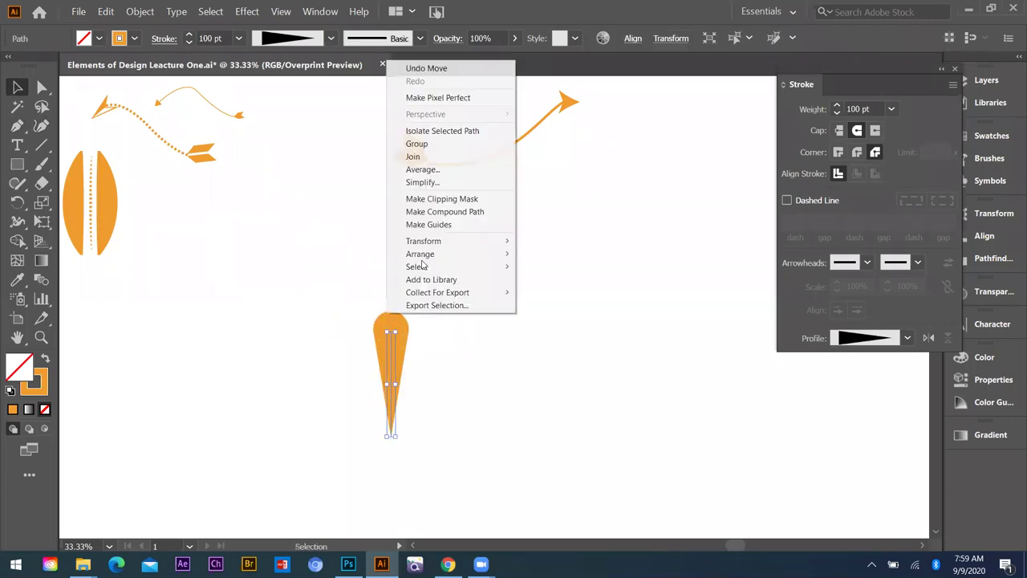
mouse_move(449, 241)
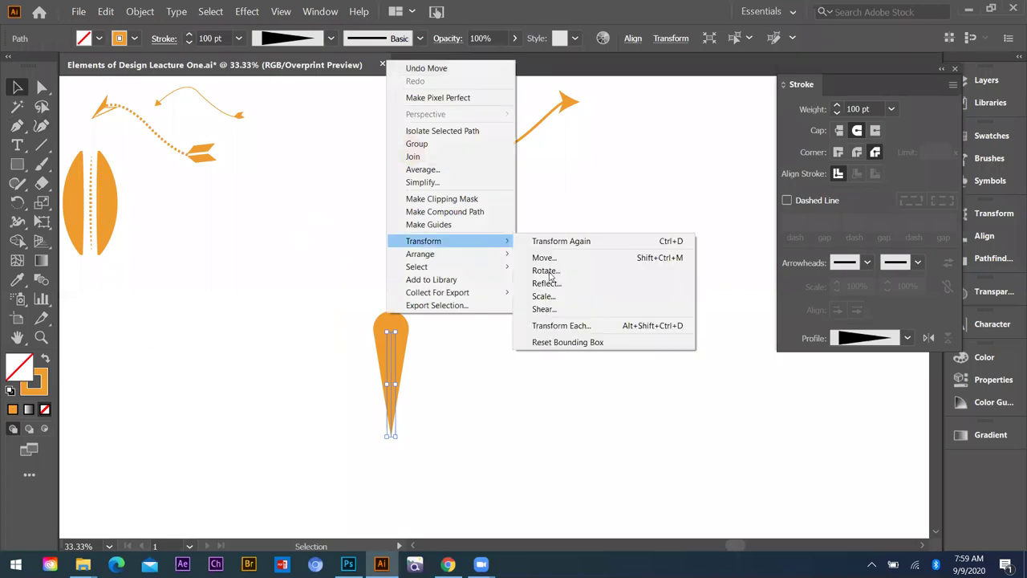
left_click(626, 272)
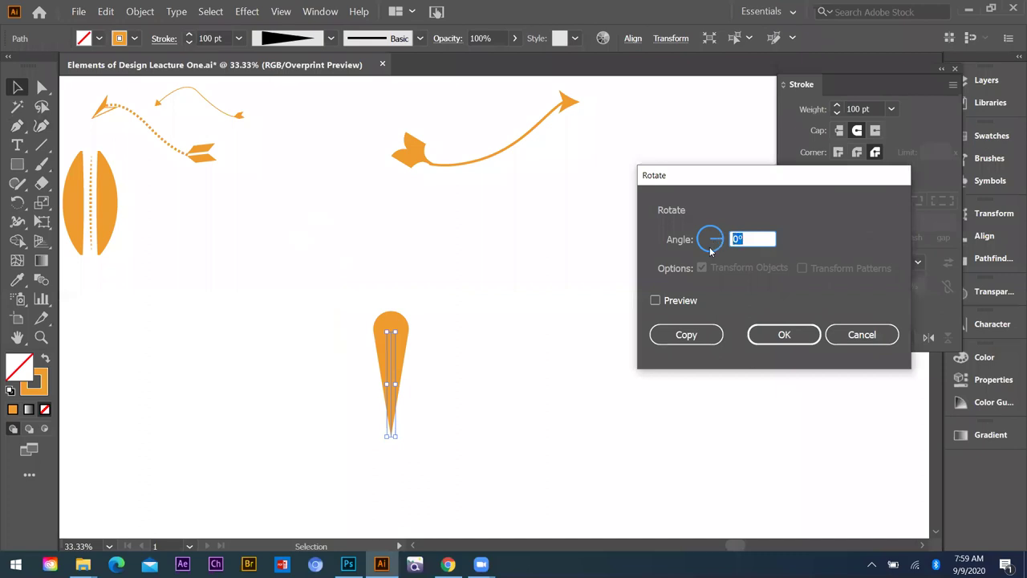
type("13")
left_click(669, 341)
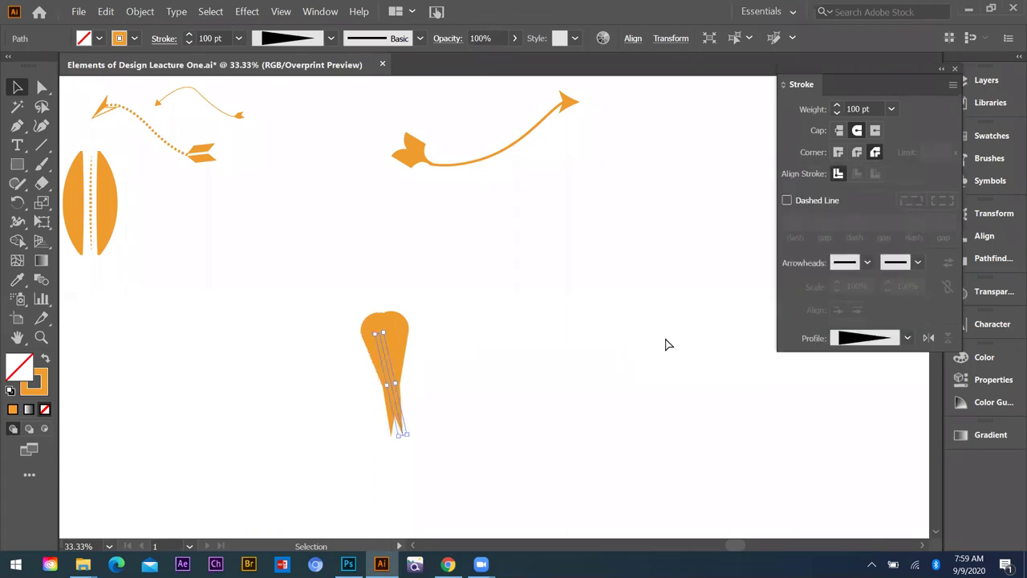
- Repeat the rotated-copy transformation until the tapered petals fan out about halfway around the shared center
key("ctrl+d")
key("ctrl+d")
key("ctrl+d")
key("ctrl+d")
key("ctrl+d")
key("ctrl+d")
key("ctrl+d")
key("ctrl+d")
key("ctrl+d")
key("ctrl+d")
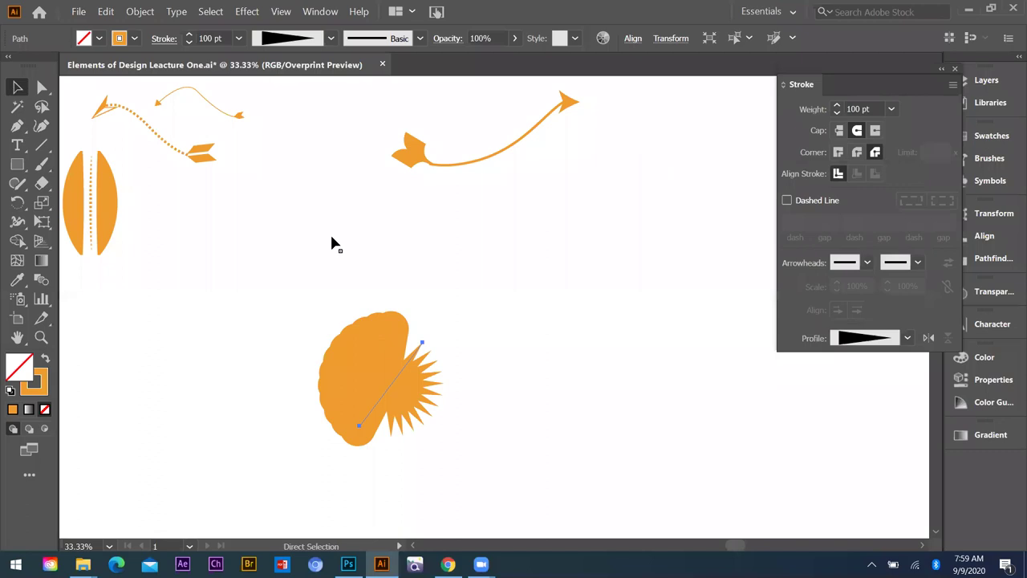
key("ctrl+d")
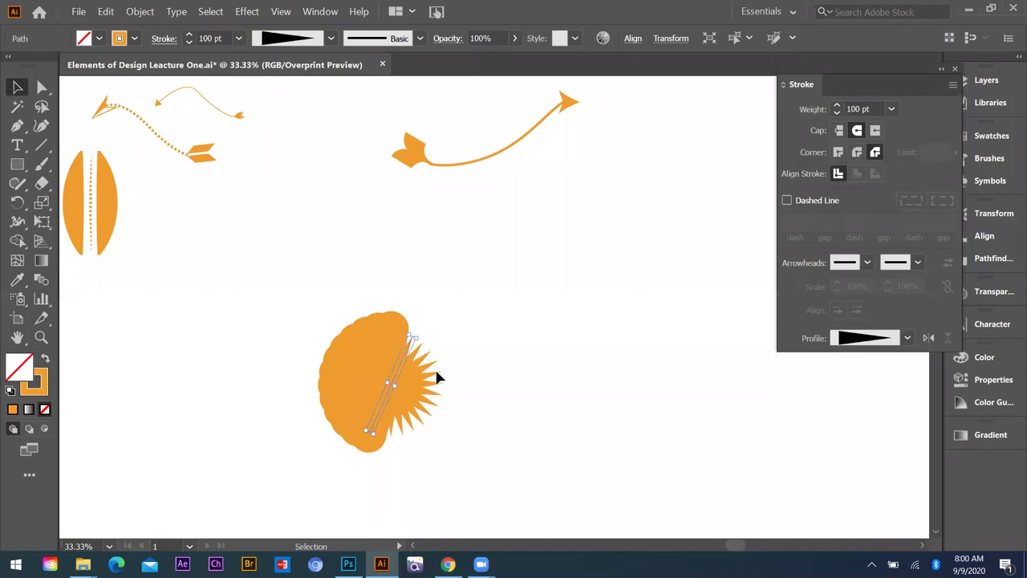
- Select every other petal of the fan, set the stroke color to EF3B2F, and deselect
left_click(428, 408)
left_click(422, 409, "shift")
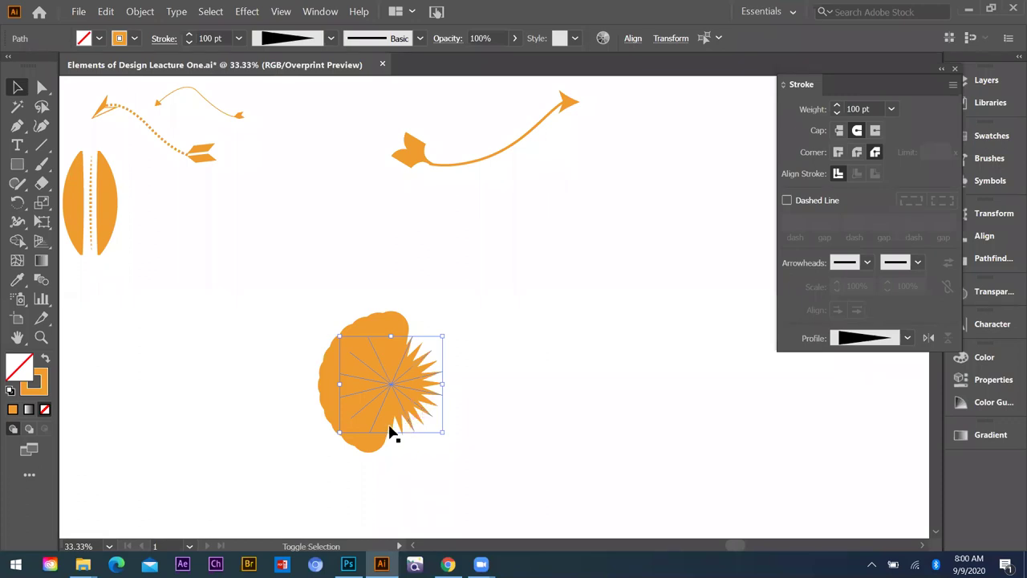
double_click(40, 379)
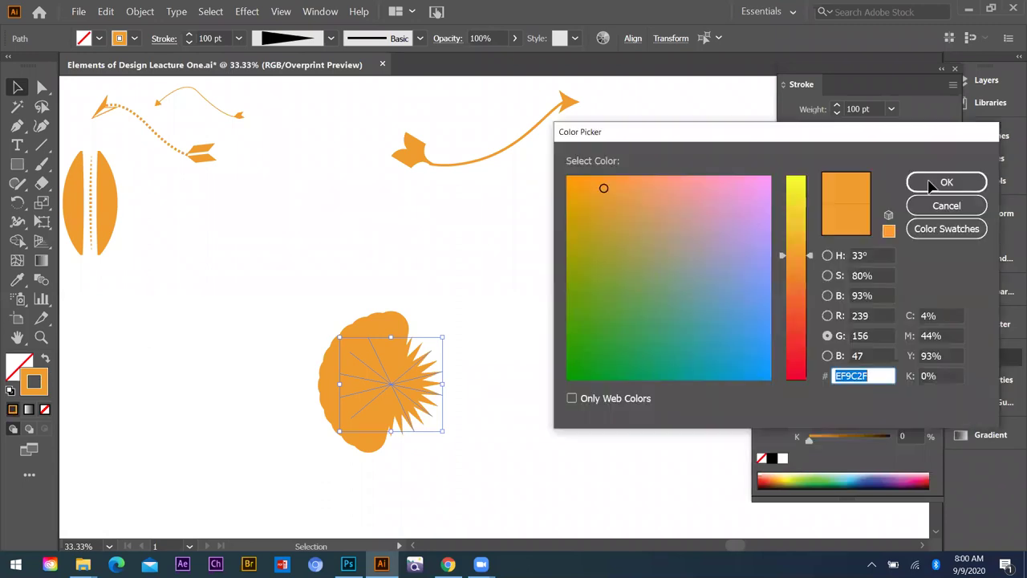
type("EF3D2F")
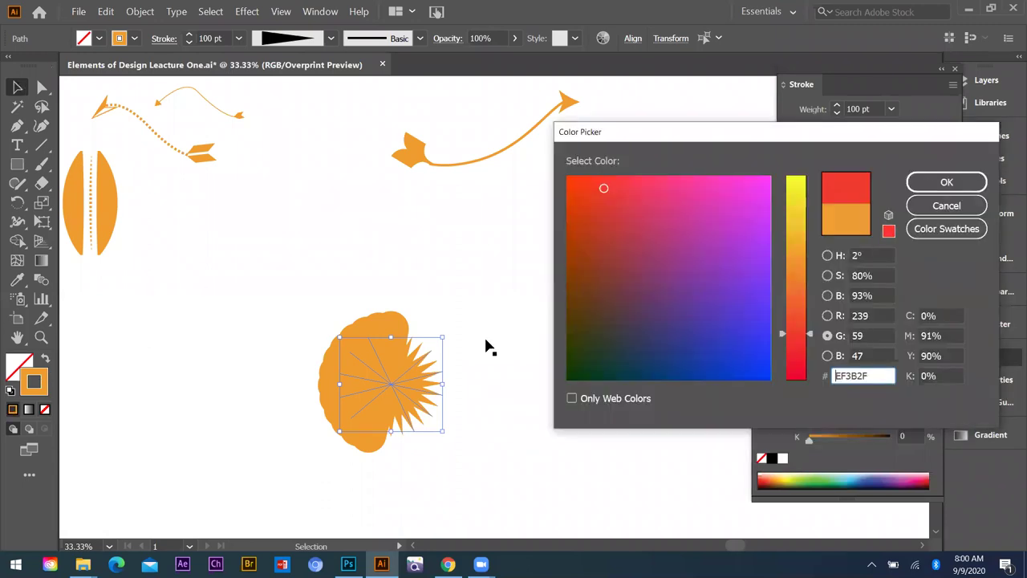
key("Return")
left_click(468, 383)
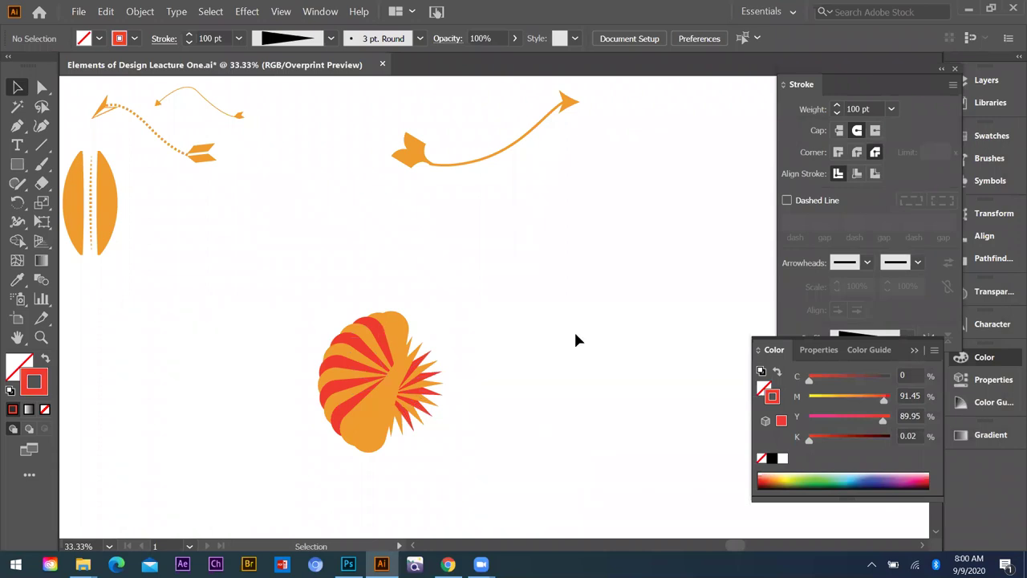
- Select all the orange and red petals of the radial shape and copy them
left_click_drag(280, 300, 561, 359)
scroll(489, 357, "down", 4)
left_click_drag(414, 329, 504, 390)
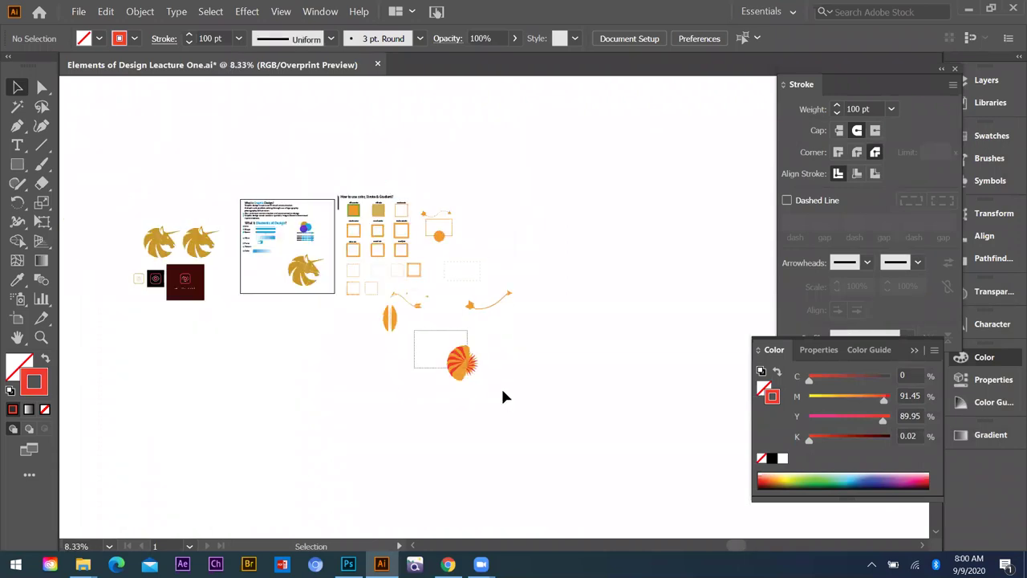
key("a")
key("v")
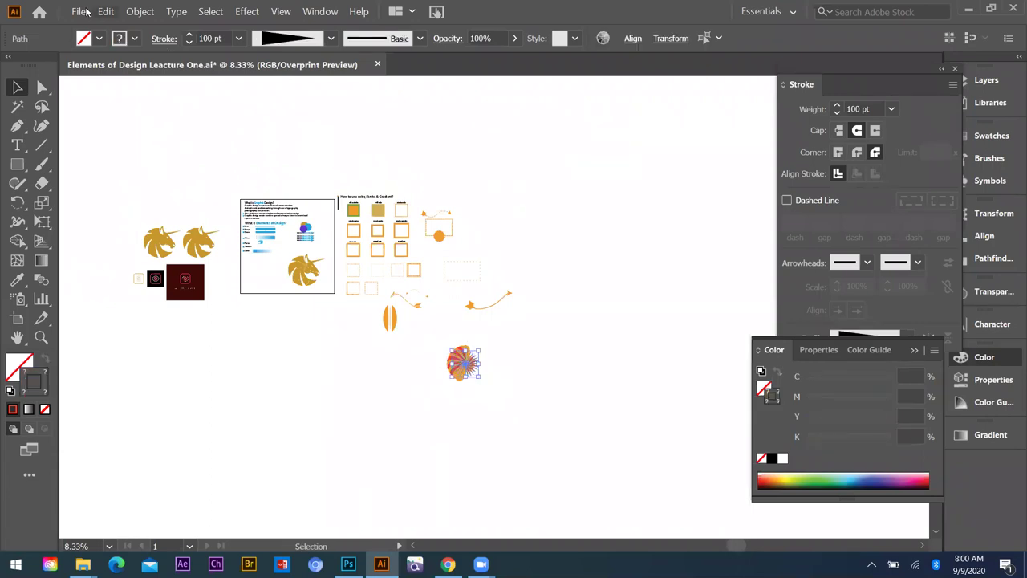
- Create a new 1080 by 1080 px document with one artboard
left_click(81, 12)
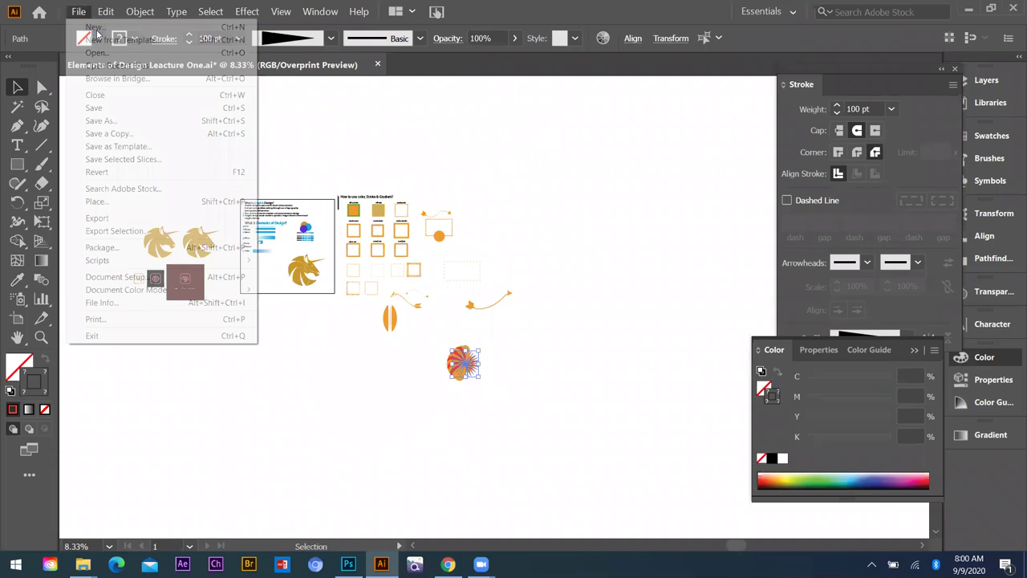
left_click(96, 29)
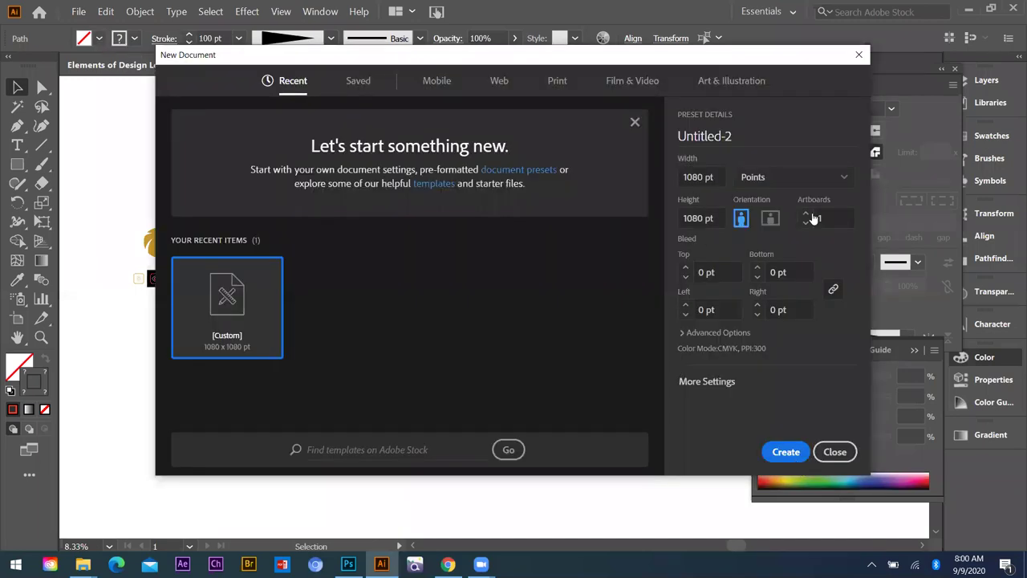
left_click(804, 169)
left_click(768, 319)
left_click(779, 455)
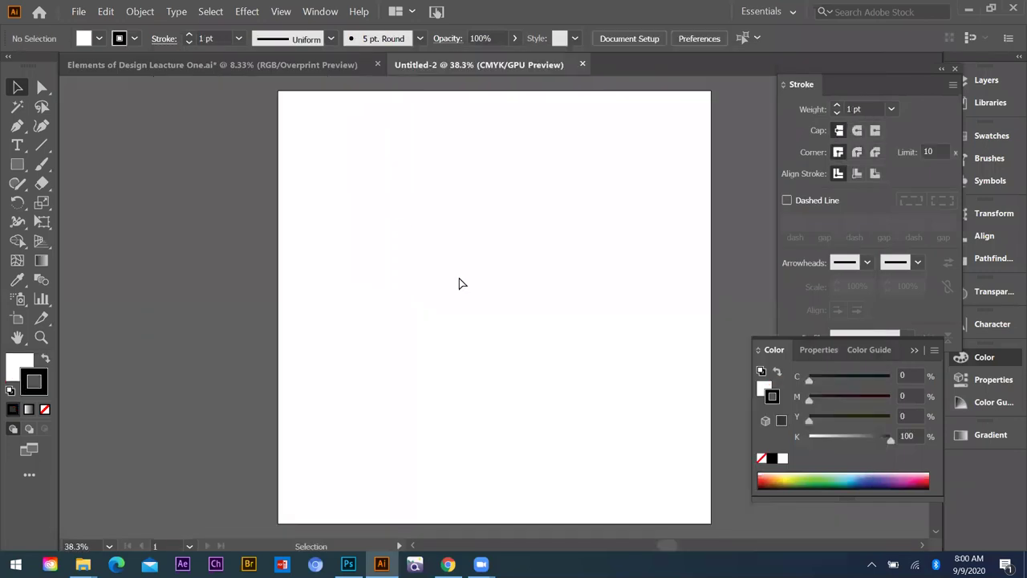
- Paste the radial shape into the new document, scale it down, and place it in the artboard's upper-left corner
key("ctrl+v")
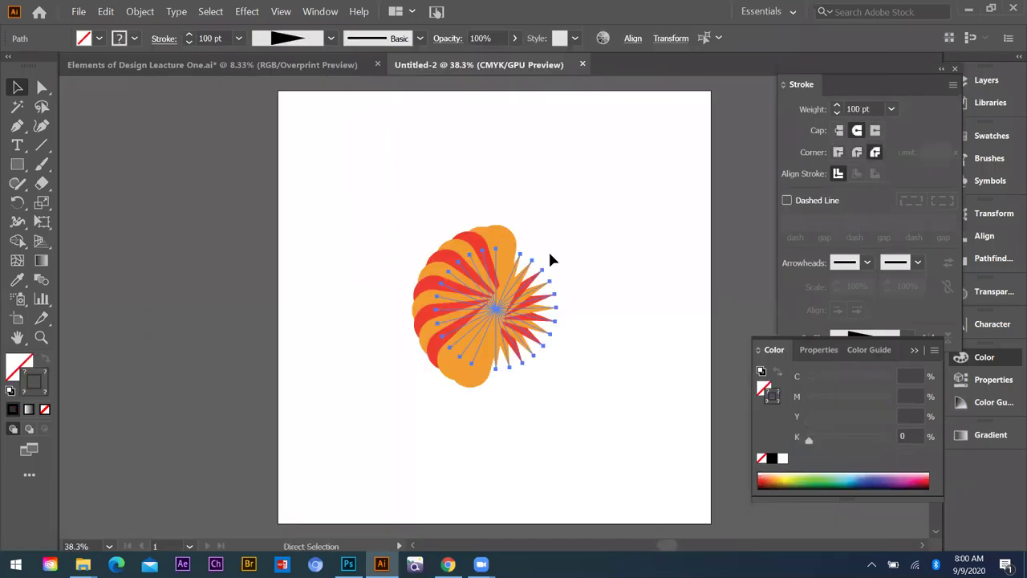
key("v")
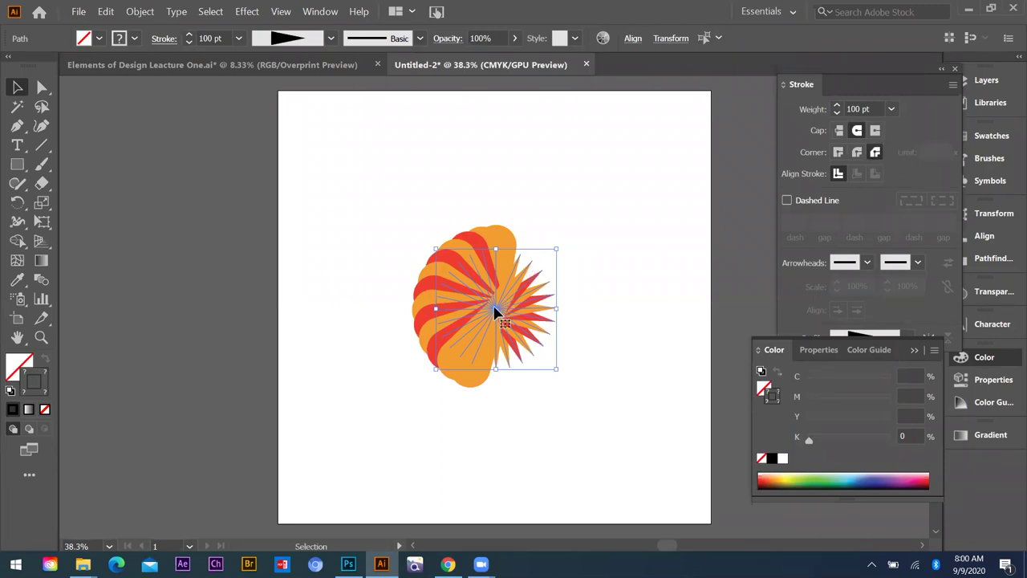
left_click_drag(399, 180, 359, 122)
scroll(360, 122, "up", 1)
left_click_drag(285, 117, 361, 218)
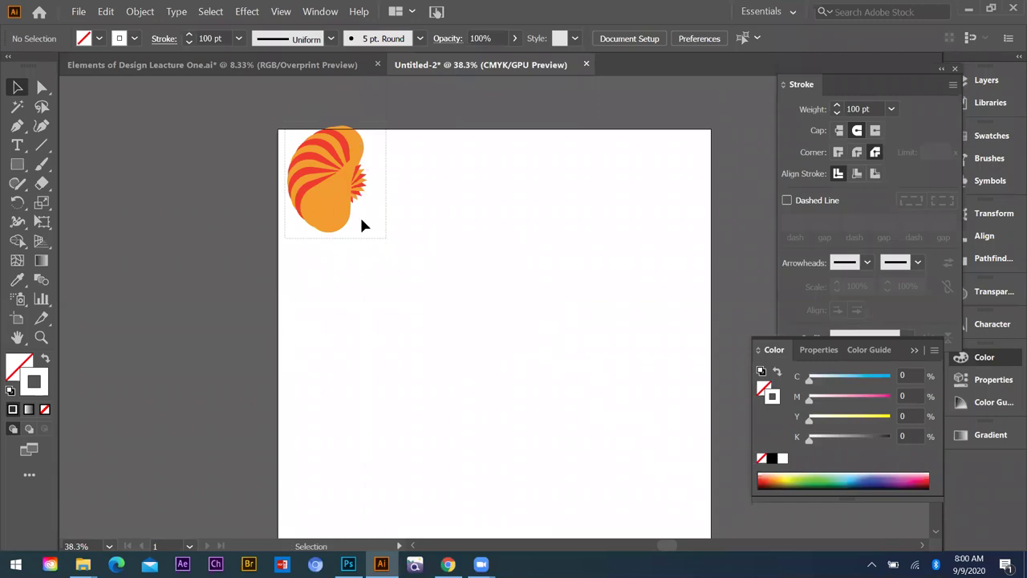
left_click_drag(333, 180, 342, 200)
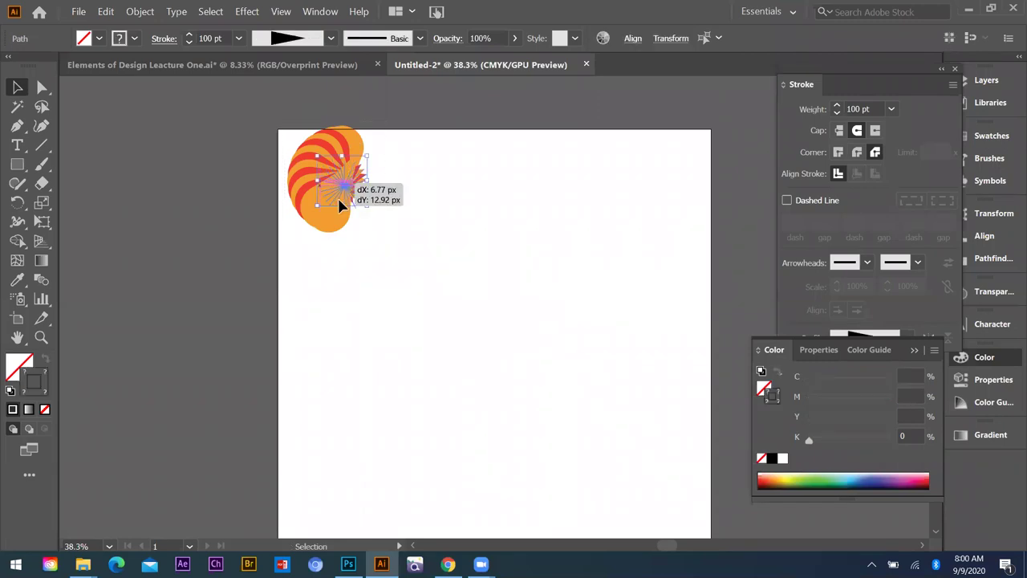
- Set the stroke weight of the scaled-down radial shape to 40 pt and deselect it
left_click(237, 40)
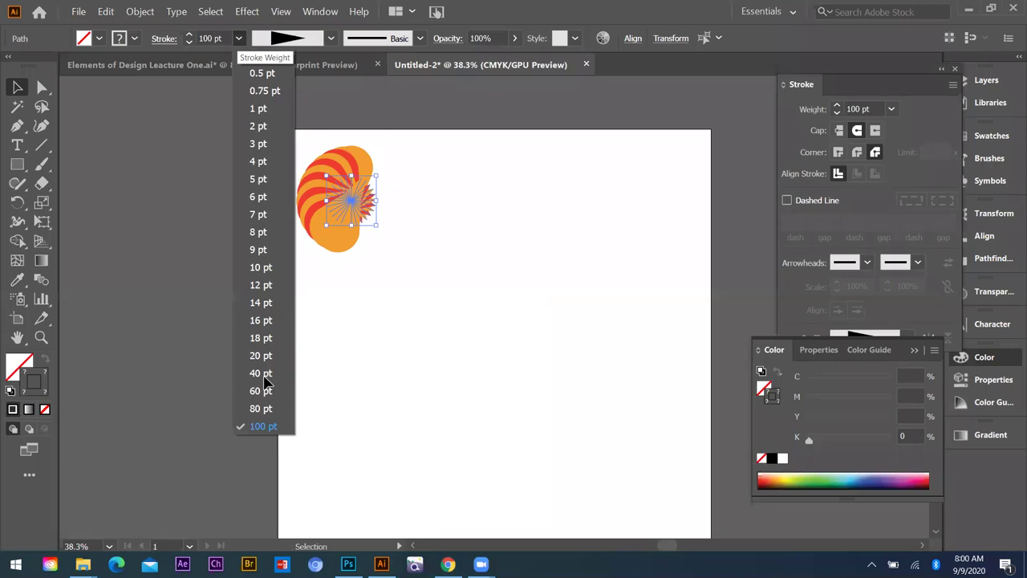
left_click(265, 380)
left_click(407, 251)
- Enlarge the radial shape, nudge it slightly up near the artboard's corner, and group its paths
left_click_drag(394, 241, 294, 141)
left_click(398, 263)
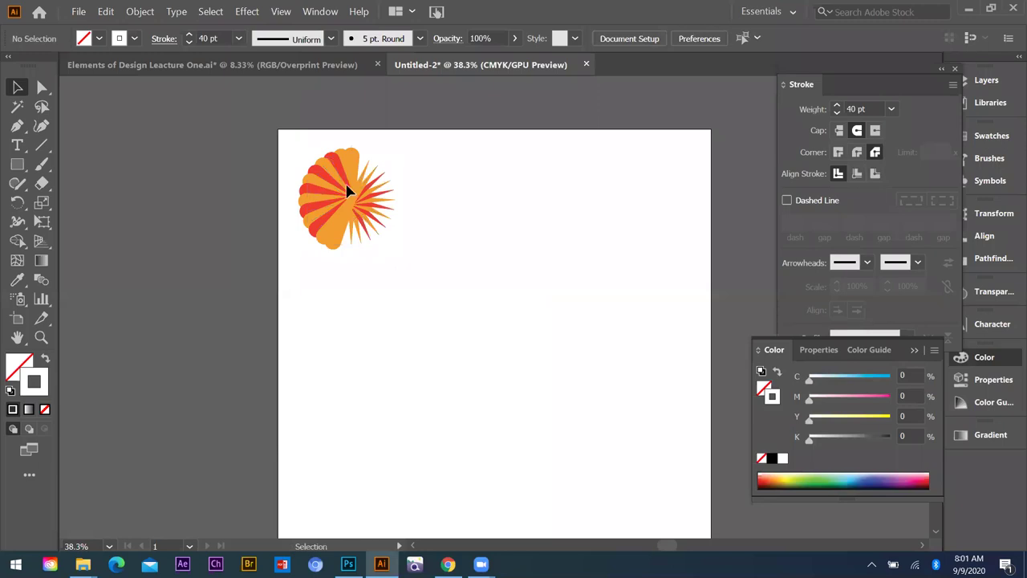
mouse_move(389, 166)
left_mouse_down()
mouse_move(397, 156)
mouse_move(297, 138)
mouse_move(481, 275)
left_mouse_up()
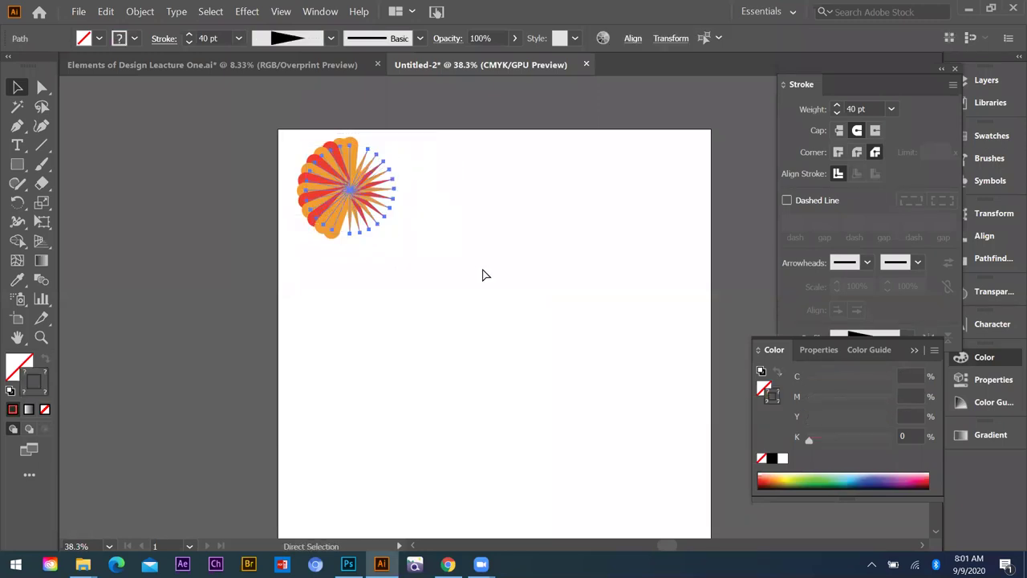
key("v")
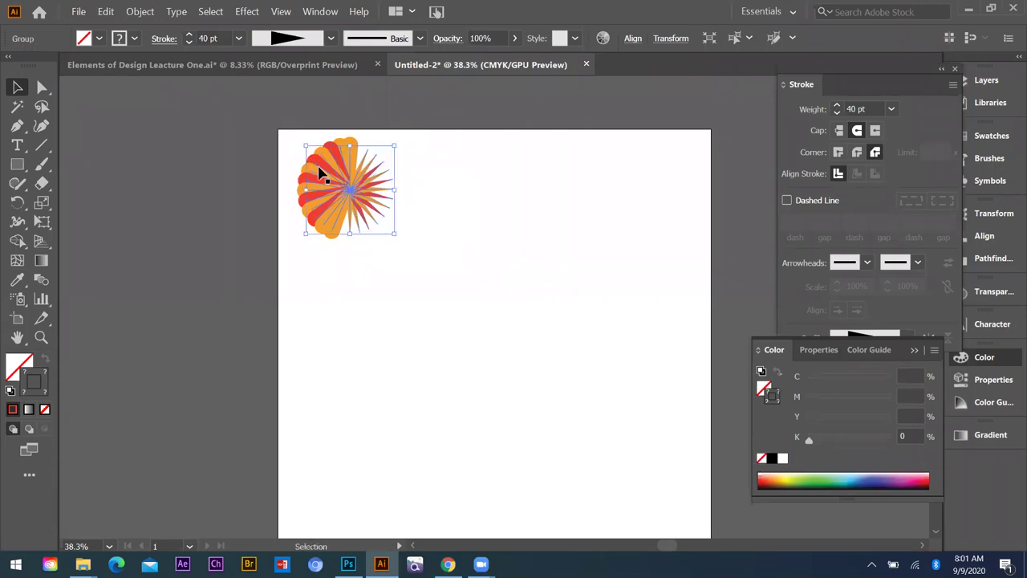
- Reposition the grouped radial shape slightly within the artboard's upper-left corner and deselect it
left_click(371, 194)
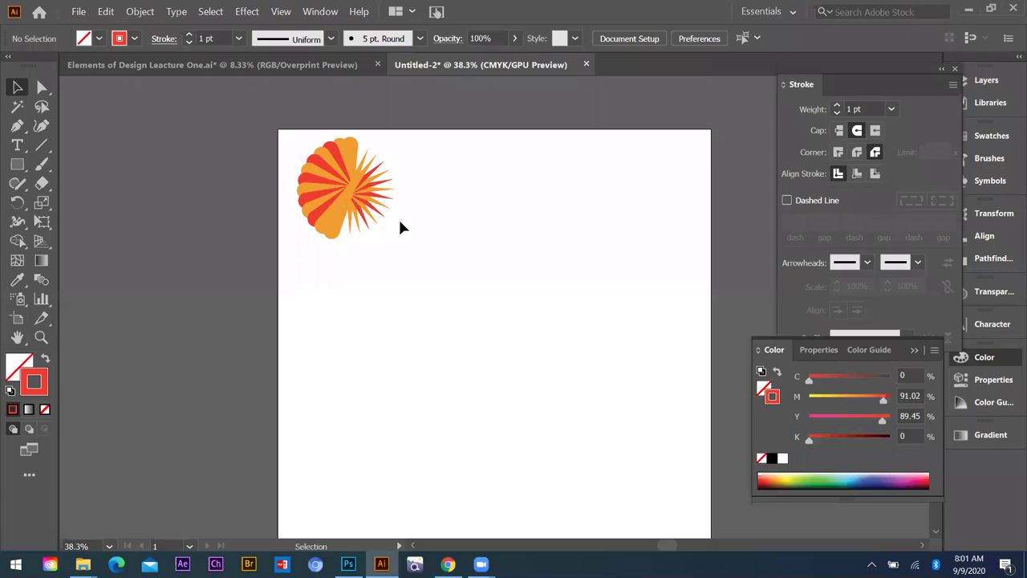
left_click_drag(337, 177, 510, 280)
left_click(412, 262)
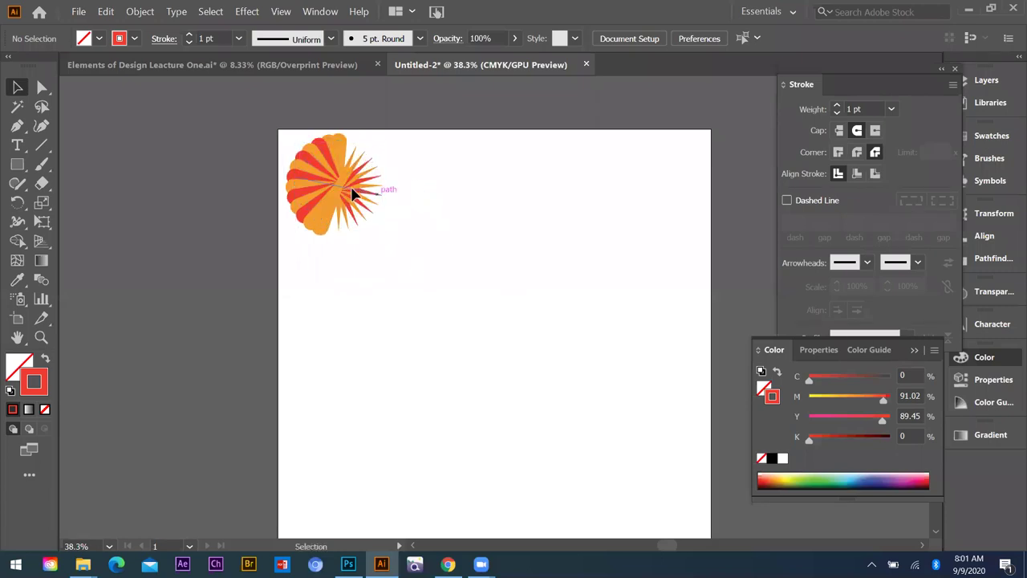
left_click_drag(345, 190, 353, 194)
key("ctrl+shift+a")
- Switch to the Elements of Design document and move the second gold unicorn up beside the text artboard
left_click(300, 59)
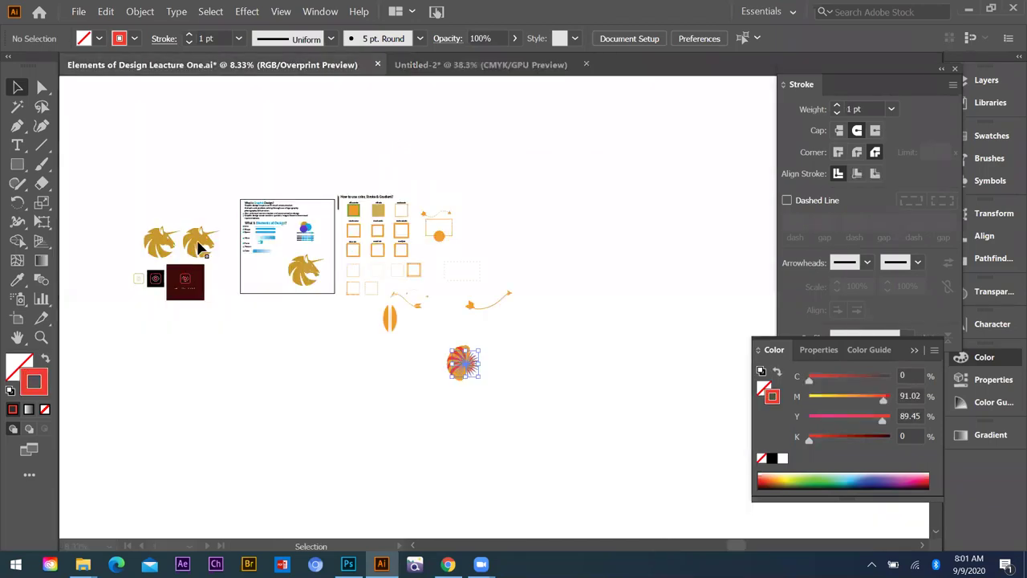
left_click(200, 248)
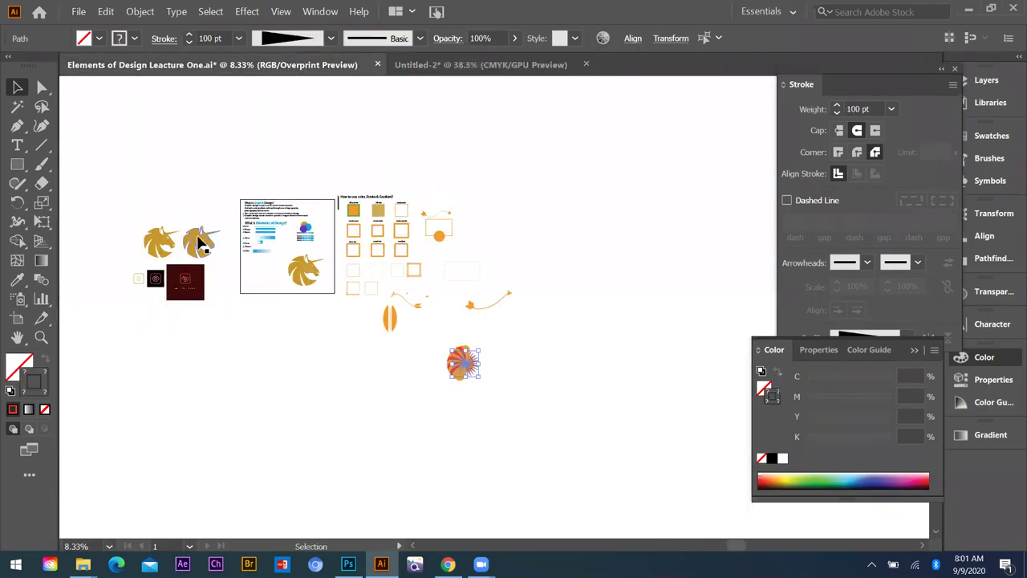
scroll(199, 242, "up", 2)
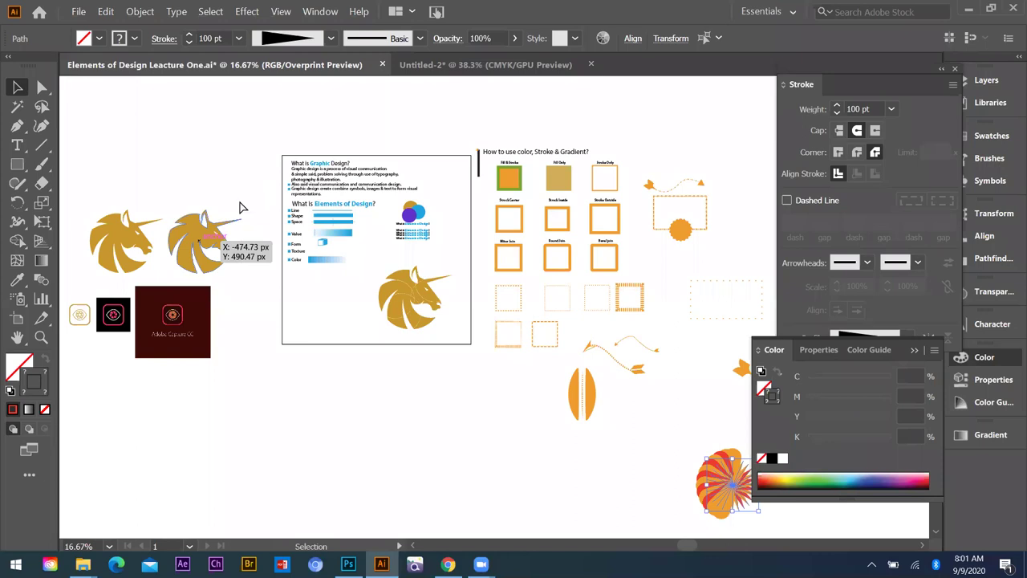
left_click_drag(239, 208, 276, 168)
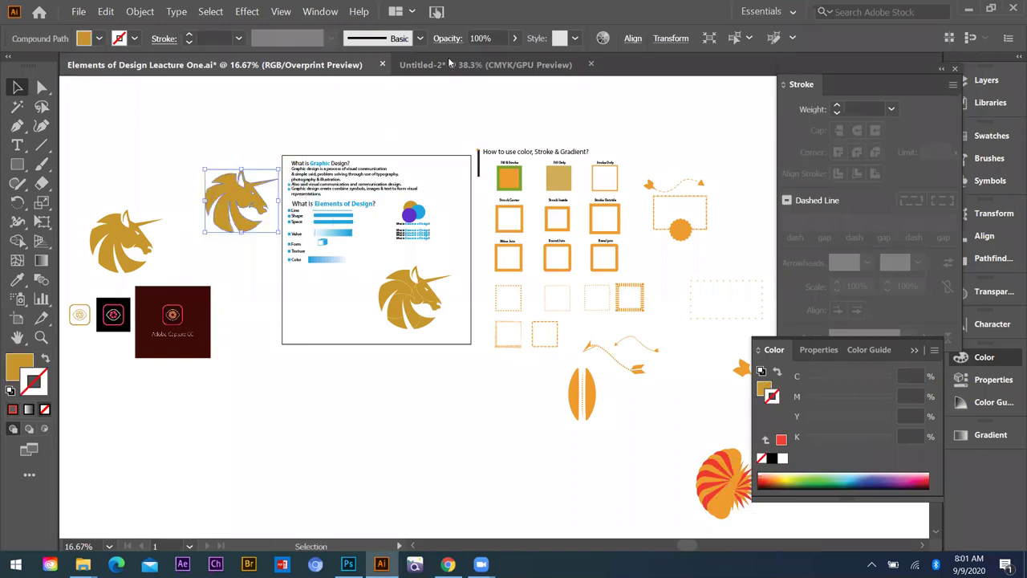
- Bring the linked image CLASS 1 [Recovered].jpg into the Untitled-2 document, placing it beside the artboard's left edge, and deselect it
left_click(485, 64)
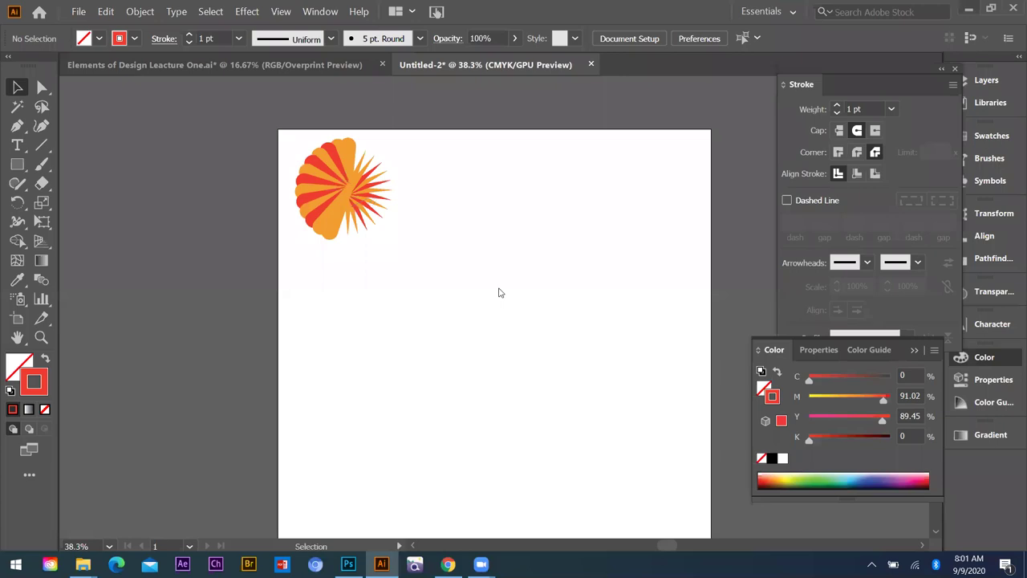
key("alt+Tab")
key("alt+Tab")
left_click_drag(695, 334, 612, 305)
scroll(494, 303, "down", 3)
left_click_drag(533, 291, 378, 277)
key("ctrl+plus")
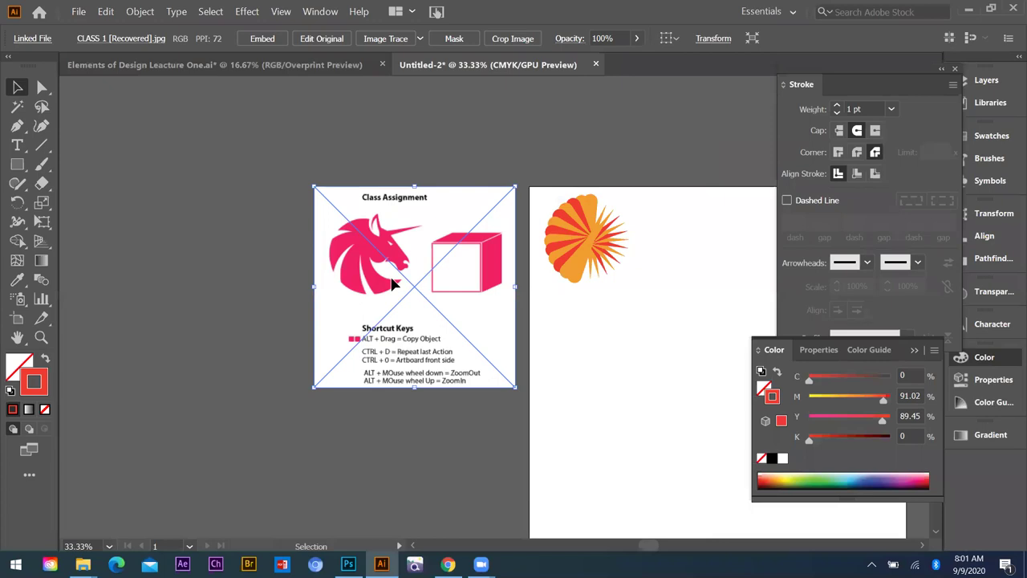
key("ctrl+shift+a")
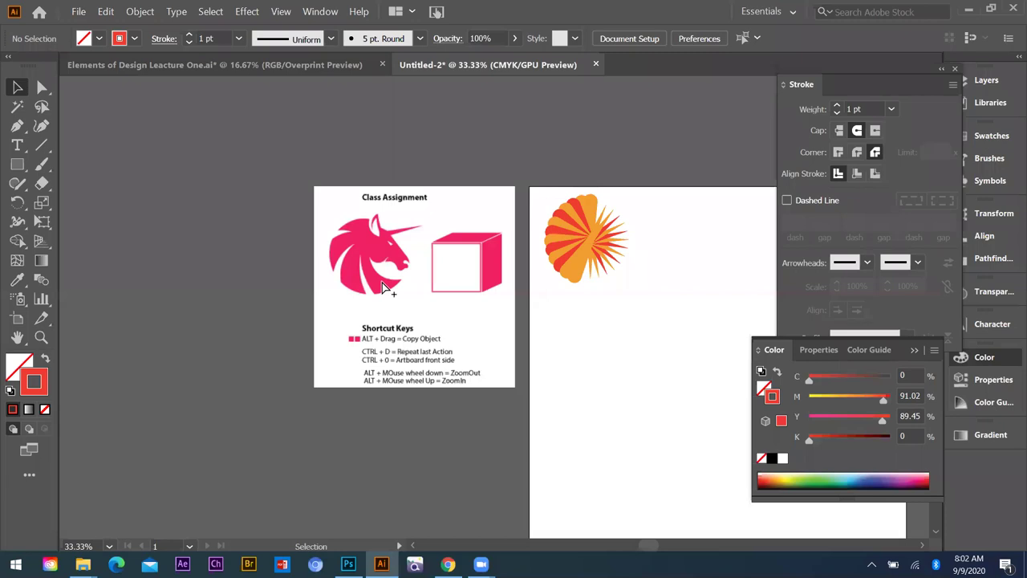
- Adjust the position of the class assignment image beside the artboard and lock it in place
scroll(382, 284, "up", 1)
left_click_drag(412, 228, 447, 311)
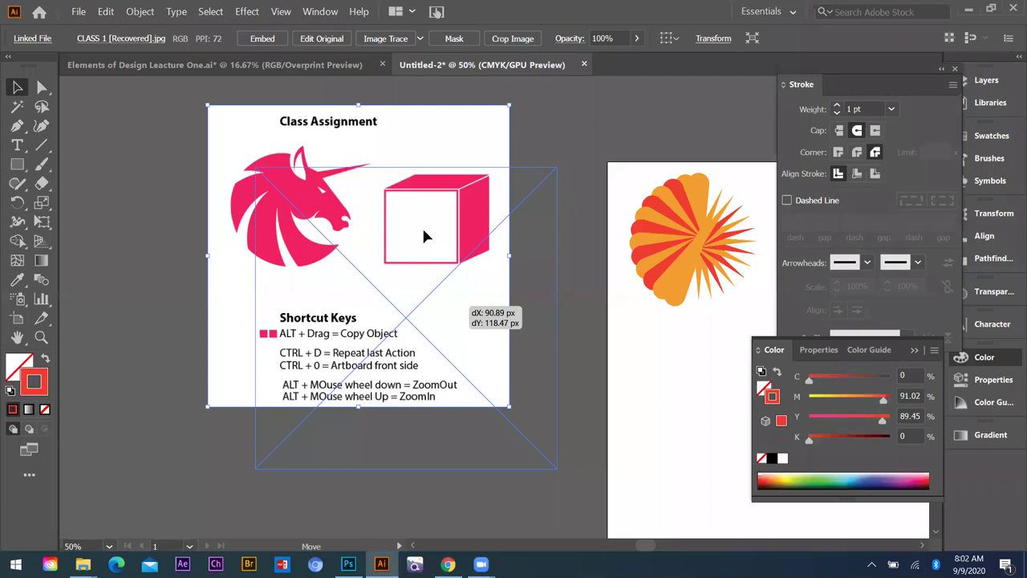
scroll(423, 229, "up", 3)
key("ctrl+2")
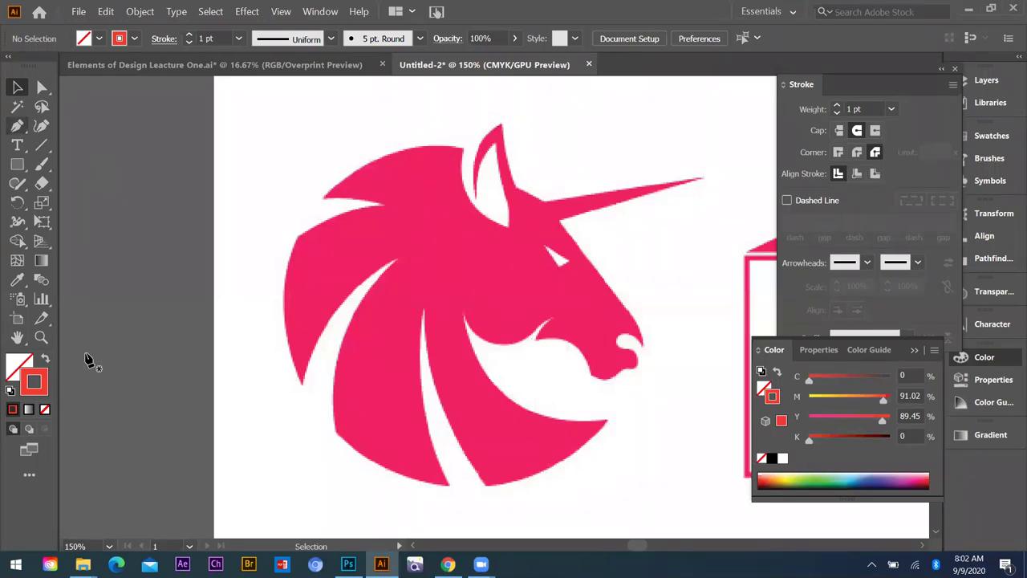
- Set up the Pen tool with no fill and a black 1 pt stroke for tracing the pink unicorn
key("p")
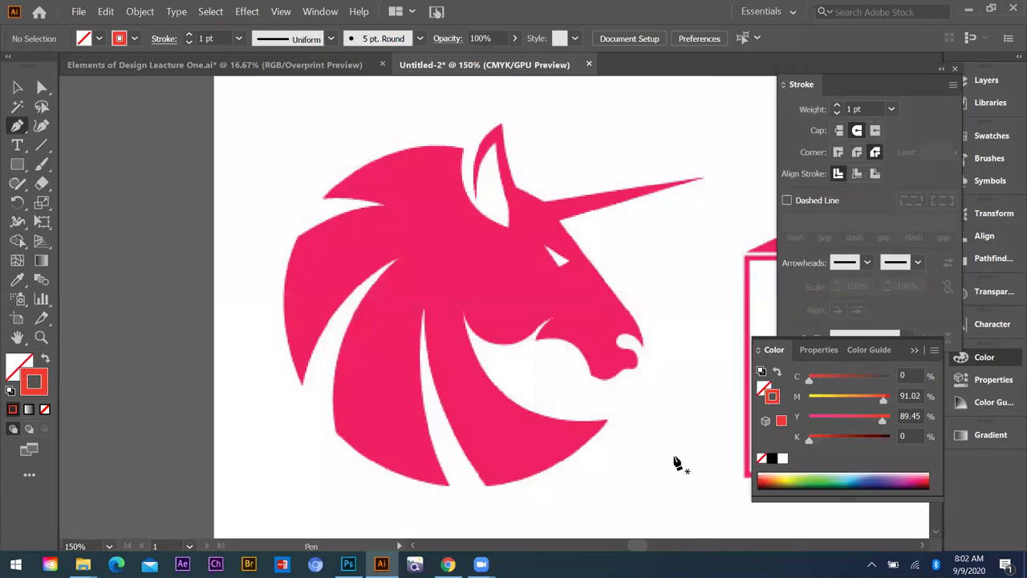
left_click(17, 367)
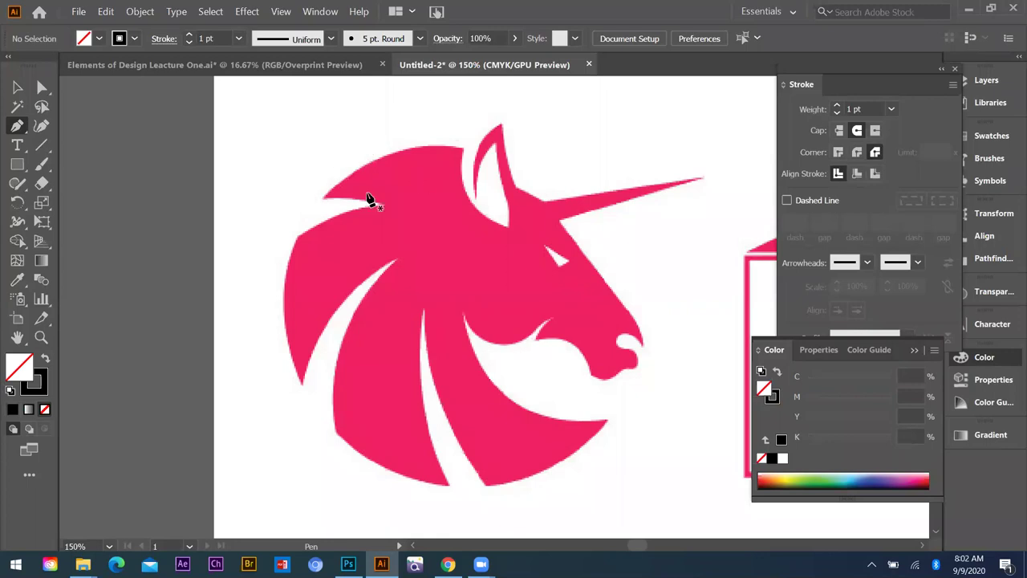
scroll(297, 222, "up", 2)
key("ctrl+minus")
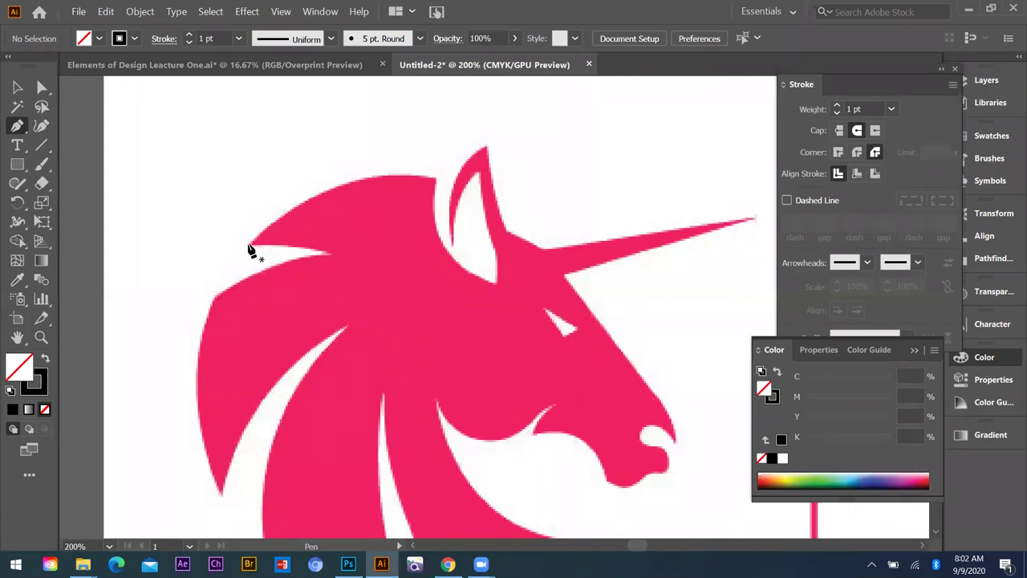
left_click(248, 245)
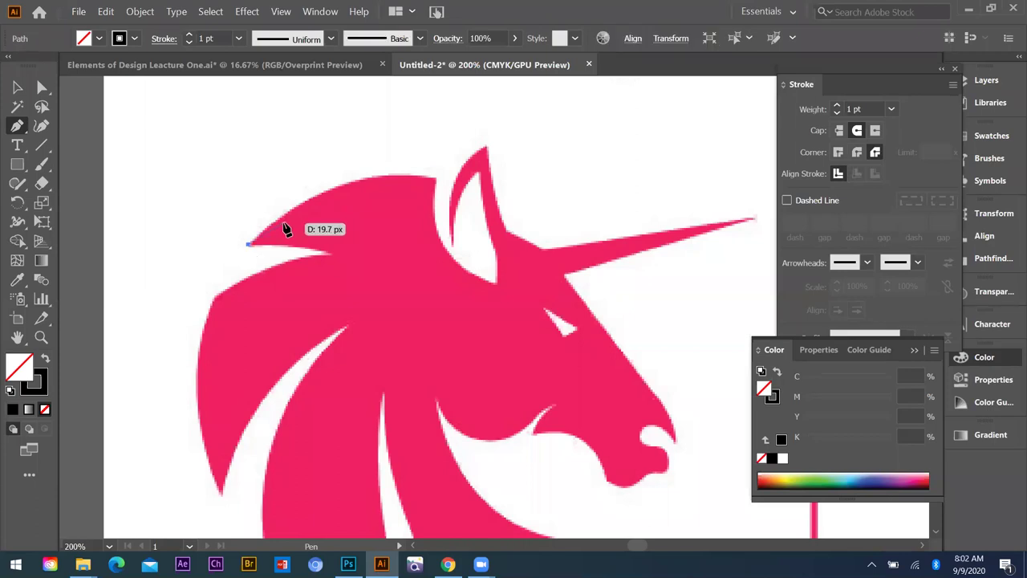
left_click_drag(287, 230, 251, 129)
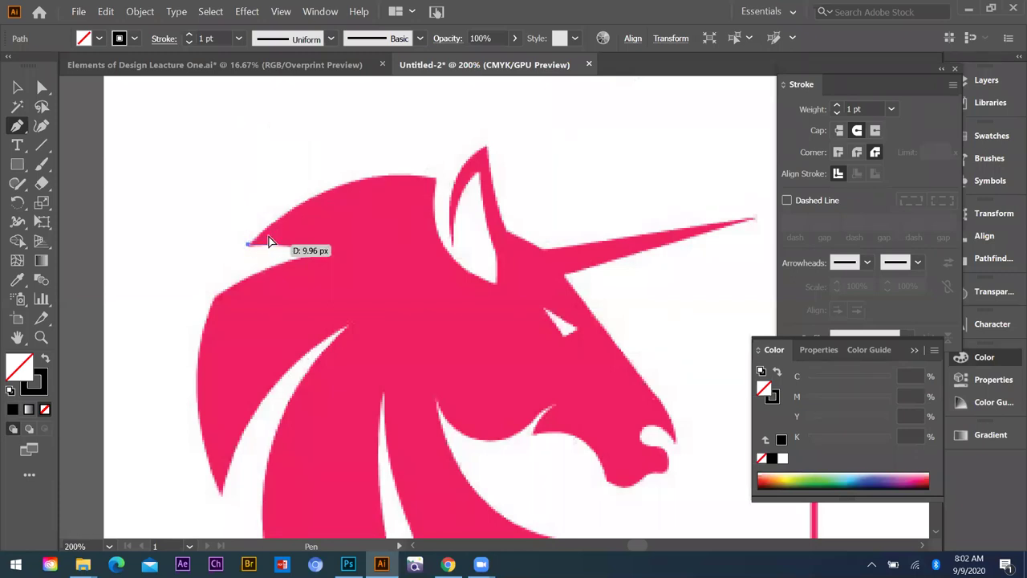
left_click(201, 185, "ctrl")
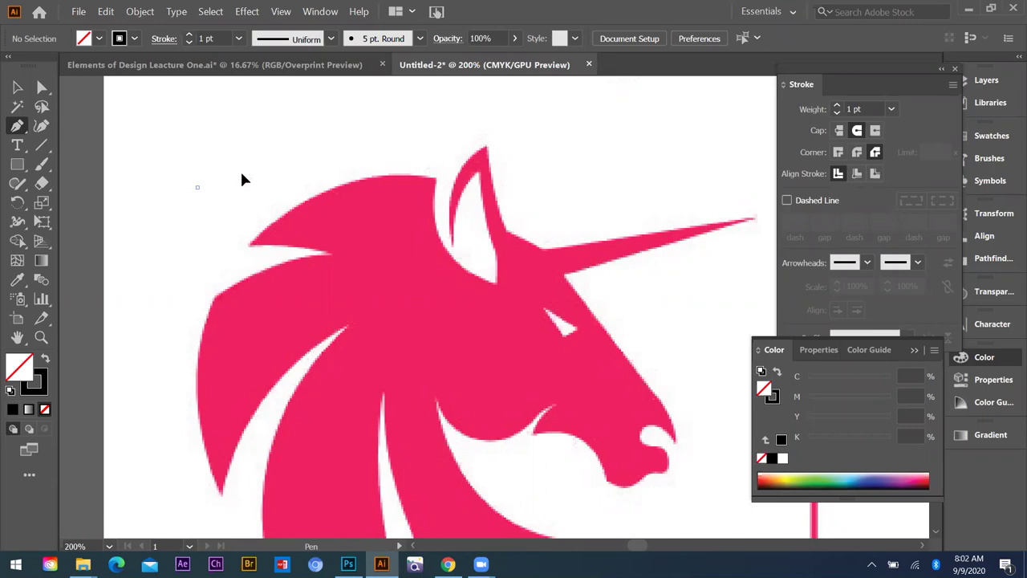
left_click_drag(235, 210, 267, 226)
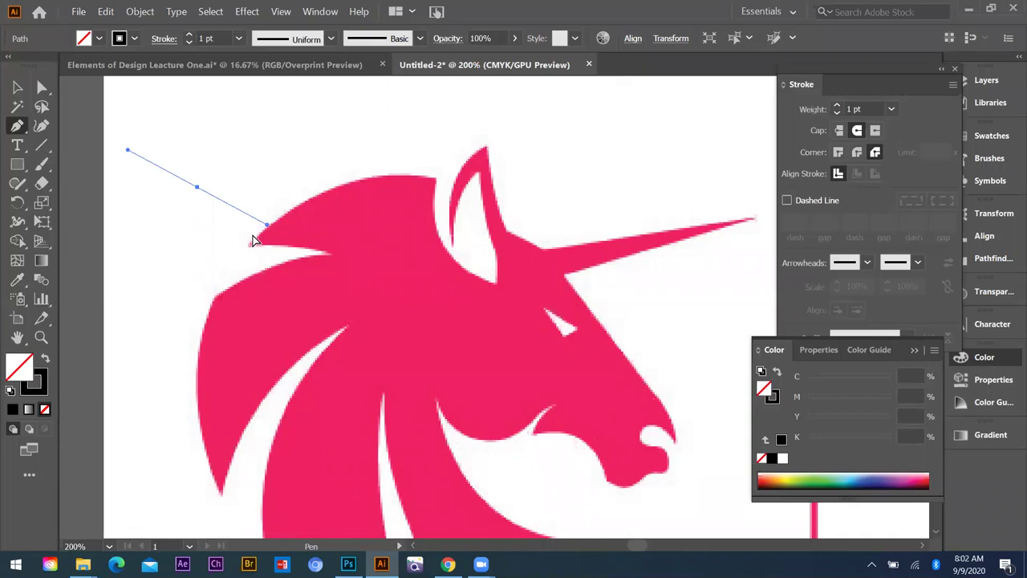
left_click(255, 253, "ctrl")
- Start the unicorn outline at the upper mane's pointed tip and trace its top edge as one curve to the notch before the ear
left_click(249, 244)
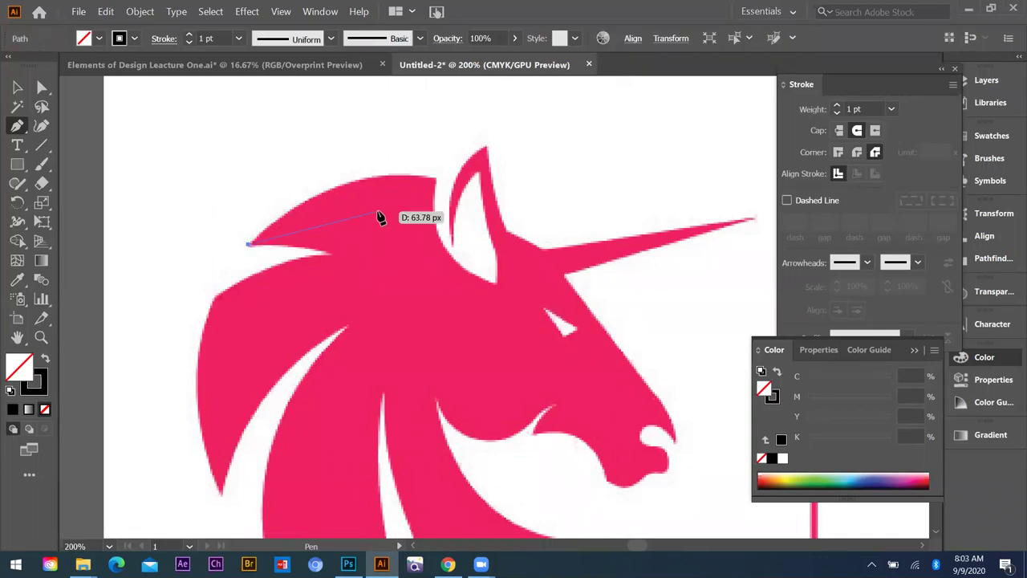
left_click(436, 183)
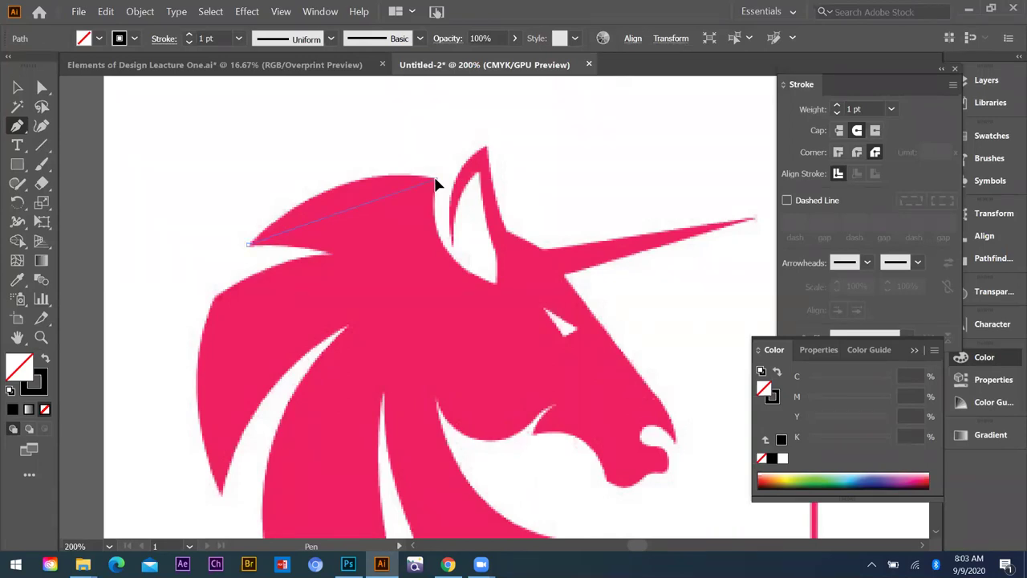
left_click_drag(449, 184, 566, 212)
left_click_drag(446, 182, 515, 196)
mouse_move(549, 228)
left_mouse_down()
mouse_move(557, 220)
mouse_move(544, 209)
left_mouse_up()
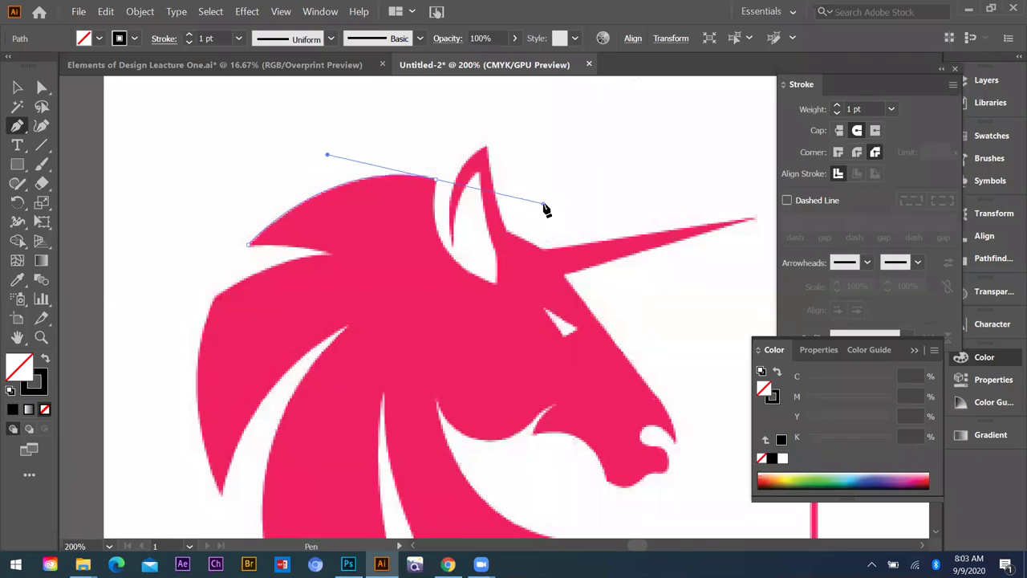
left_click_drag(545, 210, 547, 210)
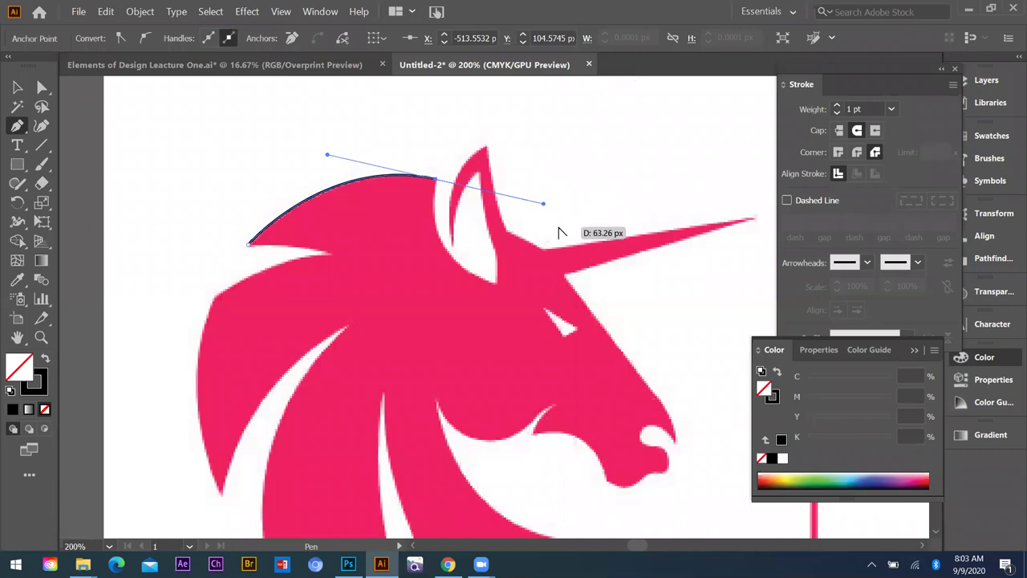
- Make the notch anchor a corner, trace the white gap's curved edge down to the ear's base, and make that end a corner too
key("ctrl+equal")
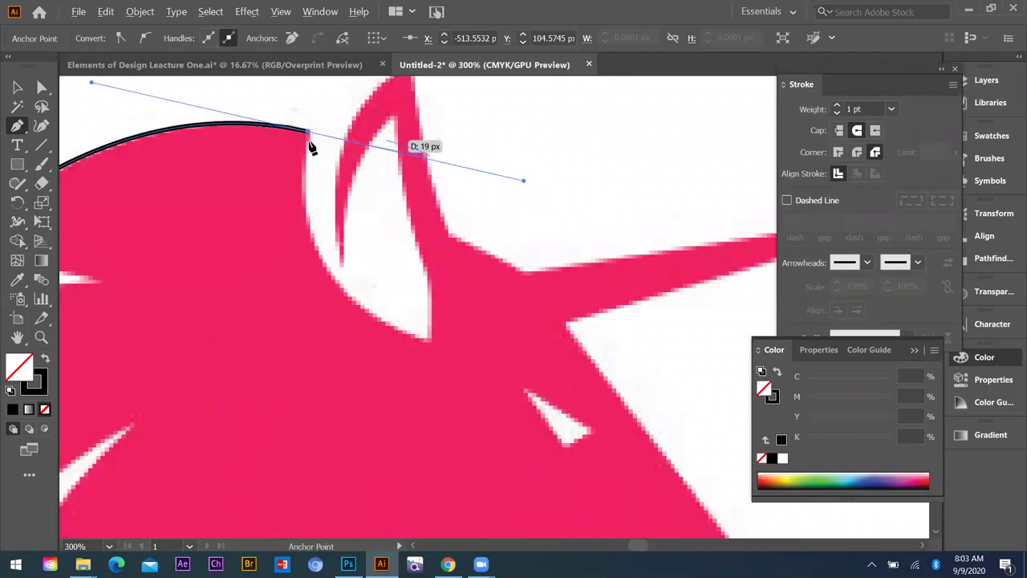
key("ctrl+equal")
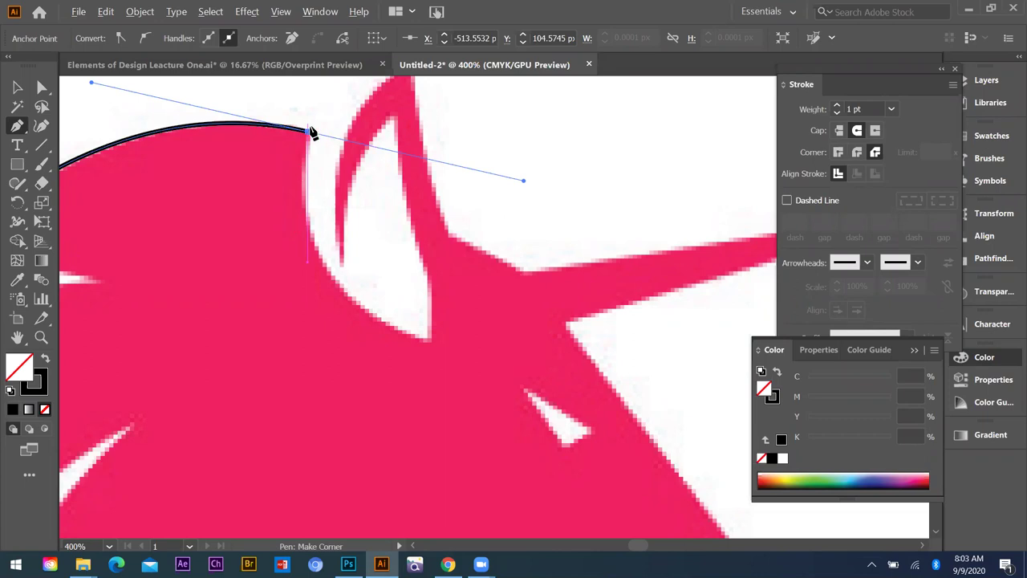
left_click(309, 131)
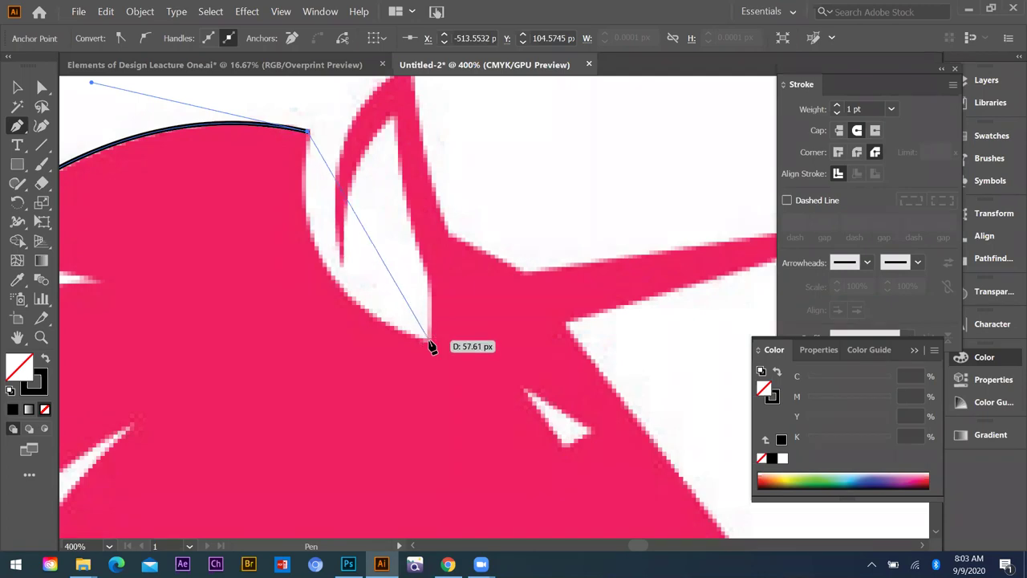
left_click_drag(428, 338, 591, 379)
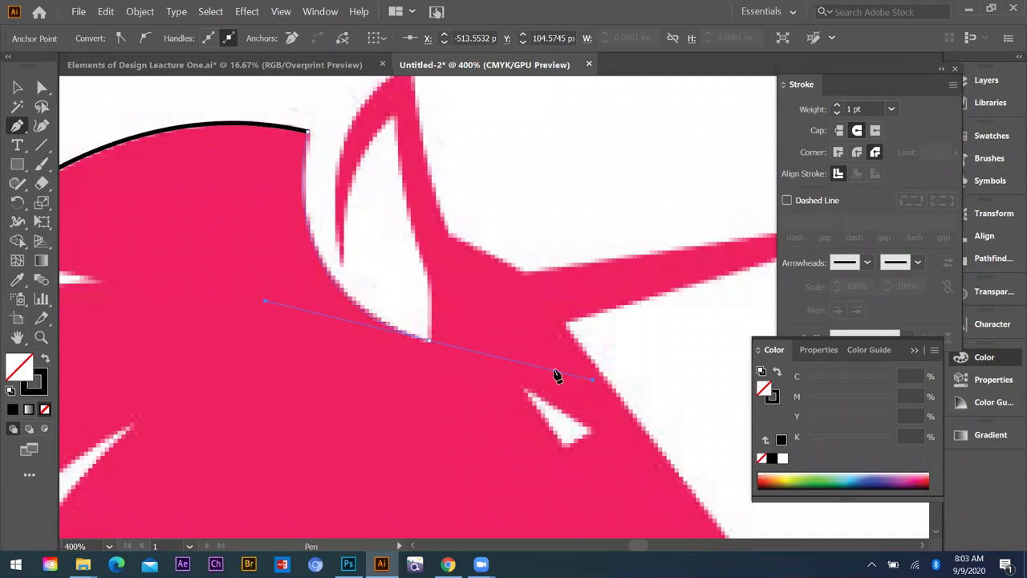
left_click(430, 344)
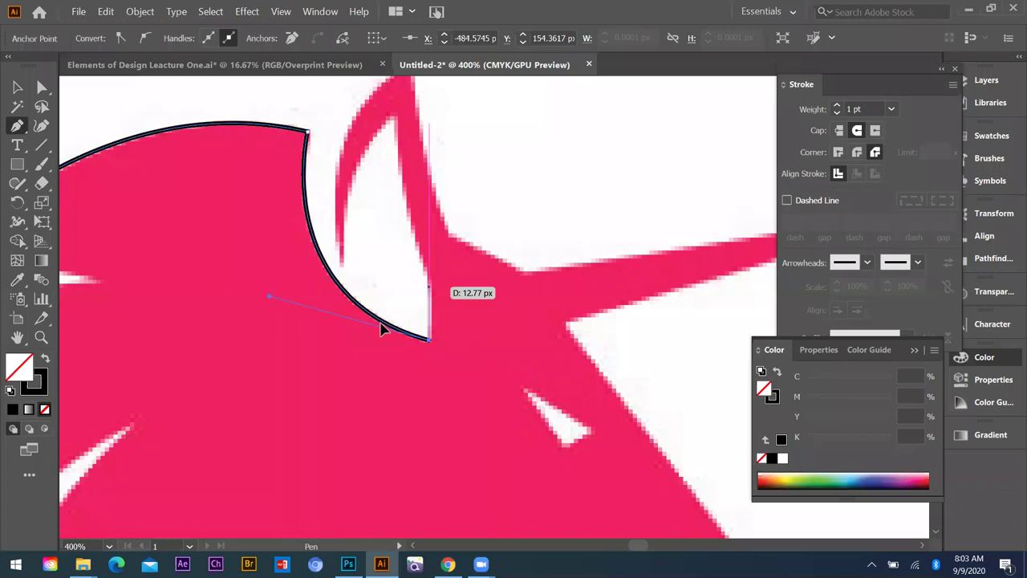
- Trace the white inner ear's right edge up to its tip, redrawing the last curve with shorter handles
scroll(438, 270, "down", 6)
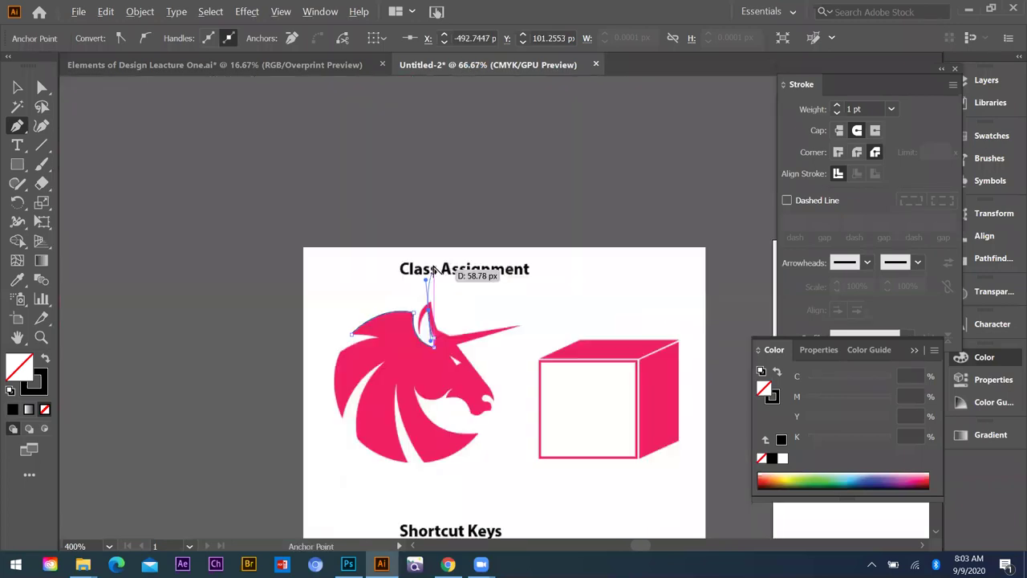
scroll(434, 272, "up", 1)
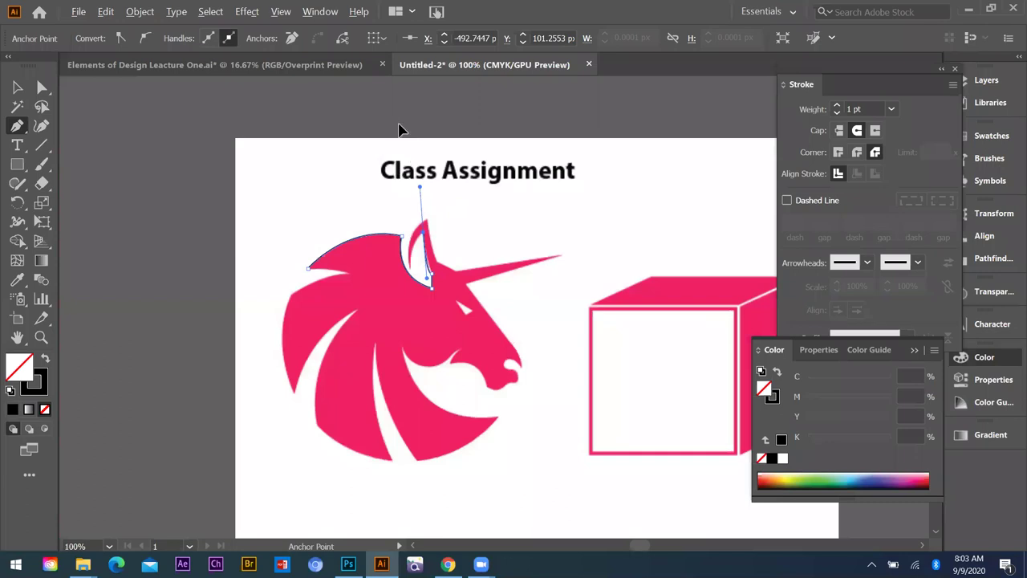
key("ctrl+plus")
key("ctrl+plus")
key("ctrl+plus")
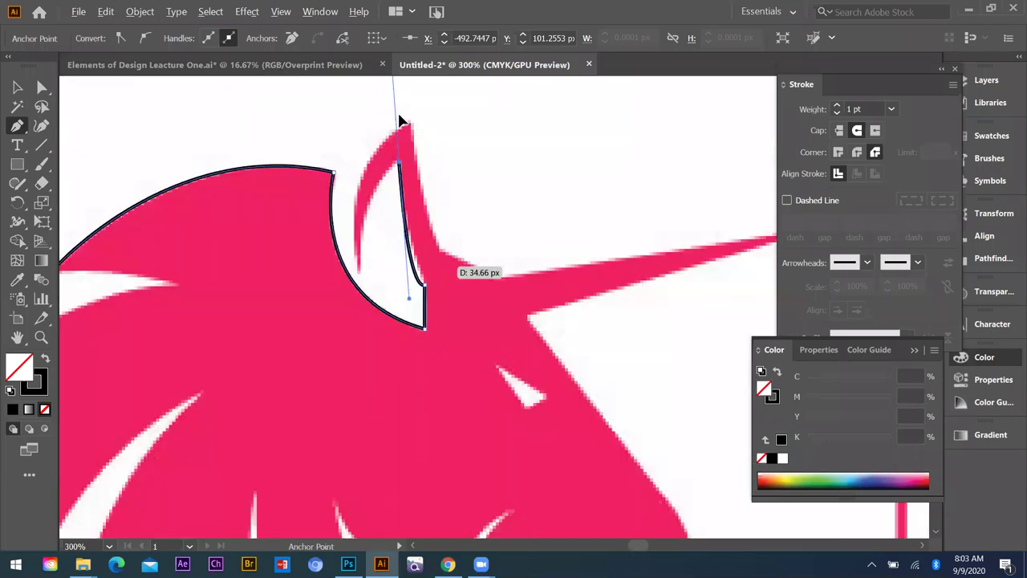
key("ctrl+z")
left_click_drag(399, 162, 400, 115)
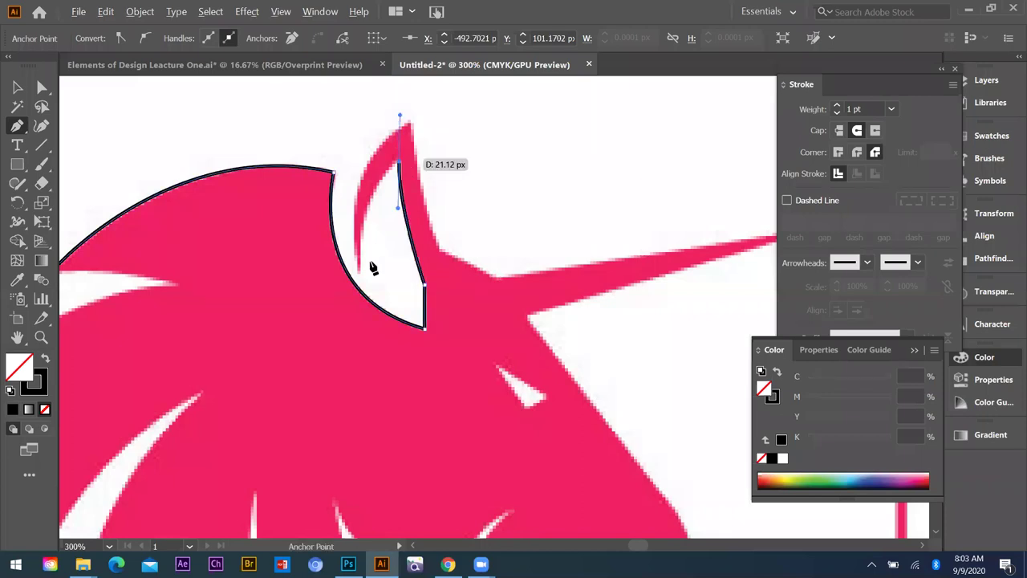
- Trace the inner ear's left edge down to its lower point and the outer edge up to the ear tip, with corner anchors
left_click_drag(360, 271, 363, 345)
left_click(360, 270)
left_click_drag(399, 164, 492, 283)
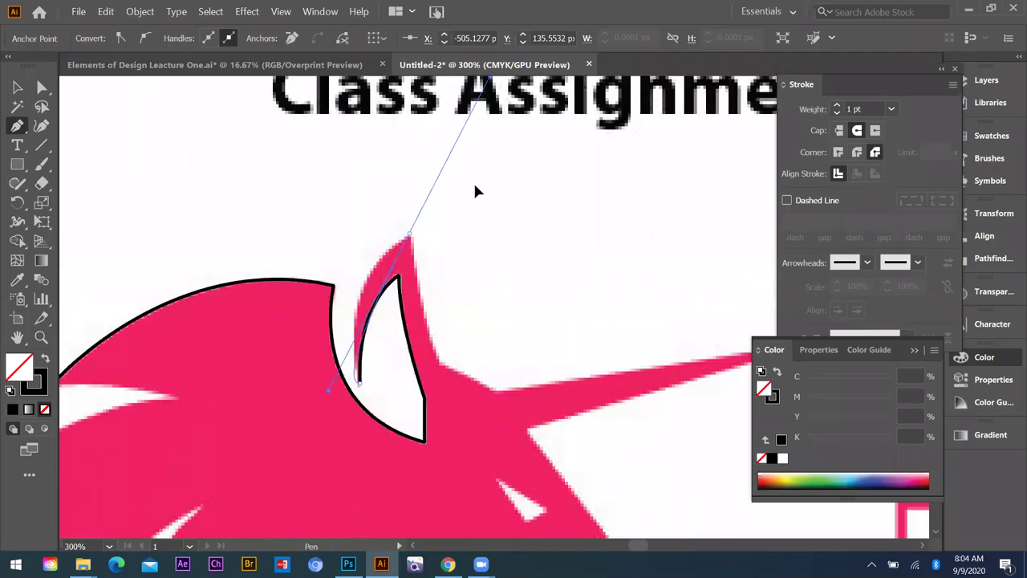
left_click_drag(475, 191, 495, 192)
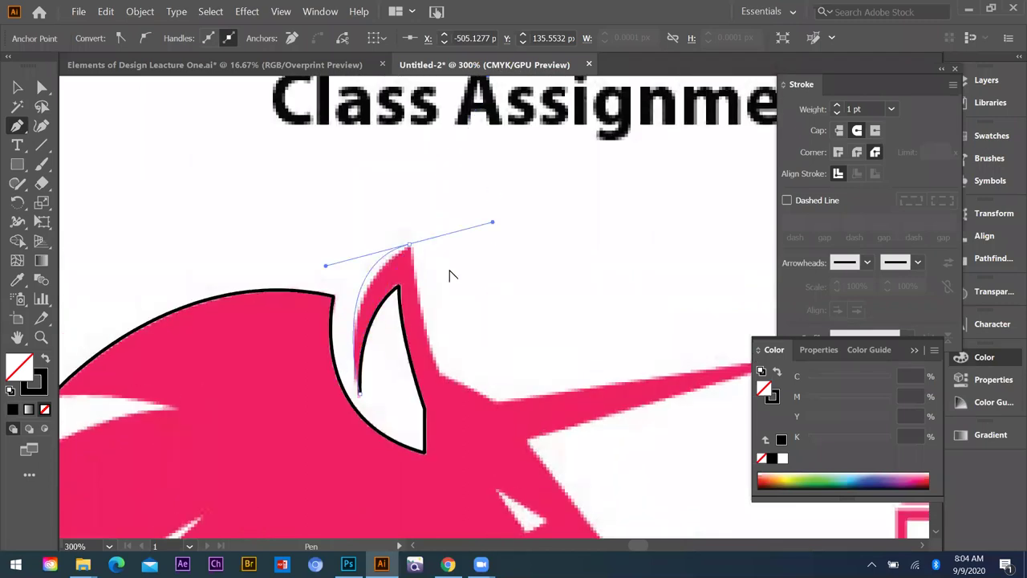
left_click(410, 245)
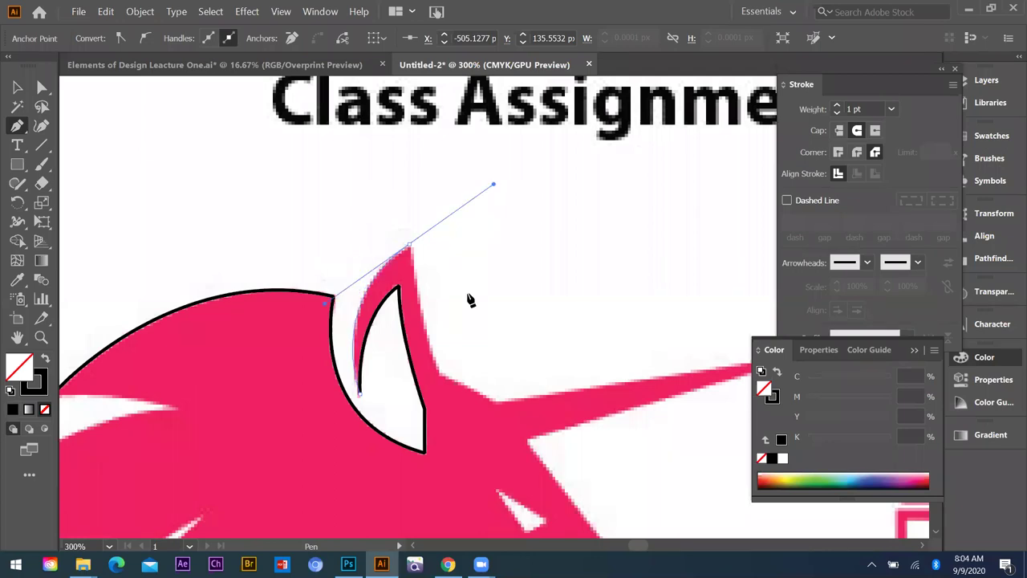
scroll(439, 309, "down", 1)
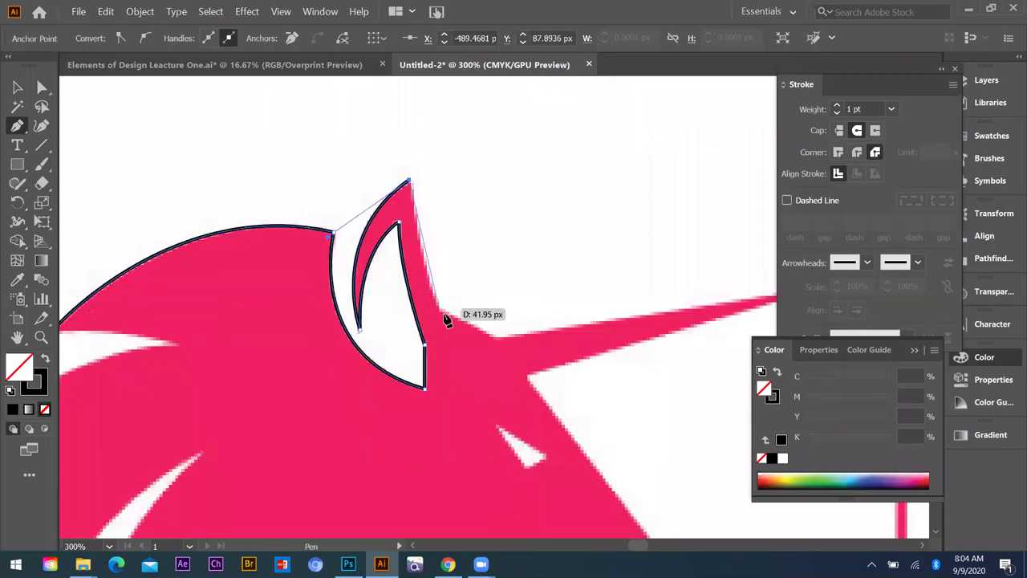
- Trace the ear's front edge down to the forehead, the short slope to the horn's base, and the horn's upper edge to its tip
left_click(438, 306)
left_click_drag(441, 315, 495, 345)
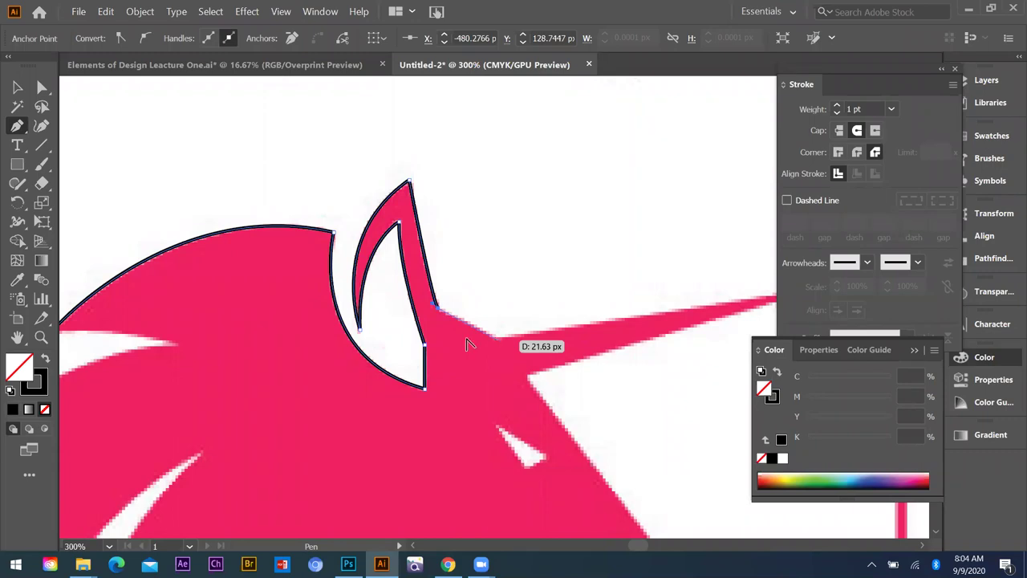
scroll(248, 353, "down", 4)
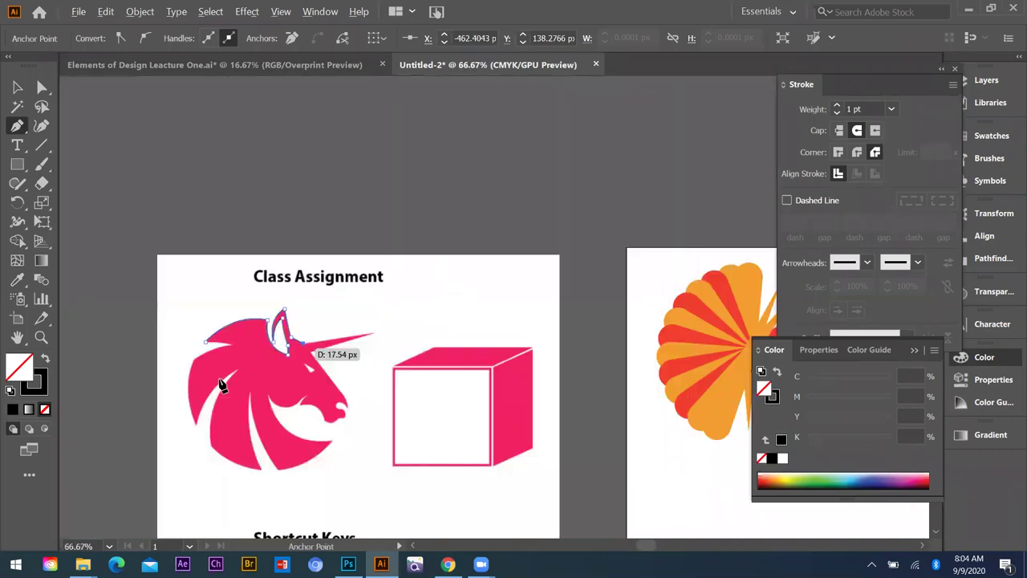
scroll(328, 284, "up", 3)
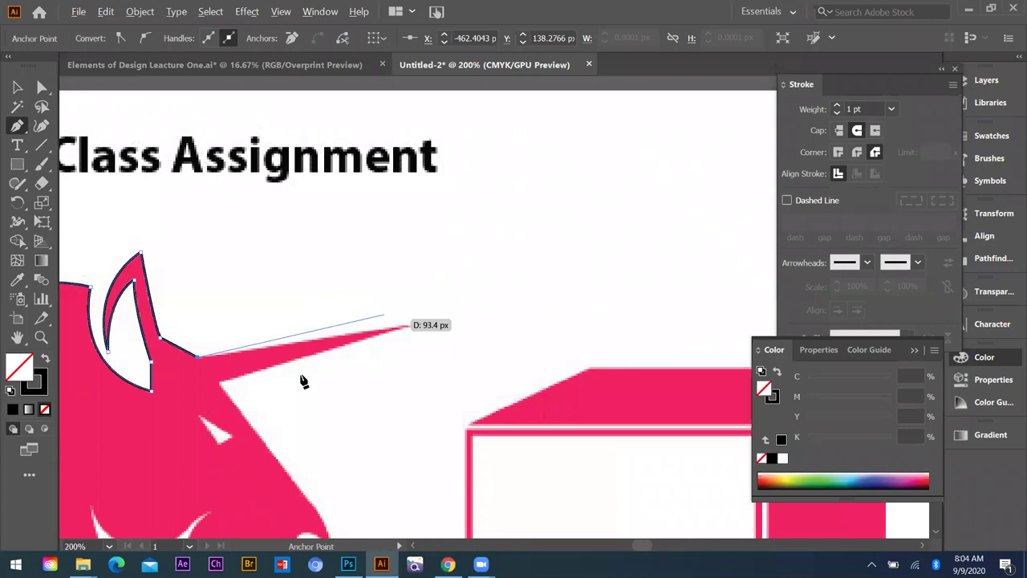
left_click(411, 325)
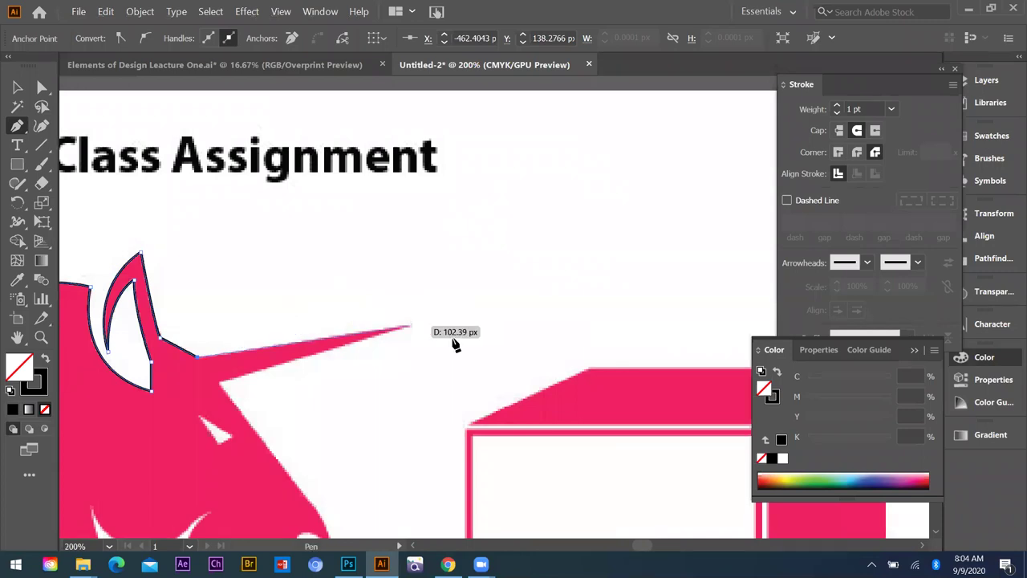
- Trace the horn's lower edge, the straight face line and the curved nose down to the nostril's pointed tip, making that end a corner
scroll(456, 337, "down", 3)
scroll(448, 358, "up", 2)
left_click_drag(459, 324, 459, 398)
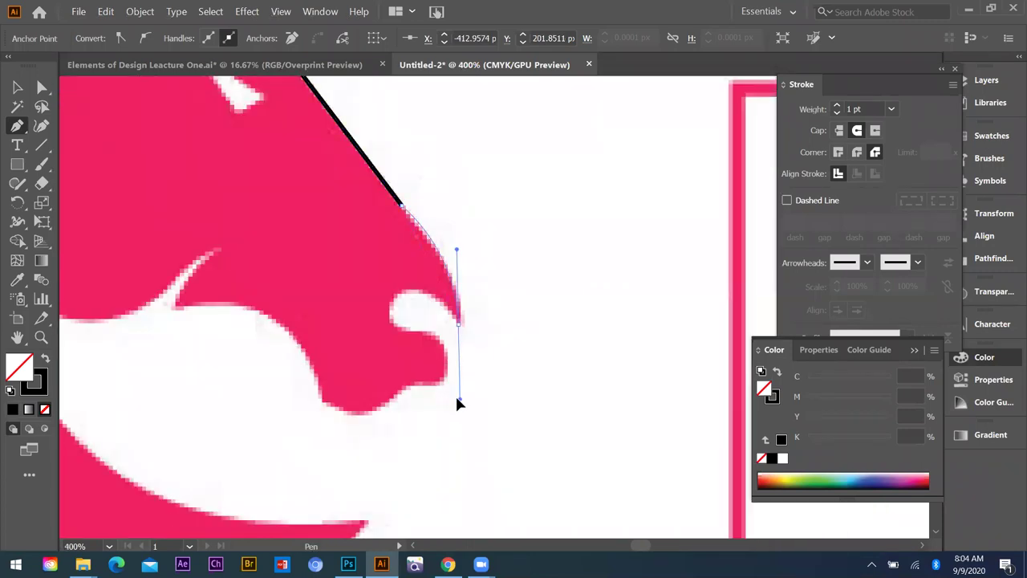
left_click(458, 322)
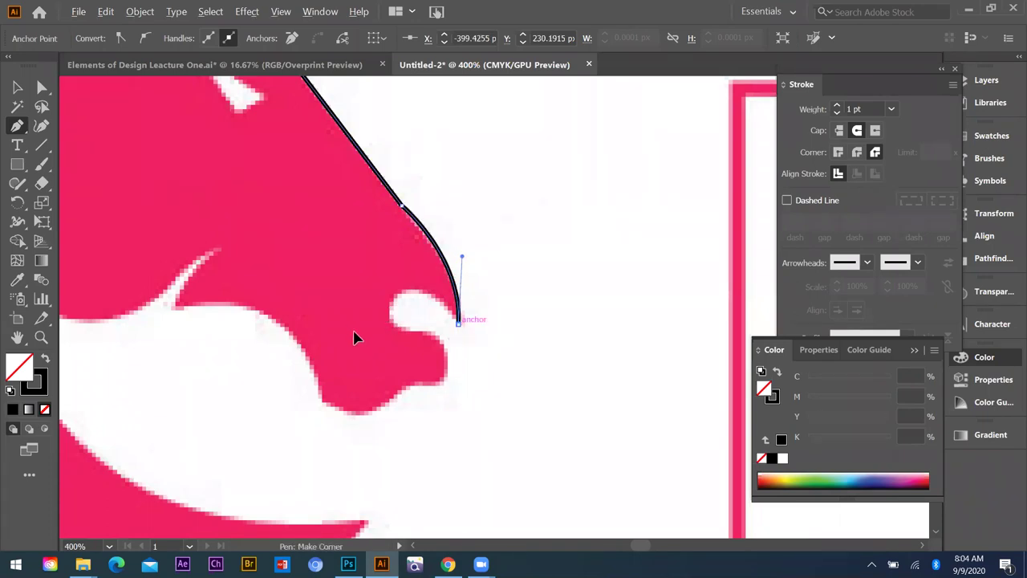
- Trace the curved nostril notch, the upper lip and the rounded chin back to the start of the lower jaw
left_click_drag(392, 302, 440, 325)
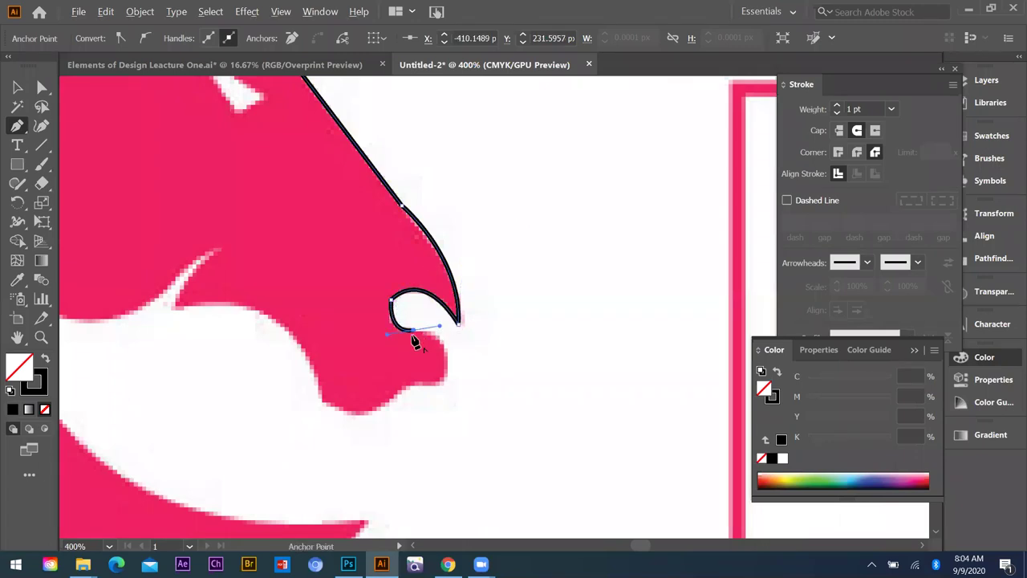
left_click(415, 330)
left_click_drag(442, 379, 425, 428)
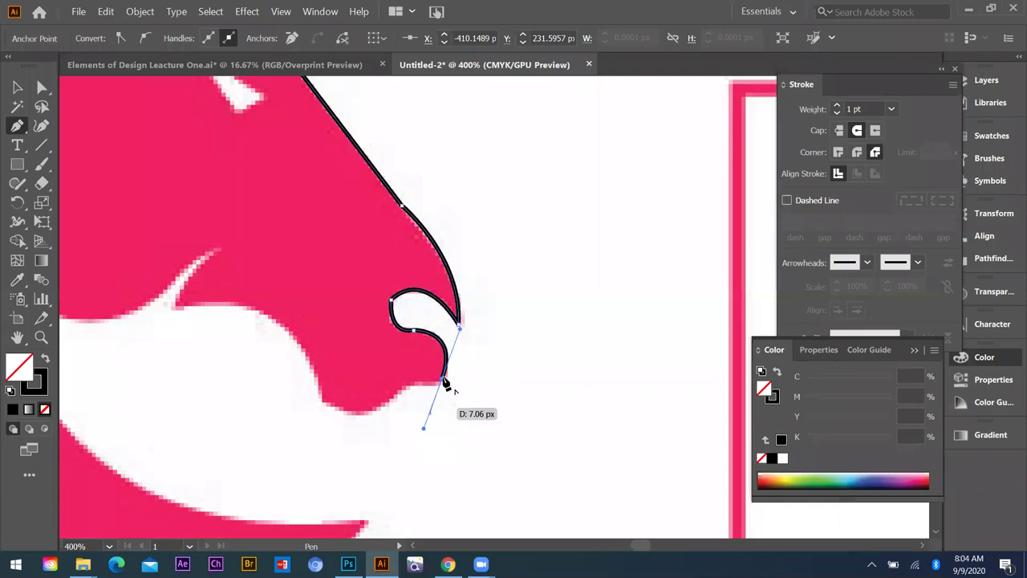
left_click(442, 380)
left_click_drag(391, 395, 383, 425)
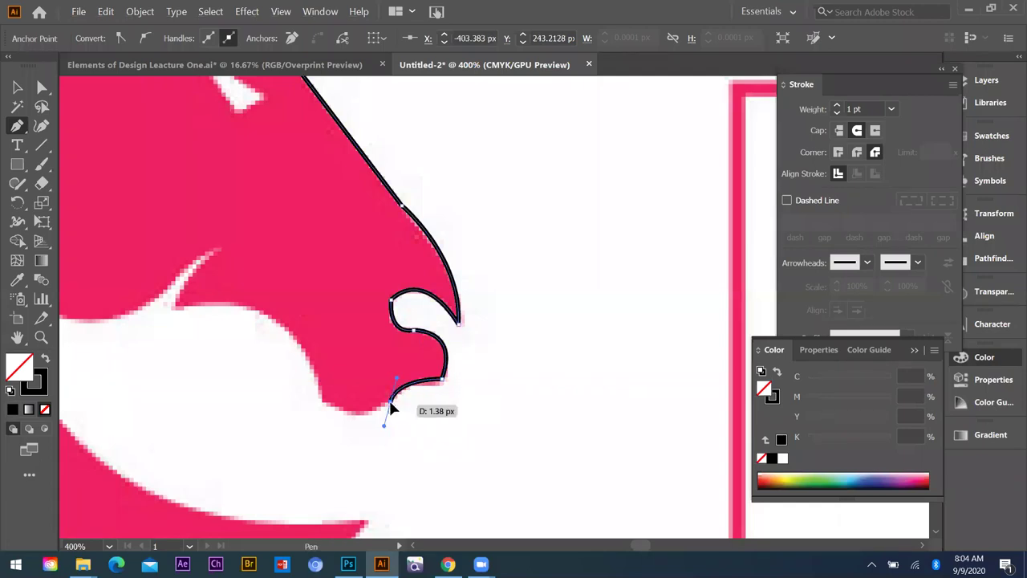
left_click_drag(322, 402, 289, 376)
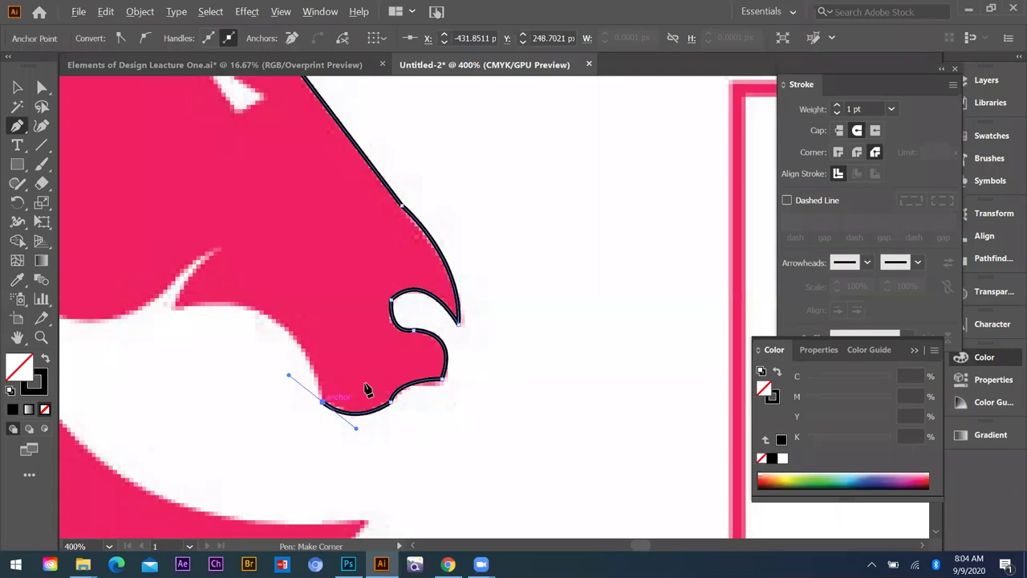
- Trace the lower jaw's curve back to the base of the narrow cheek notch and make that anchor a corner
key("ctrl+minus")
key("ctrl+minus")
key("ctrl+minus")
key("ctrl+plus")
key("ctrl+plus")
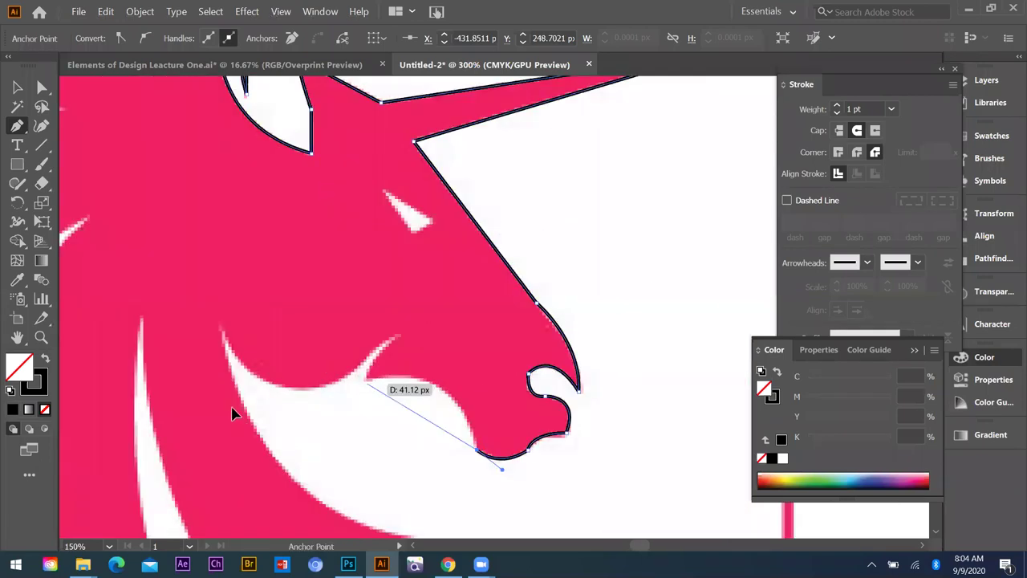
left_click_drag(266, 394, 263, 400)
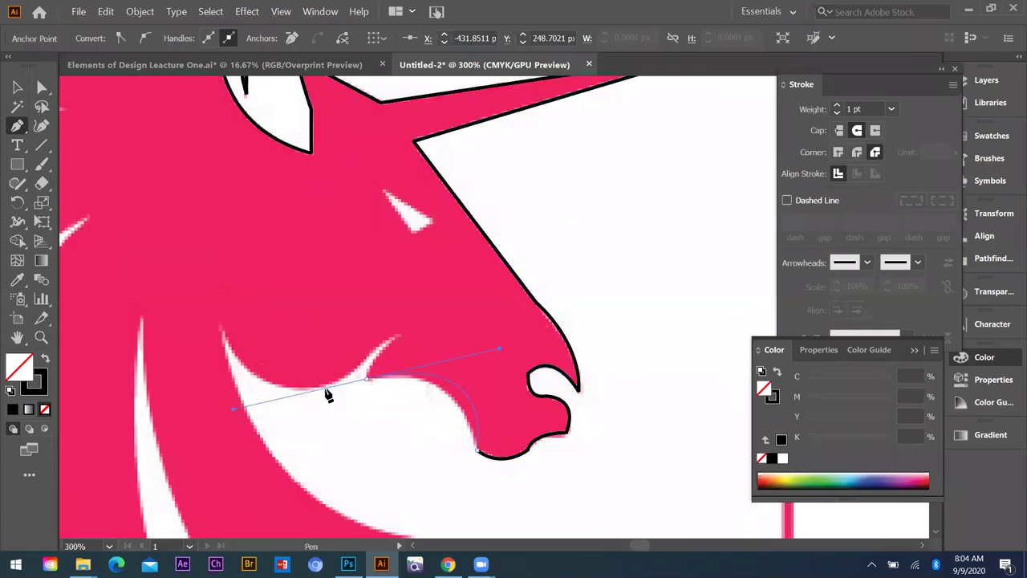
left_click(368, 381)
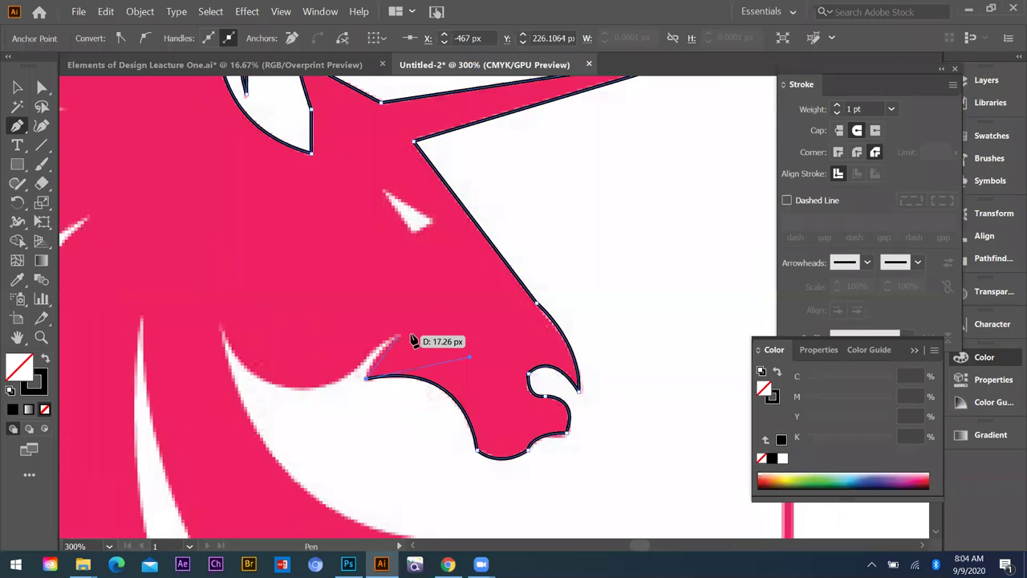
- Trace the cheek notch up to its tip and back down, continuing along the rounded cheek to the pointed top of the neck gap
left_click_drag(398, 338, 429, 318)
left_click_drag(350, 371, 318, 408)
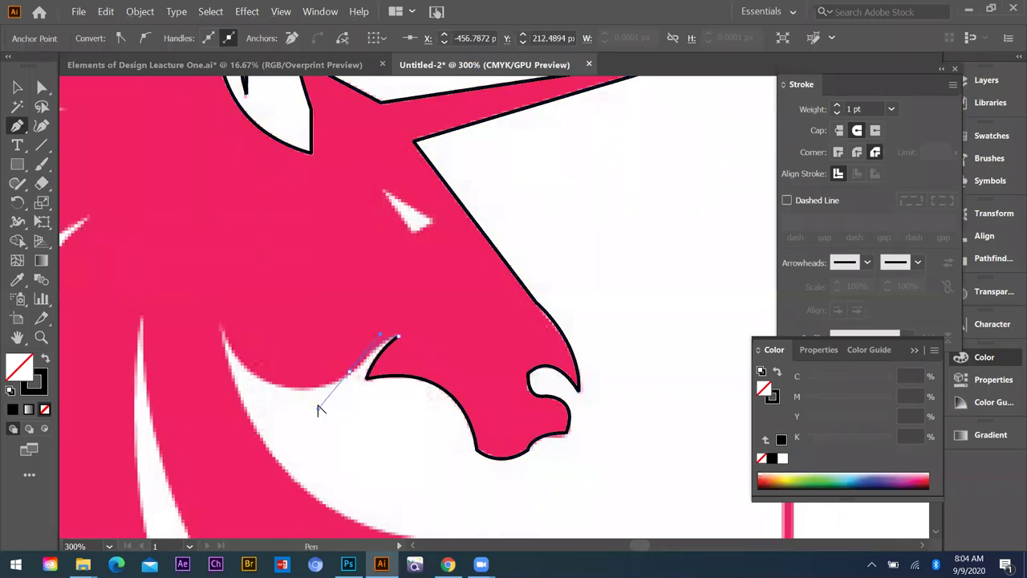
left_click_drag(224, 333, 175, 235)
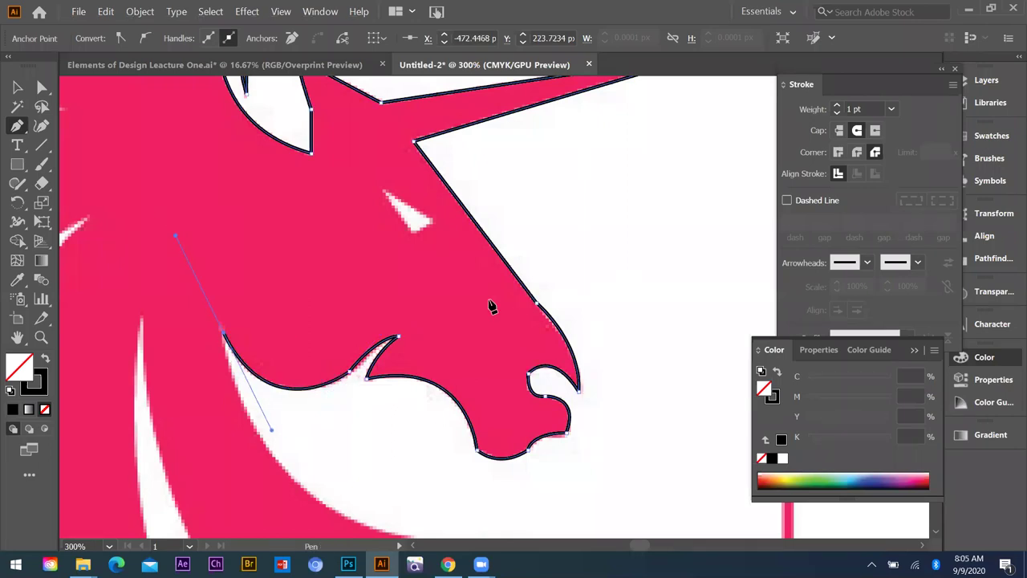
- Give the neck gap's top anchor a corner handle and trace the front mane lock's long inner curve to its outer tip
scroll(514, 307, "down", 1)
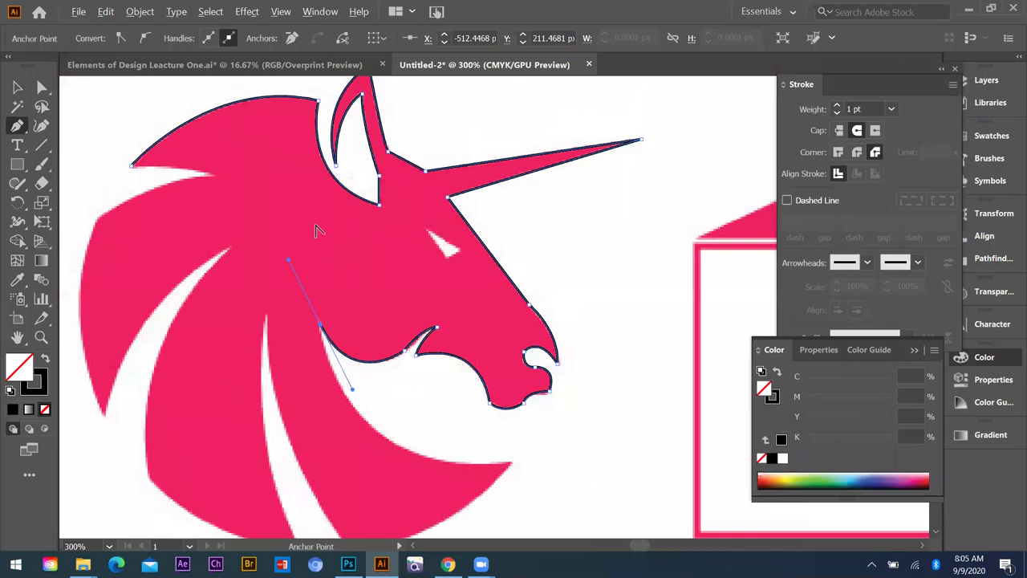
scroll(328, 237, "down", 1)
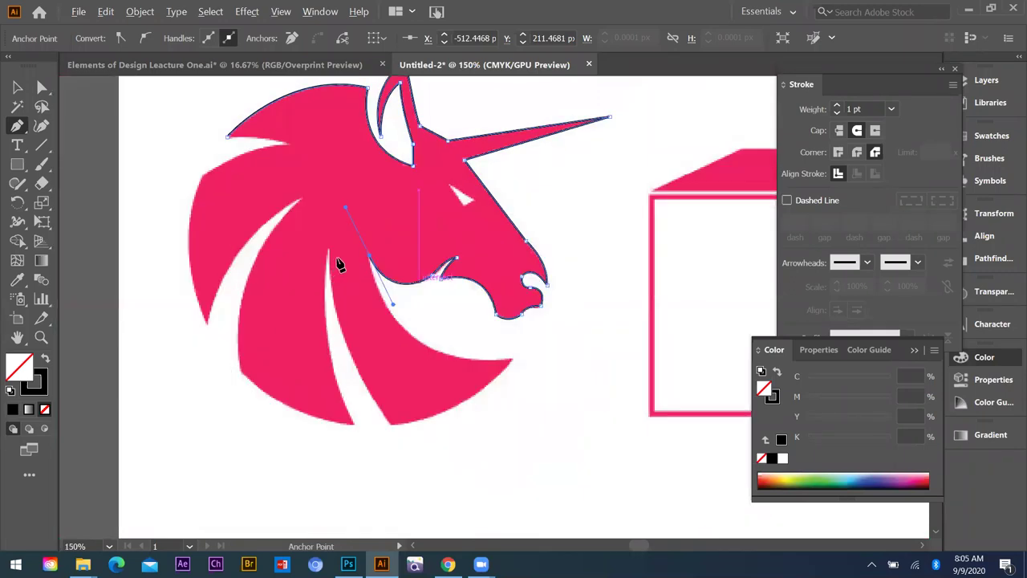
scroll(340, 265, "up", 1)
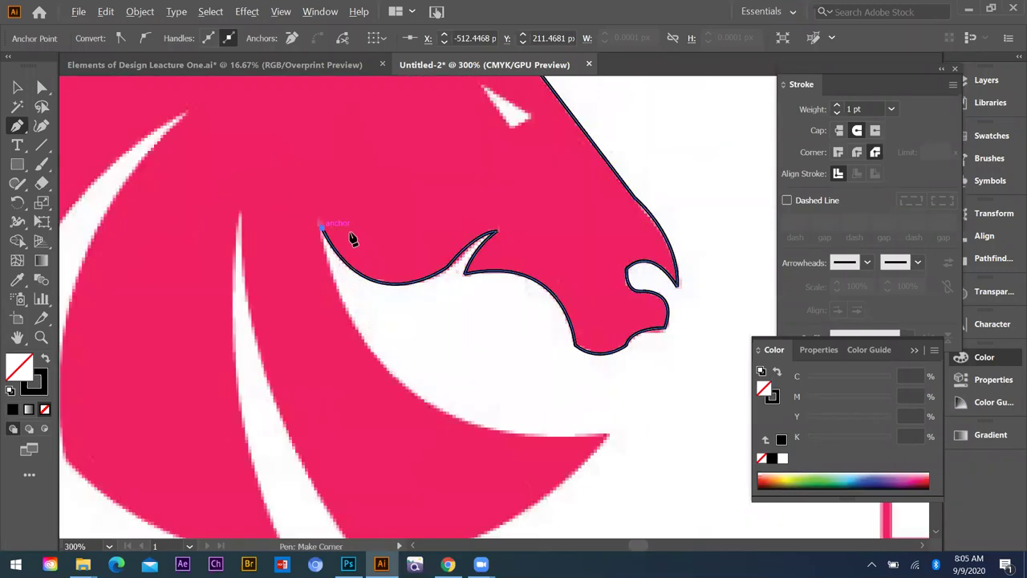
left_click_drag(322, 230, 370, 325)
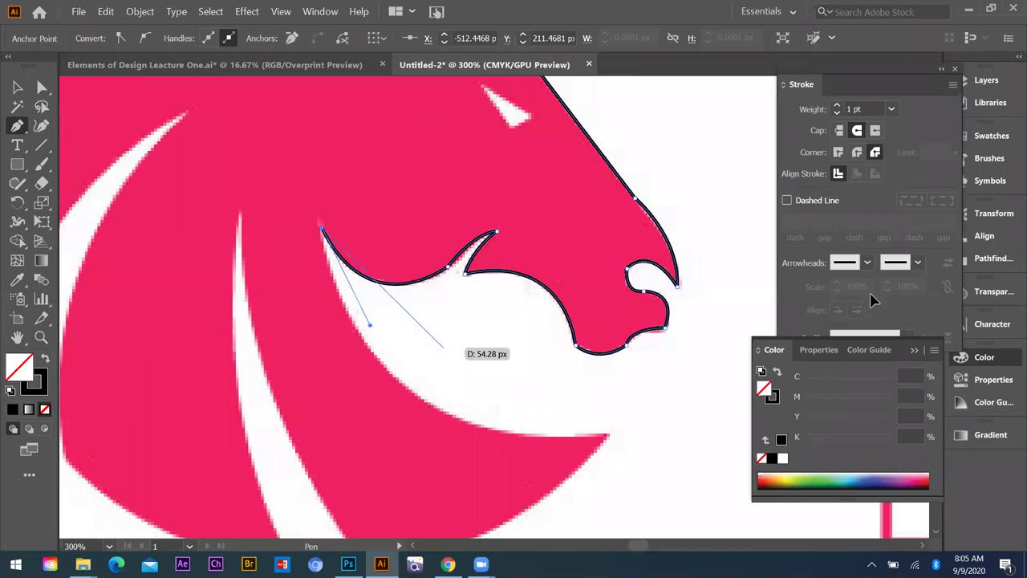
scroll(867, 329, "down", 2)
mouse_move(867, 329)
left_mouse_down()
mouse_move(883, 337)
mouse_move(869, 345)
mouse_move(874, 324)
left_mouse_up()
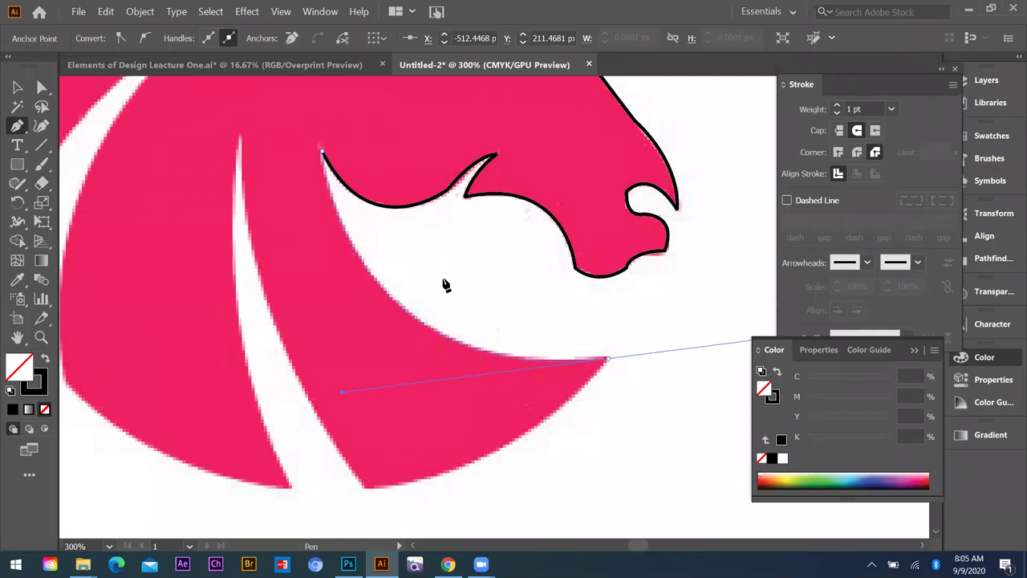
- Make the front mane lock's outer tip a corner and trace its curved lower edge to the lock's bottom point
key("ctrl+=")
left_click(578, 279)
left_click_drag(255, 450, 84, 349)
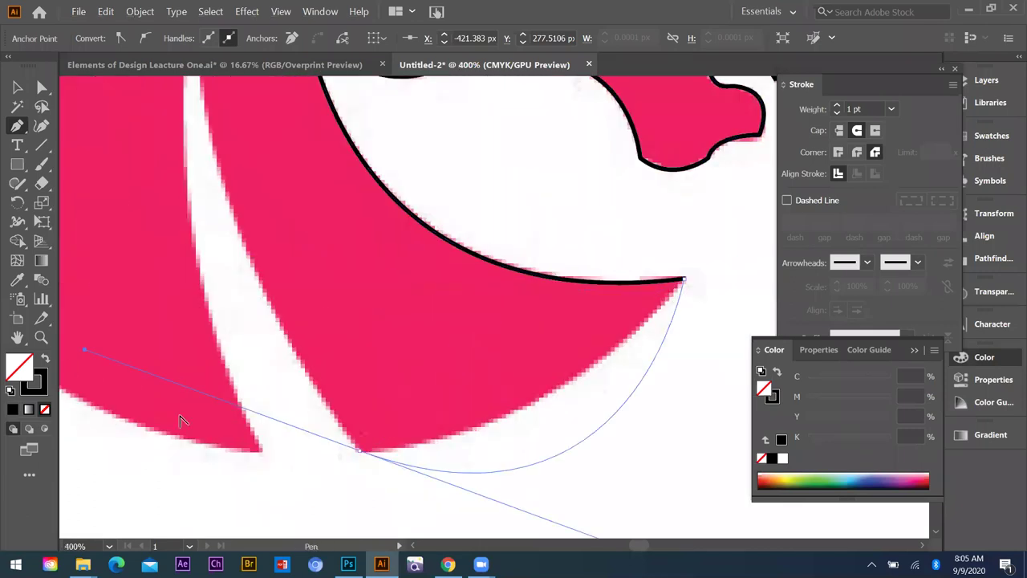
left_click_drag(298, 448, 281, 489)
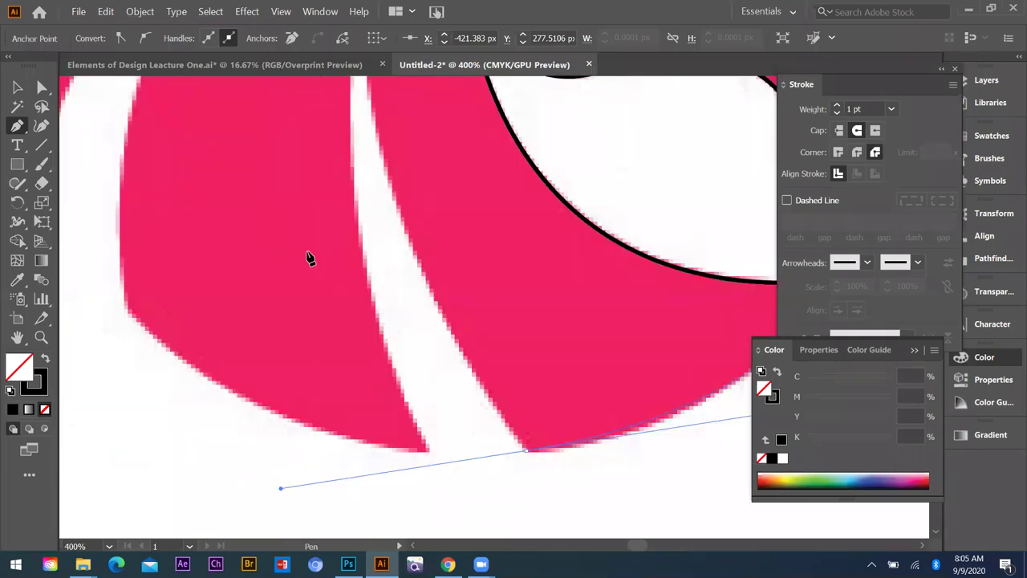
- Trace the front mane lock's rear edge up to the narrow white gap's top point and make that anchor a corner
key("ctrl+minus")
key("ctrl+minus")
key("ctrl+minus")
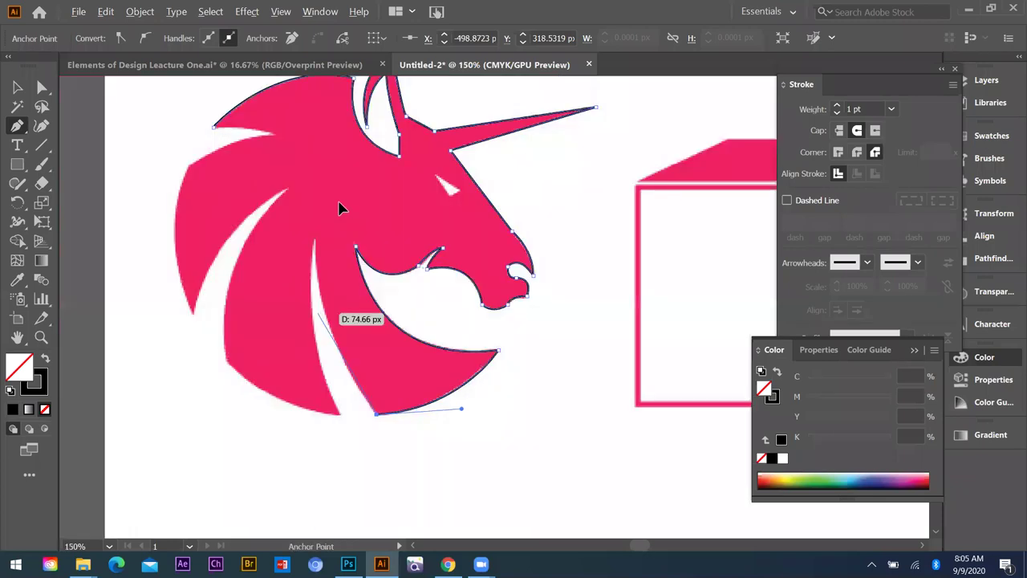
key("ctrl+plus")
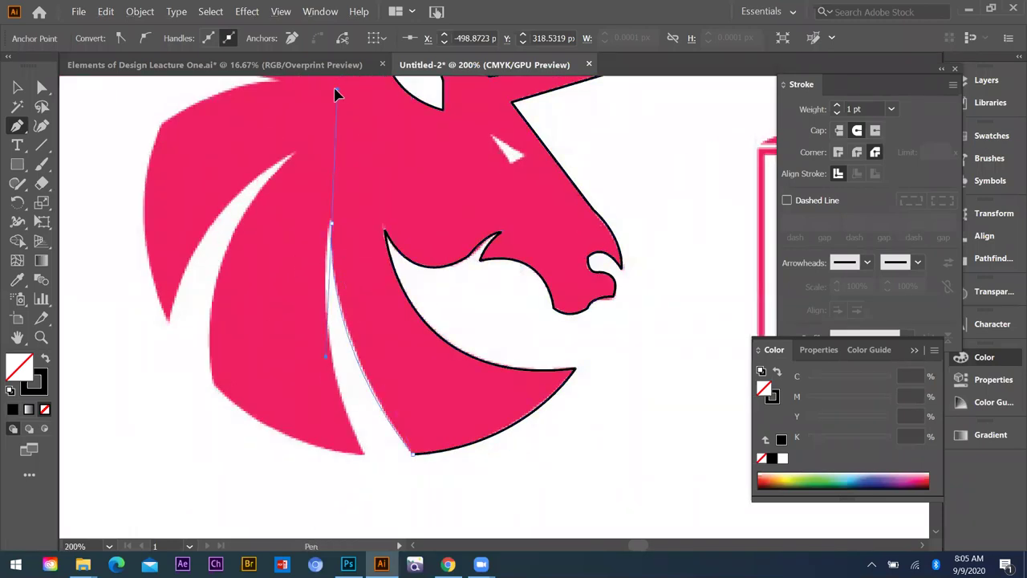
left_click(331, 224)
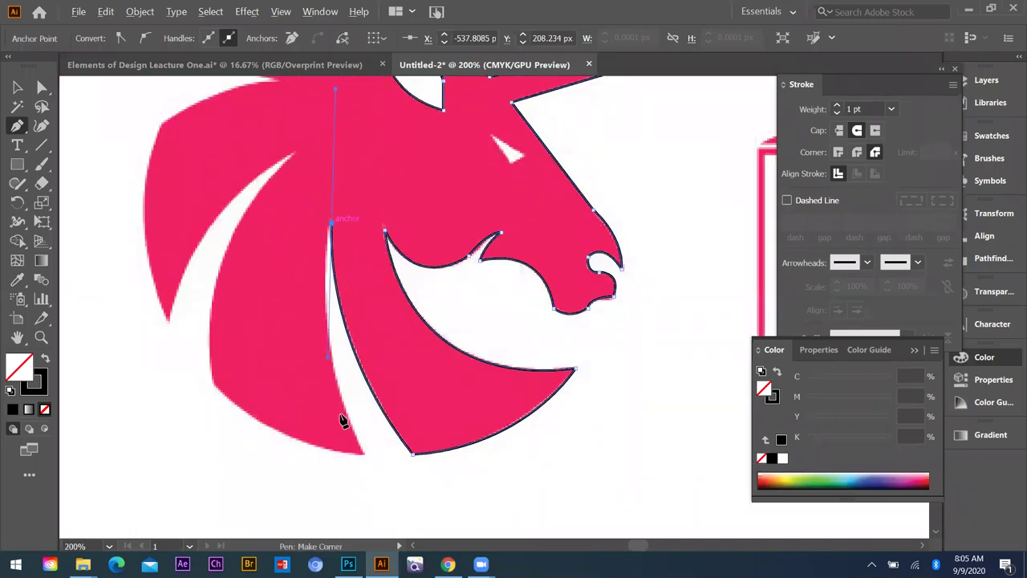
- Trace the narrow gap's other edge down to the second mane lock's bottom point, redrawing the curve, and make that end a corner
left_click(363, 455)
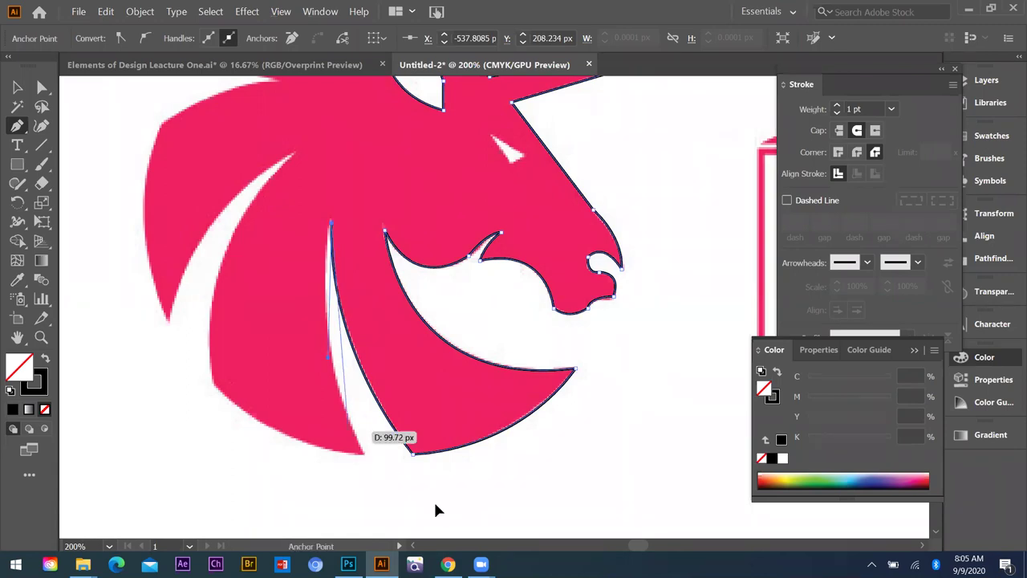
left_click_drag(422, 289, 411, 240)
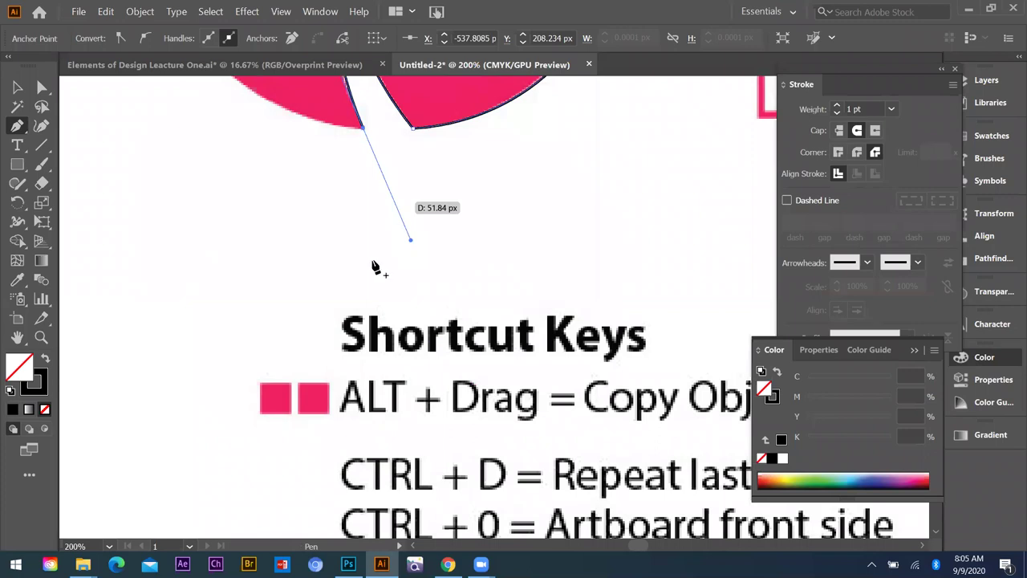
scroll(374, 266, "down", 2)
scroll(372, 264, "up", 1)
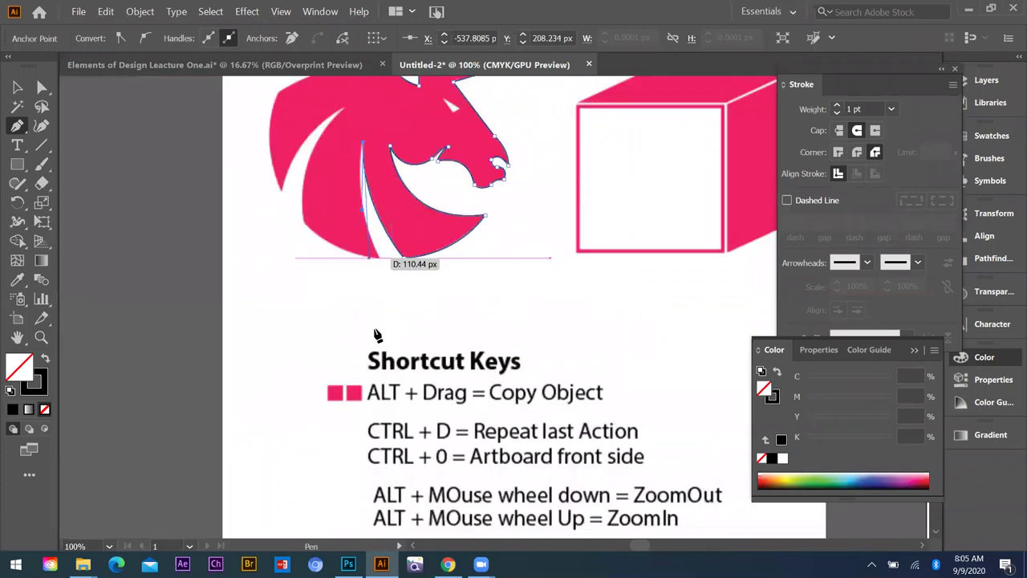
scroll(382, 319, "up", 1)
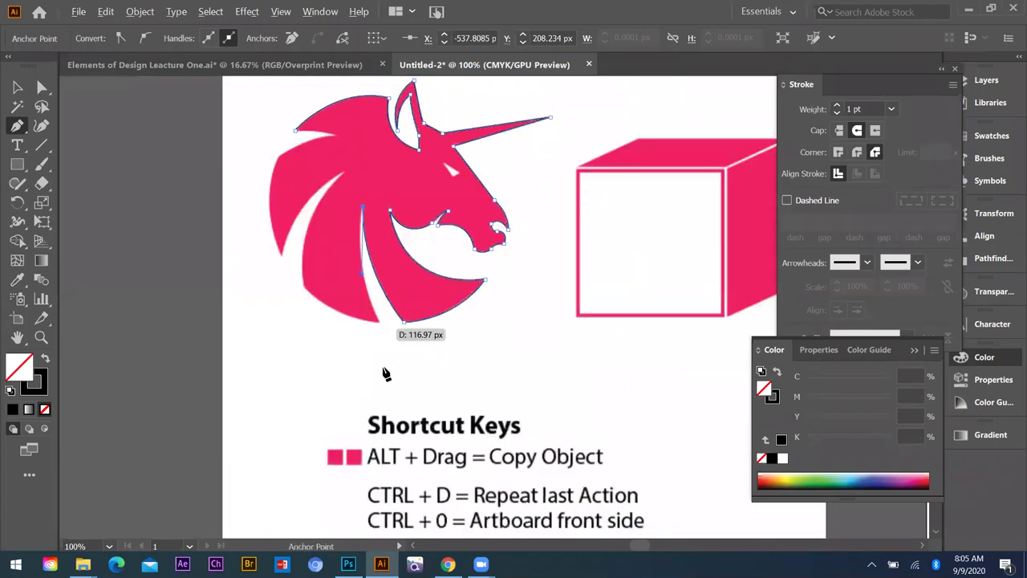
scroll(385, 373, "up", 2)
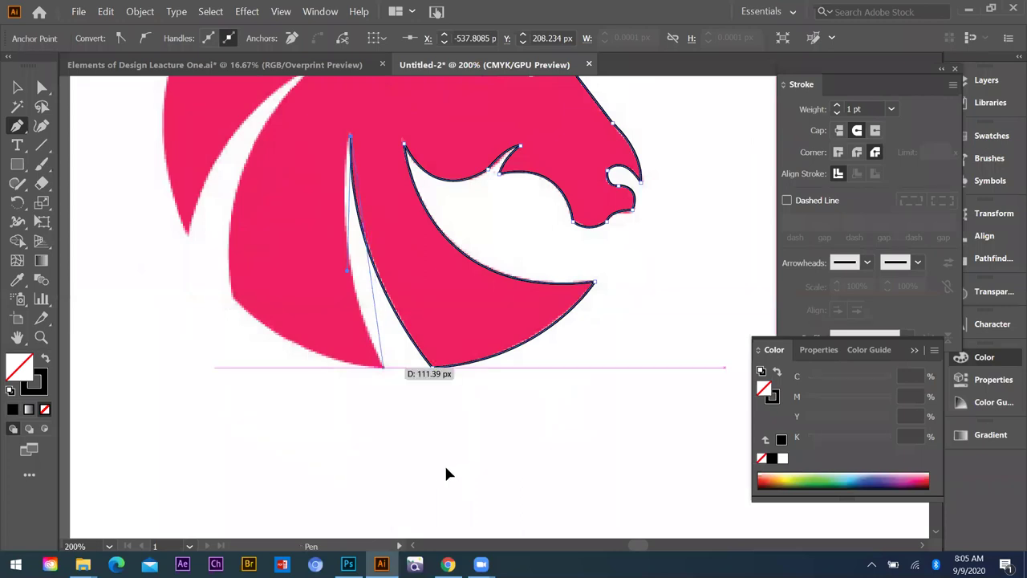
left_click_drag(383, 367, 439, 464)
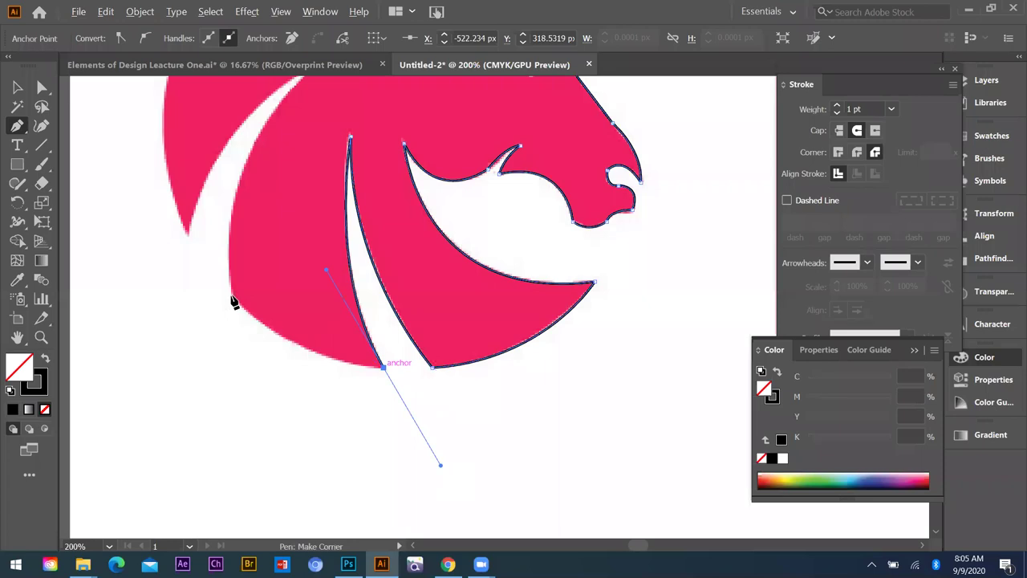
left_click(383, 367)
- Trace the second mane lock's curved bottom edge to its outer left corner and make that anchor a corner
left_click_drag(231, 295, 158, 219)
scroll(231, 335, "up", 4)
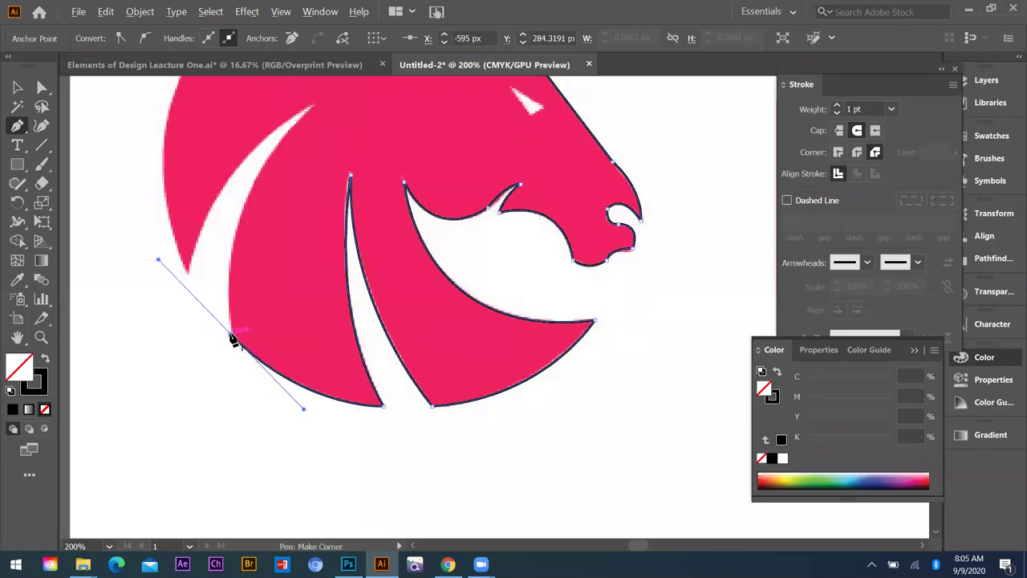
left_click(231, 337)
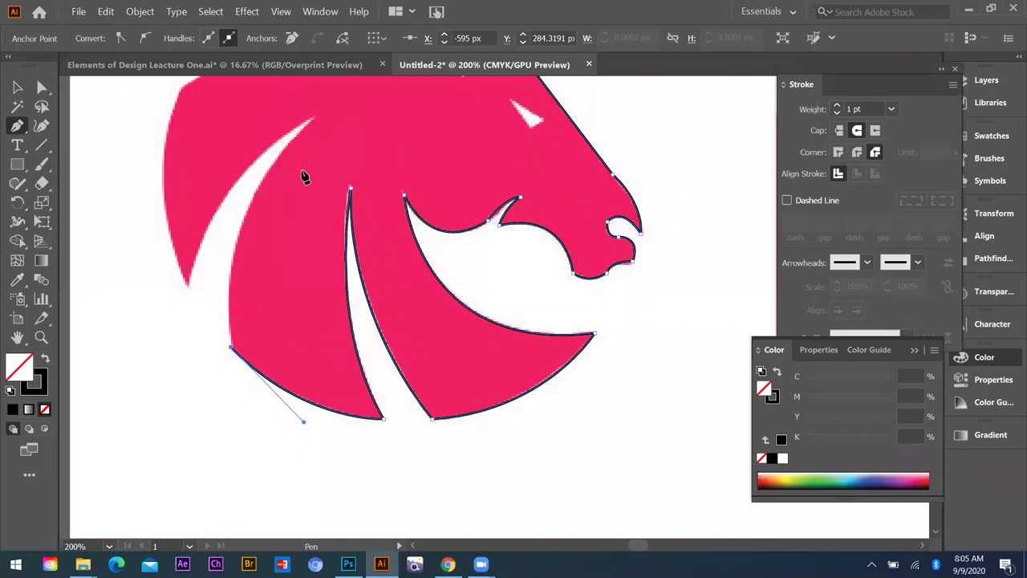
scroll(317, 181, "up", 2)
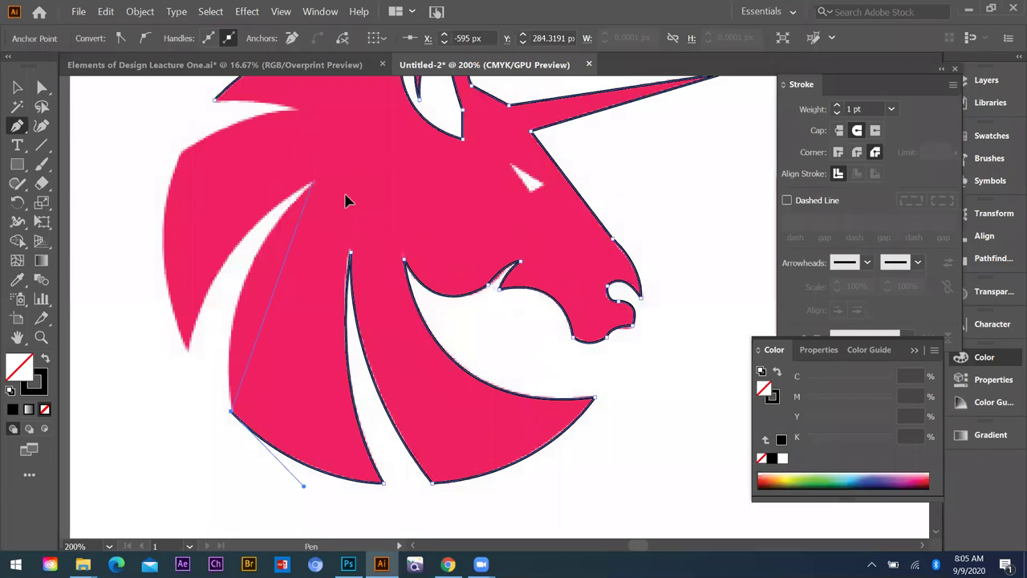
scroll(406, 109, "up", 1)
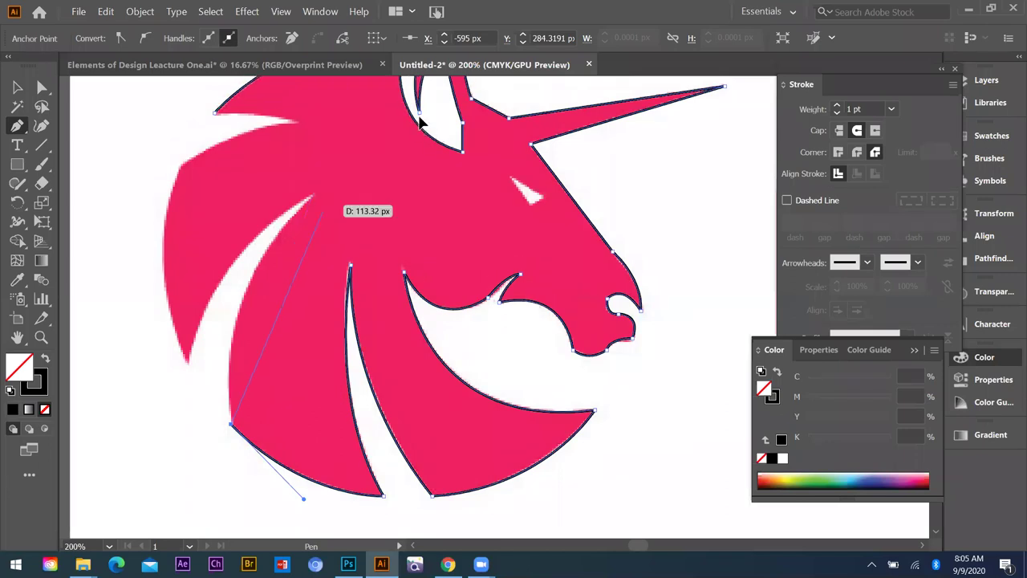
- Trace both edges of the wide mane gap and the rear lock's outer edge up to its upper corner, making that anchor a corner
left_click_drag(313, 195, 418, 122)
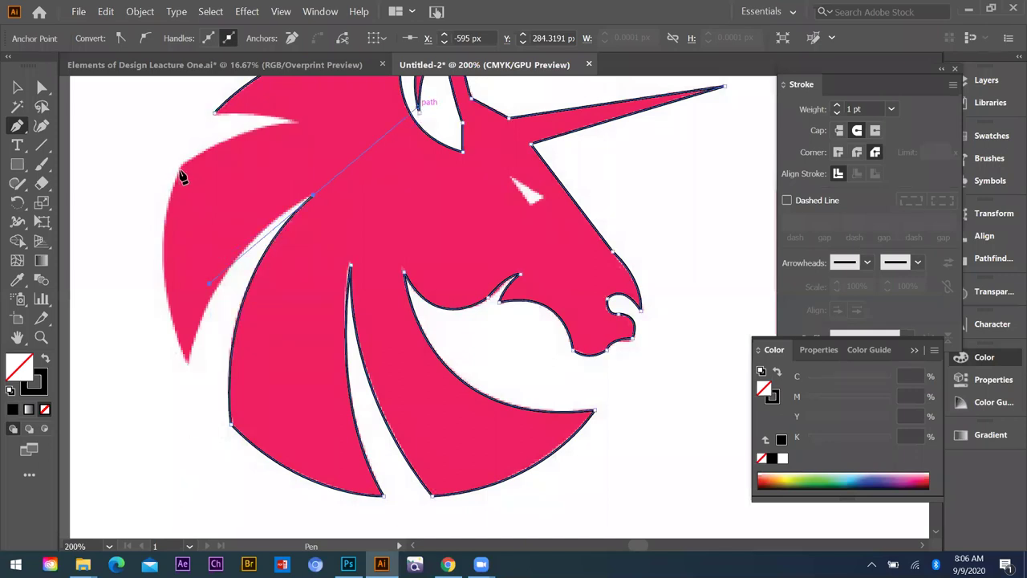
left_click_drag(182, 166, 232, 351)
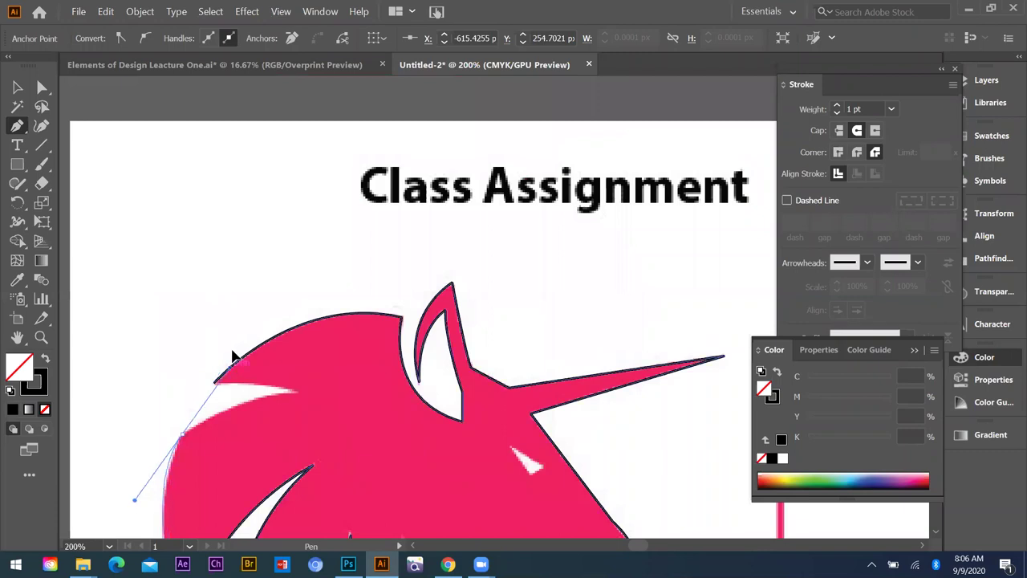
left_click(198, 397)
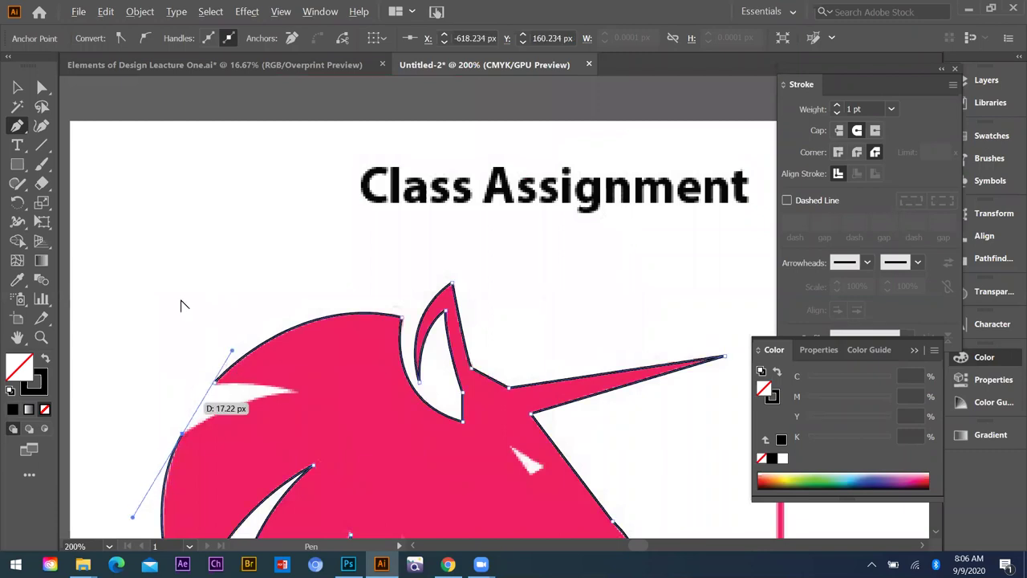
- Trace both edges of the white notch beneath the top mane lock, close the unicorn outline at its starting point and deselect it
scroll(178, 311, "down", 2)
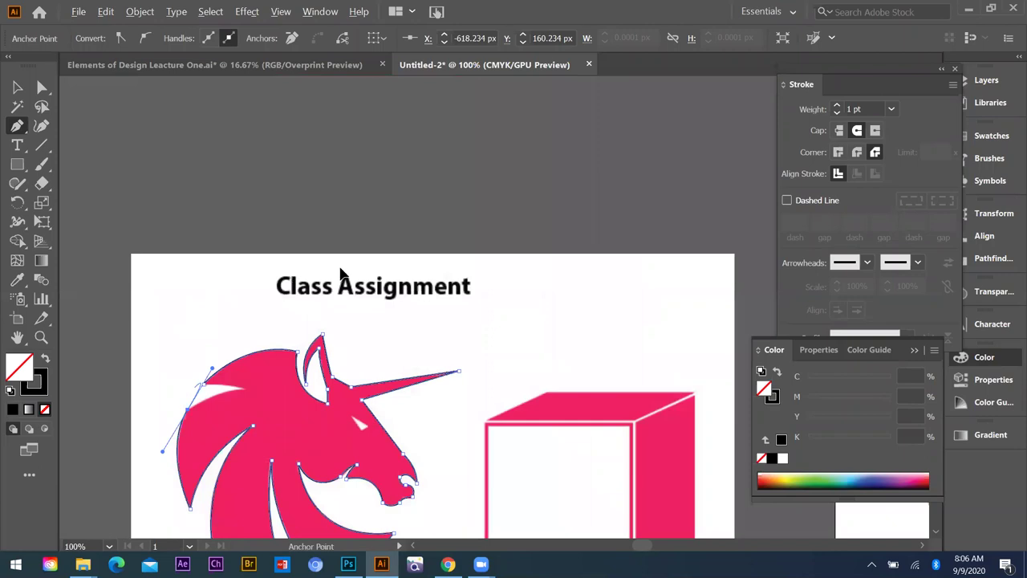
key("ctrl+plus")
key("ctrl+plus")
left_click_drag(292, 267, 341, 267)
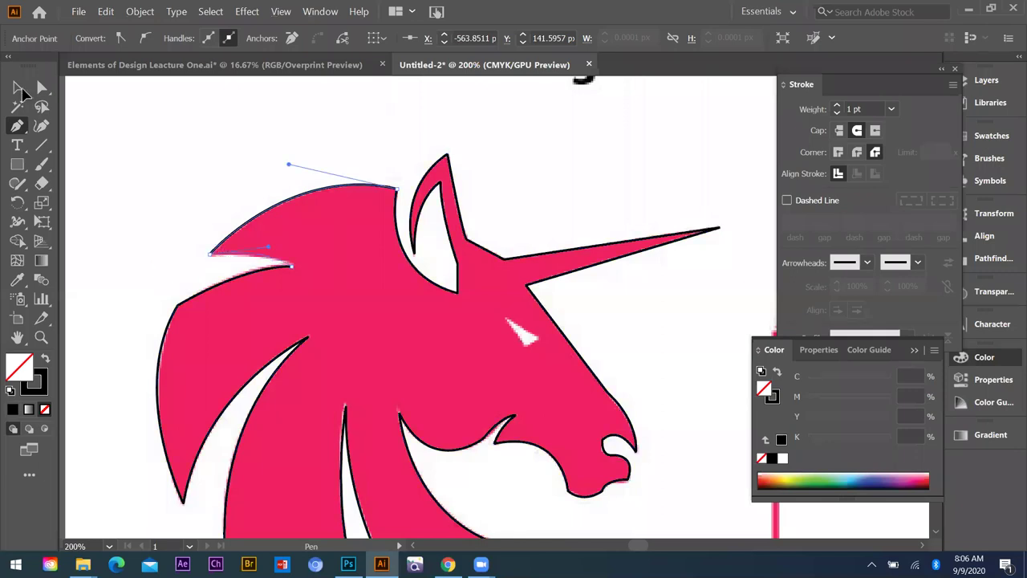
left_click(469, 274)
- Select the traced outline and examine how closely its curves follow the logo around the mane, jaw and muzzle
scroll(469, 274, "down", 1)
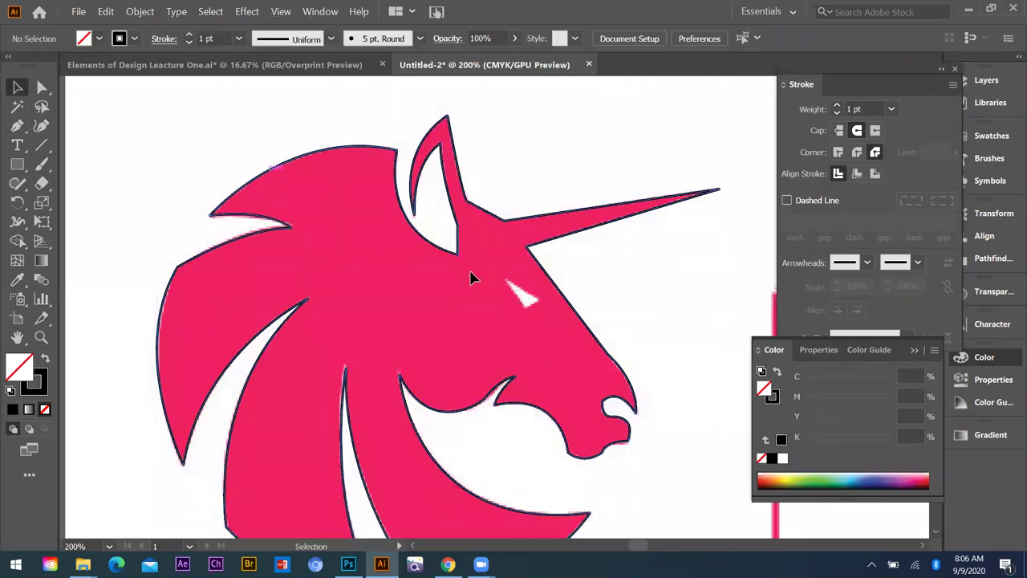
key("ctrl+minus")
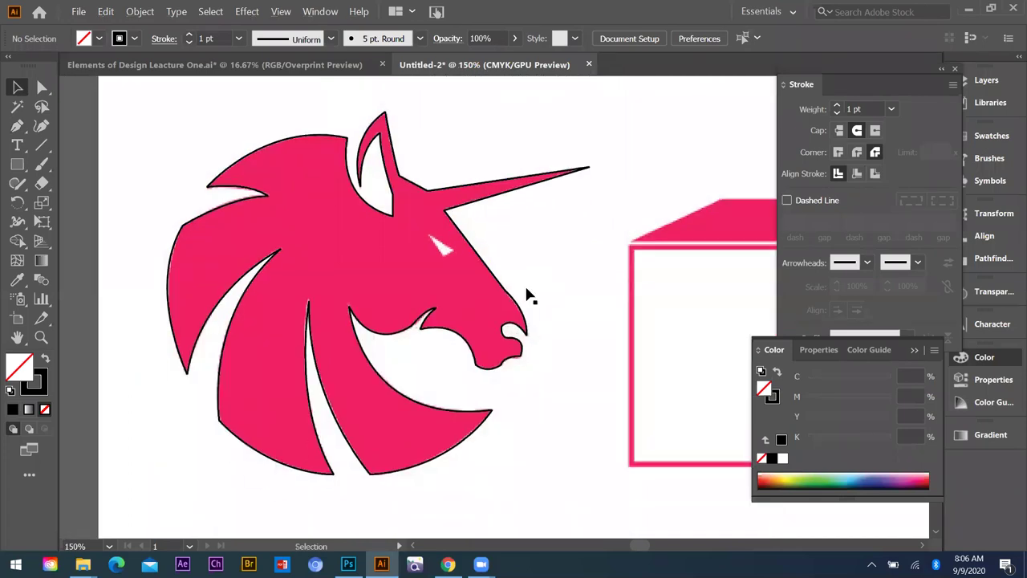
key("ctrl+plus")
key("ctrl+plus")
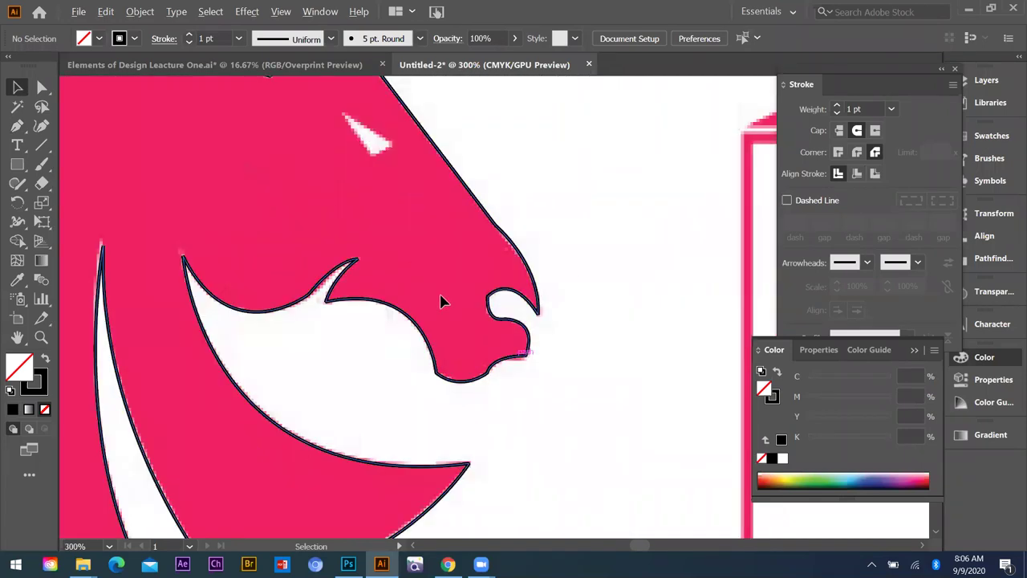
key("ctrl+minus")
key("ctrl+minus")
left_click(444, 400)
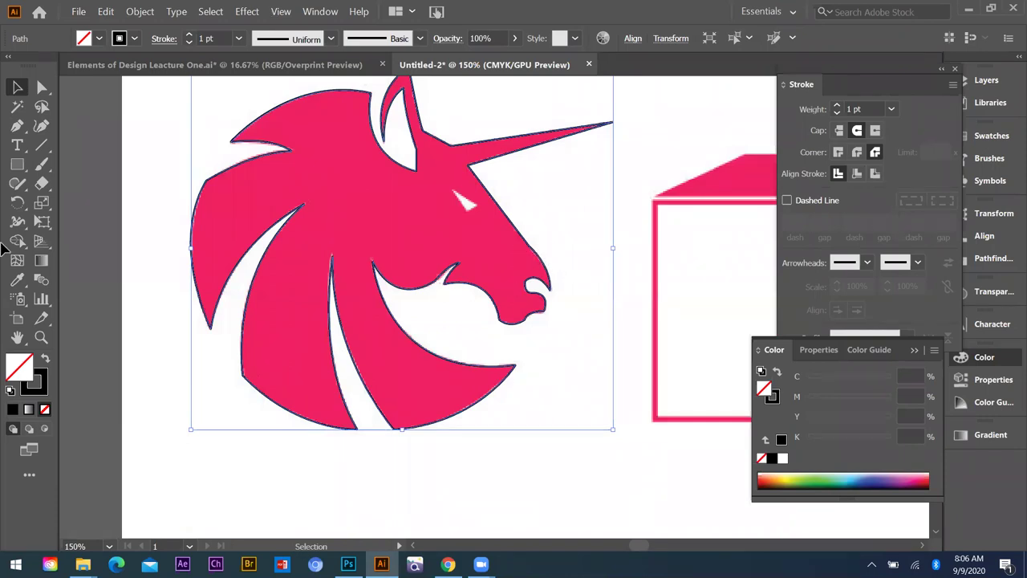
key("ctrl+plus")
key("ctrl+plus")
key("ctrl+plus")
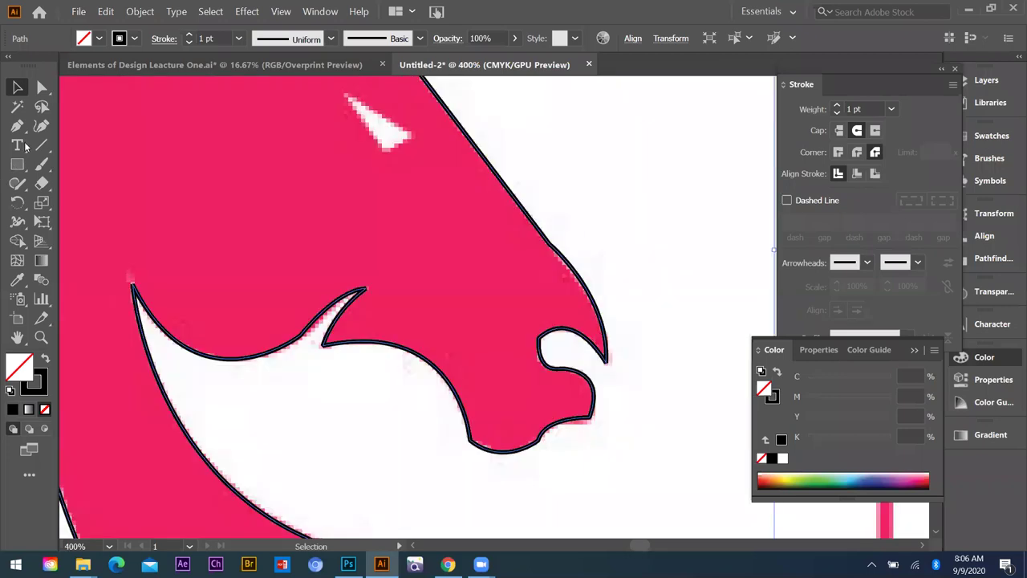
key("ctrl+minus")
key("ctrl+minus")
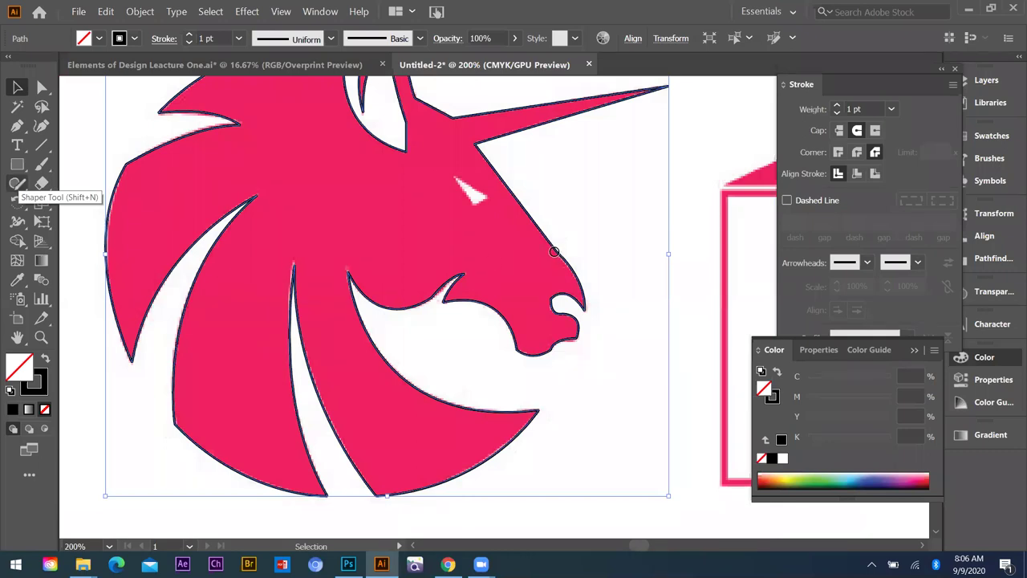
- Smooth the outline with the Smooth tool along the nose bridge, muzzle, jaw, inner ear and forehead
left_click(18, 183)
left_click_drag(555, 251, 556, 242)
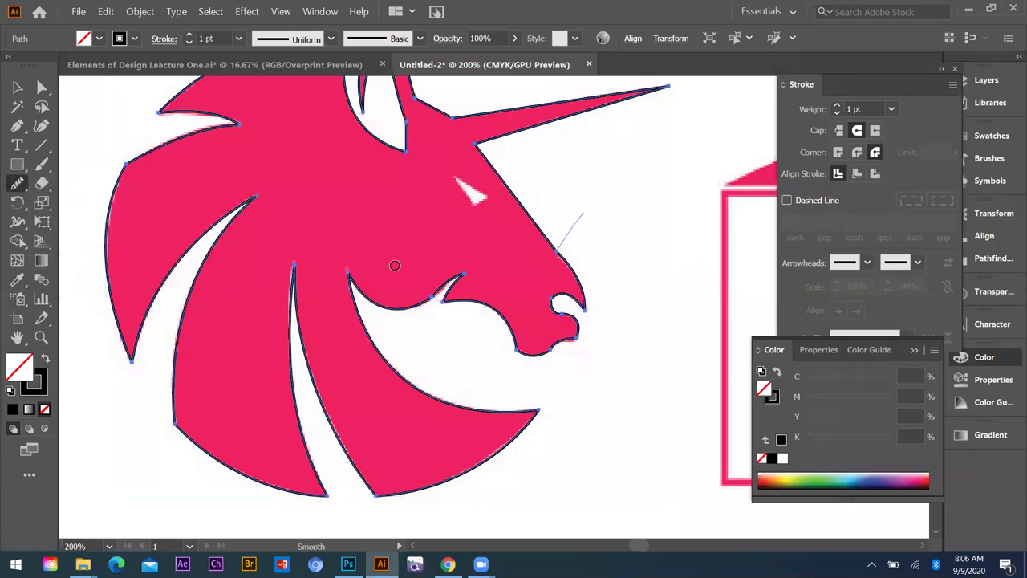
key("ctrl+z")
mouse_move(465, 331)
left_mouse_down()
mouse_move(357, 412)
mouse_move(298, 256)
left_mouse_up()
mouse_move(367, 131)
left_mouse_down()
mouse_move(423, 109)
mouse_move(422, 120)
left_mouse_up()
scroll(413, 120, "up", 2)
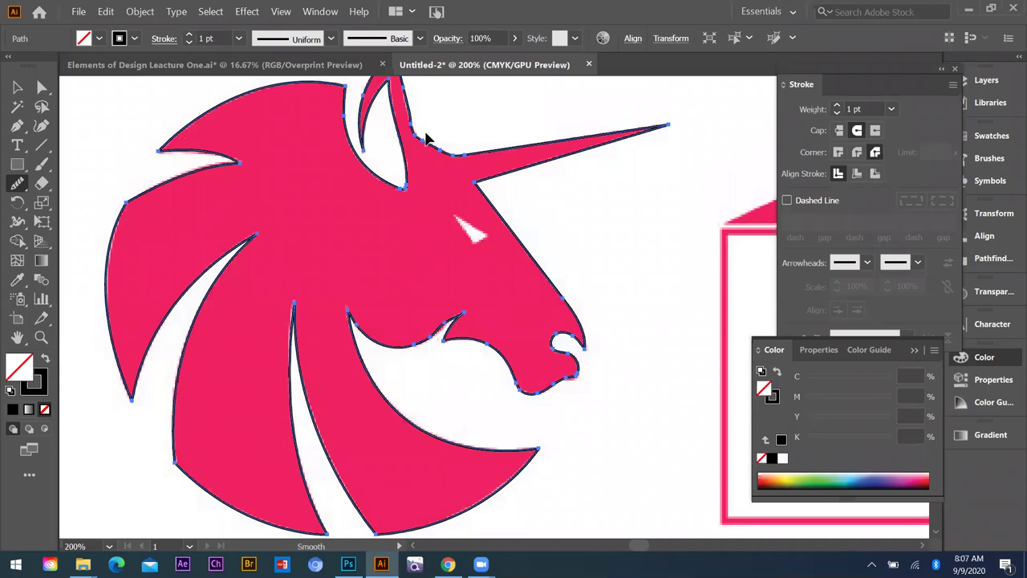
- Smooth the upper edge of the horn and check the smoothed outline against the logo
scroll(422, 137, "up", 2)
mouse_move(460, 191)
left_mouse_down()
mouse_move(468, 182)
mouse_move(529, 199)
mouse_move(589, 199)
left_mouse_up()
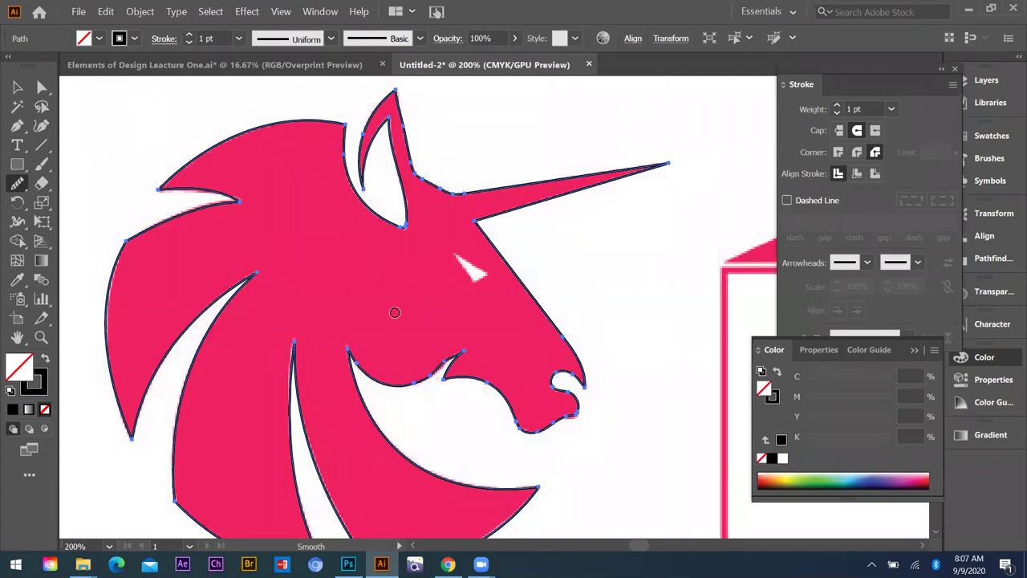
key("ctrl+minus")
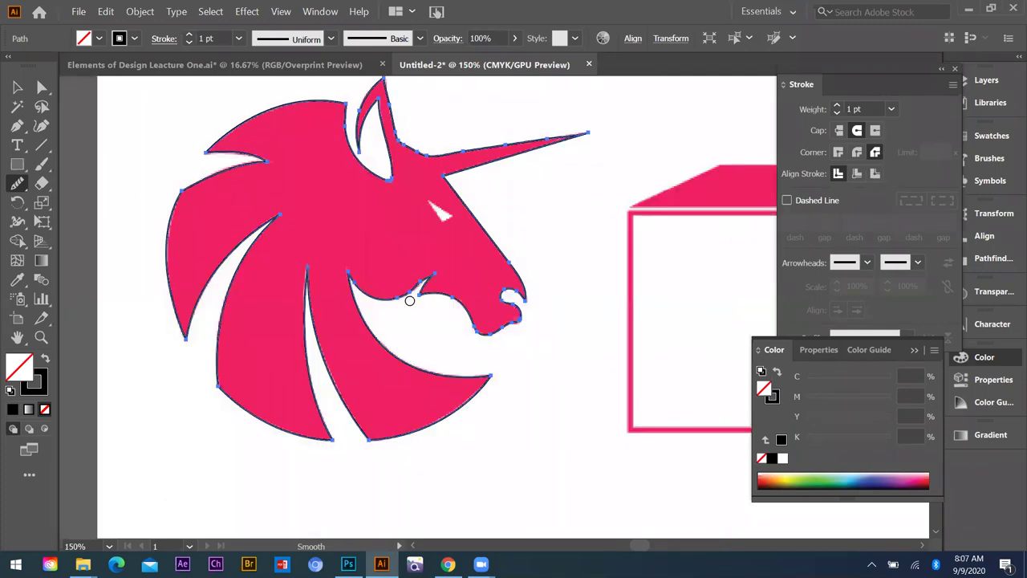
key("ctrl+plus")
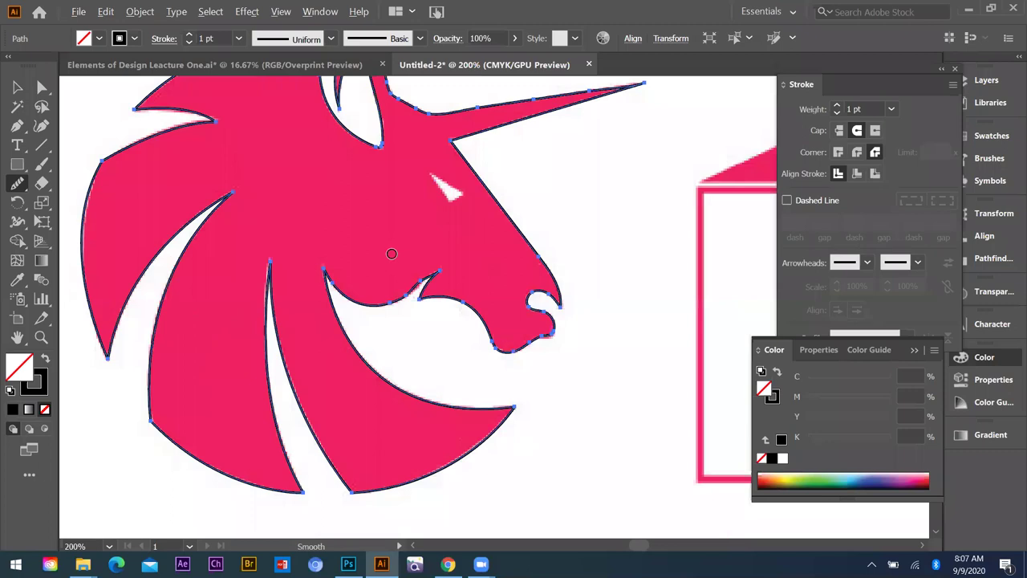
key("ctrl+plus")
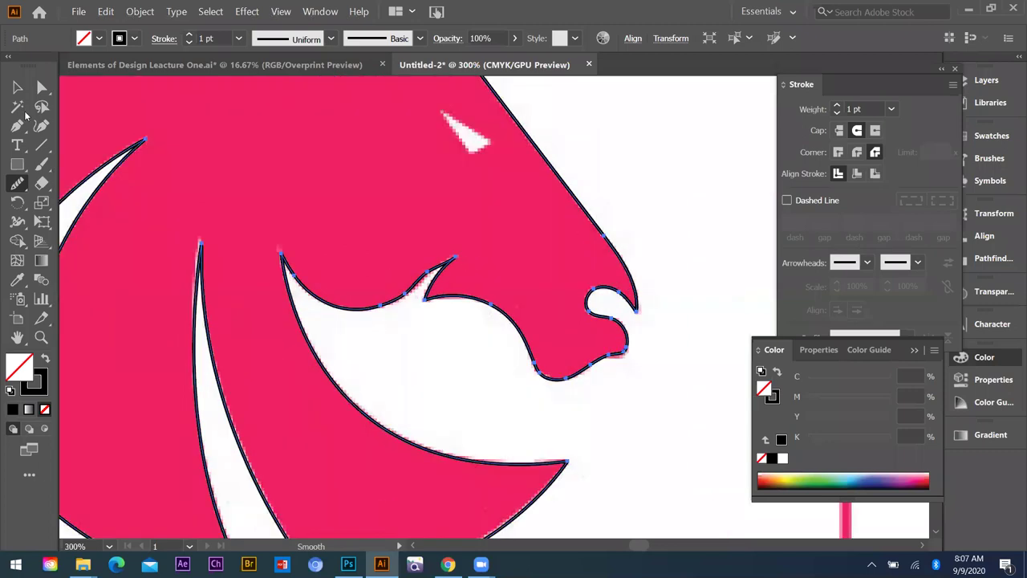
key("ctrl+minus")
key("ctrl+minus")
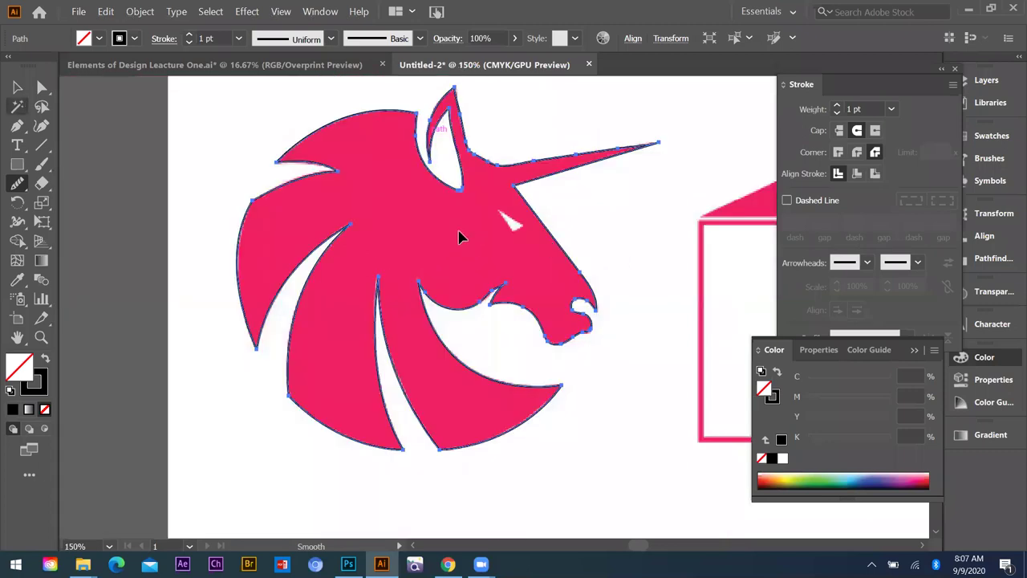
- Deselect the head outline and trace the white eye as a closed triangle with the Pen tool
left_click(19, 129)
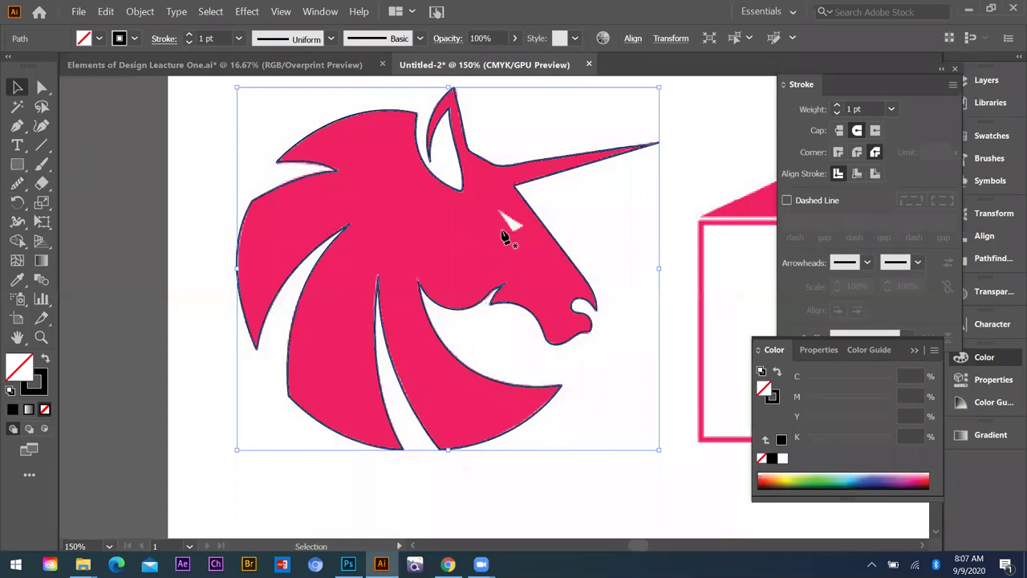
key("ctrl+plus")
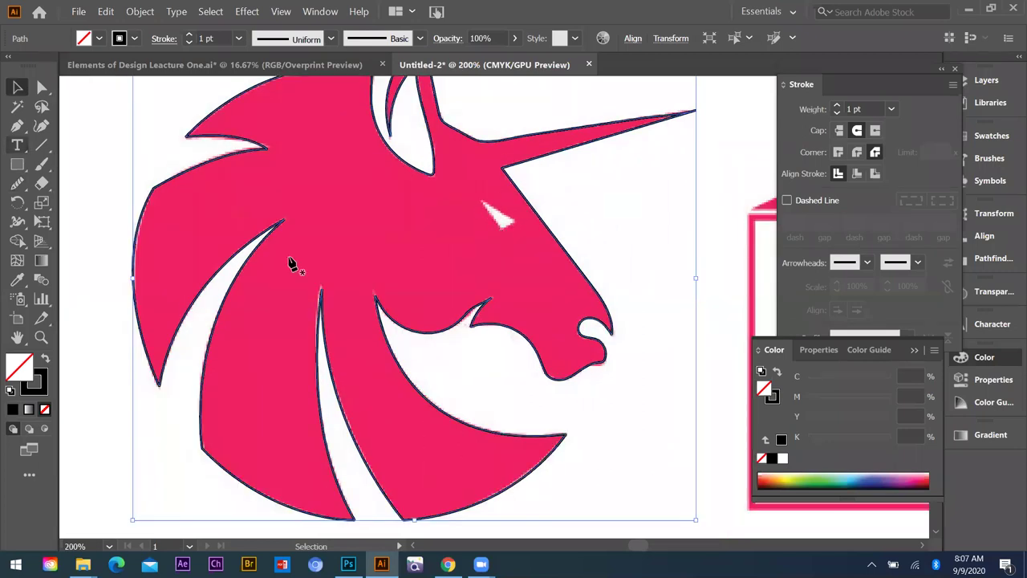
key("ctrl+shift+a")
key("p")
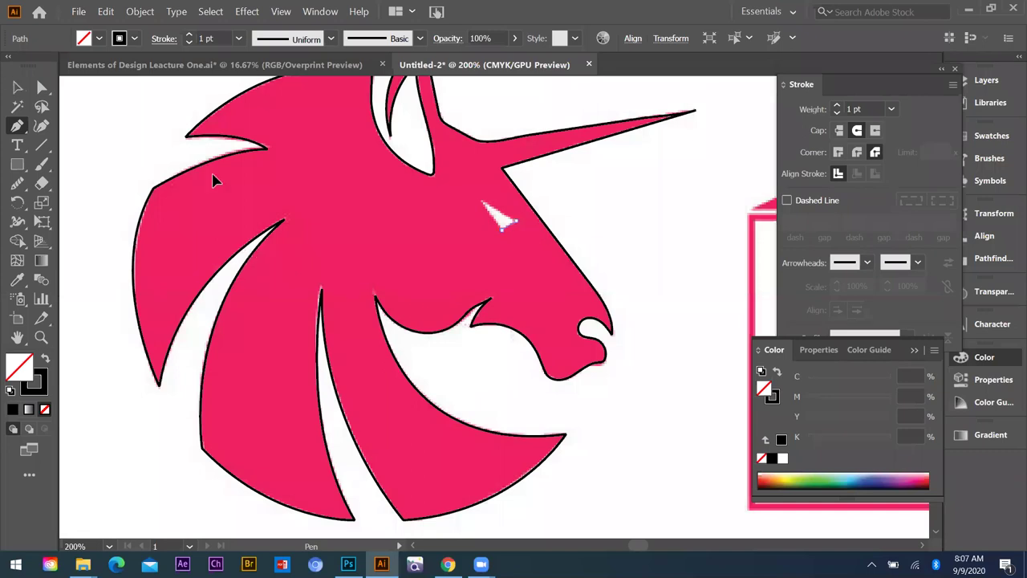
key("ctrl+z")
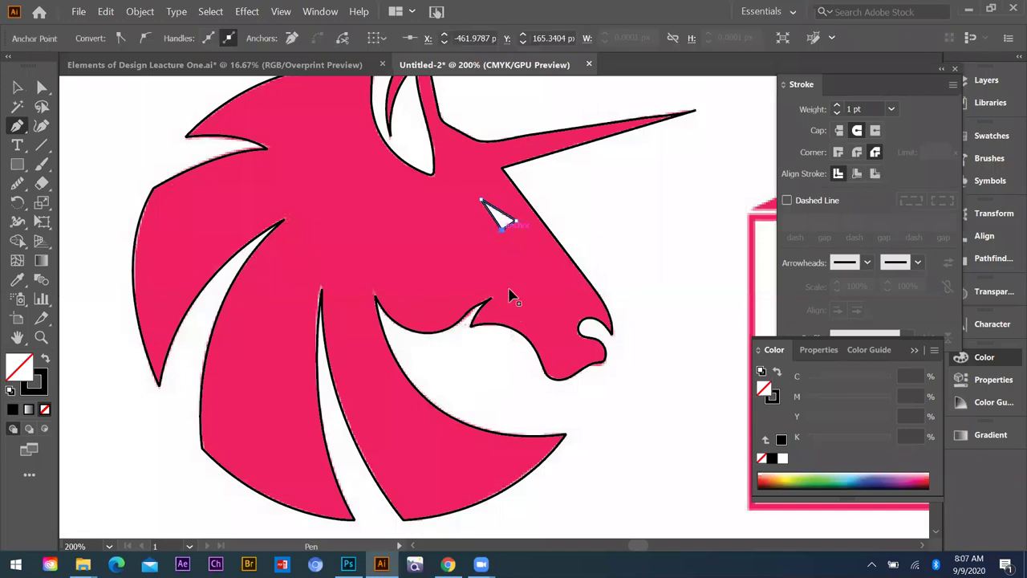
- Select the head outline and eye together, place a copy on the empty canvas beside the assignment image and deselect it
key("v")
left_click(441, 253)
scroll(441, 253, "down", 2)
left_click_drag(377, 293, 299, 261)
scroll(333, 287, "down", 2)
key("ctrl+shift+a")
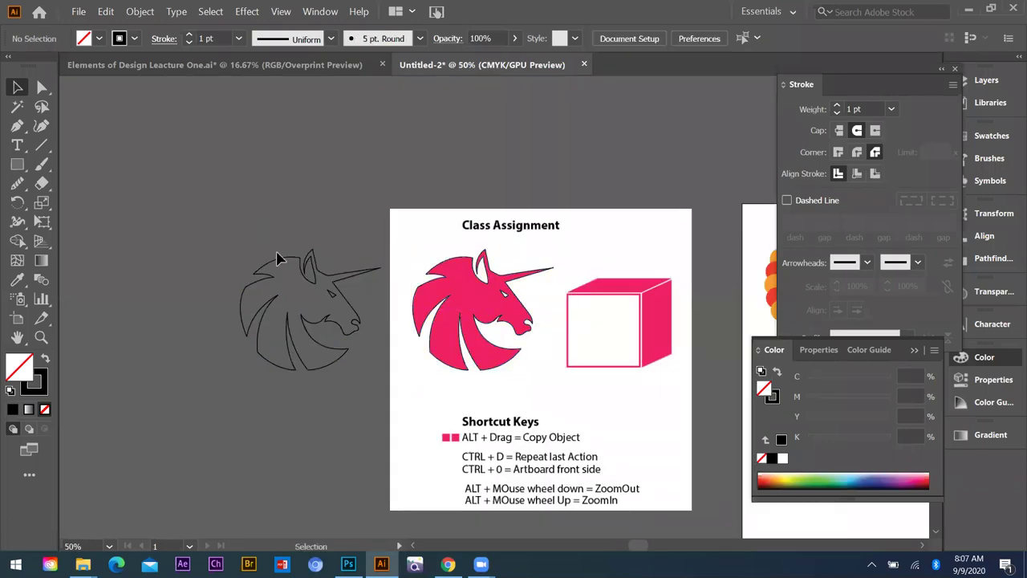
- Fill the copied head outline with the pink sampled from the logo using the Eyedropper, then deselect it
scroll(296, 259, "up", 1)
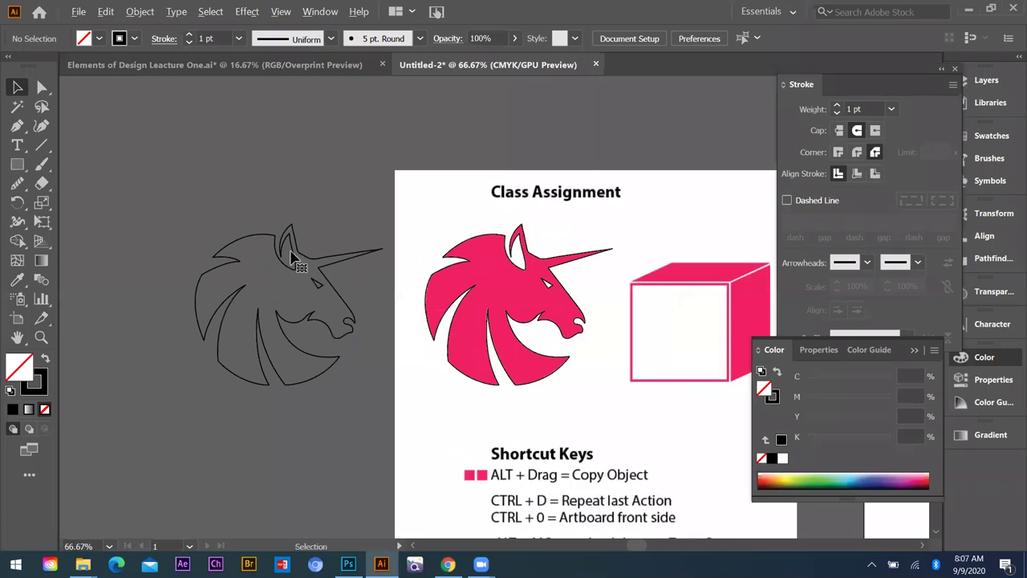
left_click(295, 260)
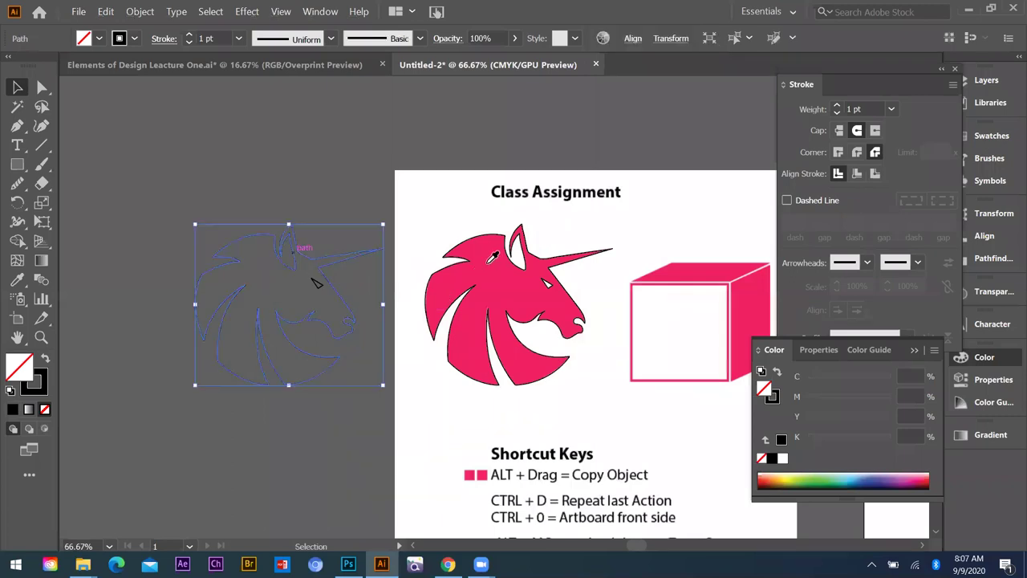
key("i")
left_click(493, 257)
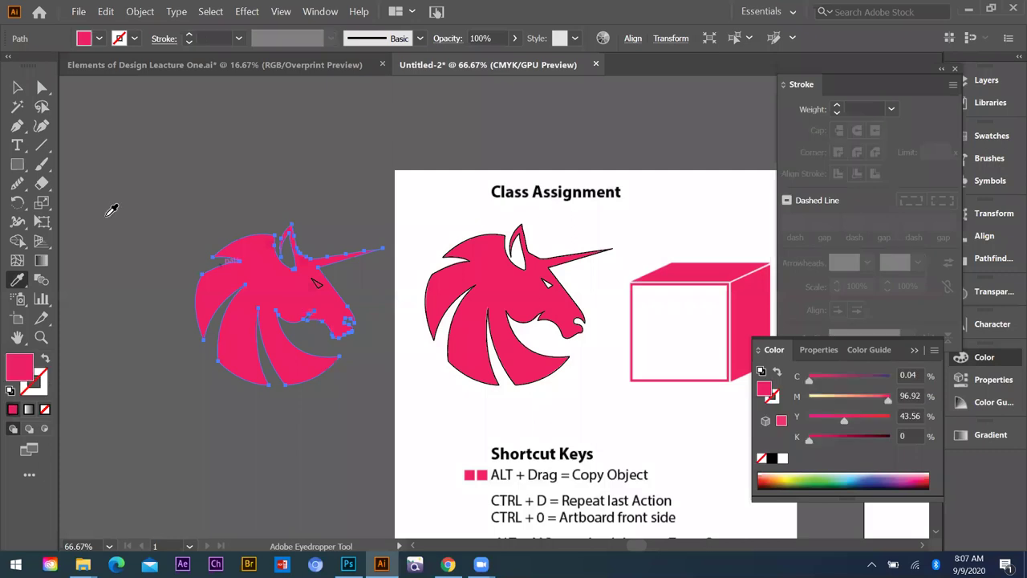
key("v")
key("ctrl+shift+a")
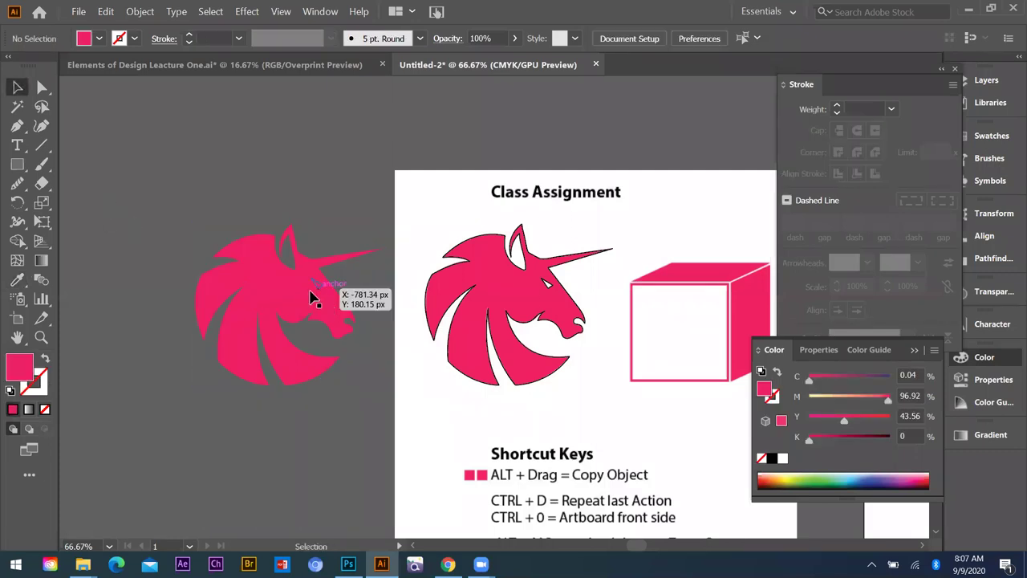
- Select the copied eye triangle and give it a white fill with no stroke using the Eyedropper
left_click(312, 288)
key("ctrl+equal")
key("ctrl+equal")
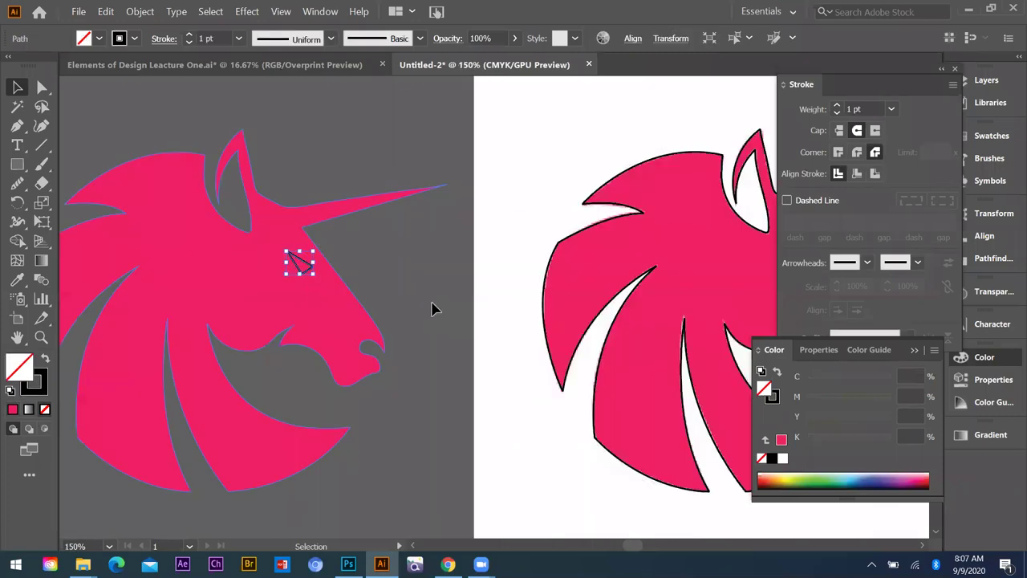
key("i")
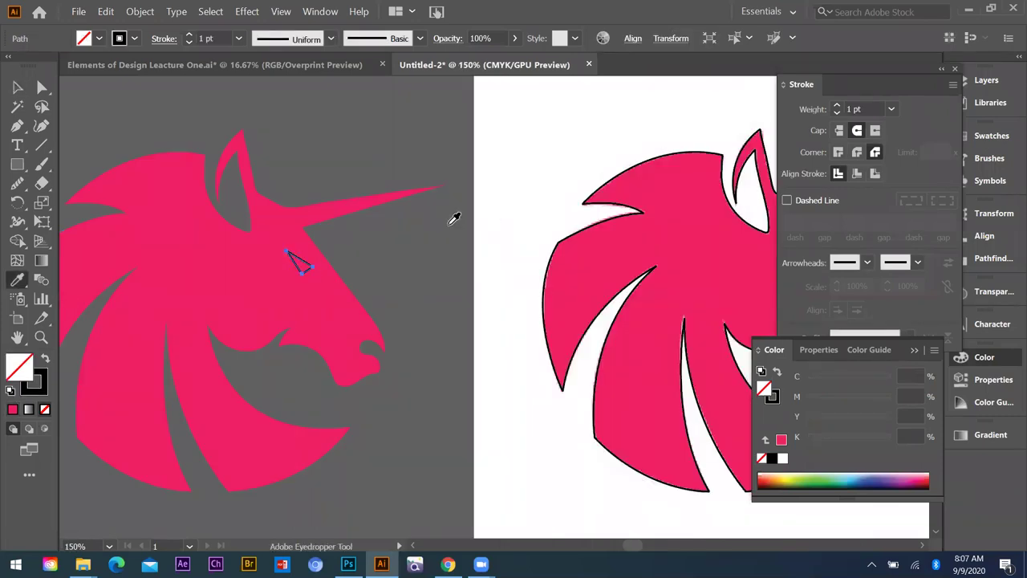
left_click(70, 126)
left_click(19, 87)
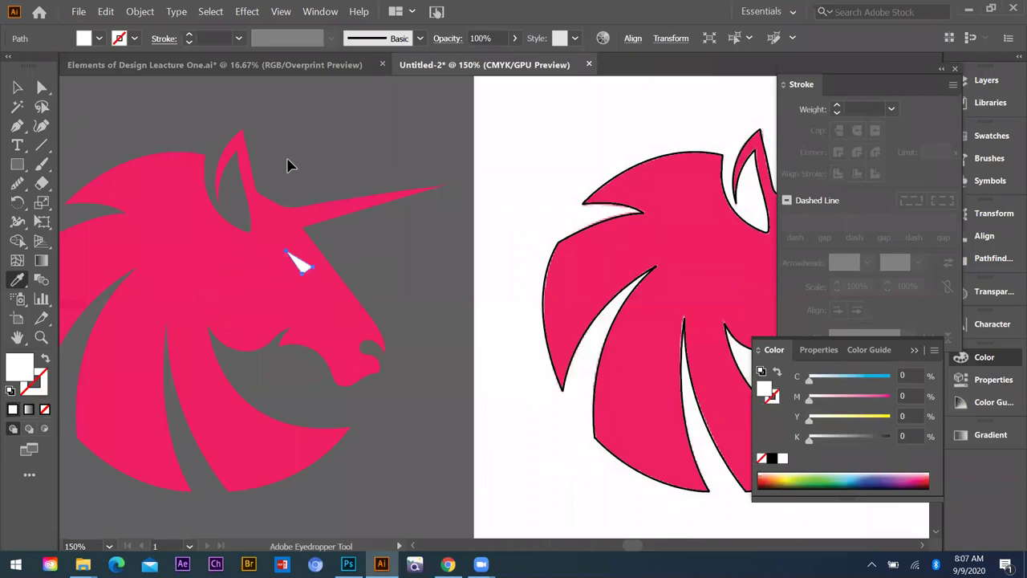
key("v")
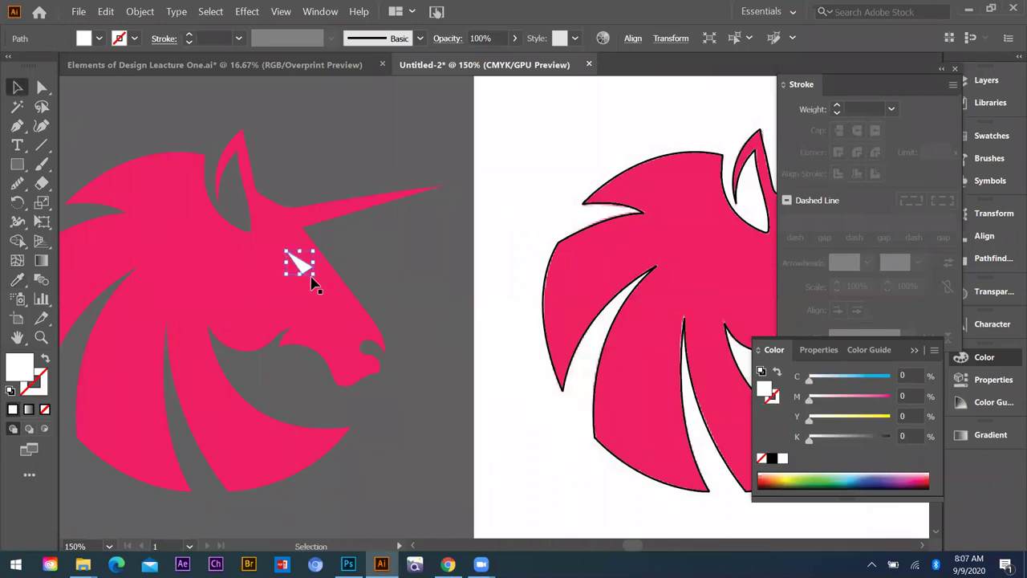
- Group the pink head and the white eye of the copied unicorn
key("ctrl+shift+a")
key("ctrl+minus")
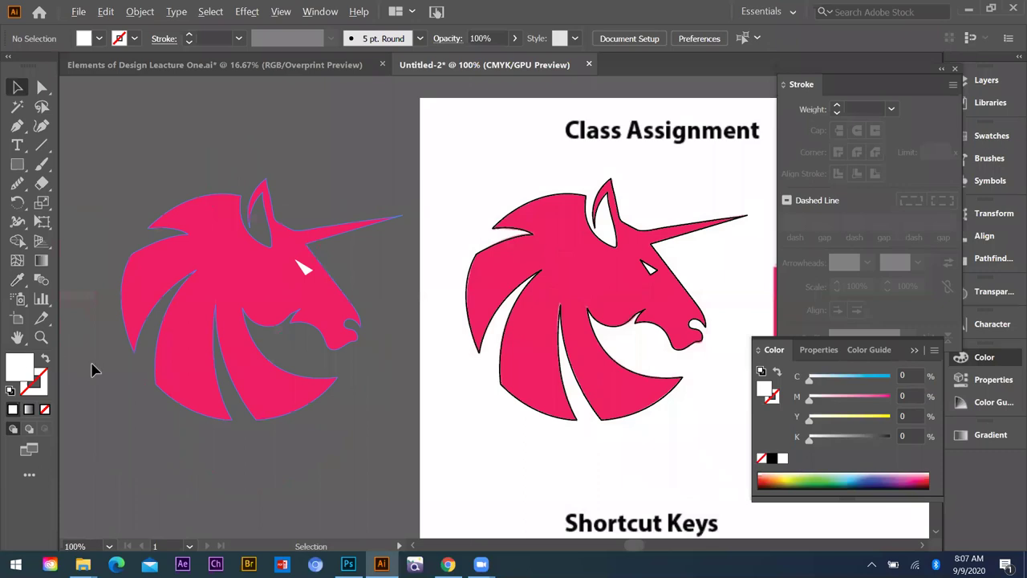
scroll(143, 346, "down", 1)
left_click(143, 345)
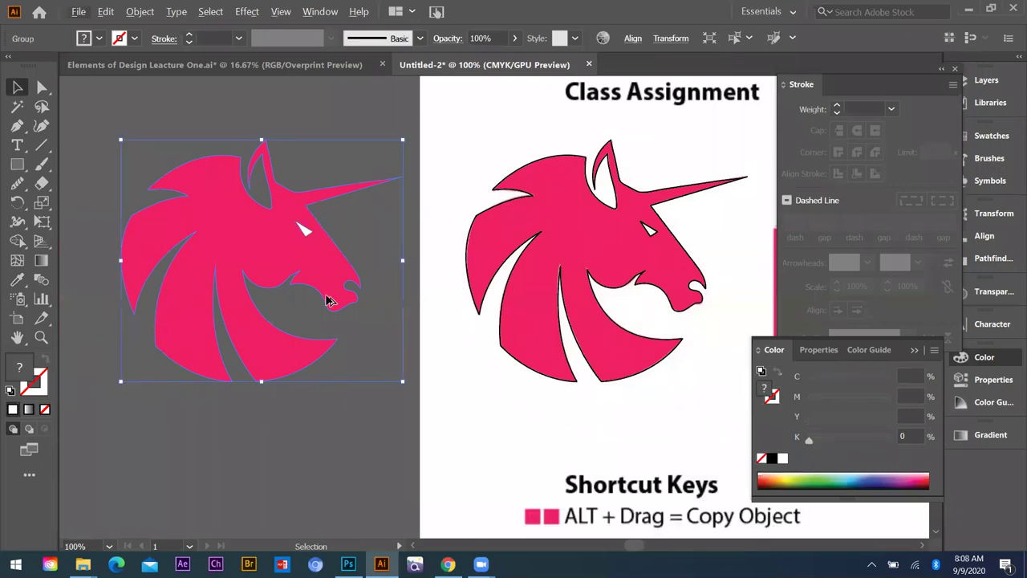
- Place a copy of the grouped unicorn on the artboard beside the orange radial motif and deselect everything
key("ctrl+minus")
scroll(122, 322, "down", 3)
left_click_drag(122, 317, 454, 300)
left_click_drag(97, 241, 198, 308)
left_click(236, 360)
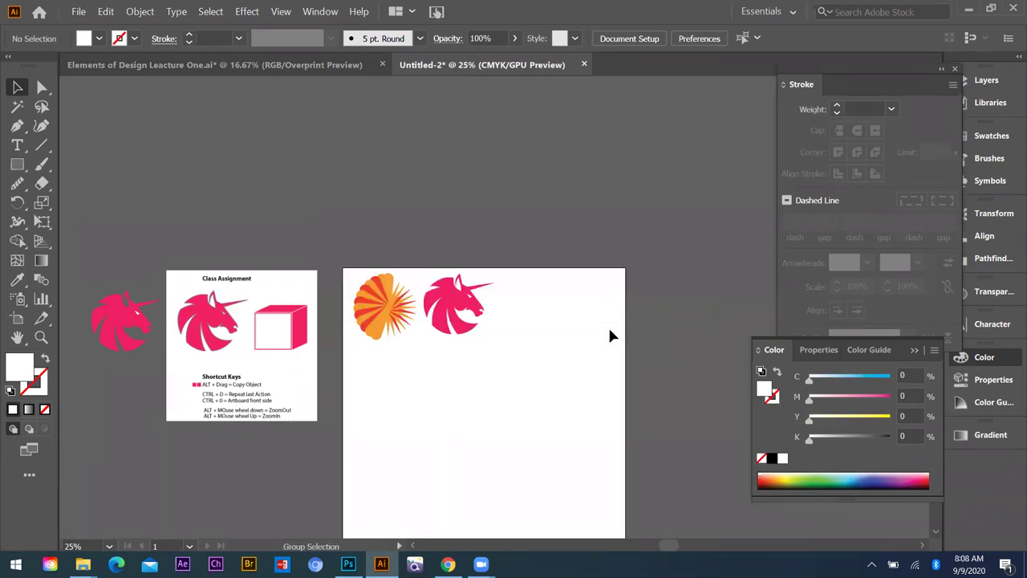
- Move the linked assignment image upward, away from the original traced outline
left_click(254, 276)
left_click_drag(237, 288, 240, 242)
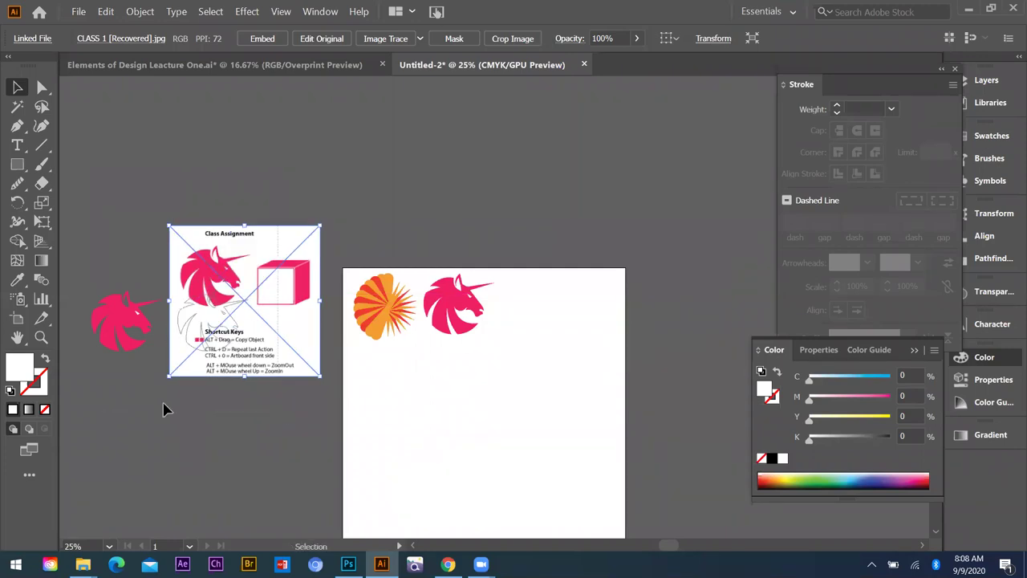
- Delete the linked class assignment image beside the artboard, leaving the traced unicorn outline in place
key("ctrl+shift+a")
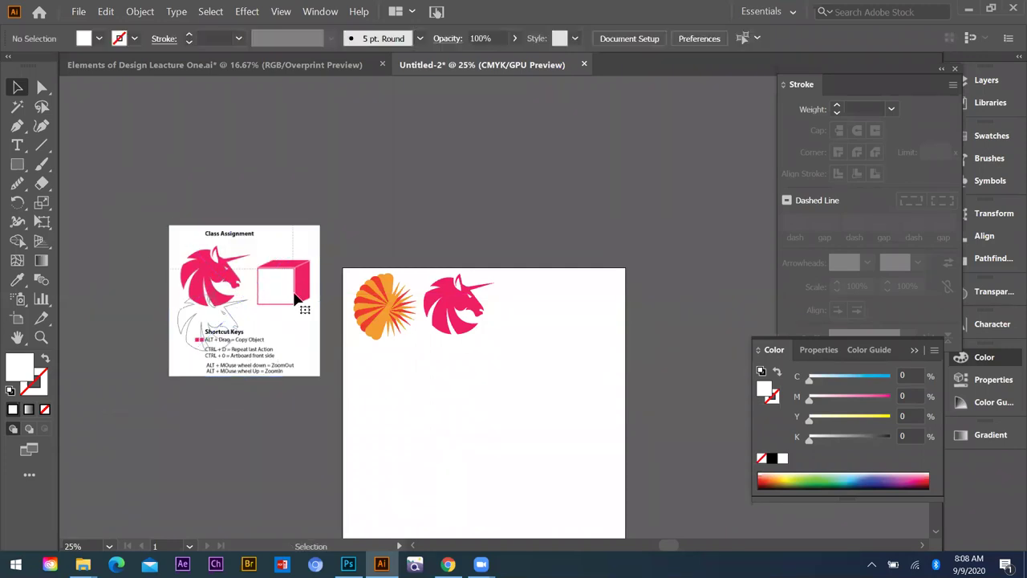
left_click(266, 320)
key("Delete")
scroll(242, 305, "down", 1)
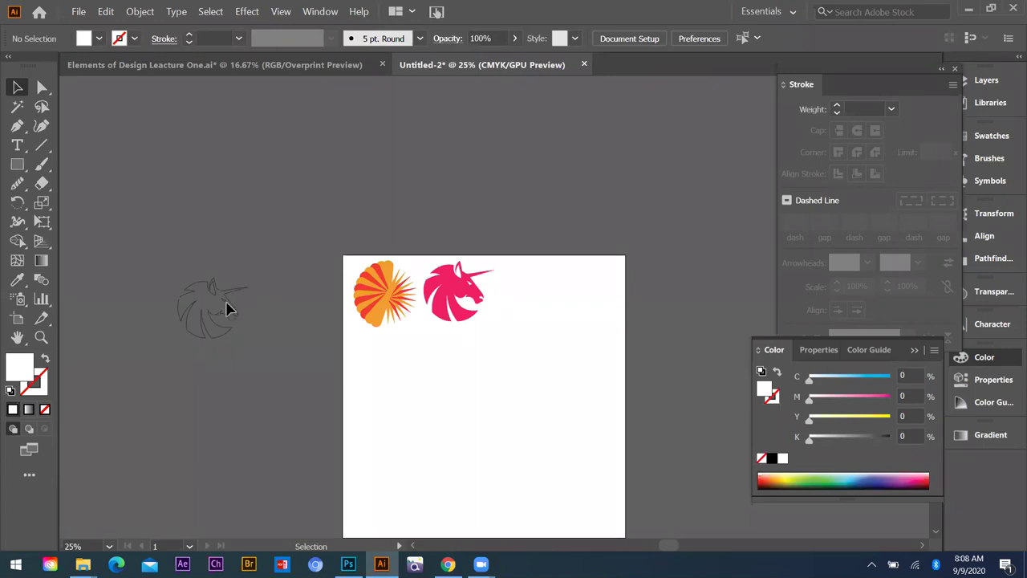
scroll(199, 308, "up", 1)
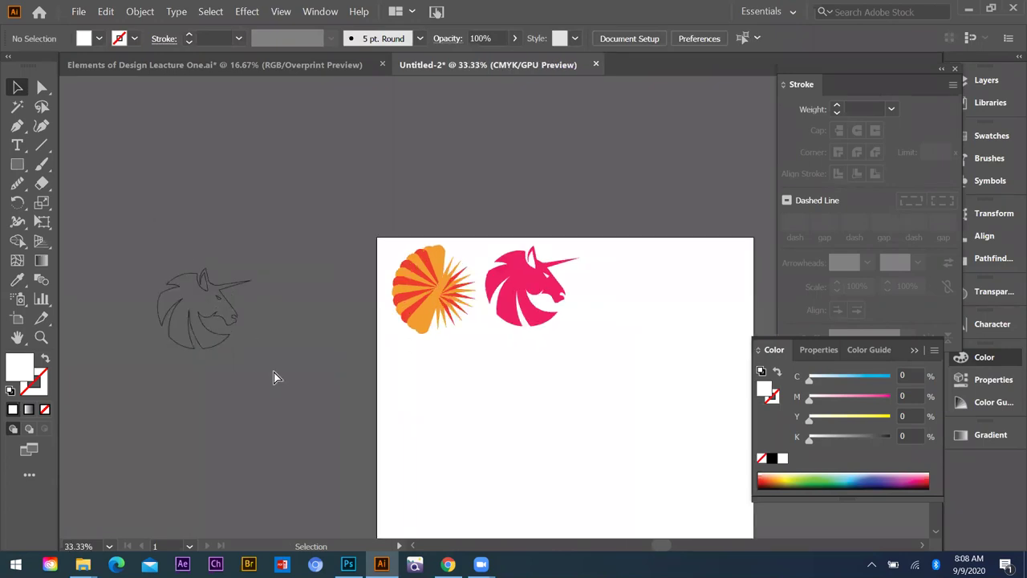
scroll(273, 376, "up", 2)
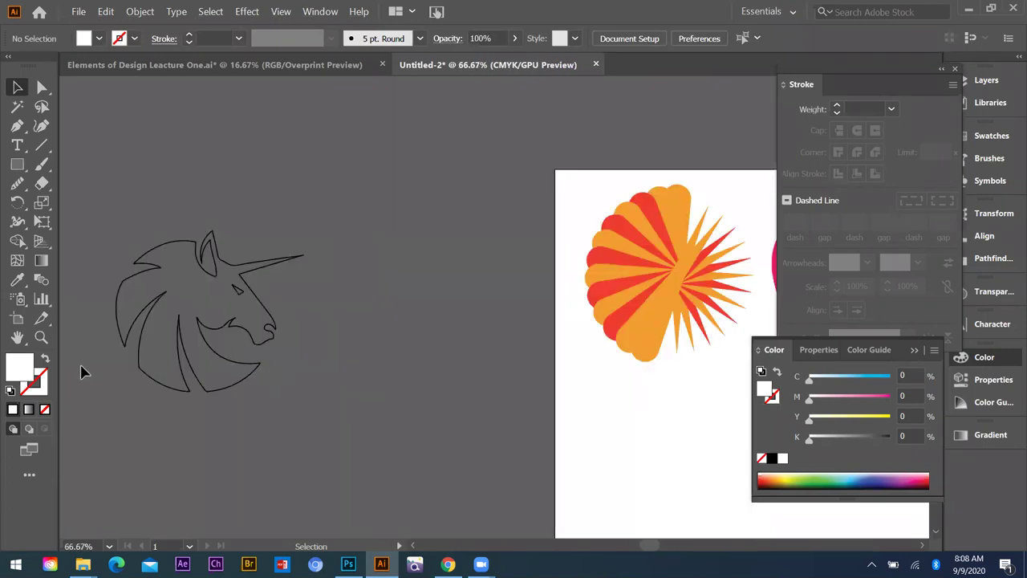
- Group the traced unicorn outline and place it on the artboard between the radial motif and the pink unicorn
key("ctrl+a")
scroll(138, 338, "down", 3)
mouse_move(138, 337)
left_mouse_down()
mouse_move(241, 321)
mouse_move(449, 338)
mouse_move(464, 357)
mouse_move(433, 363)
mouse_move(366, 325)
mouse_move(401, 307)
mouse_move(530, 308)
left_mouse_up()
left_click(432, 358)
scroll(433, 358, "up", 2)
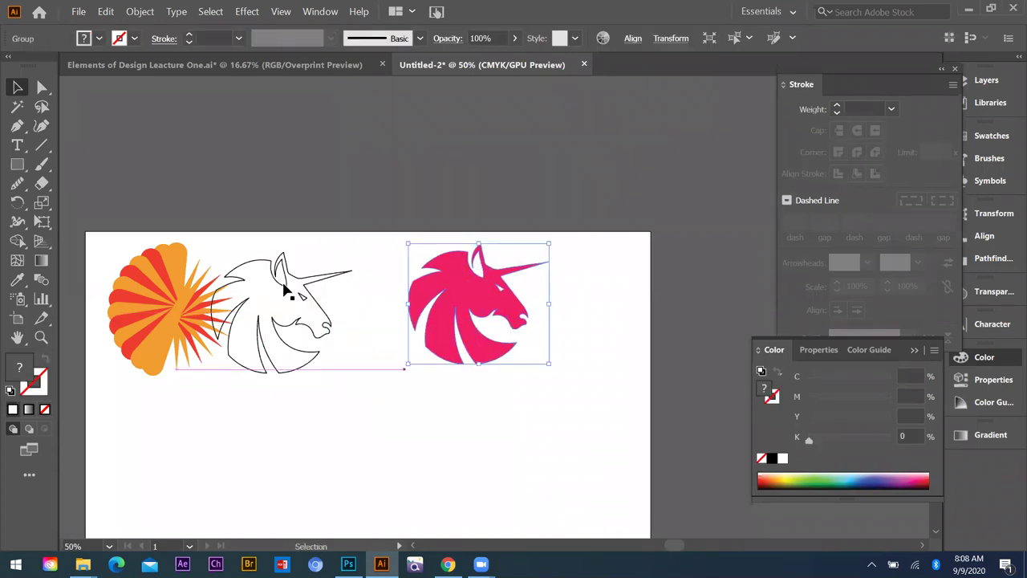
left_click_drag(332, 295, 290, 237)
left_click(290, 237)
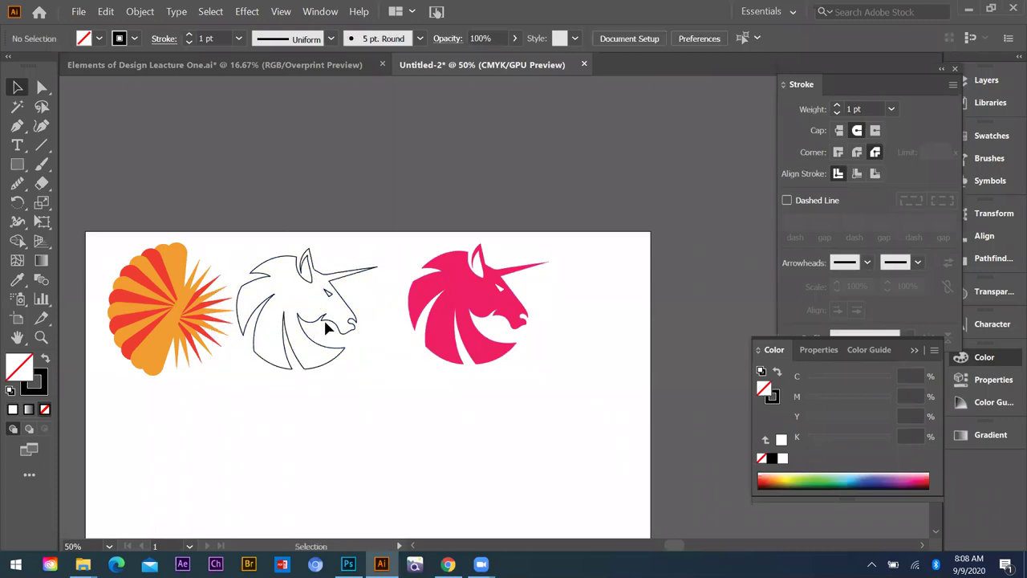
- Nudge the unicorn outline rightward, away from the radial motif
left_click(325, 322)
key("Right")
key("Right")
key("Right")
key("Right")
key("Right")
key("Right")
key("Right")
key("Right")
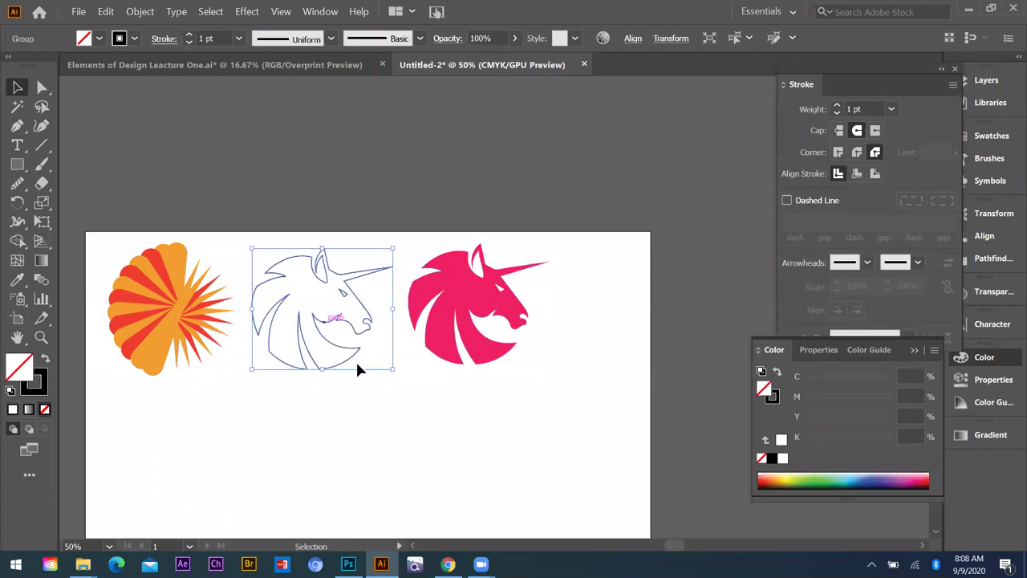
- Select the outlined and pink unicorns and shift both rightward on the artboard
left_click(485, 371)
left_click(481, 362)
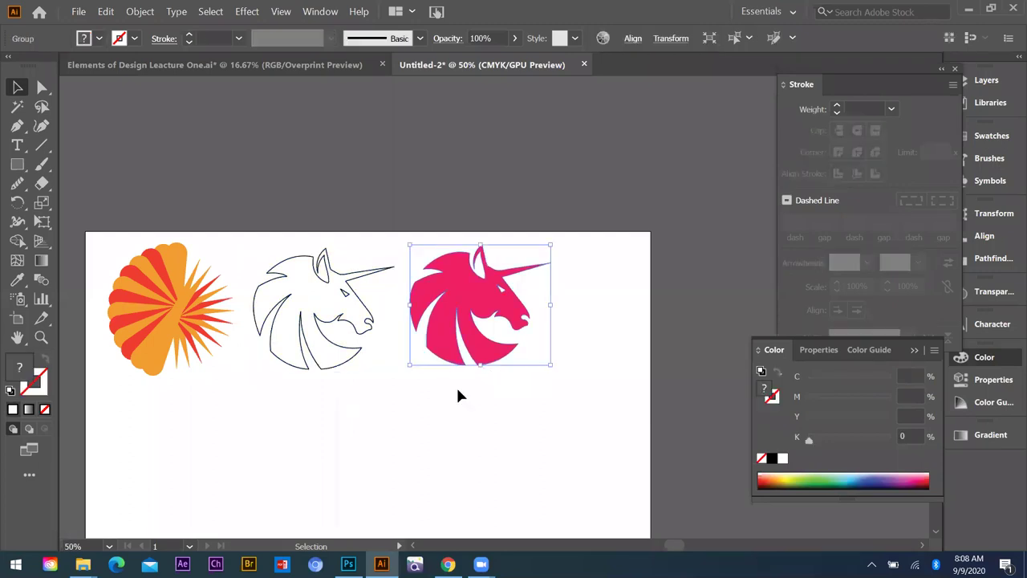
left_click_drag(273, 274, 549, 417)
key("shift+Right")
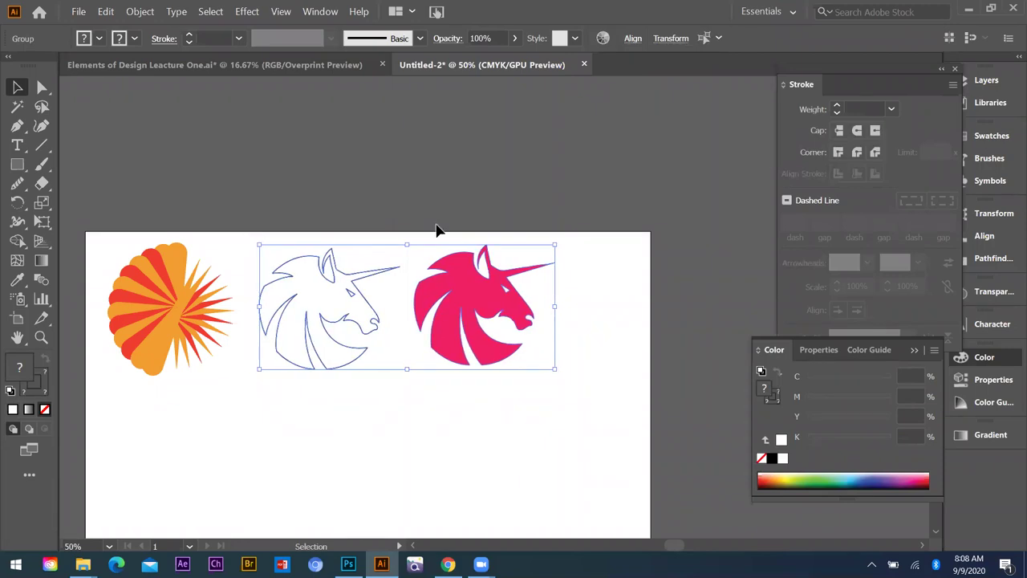
key("ctrl+z")
key("ctrl+z")
key("ctrl+z")
key("ctrl+z")
key("ctrl+z")
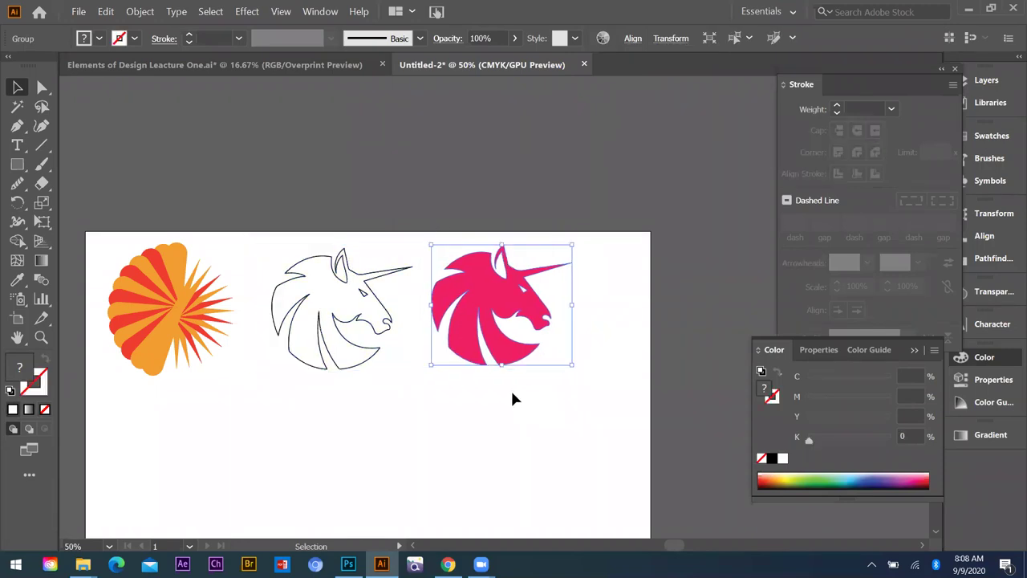
- Adjust the pink unicorn, the outlined unicorn and the radial motif rightward to even out the gaps in the row
key("ctrl+z")
key("ctrl+z")
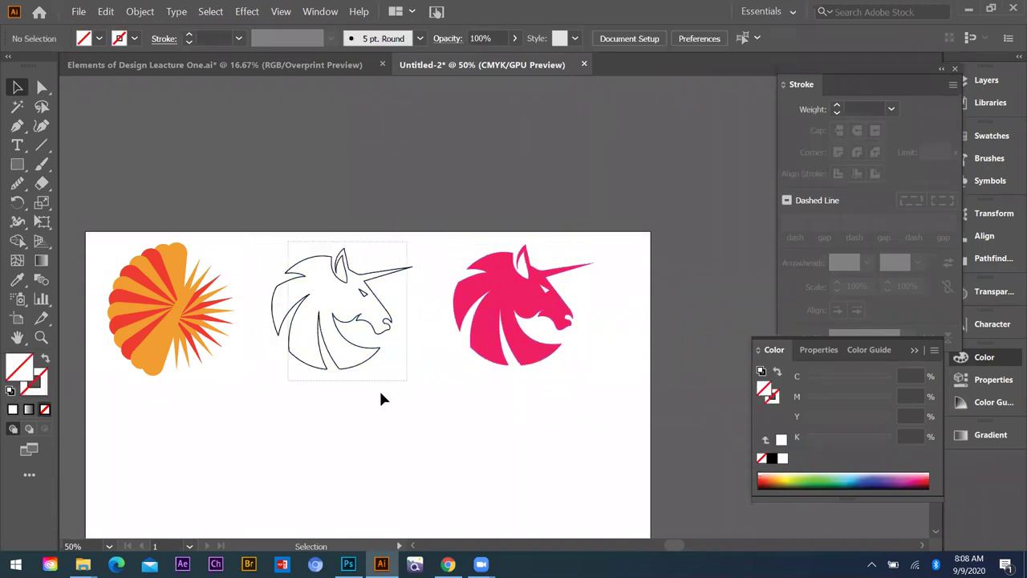
key("ctrl+z")
key("ctrl+z")
left_click_drag(90, 245, 223, 404)
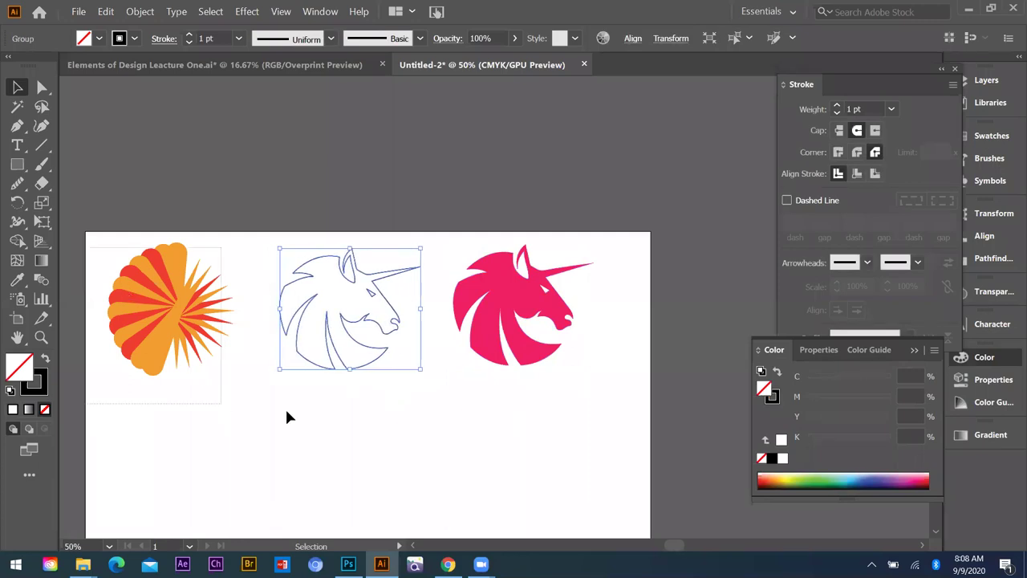
left_click_drag(289, 238, 412, 363)
key("ctrl+z")
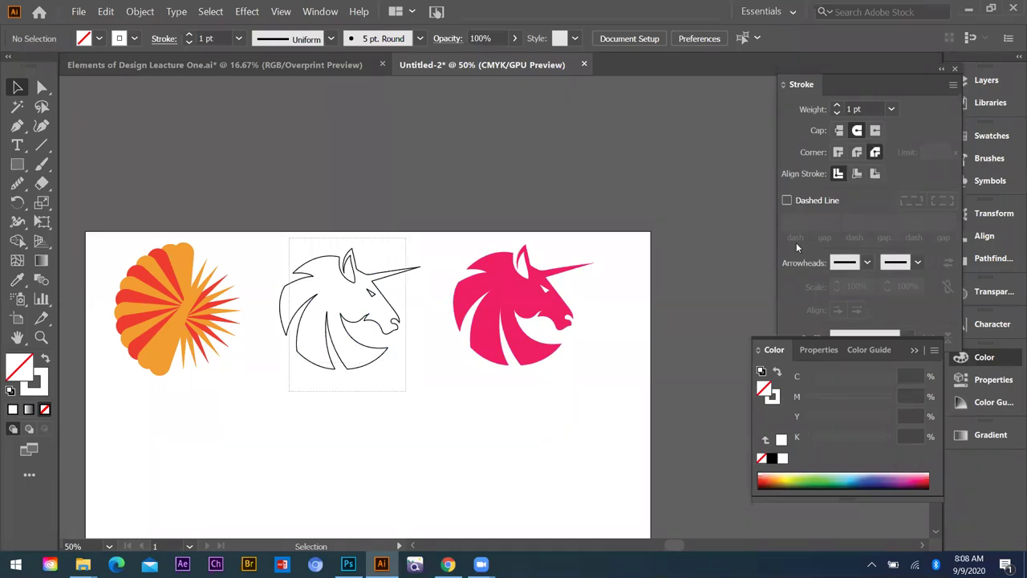
- Apply a dashed stroke to the unicorn outline with a 25 pt dash and a 9 pt gap
left_click(793, 222)
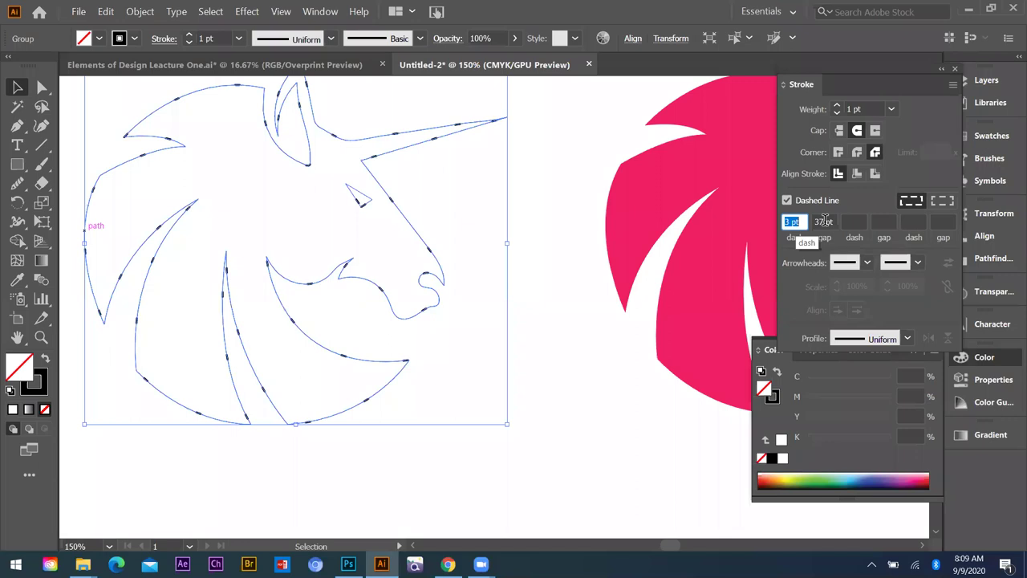
type("25")
key("Return")
left_click(823, 222)
type("9")
key("Return")
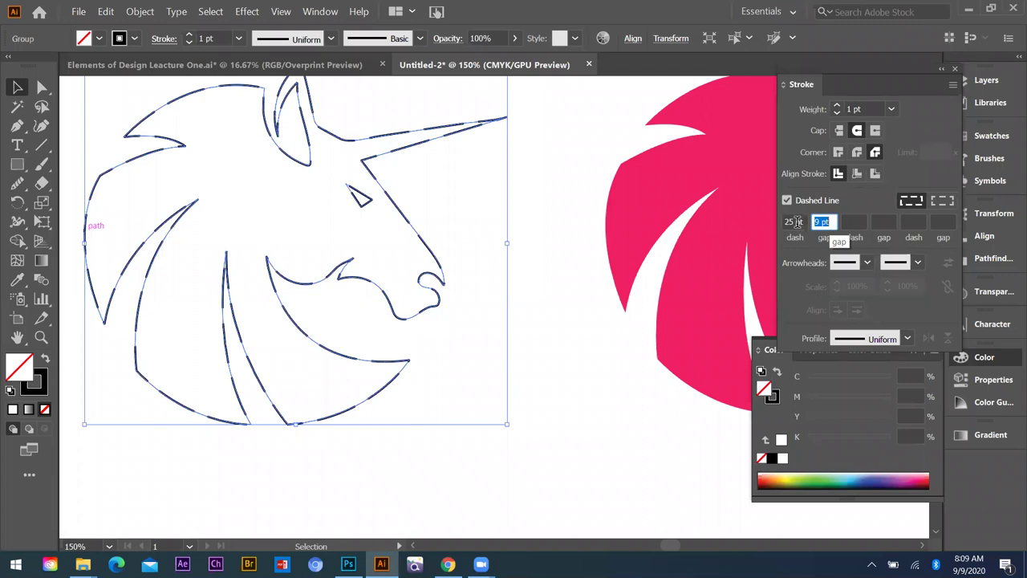
- Tighten the unicorn outline's dash pattern to a 7 pt dash and a 6 pt gap
type("7")
key("Return")
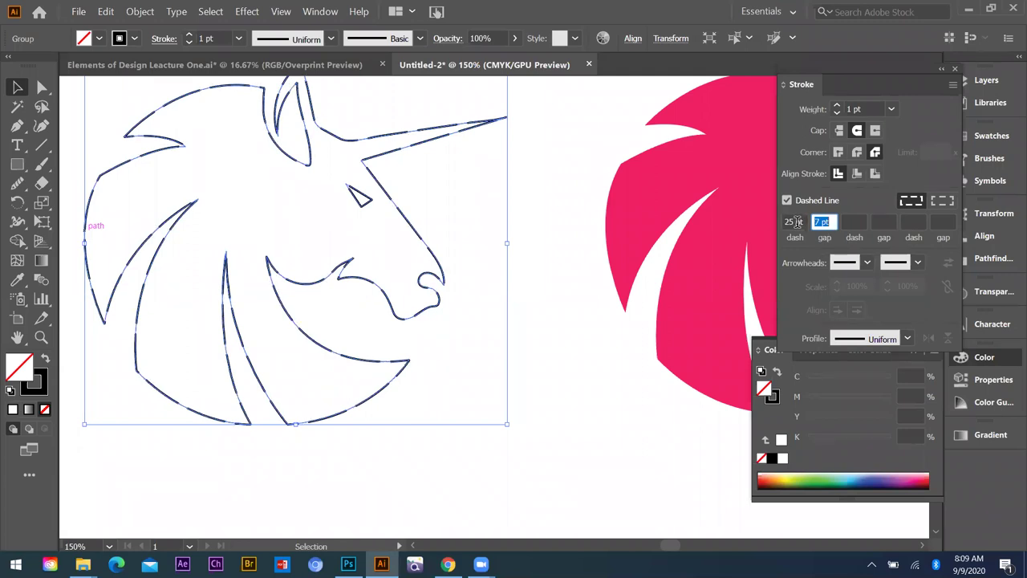
left_click(793, 222)
type("8")
key("Return")
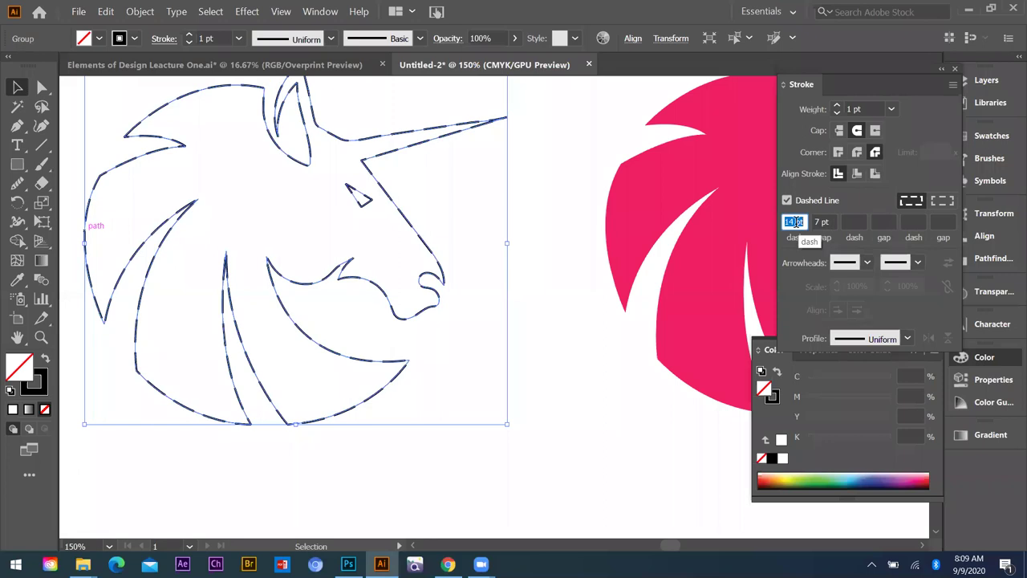
type("9")
key("Return")
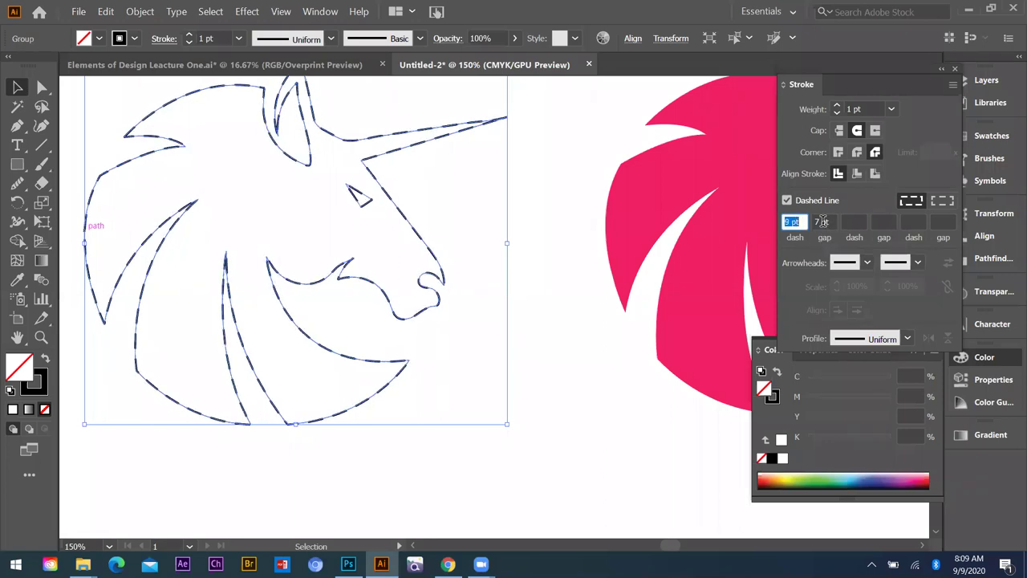
left_click(823, 222)
scroll(798, 222, "down", 3)
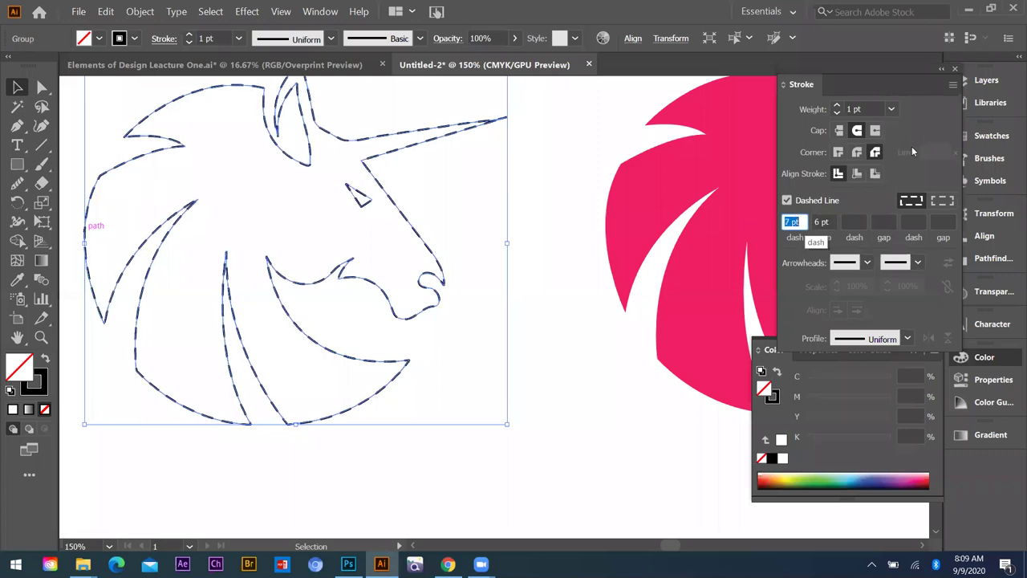
- Set the dashed unicorn outline's stroke weight to 0.5 pt and deselect it
left_click(891, 109)
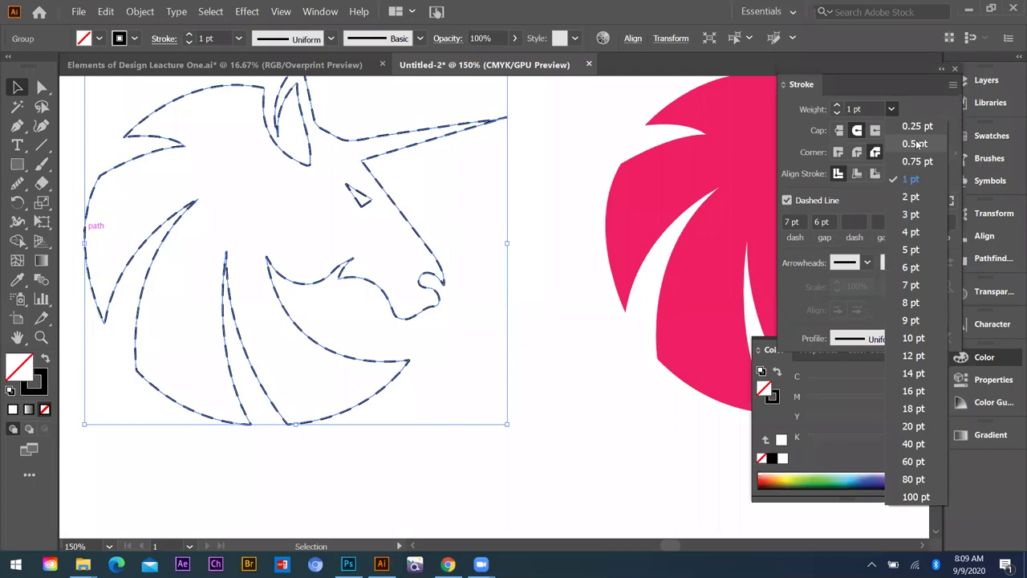
left_click(915, 144)
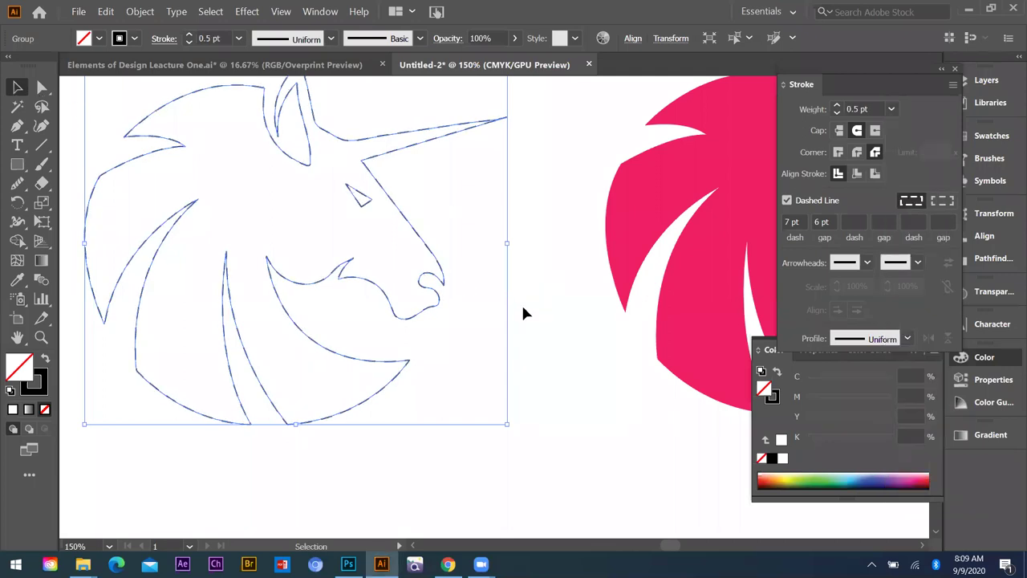
left_click(593, 275)
scroll(598, 273, "down", 3)
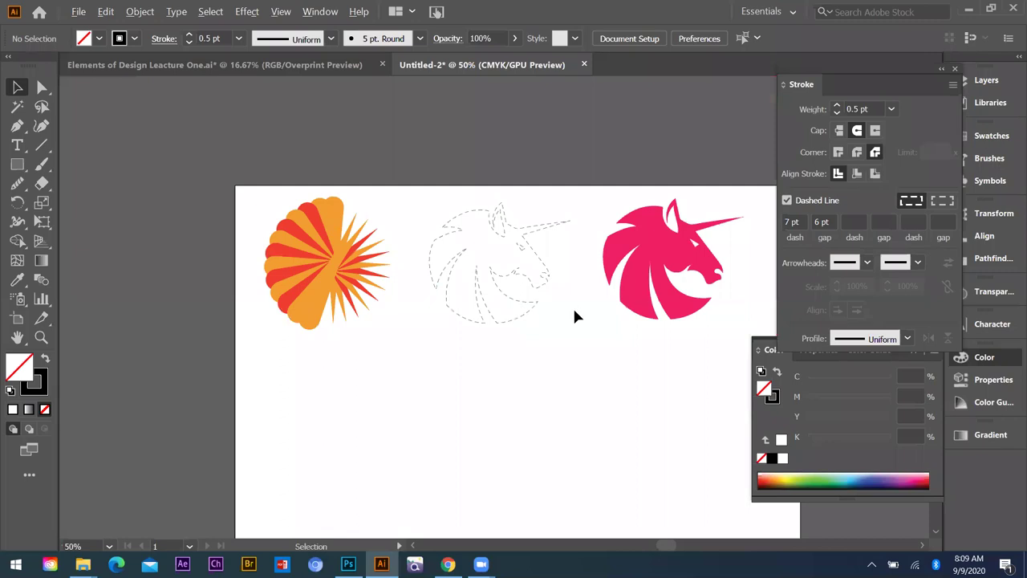
- Shift the two unicorns, then all three artworks together, slightly rightward on the artboard and deselect them
key("ctrl+plus")
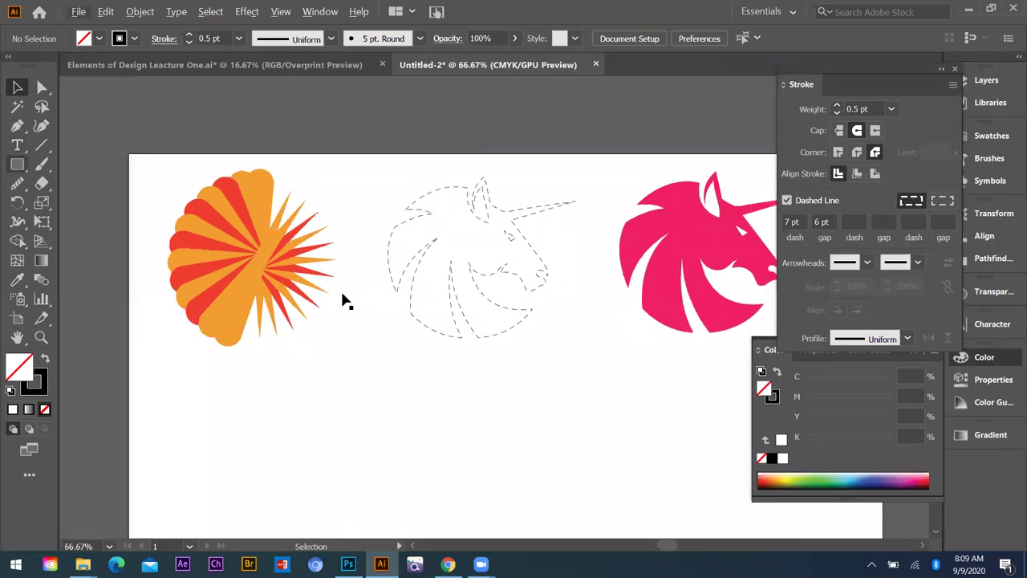
key("ctrl+minus")
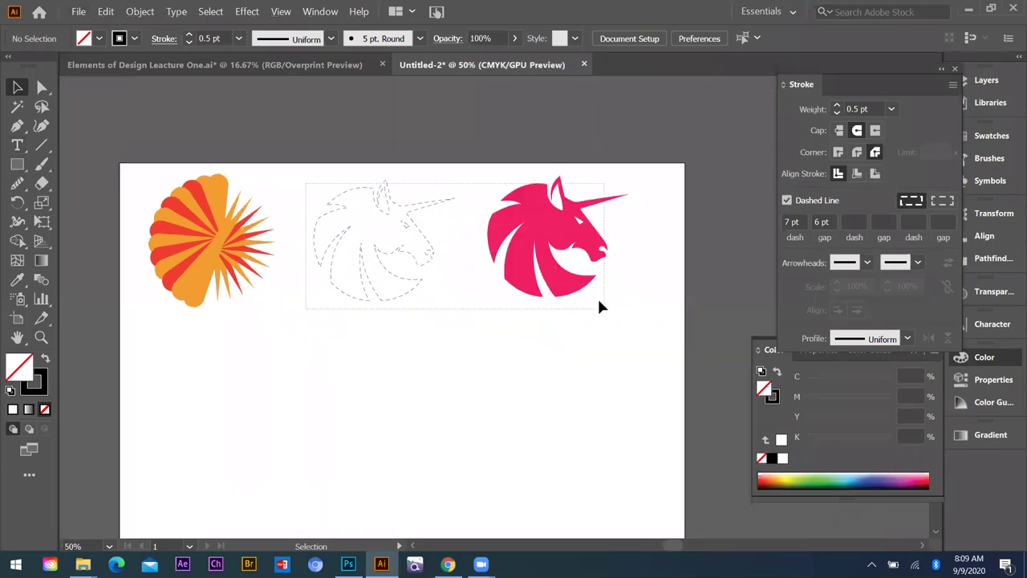
left_click(598, 298)
key("shift+Right")
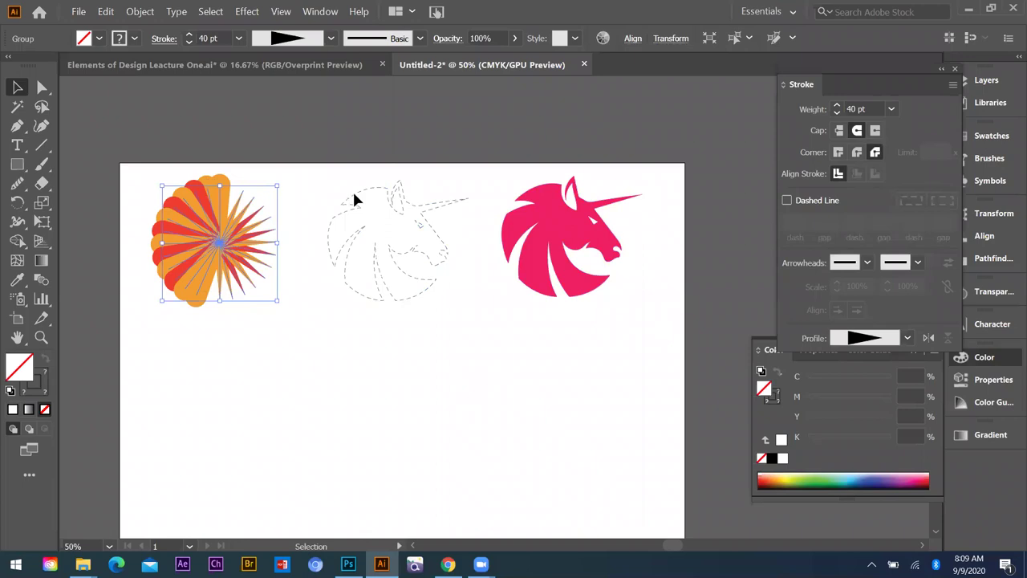
left_click(604, 350)
key("ctrl+a")
key("shift+Right")
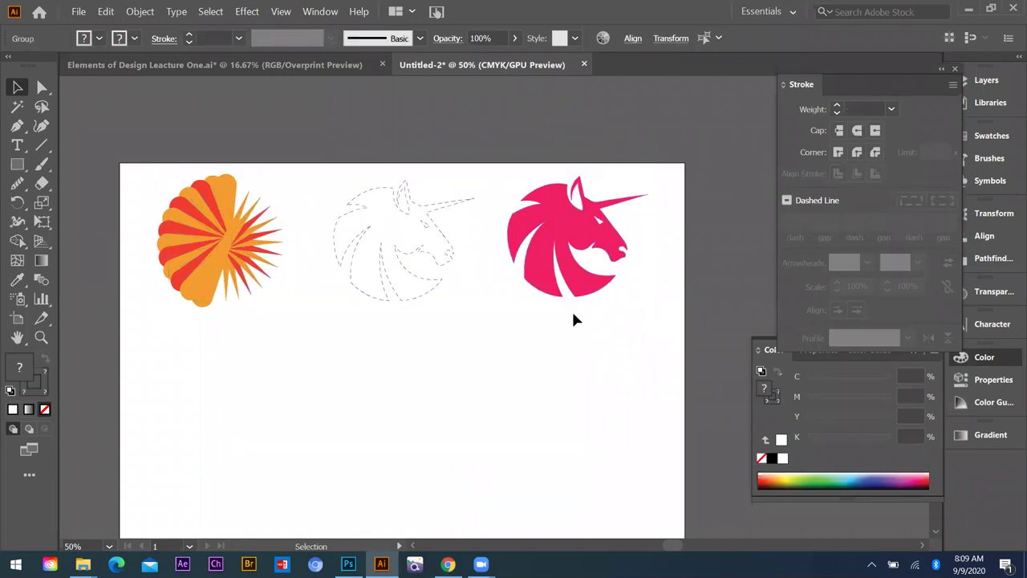
left_click(573, 313)
- Draw a small rounded rectangle below the artworks and duplicate it horizontally into an evenly spaced row of three
scroll(572, 312, "down", 1)
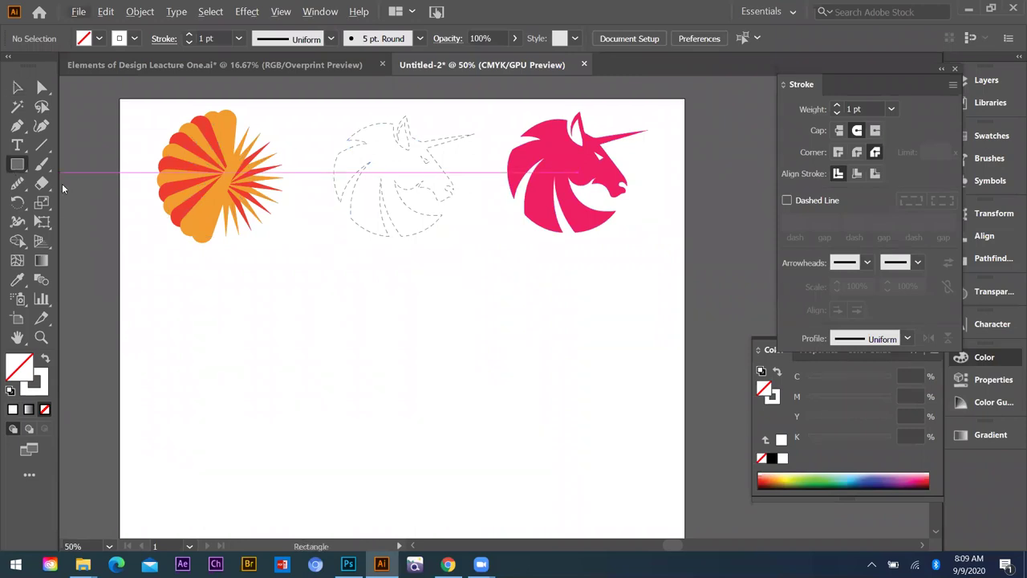
left_click(17, 164)
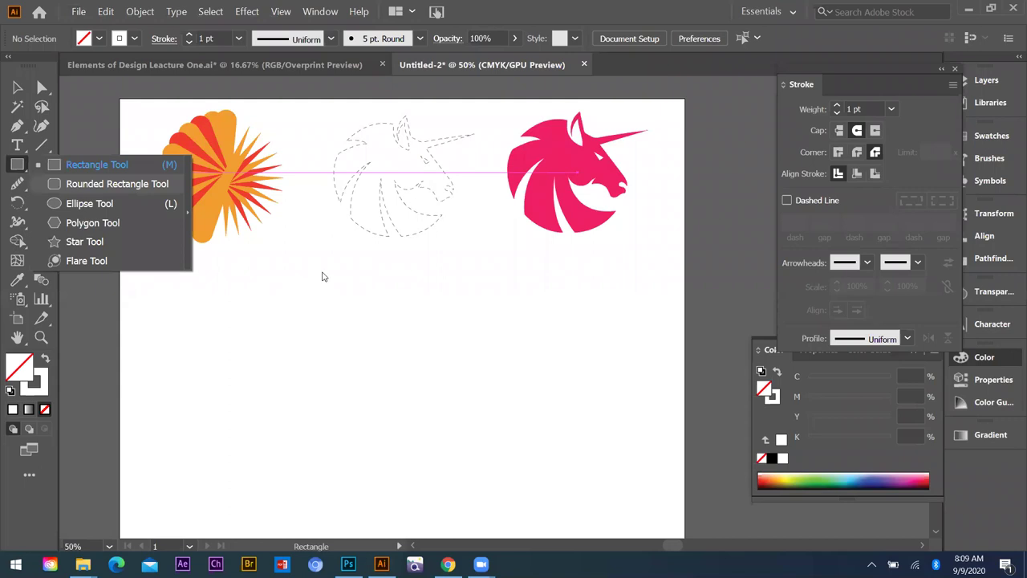
left_click(117, 184)
mouse_move(261, 260)
left_mouse_down()
mouse_move(383, 275)
mouse_move(385, 297)
left_mouse_up()
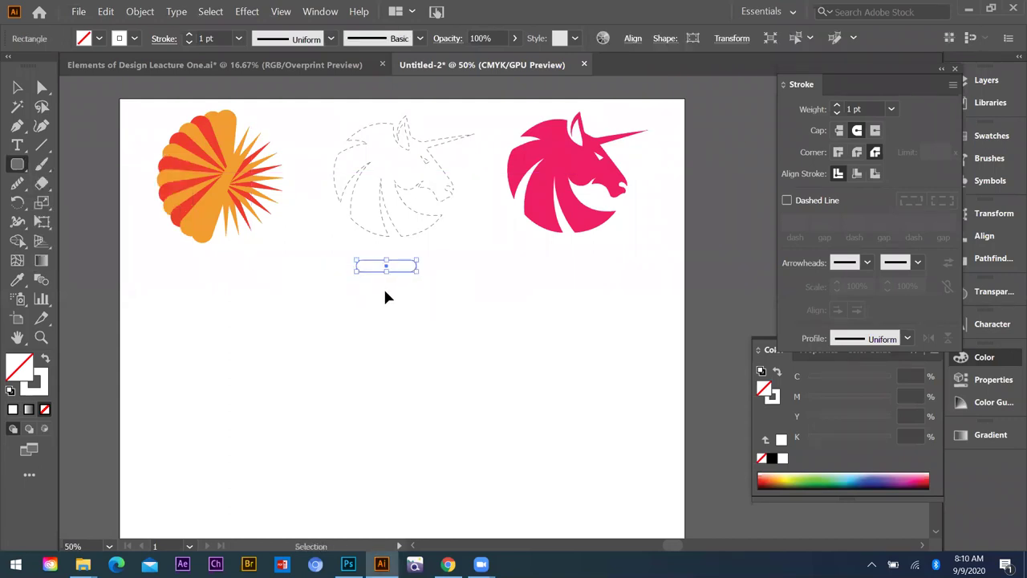
key("ctrl+d")
- Select the three rounded rectangles and apply the radial motif's orange stroke to them with the Eyedropper
left_click(19, 89)
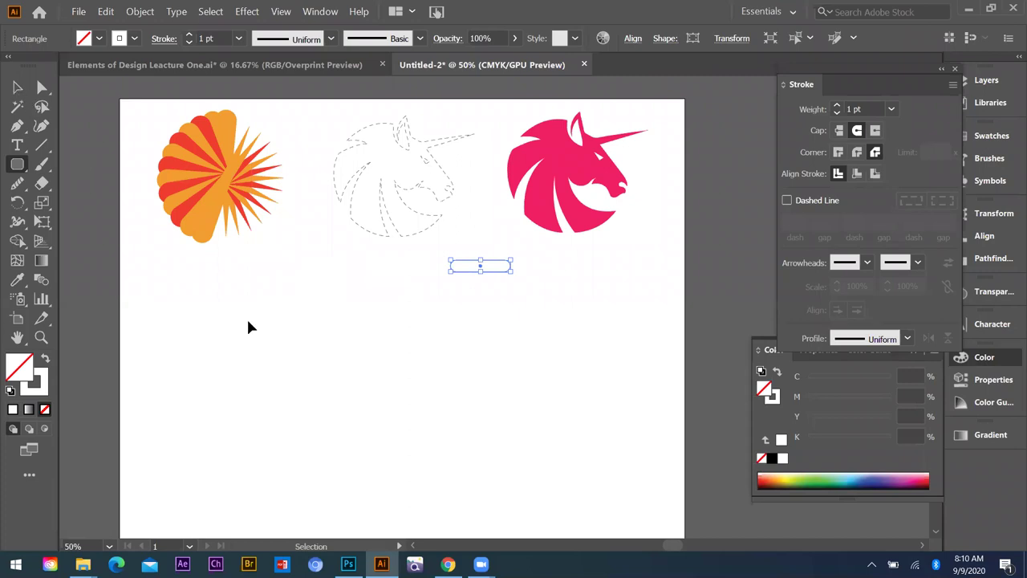
key("v")
left_click(433, 276)
key("ctrl+a")
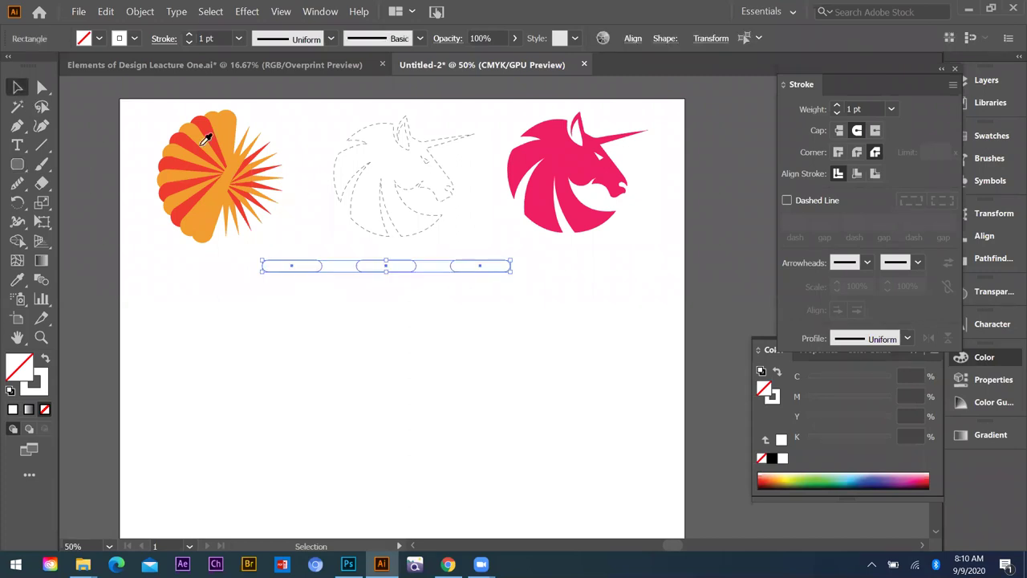
key("i")
left_click(220, 117)
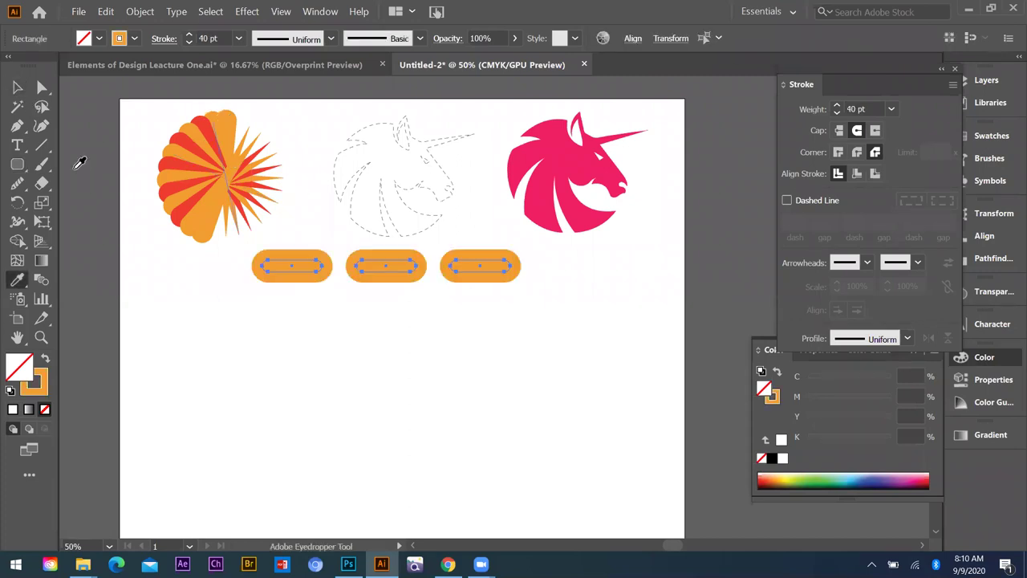
- Reduce the rounded rectangles' stroke weight and swap fill and stroke so they have an orange fill and no stroke
left_click(242, 40)
left_click(251, 72)
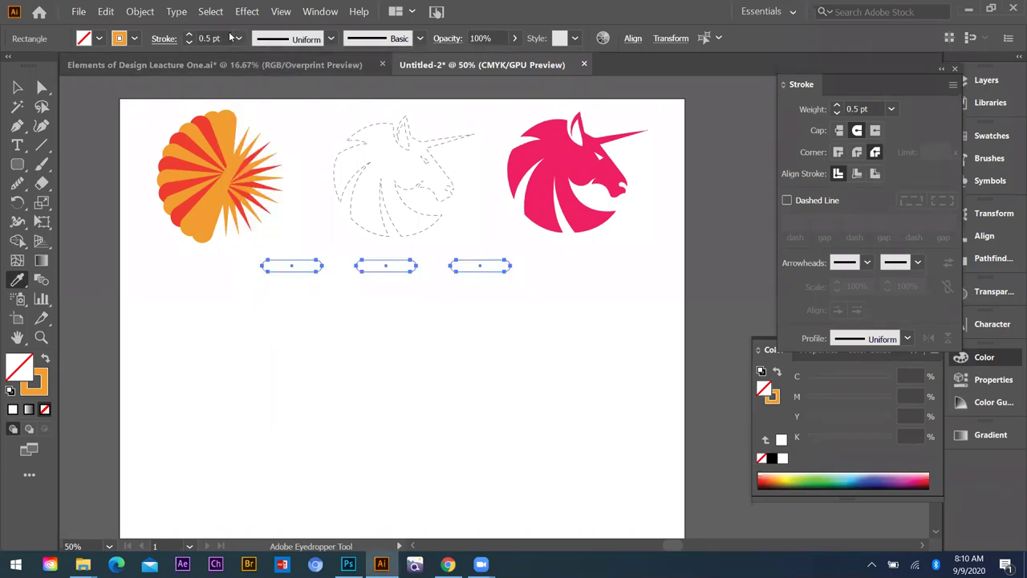
left_click(238, 38)
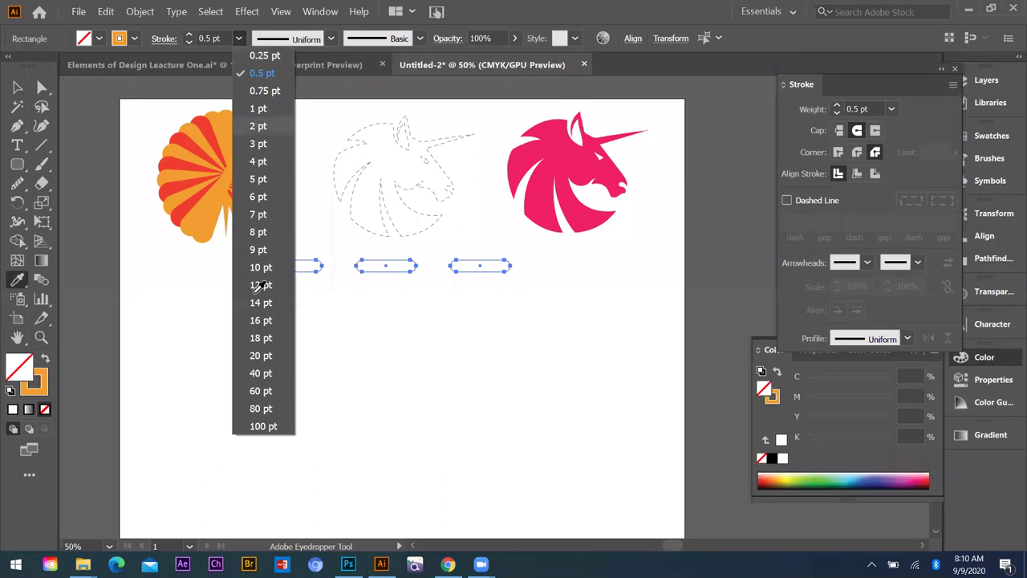
left_click(259, 126)
key("shift+x")
- Select the three orange rounded rectangles and move the row rightward, centring it beneath the dashed unicorn
left_click(16, 90)
mouse_move(261, 252)
left_mouse_down()
mouse_move(602, 297)
mouse_move(519, 289)
mouse_move(493, 271)
mouse_move(511, 270)
left_mouse_up()
left_click(433, 291)
left_click(402, 268)
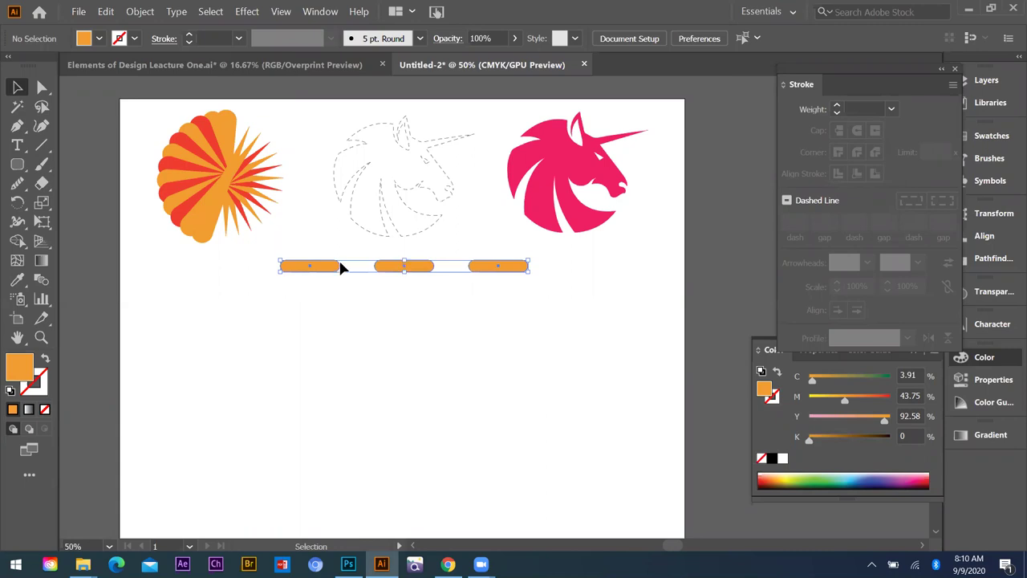
- Reduce the height of the three orange bars beneath the dashed unicorn, then deselect them
left_click(507, 277)
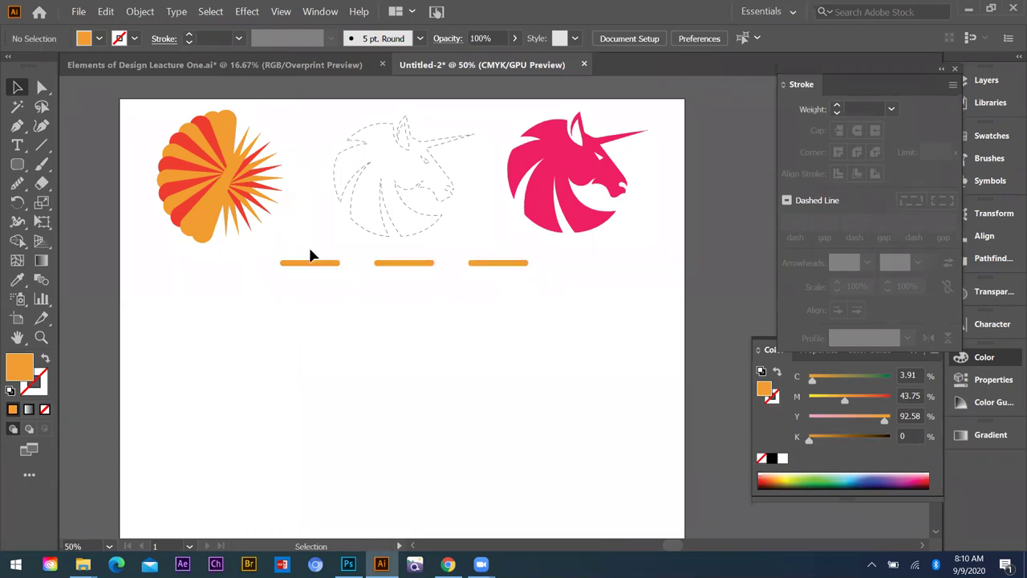
left_click_drag(287, 247, 497, 321)
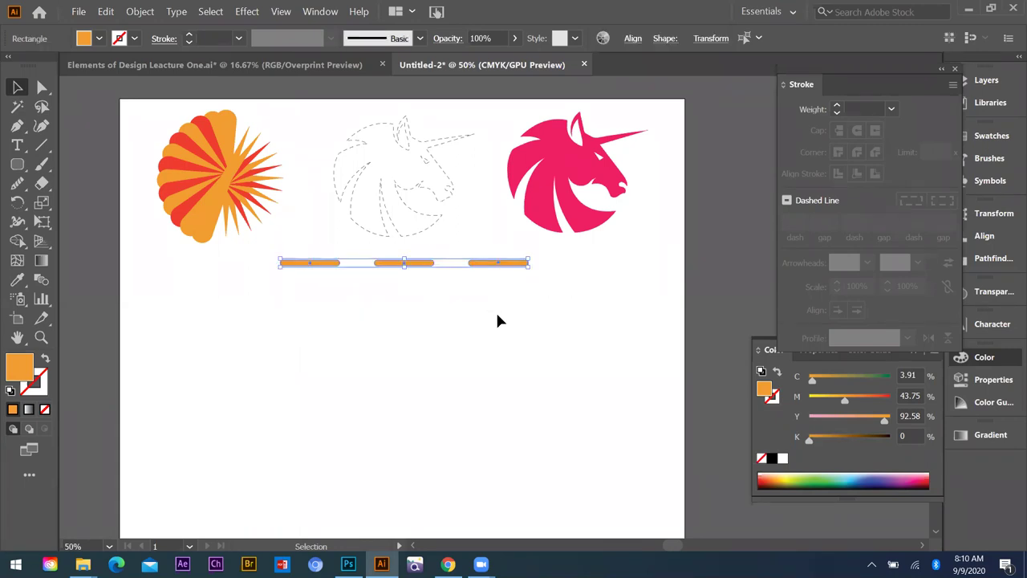
key("a")
left_click(547, 317)
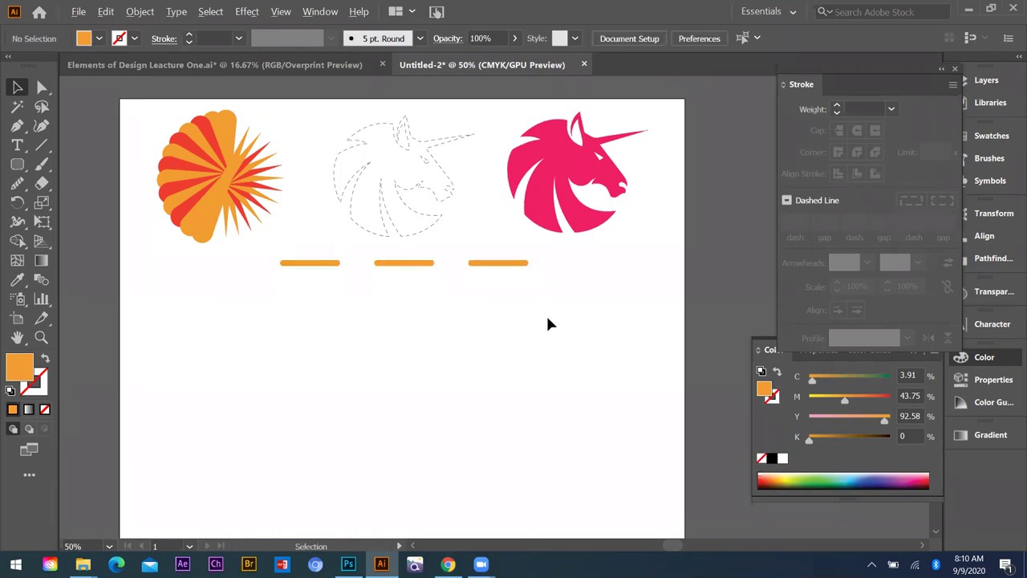
scroll(550, 317, "down", 1)
scroll(510, 320, "down", 1)
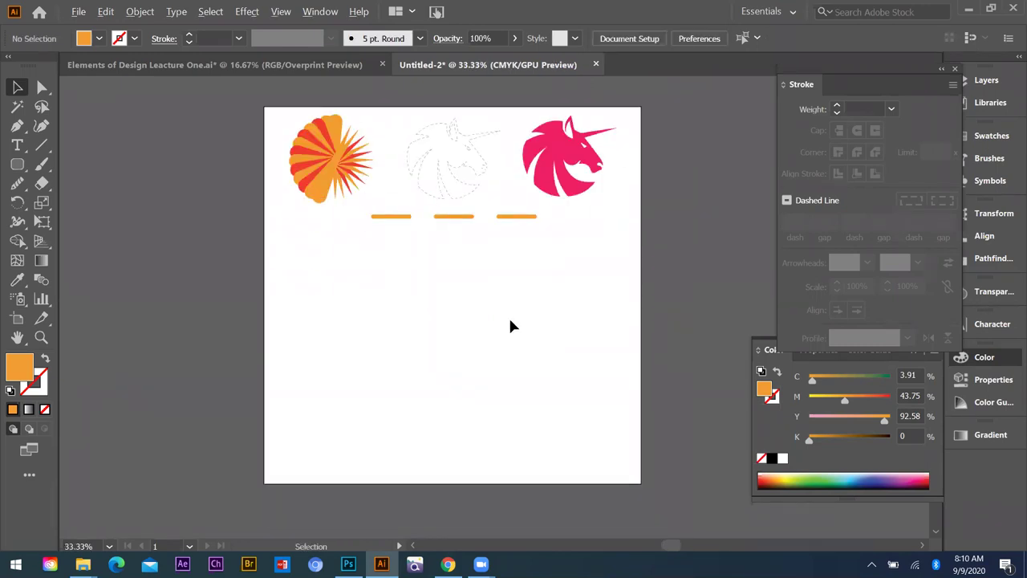
scroll(466, 231, "up", 1, "alt")
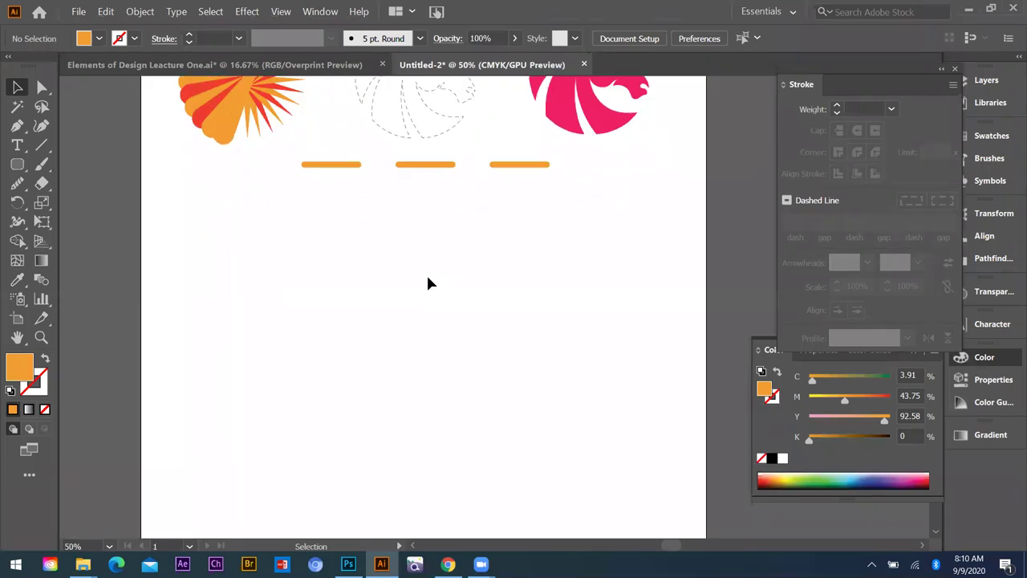
scroll(429, 282, "down", 1, "alt")
scroll(439, 258, "up", 1, "alt")
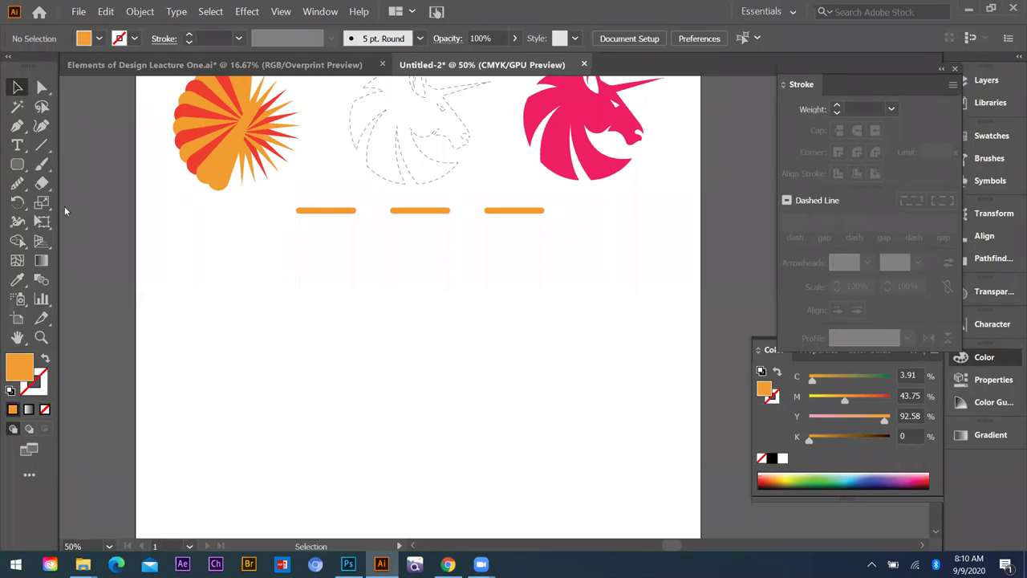
- Draw a small circle with a black fill and orange stroke on the empty area below the radial motif
left_click_drag(17, 164, 68, 204)
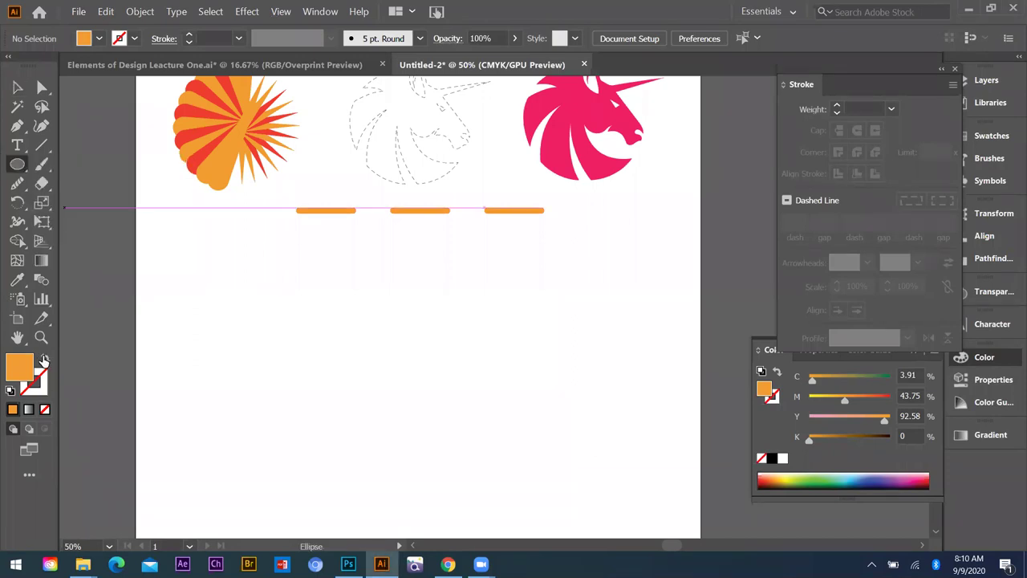
key("shift+x")
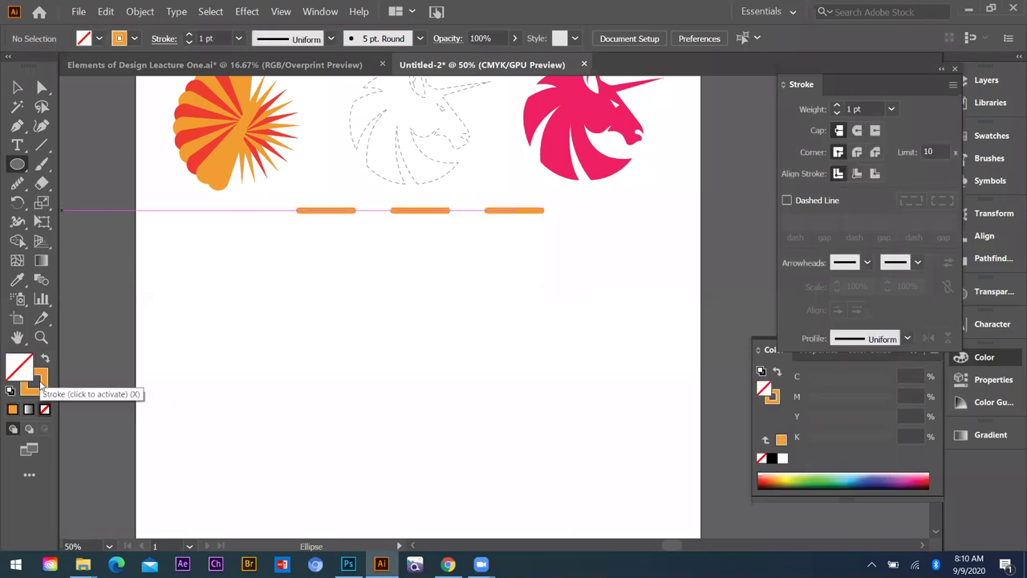
key("comma")
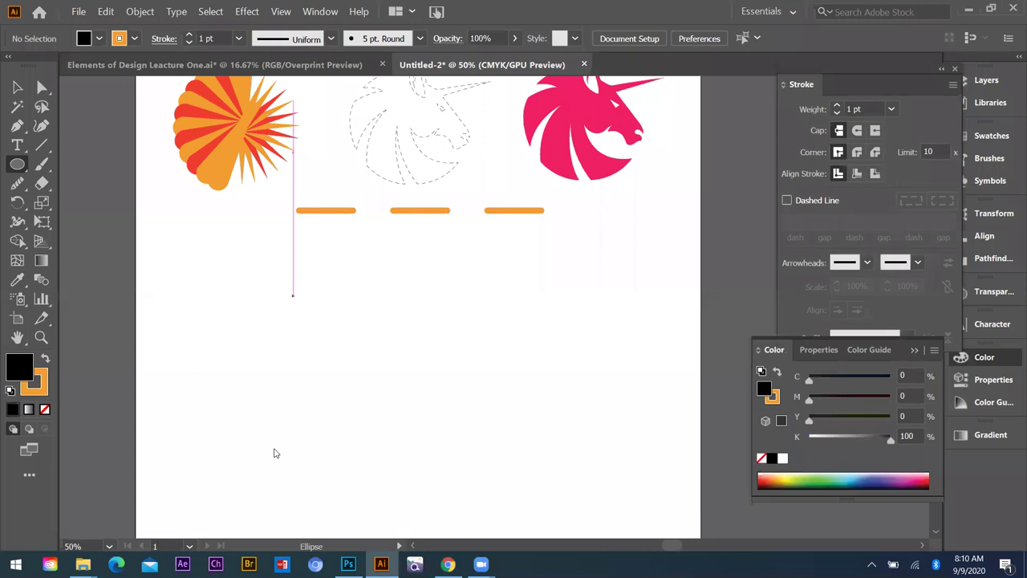
scroll(277, 453, "down", 1)
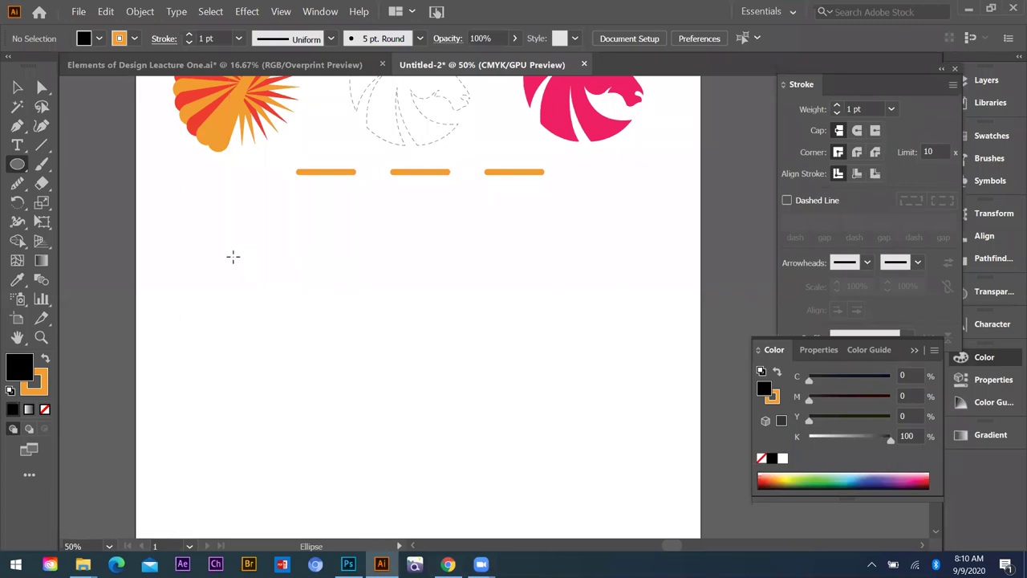
left_click_drag(233, 257, 252, 287)
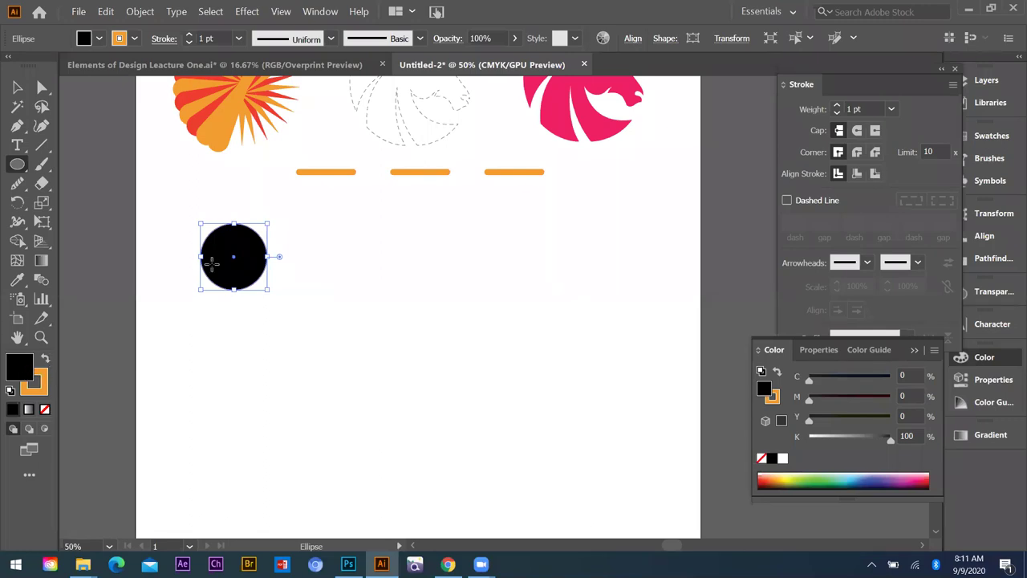
- Give the circle no fill and a black stroke, and move it slightly up and left beneath the radial motif
key("x")
key("slash")
key("shift+x")
left_click(16, 87)
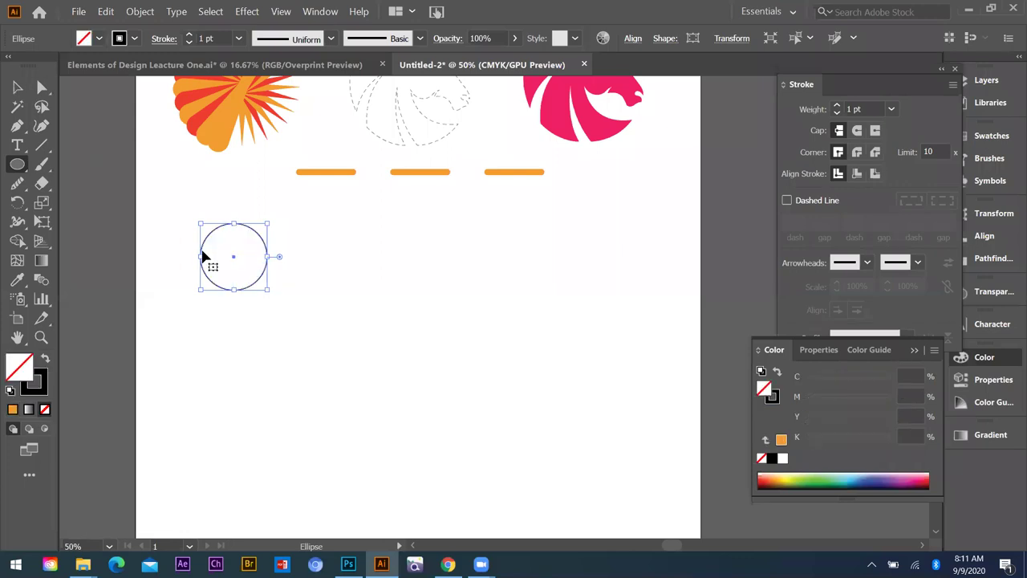
left_click_drag(221, 231, 268, 280)
left_click(245, 260)
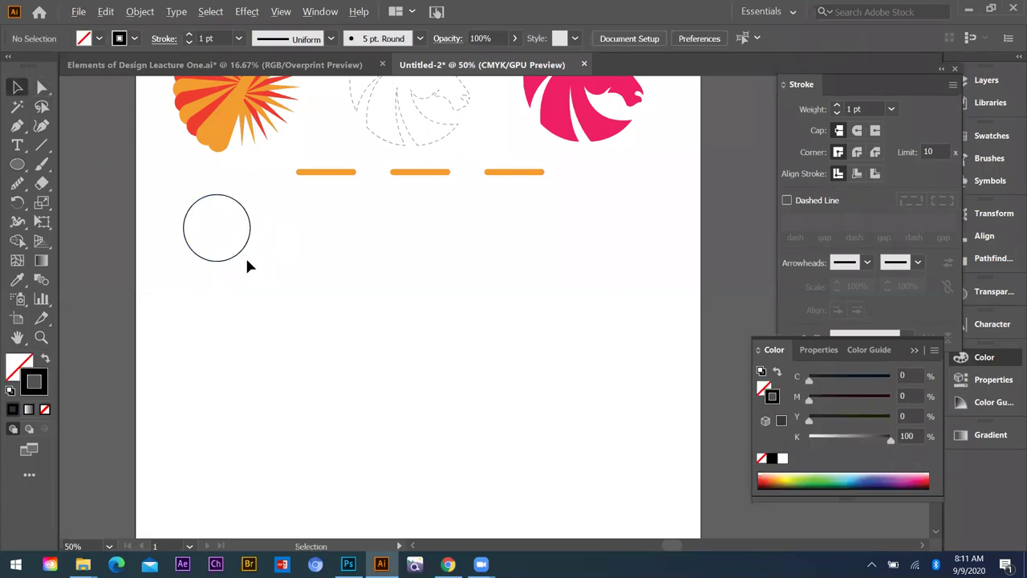
scroll(246, 263, "up", 1)
- Duplicate the circle horizontally to its right, and add another copy overlapping the second by one radius
left_click(207, 215)
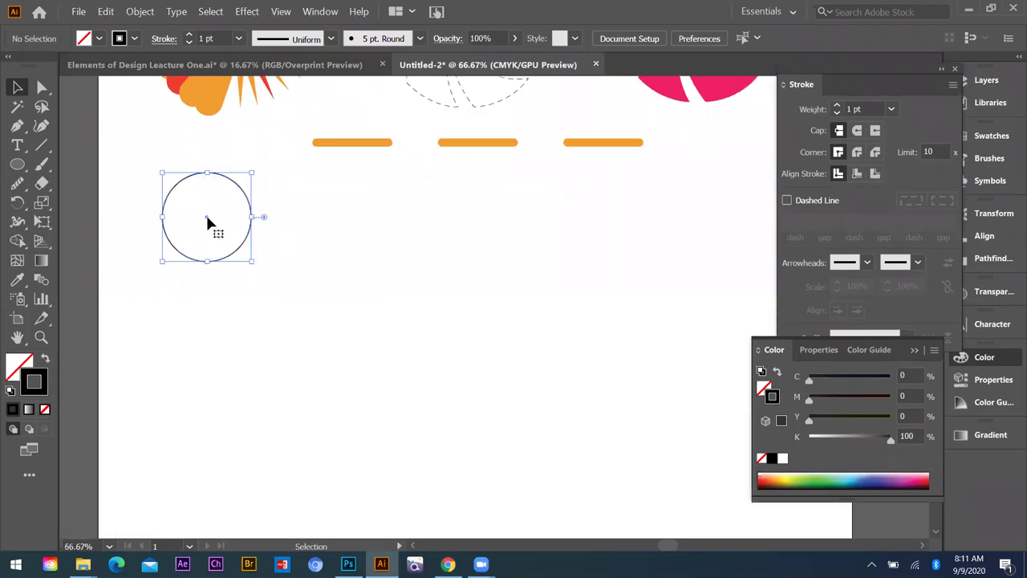
left_click_drag(222, 217, 364, 225)
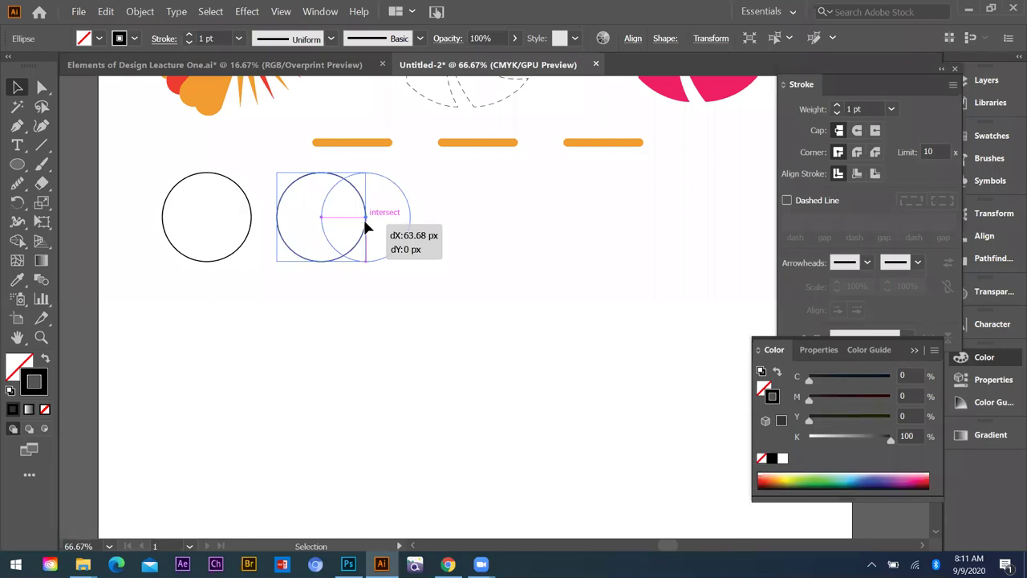
left_click_drag(366, 228, 368, 230)
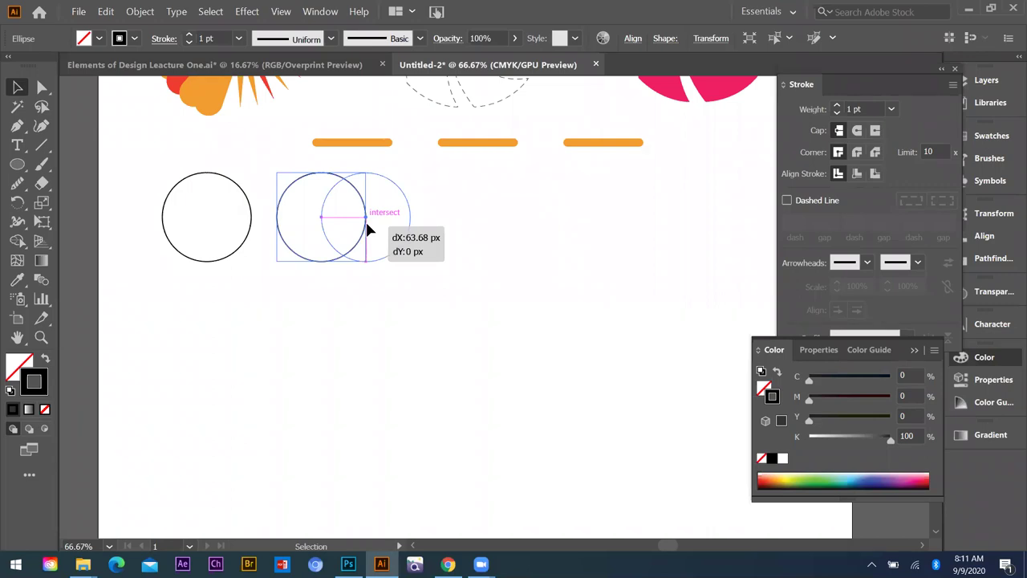
left_click_drag(368, 225, 367, 226)
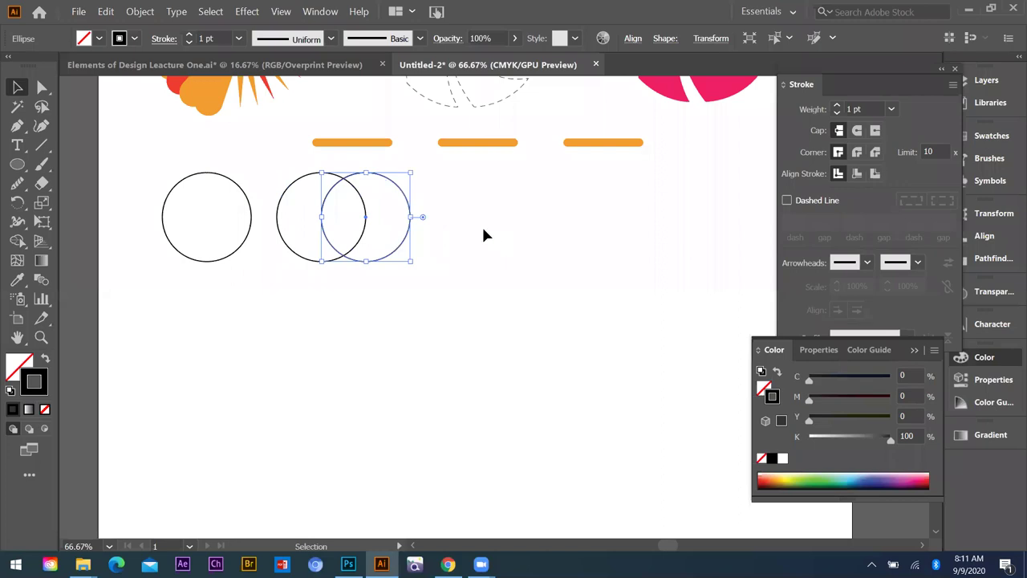
- Select both overlapping circles and duplicate the pair to the right in the same row
left_click(365, 225, "shift")
left_click_drag(365, 259, 526, 289)
left_click(569, 202)
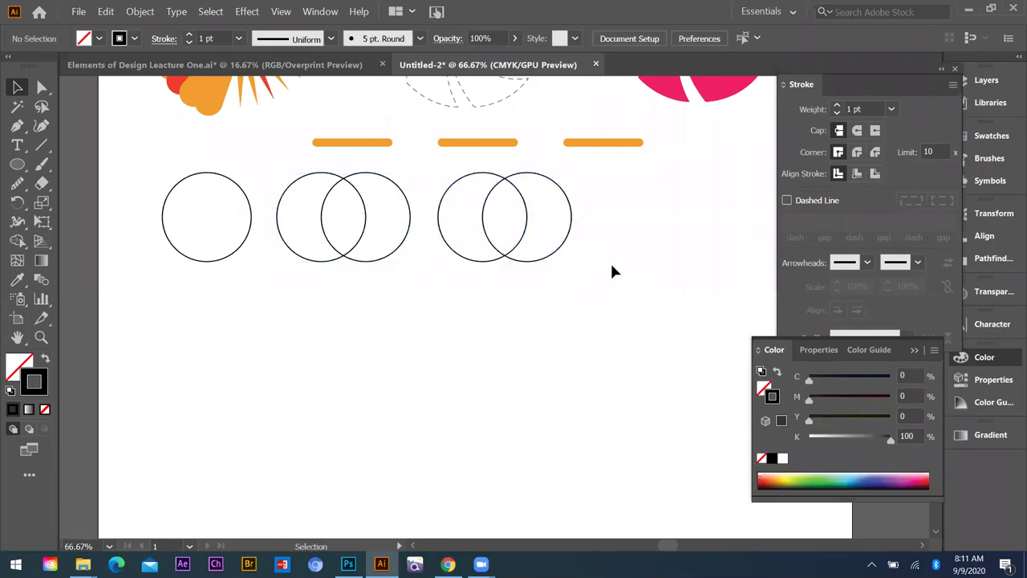
left_click_drag(594, 273, 457, 255)
left_click_drag(533, 245, 535, 301)
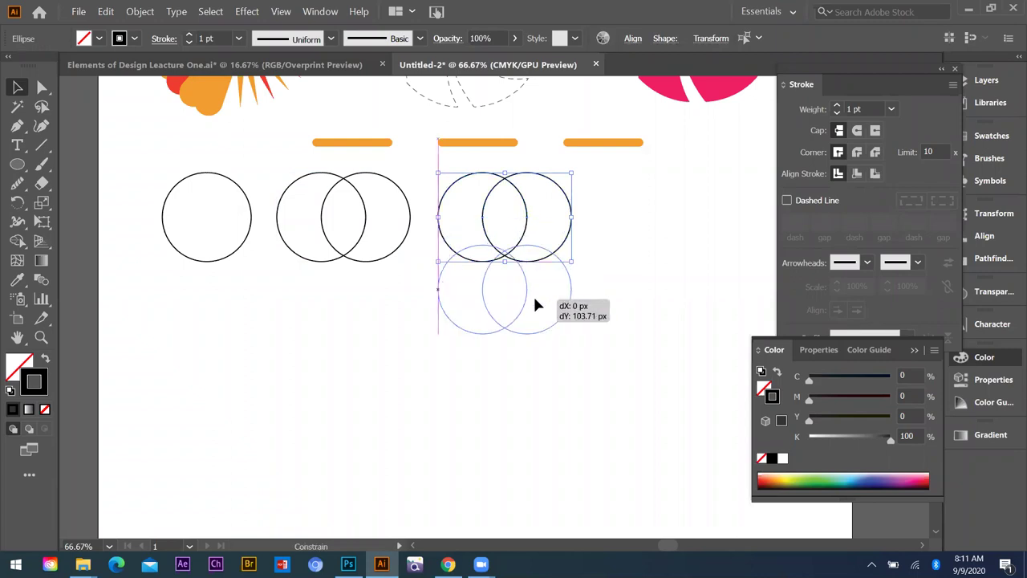
left_click_drag(621, 297, 598, 277)
left_click(580, 209)
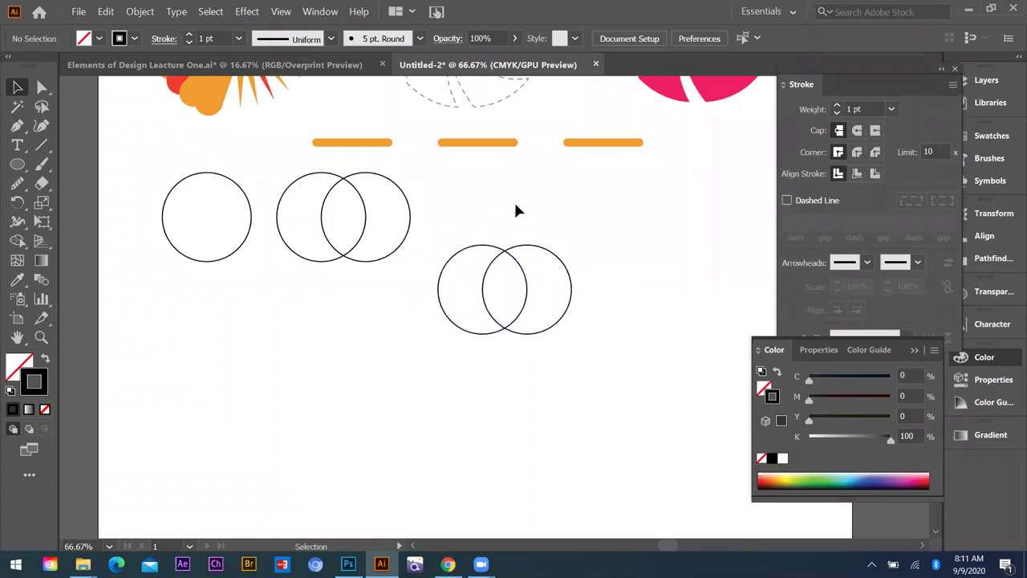
key("ctrl+=")
key("ctrl+=")
scroll(494, 221, "down", 1)
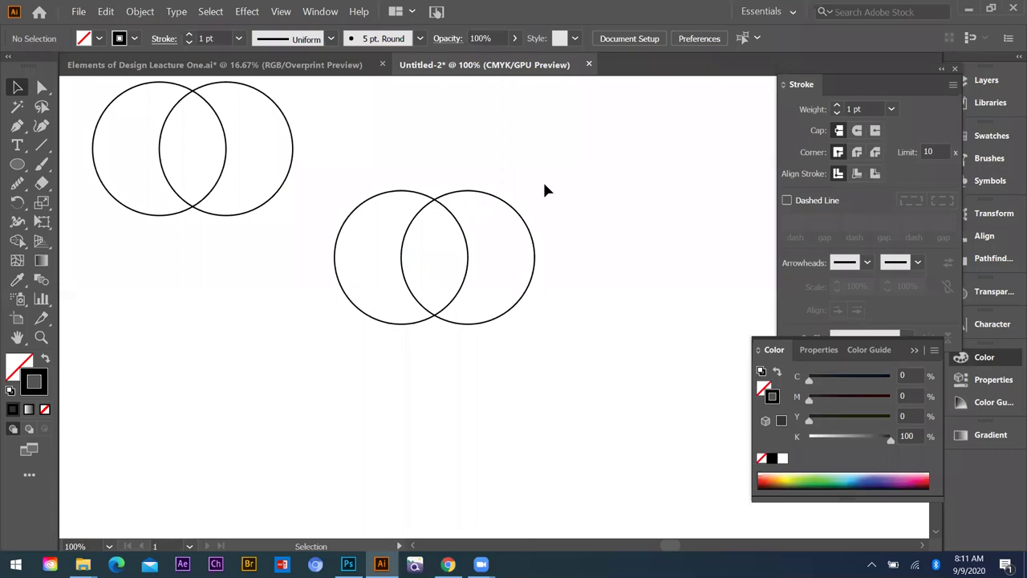
key("ctrl+z")
key("ctrl+z")
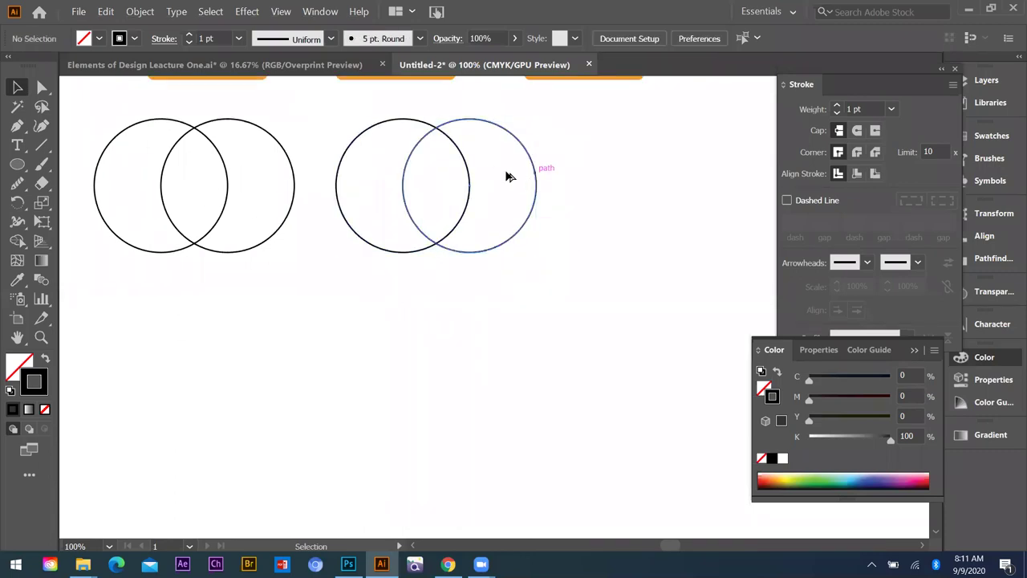
- Duplicate the second pair's right circle midway between both circles and nudge the copy downward
left_click_drag(504, 175, 470, 177)
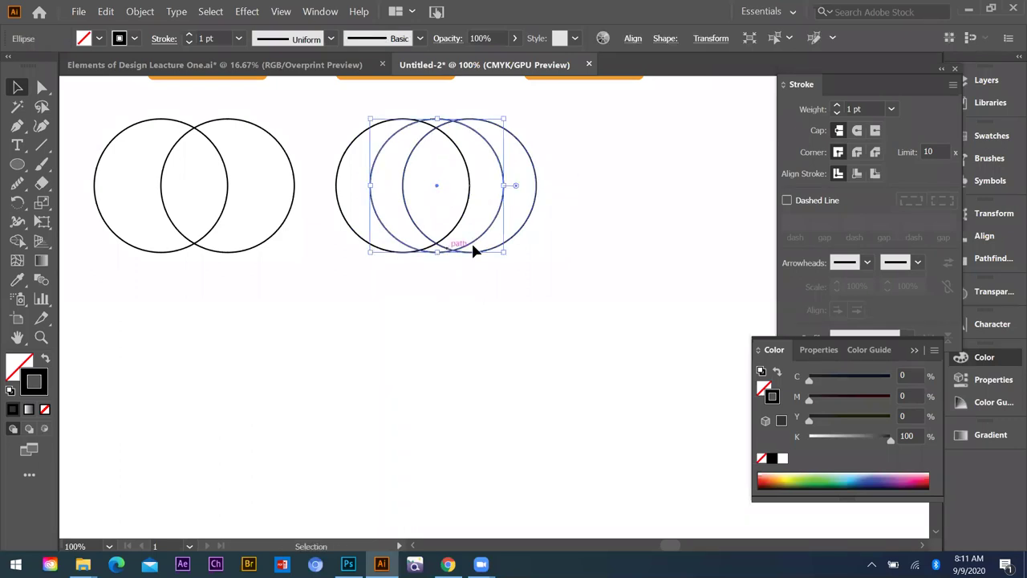
key("Down")
key("Down")
key("Down")
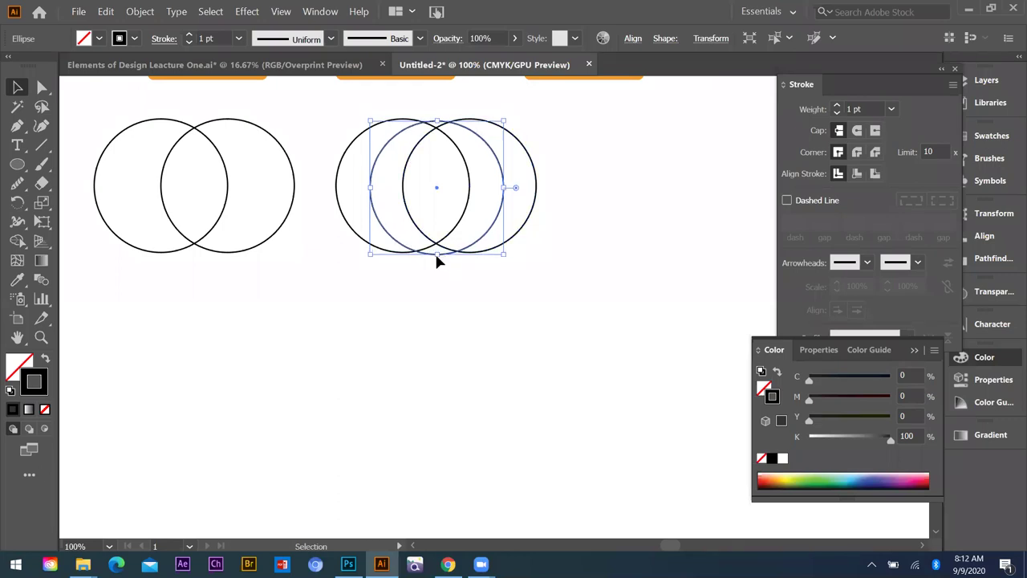
key("shift+Down")
key("shift+Down")
key("shift+Down")
key("shift+Down")
key("shift+Down")
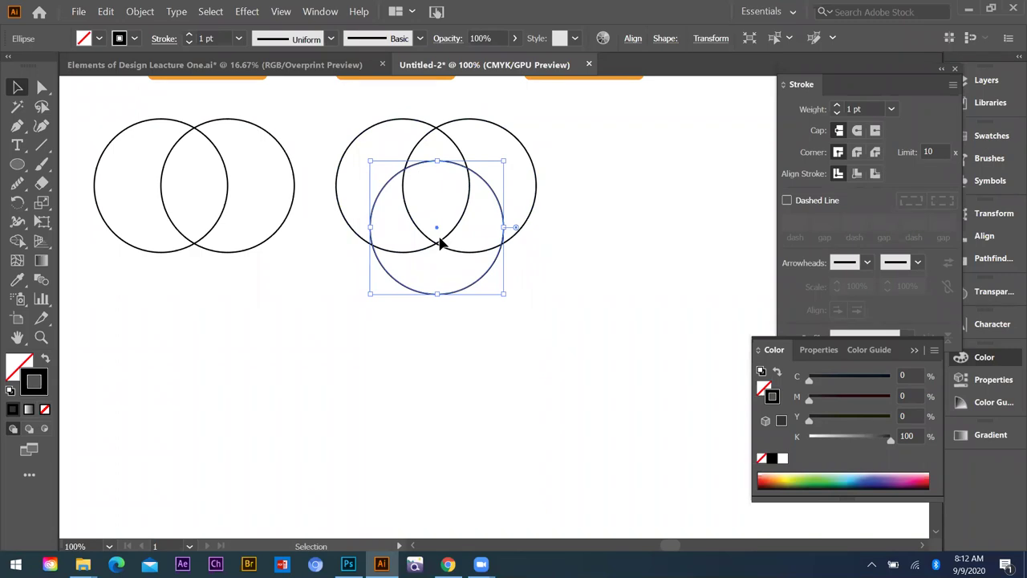
- Nudge the third circle down and slightly left until its centre sits on the lower intersection of the two upper circles
scroll(440, 243, "up", 4)
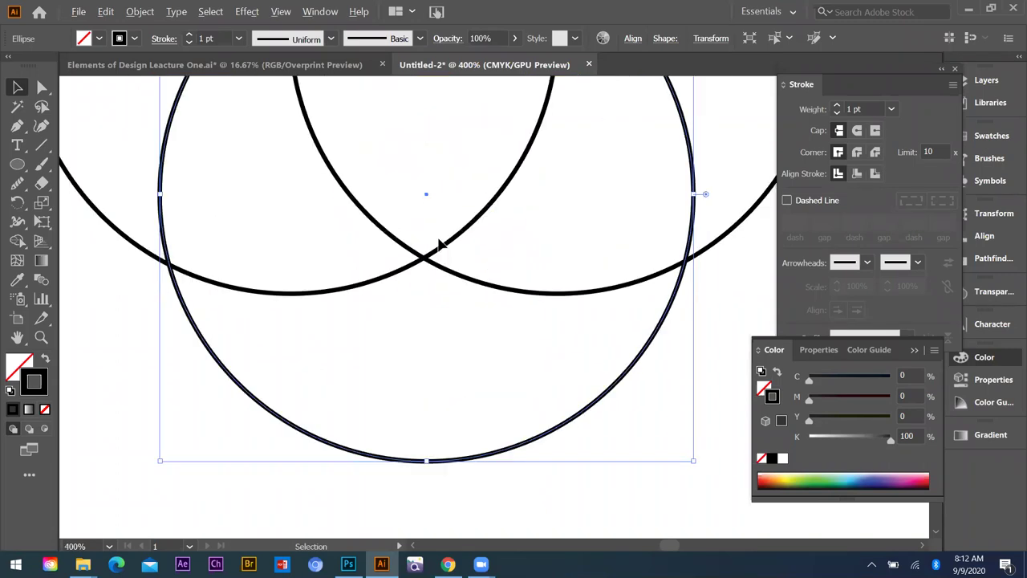
key("Down")
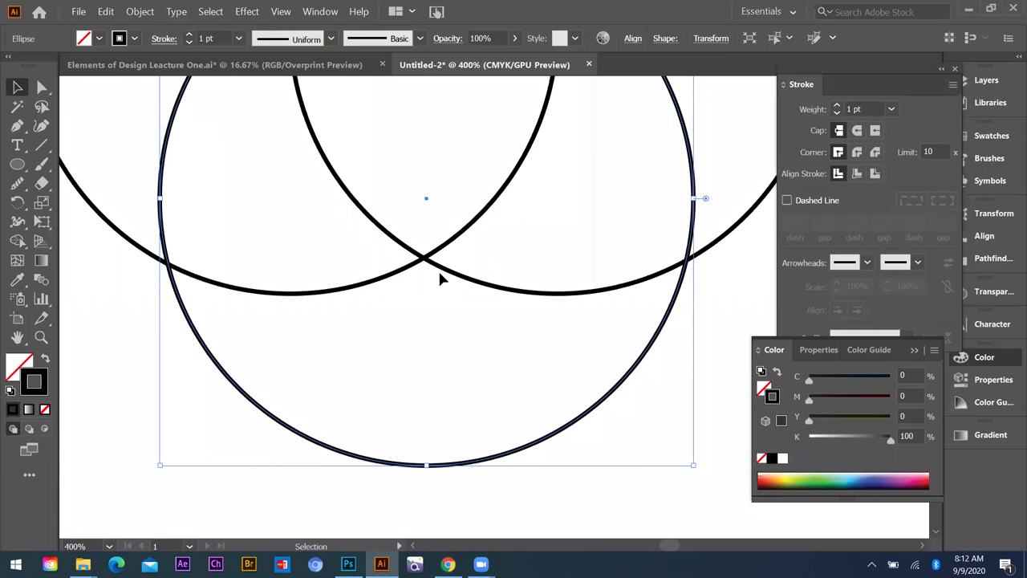
key("shift+Down")
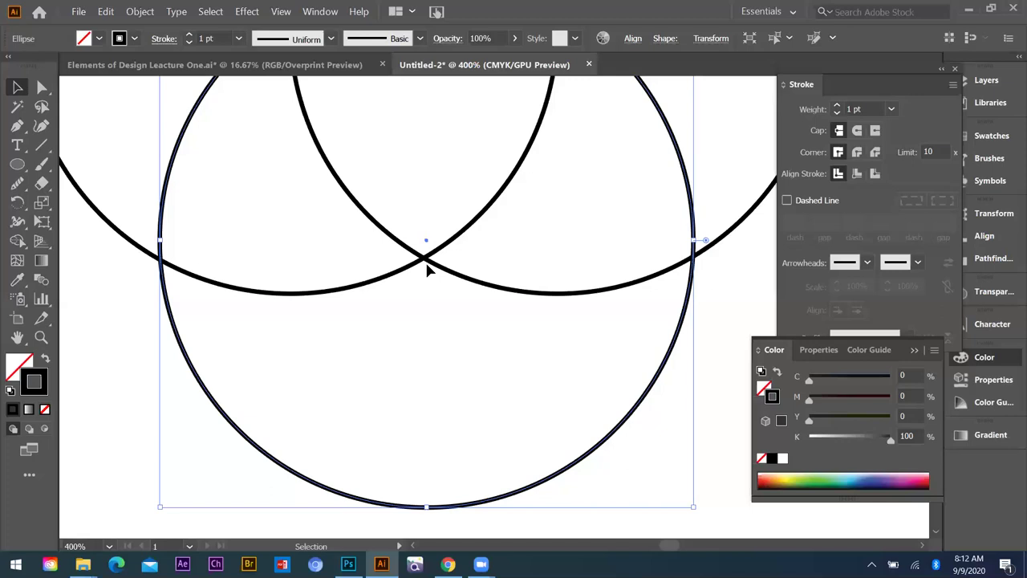
key("Down")
key("Down")
key("Down")
key("Down")
key("Left")
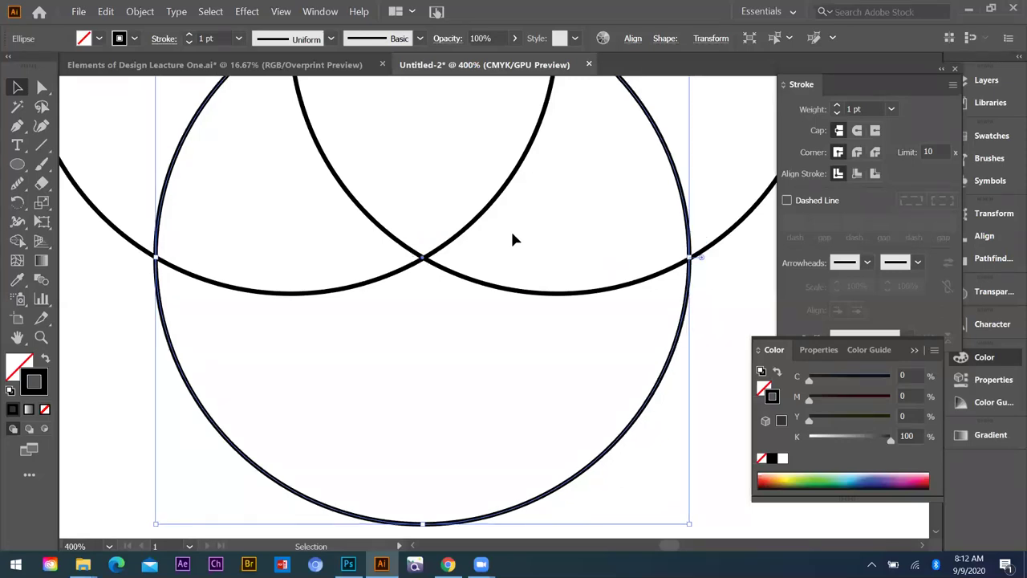
key("ctrl+minus")
key("ctrl+minus")
left_click(611, 290)
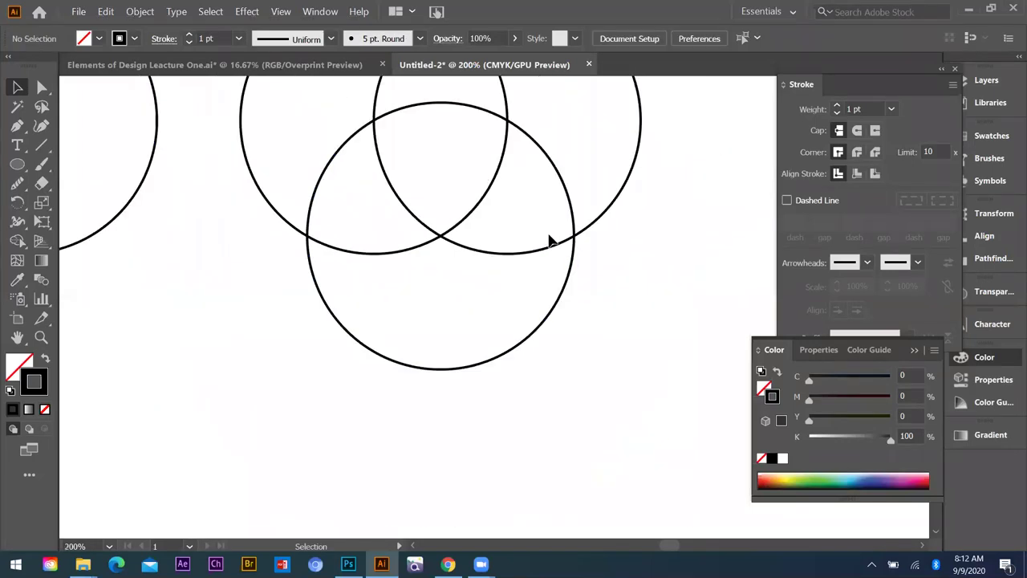
scroll(550, 241, "down", 3)
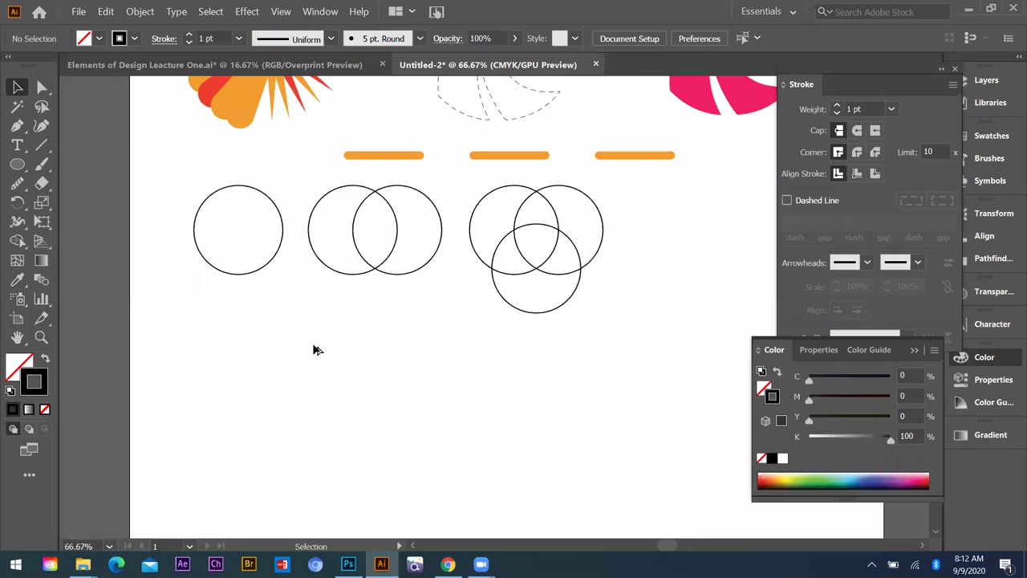
- Duplicate the three-circle figure beneath the single circle at the row's start and shift the copy slightly right
left_click_drag(472, 178, 613, 293)
left_click_drag(537, 225, 244, 369)
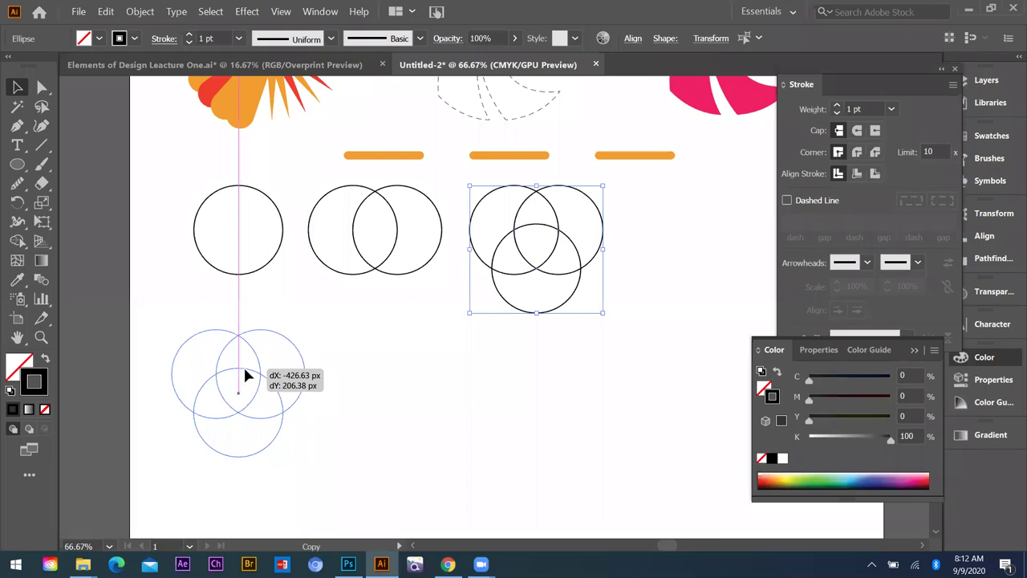
left_click_drag(310, 381, 408, 305)
left_click(400, 305)
scroll(406, 354, "up", 2)
scroll(410, 372, "down", 2)
left_click_drag(275, 248, 397, 372)
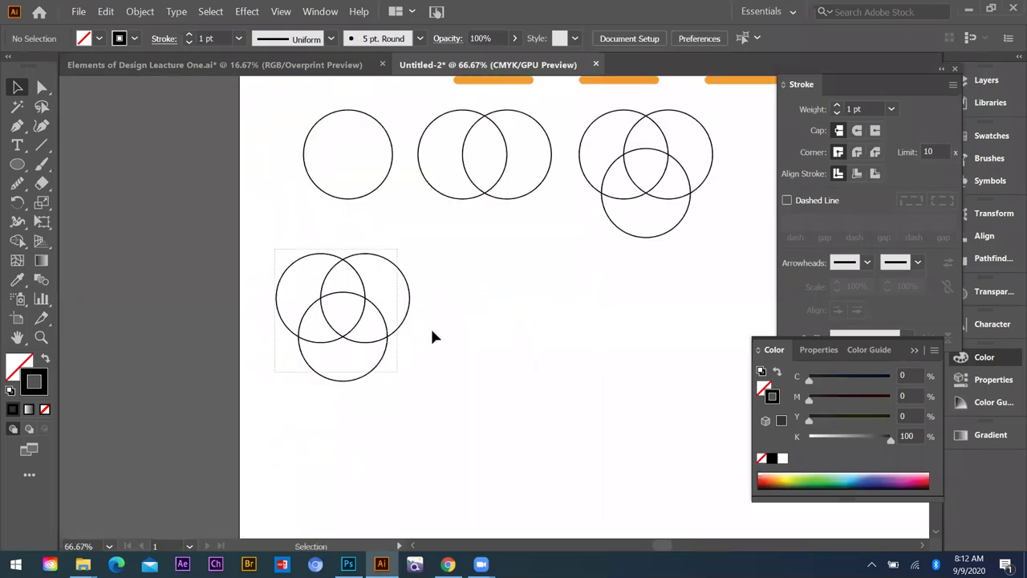
left_click_drag(432, 331, 428, 325)
left_click_drag(388, 275, 391, 275)
left_click(392, 276)
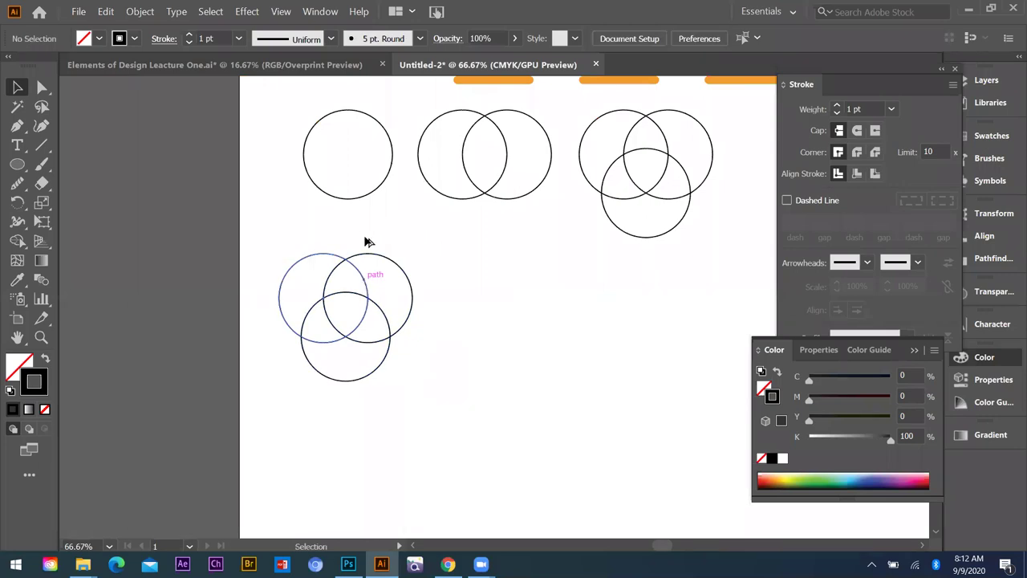
- Add a fourth circle to the lower three-circle figure, midway between the upper two circles, and nudge it down to the figure's centre
left_click_drag(400, 247, 374, 245)
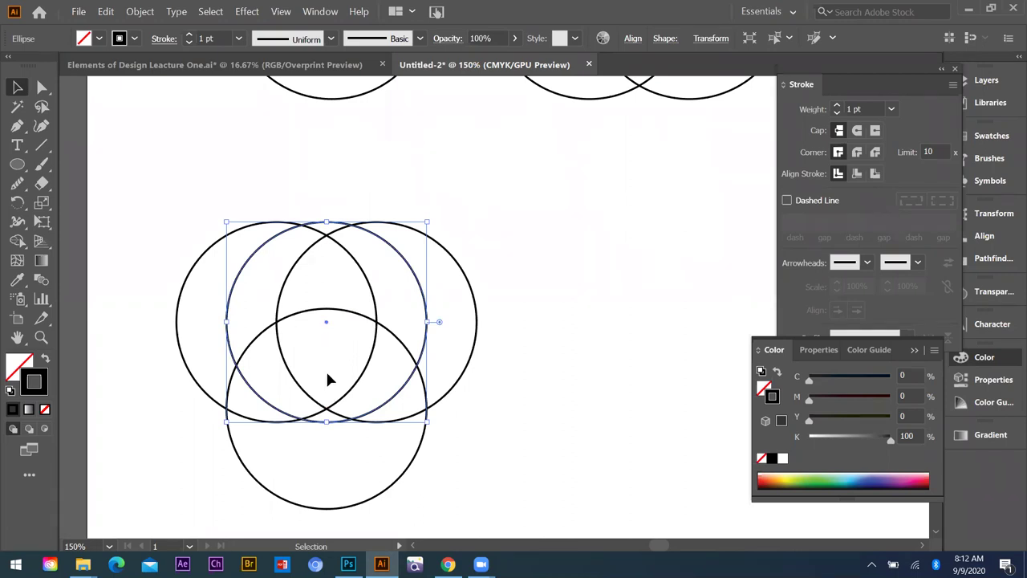
left_click_drag(334, 366, 347, 396)
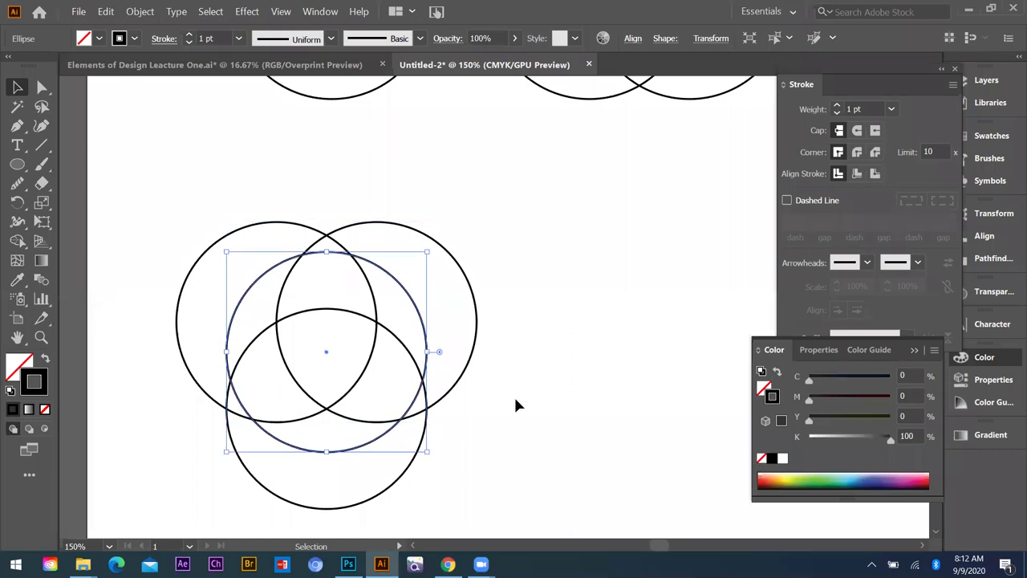
left_click(195, 241)
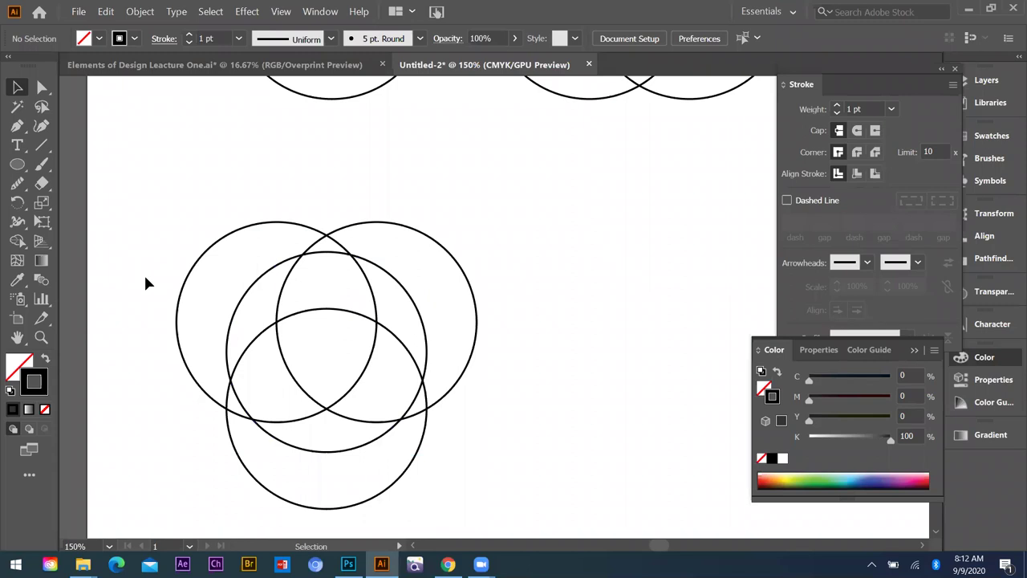
- Select the whole four-circle figure and duplicate it about 214 px to the right in the same row
scroll(145, 281, "down", 1)
left_click_drag(155, 231, 308, 322)
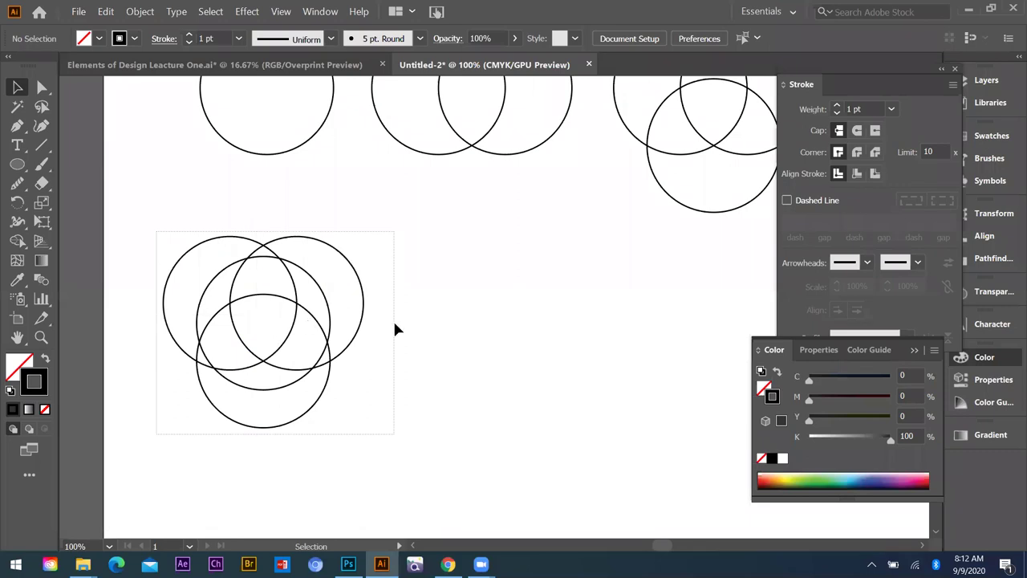
left_click_drag(271, 355, 497, 353)
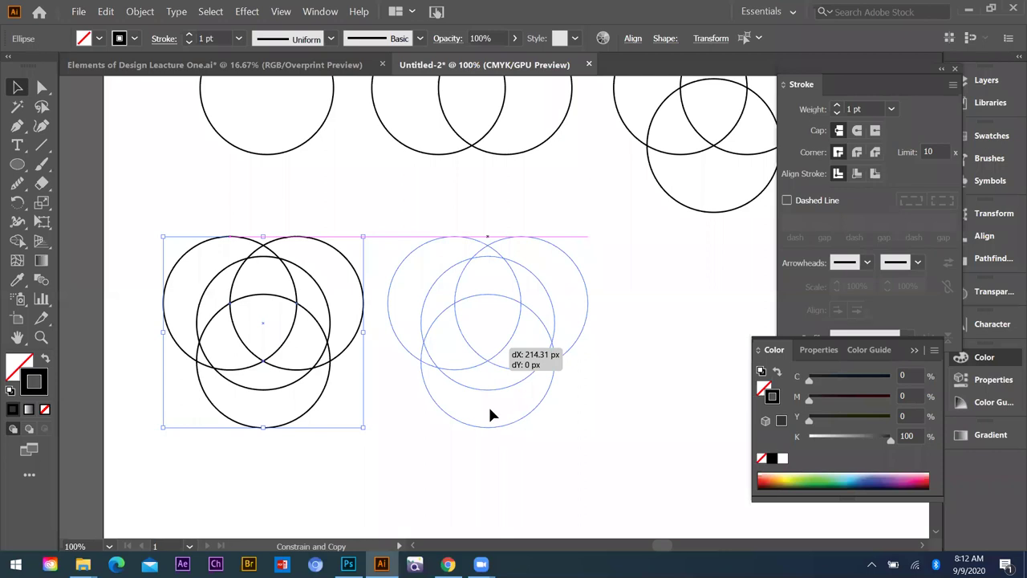
left_click_drag(278, 408, 278, 408)
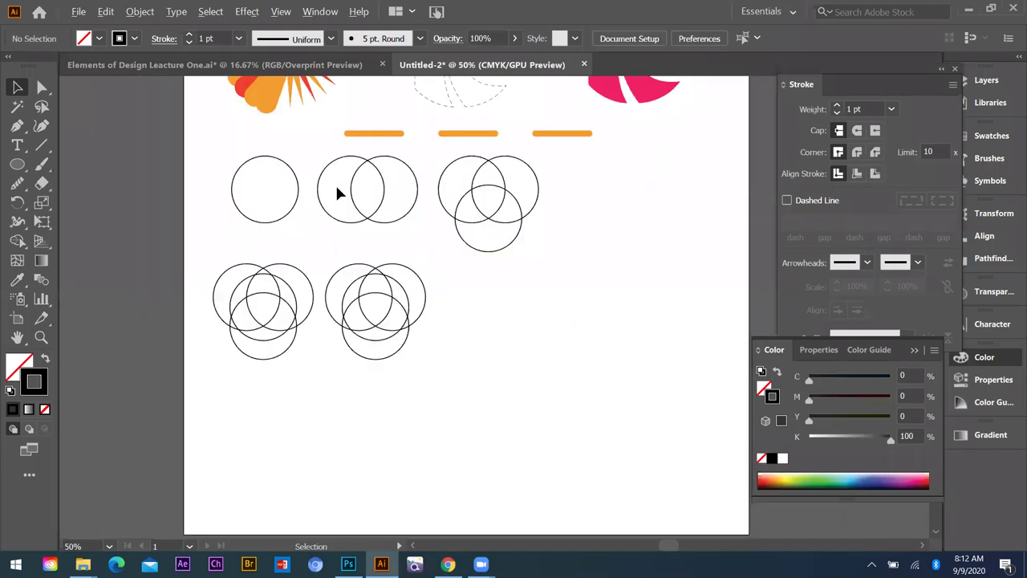
- Select all four circles of the duplicated figure and activate the Shape Builder tool for them
key("ctrl+plus")
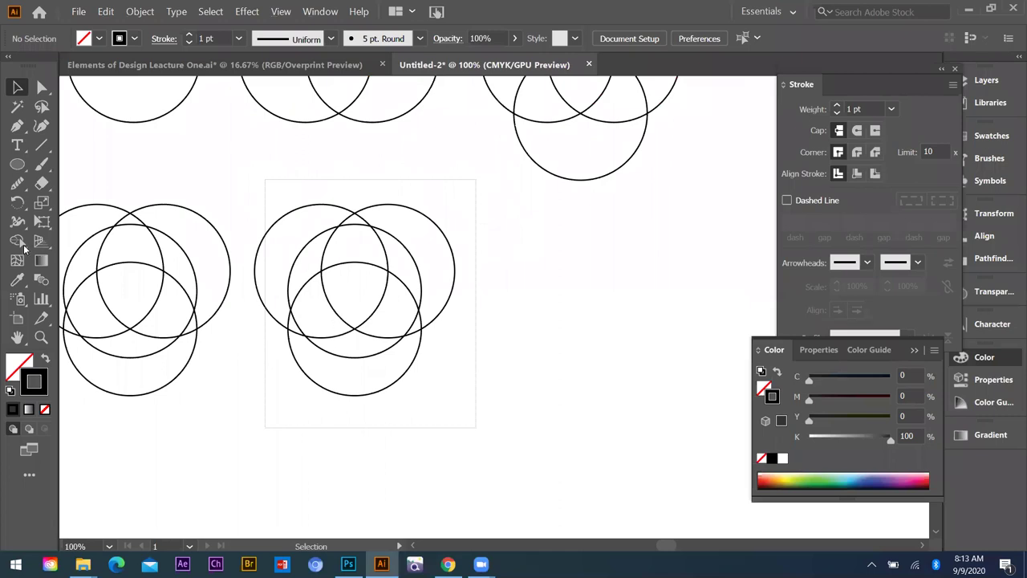
key("ctrl+alt+a")
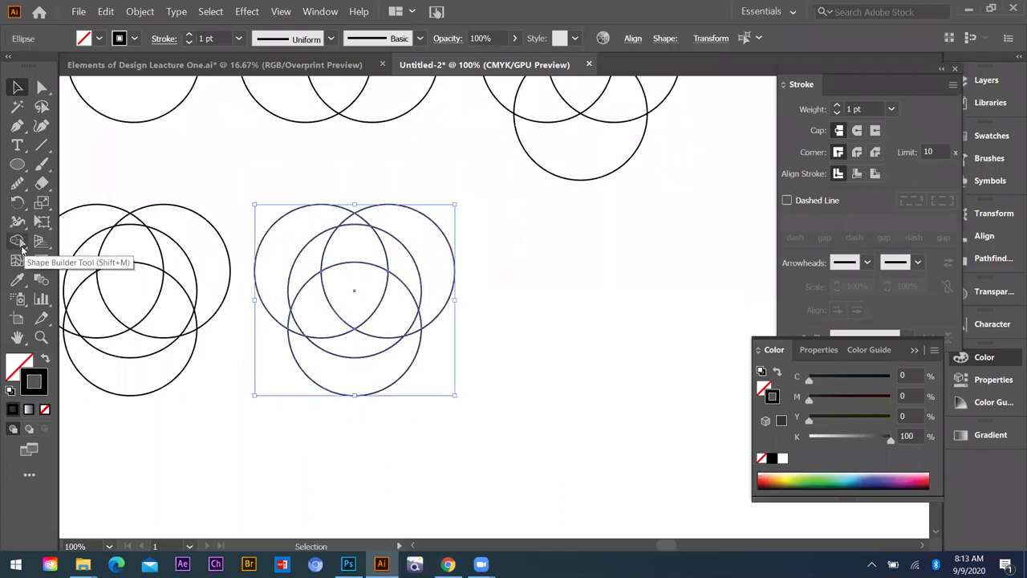
left_click(17, 241)
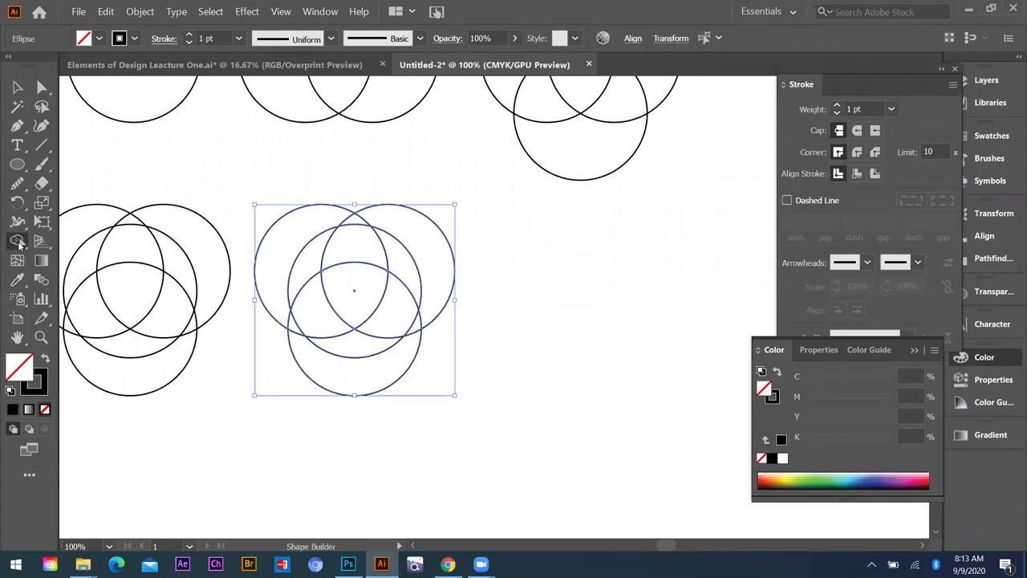
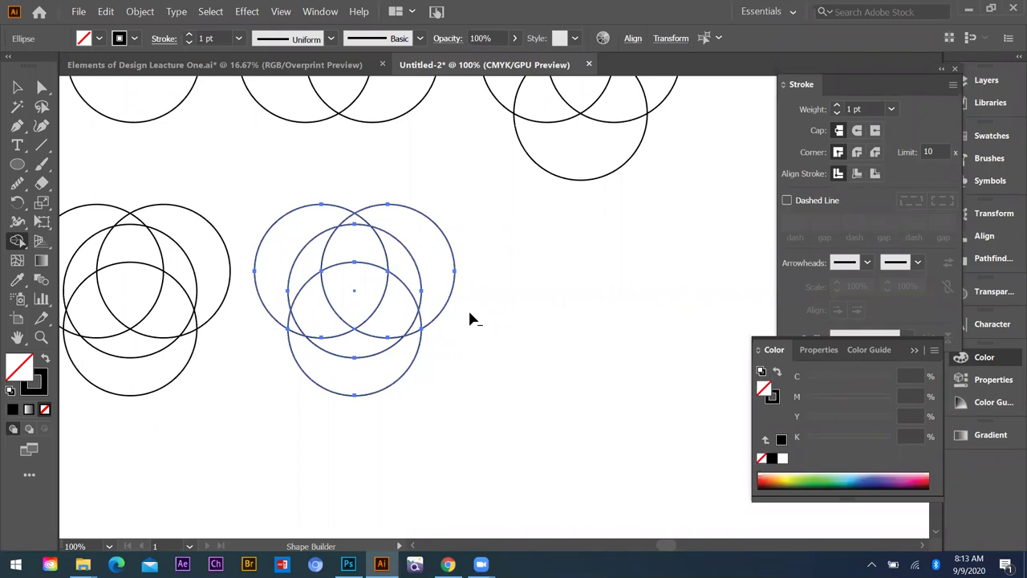
- Remove the parts outside the centre circle with Shape Builder and merge the remaining outer regions into three swirling segments
key("alt")
mouse_move(297, 333)
left_mouse_down()
mouse_move(290, 321)
mouse_move(294, 338)
mouse_move(438, 318)
mouse_move(418, 334)
left_mouse_up()
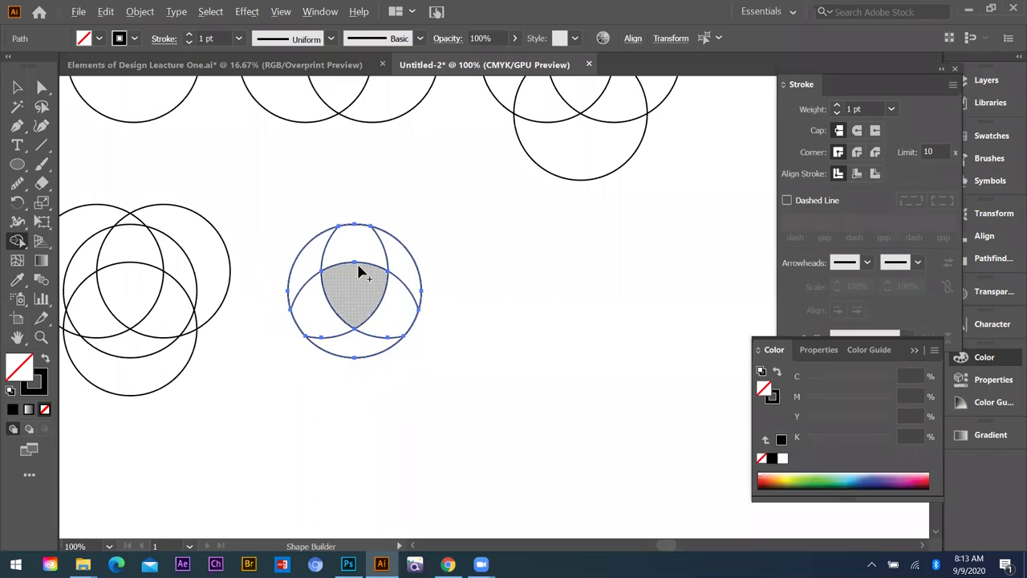
key("ctrl+equal")
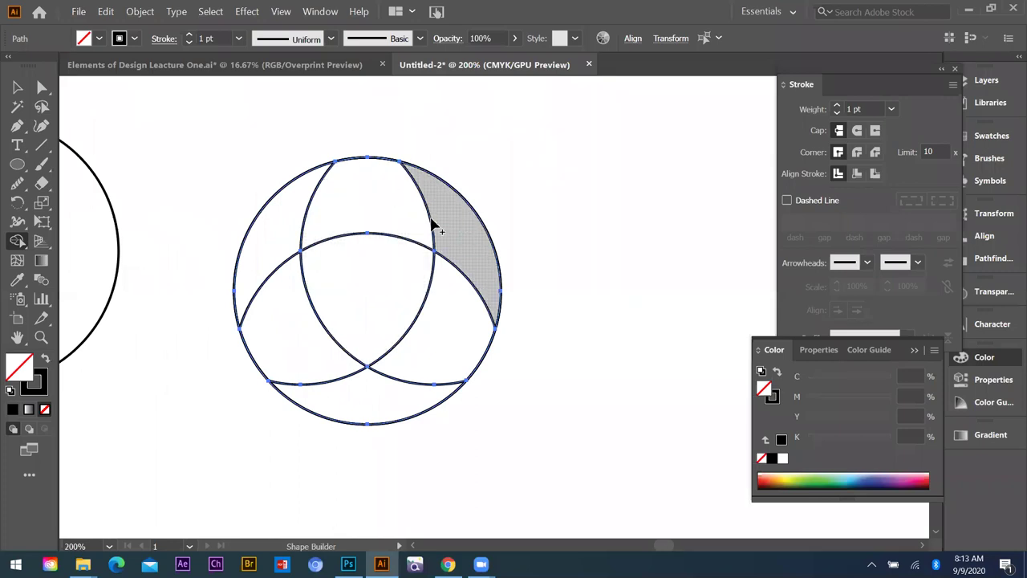
left_click_drag(395, 197, 437, 202)
left_click_drag(406, 385, 431, 362)
left_click_drag(345, 456, 313, 379)
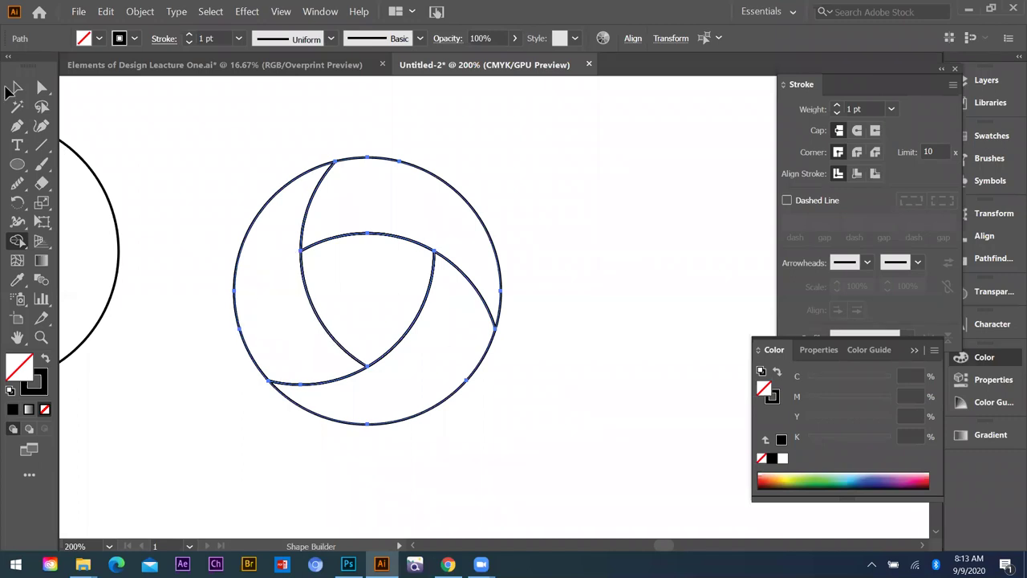
- Duplicate the whole three-segment circle figure and place the copy beside the original
key("v")
left_click(375, 374)
scroll(271, 290, "down", 3)
scroll(275, 296, "up", 1)
left_click_drag(233, 214, 376, 376)
left_click_drag(358, 272, 606, 301)
left_click(606, 301)
- Shift the copy's left segment outward to the left and its upper segment slightly upward, away from the centre shape
key("ctrl+plus")
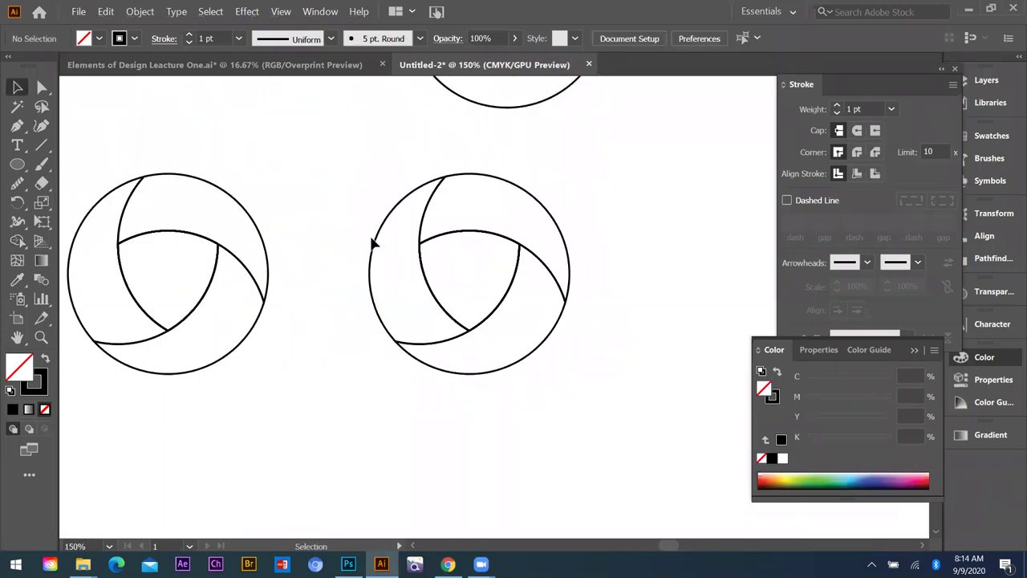
left_click_drag(422, 261, 410, 261)
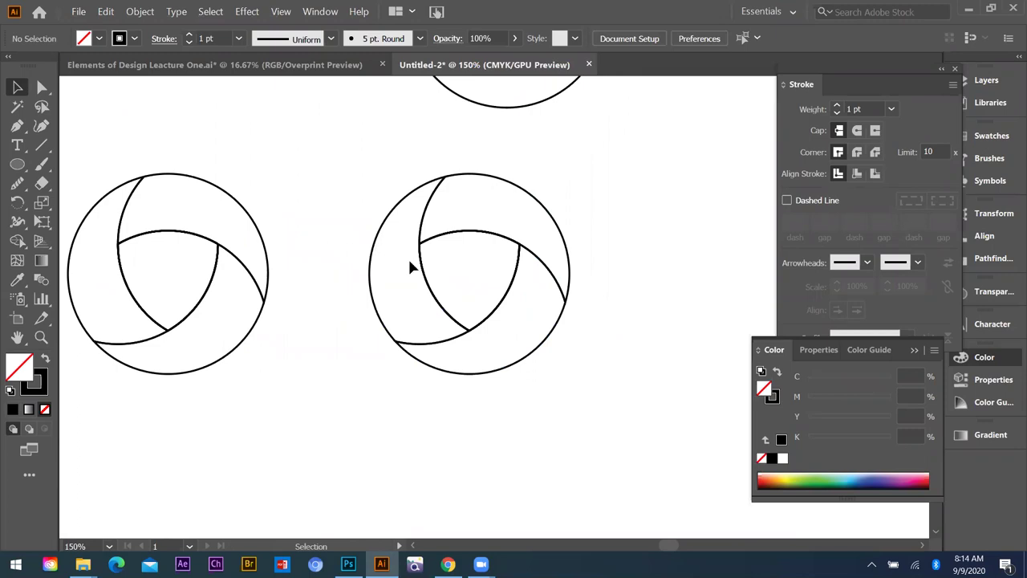
left_click(538, 203)
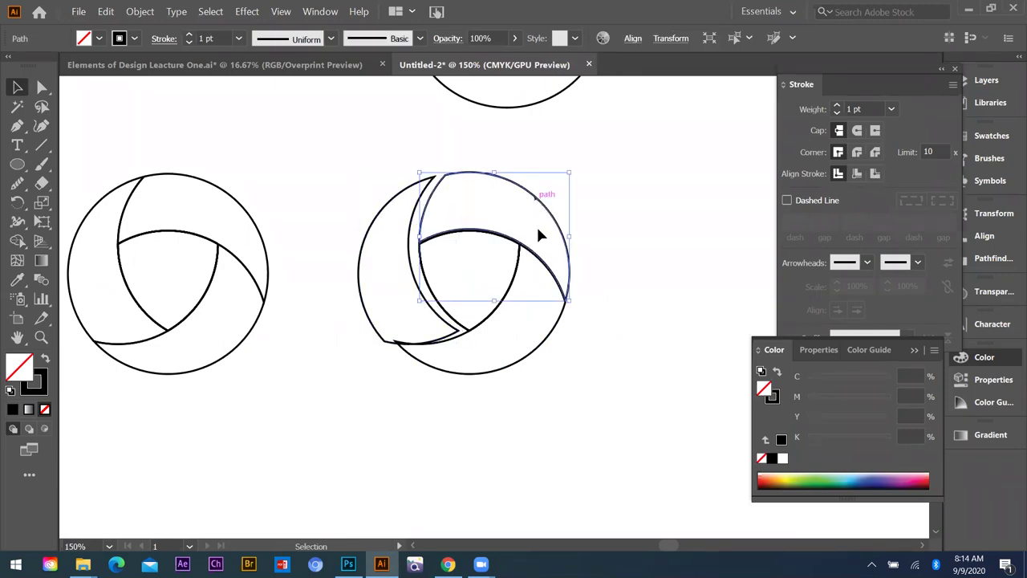
- Nudge the copy's lower segment to the right and down to open a gap around the centre shape
left_click(544, 345)
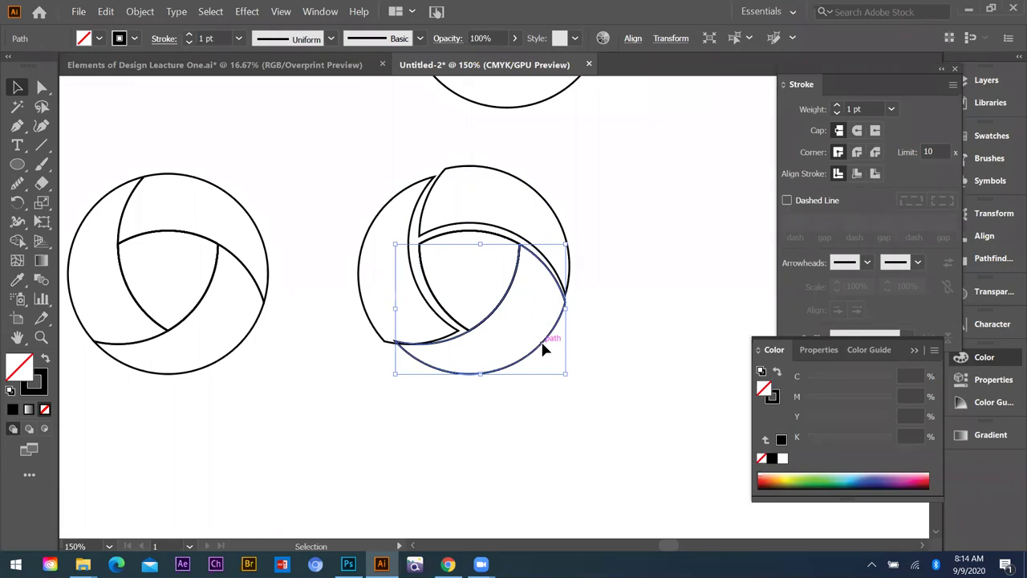
key("Right")
key("Right")
key("Right")
key("Right")
key("Down")
key("Down")
key("Down")
key("Down")
key("Down")
key("Down")
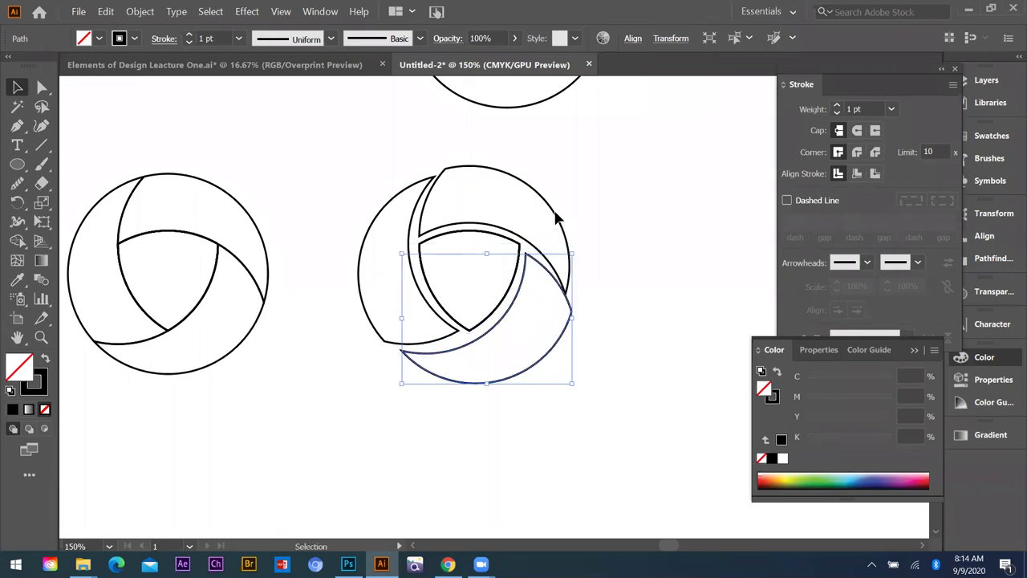
- Even out the gaps by nudging the upper segment right and up and the left segment further left and down
left_click(554, 221)
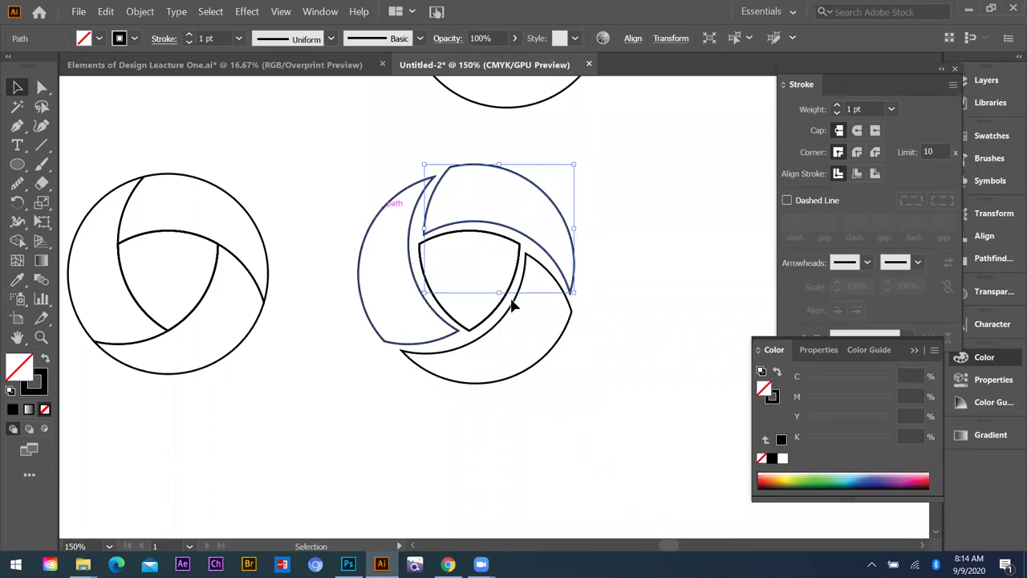
left_click(379, 209)
key("Left")
key("Left")
key("Down")
left_click(615, 329)
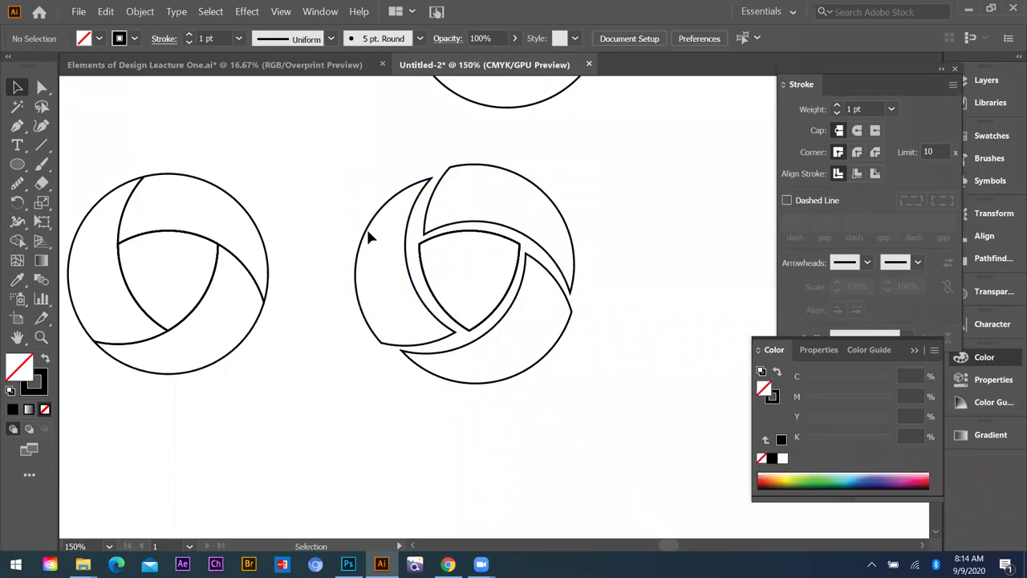
left_click(376, 218)
- Give the original three-segment figure a dashed stroke with 6 pt dashes and 7 pt gaps
left_click_drag(91, 165, 244, 346)
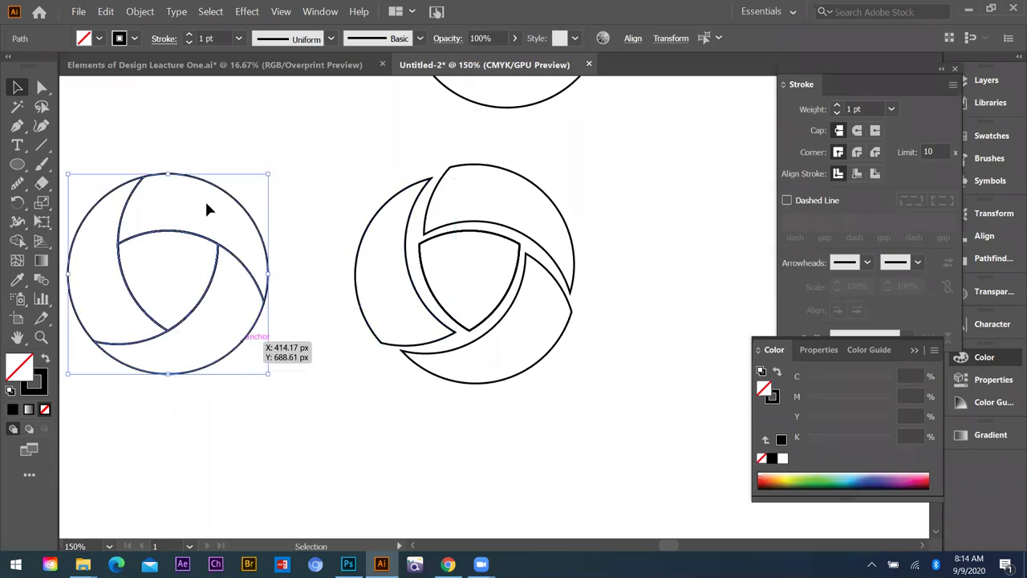
left_click(788, 200)
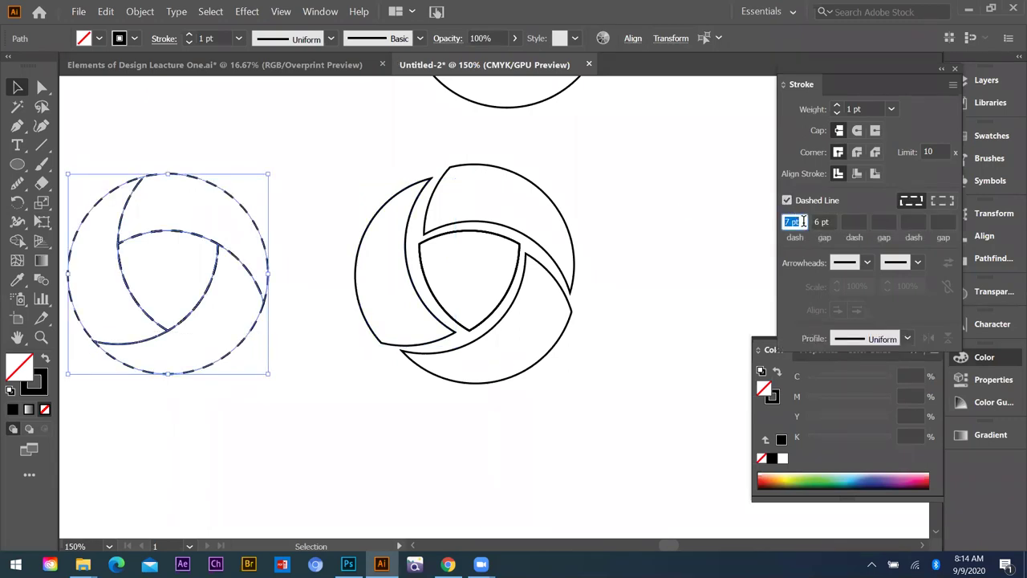
type("4")
key("Return")
type("6")
key("Return")
left_click(821, 222)
type("7")
key("Return")
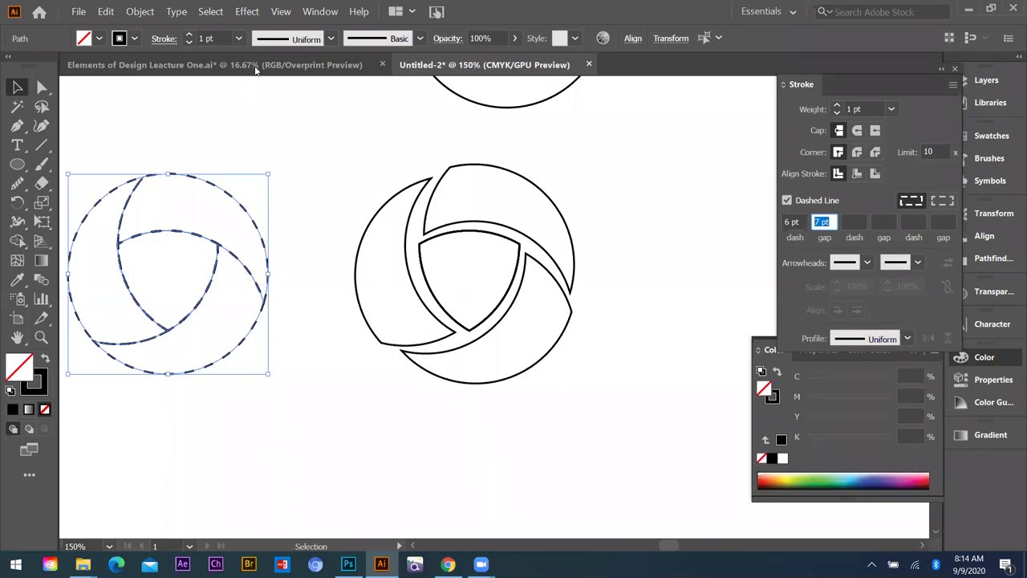
- Set round caps and a 0.5 pt stroke weight on the dashed figure
left_click(179, 278)
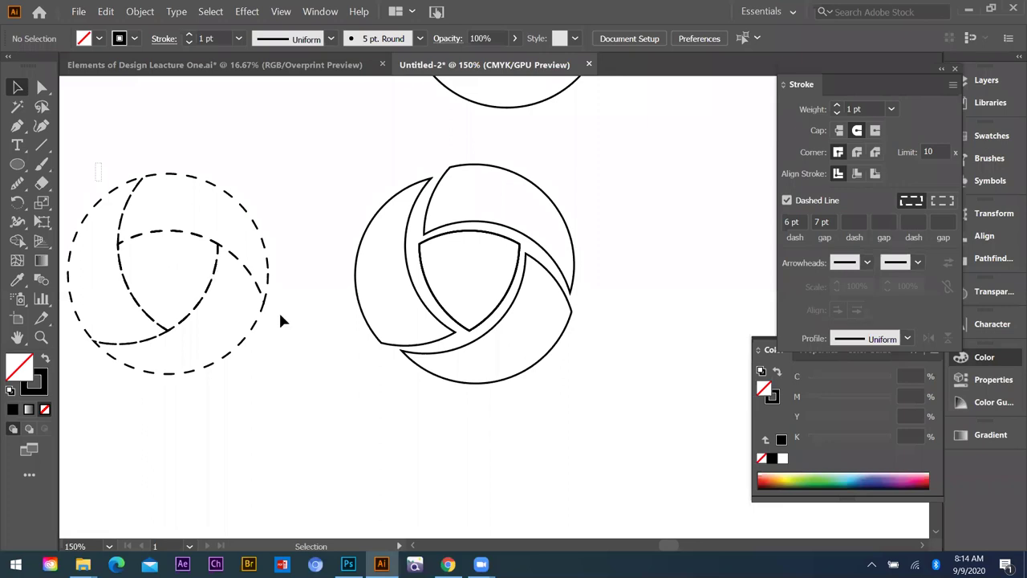
left_click_drag(95, 162, 293, 279)
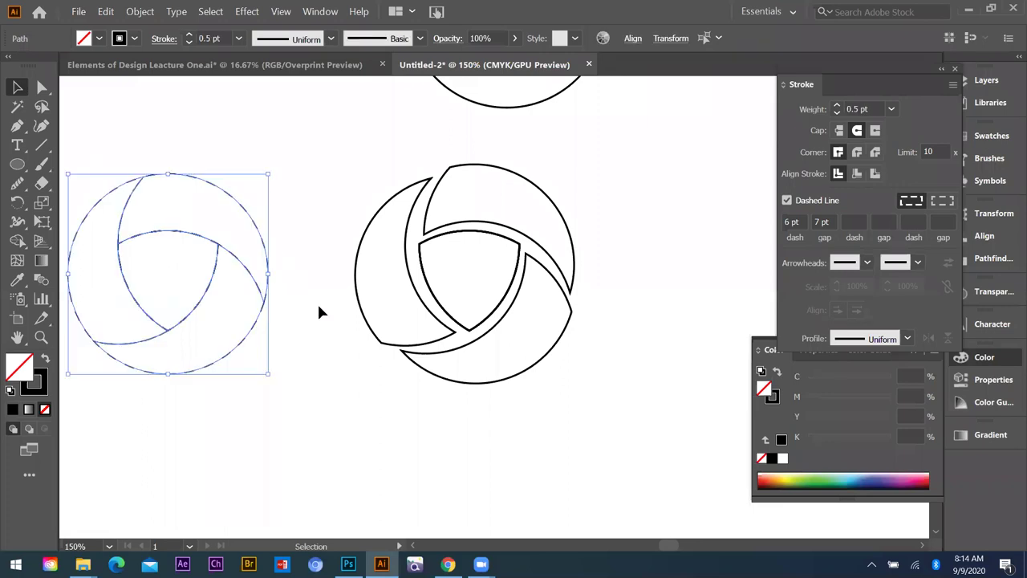
left_click(319, 308)
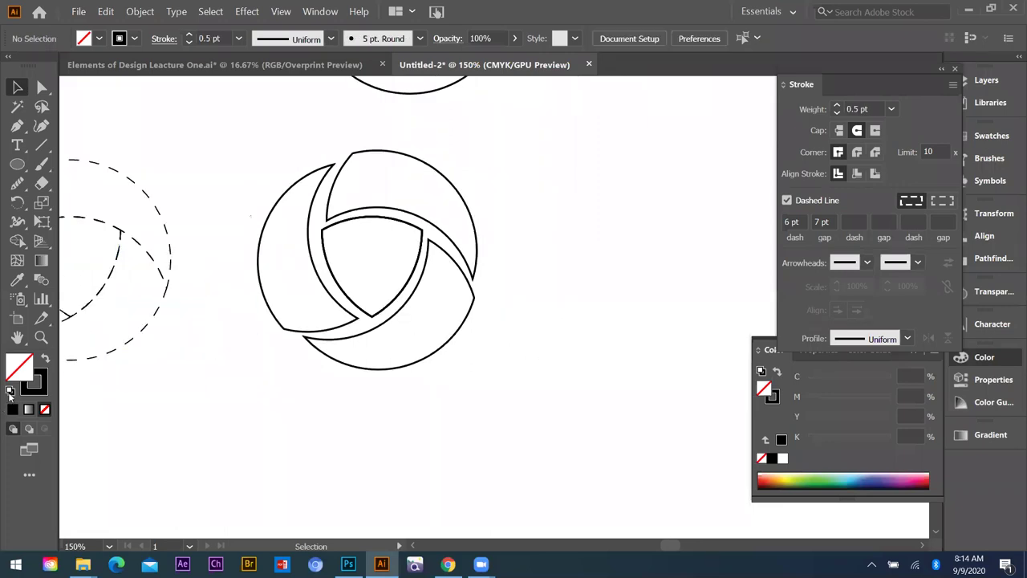
- Fill the copy's left segment with the dark teal colour 194954
left_click(279, 323)
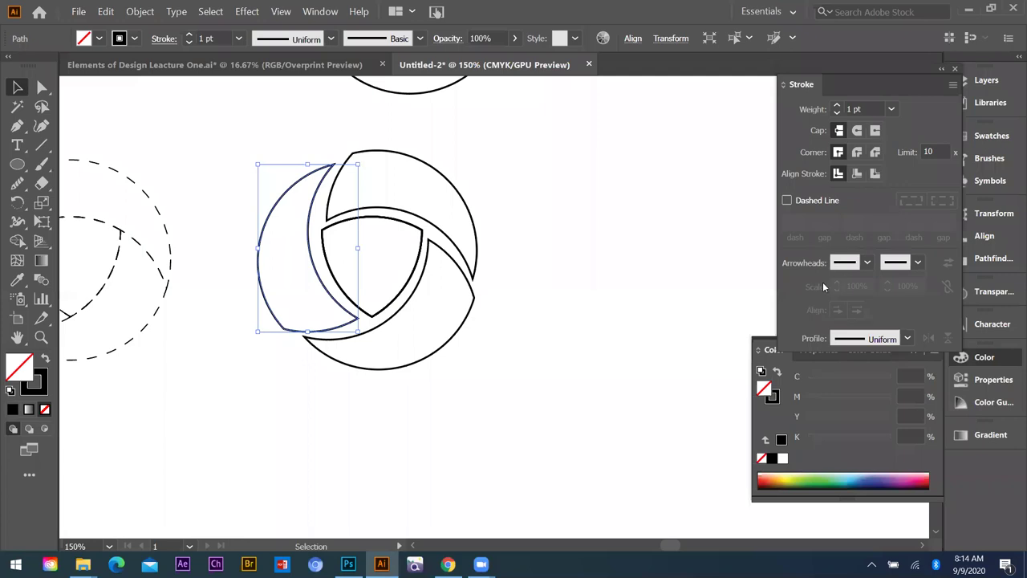
mouse_move(796, 269)
left_mouse_down()
mouse_move(793, 259)
mouse_move(795, 271)
left_mouse_up()
left_click(687, 254)
left_click(698, 286)
left_click_drag(716, 294, 709, 312)
left_click(947, 182)
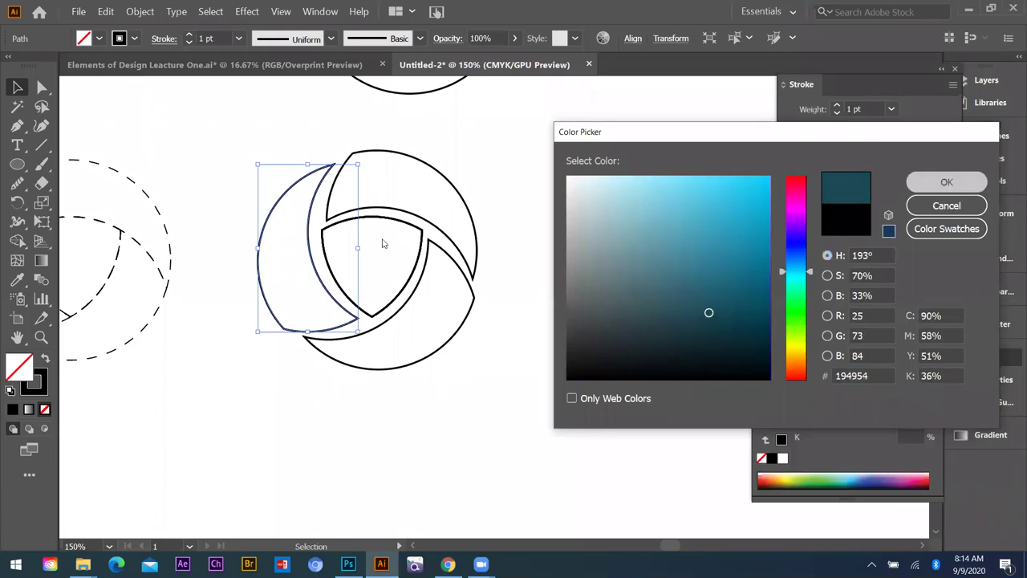
left_click(435, 141)
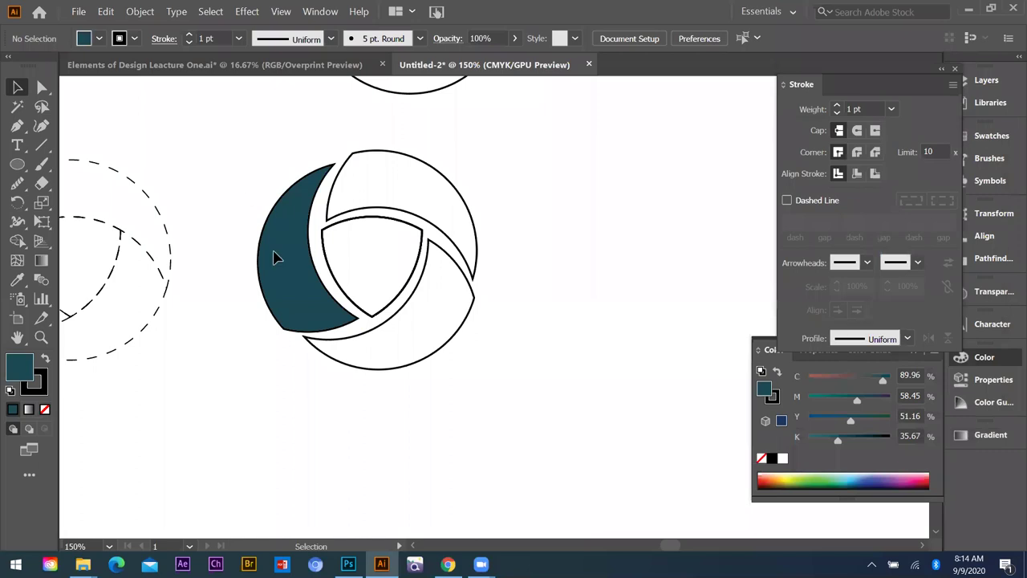
- Set the left segment's fill to dark blue 183351
left_click(282, 283)
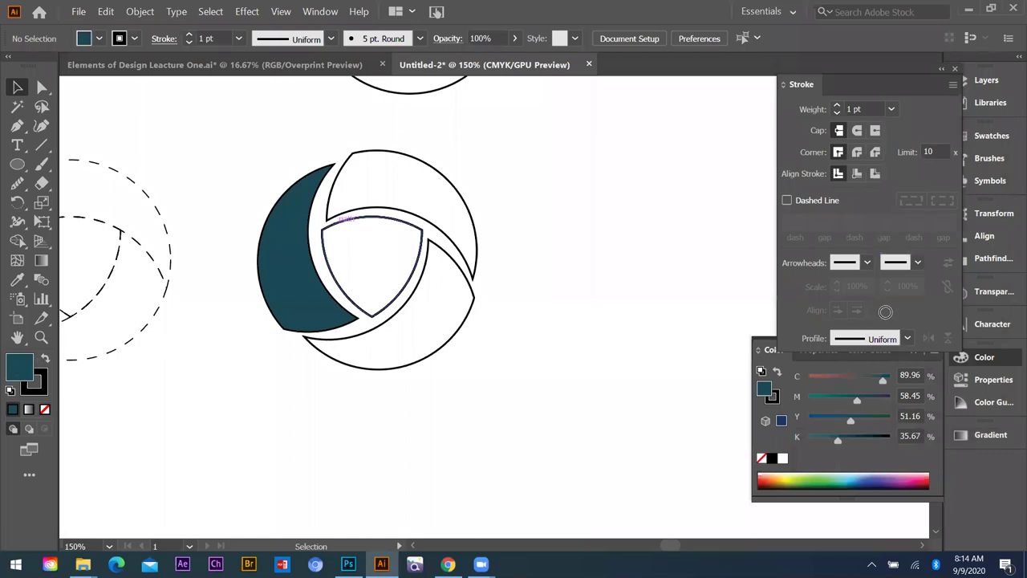
double_click(764, 388)
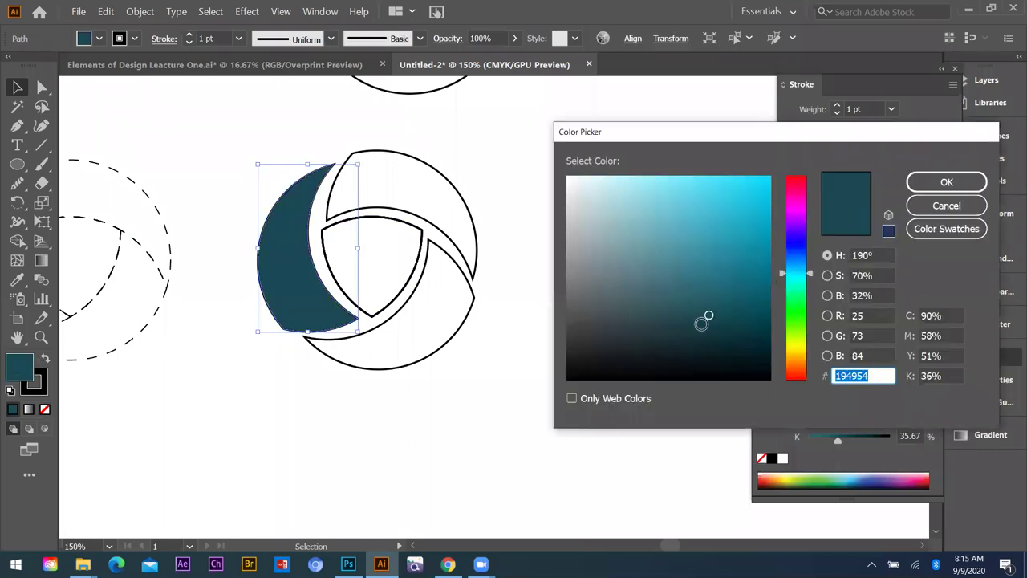
type("183351")
left_click(947, 182)
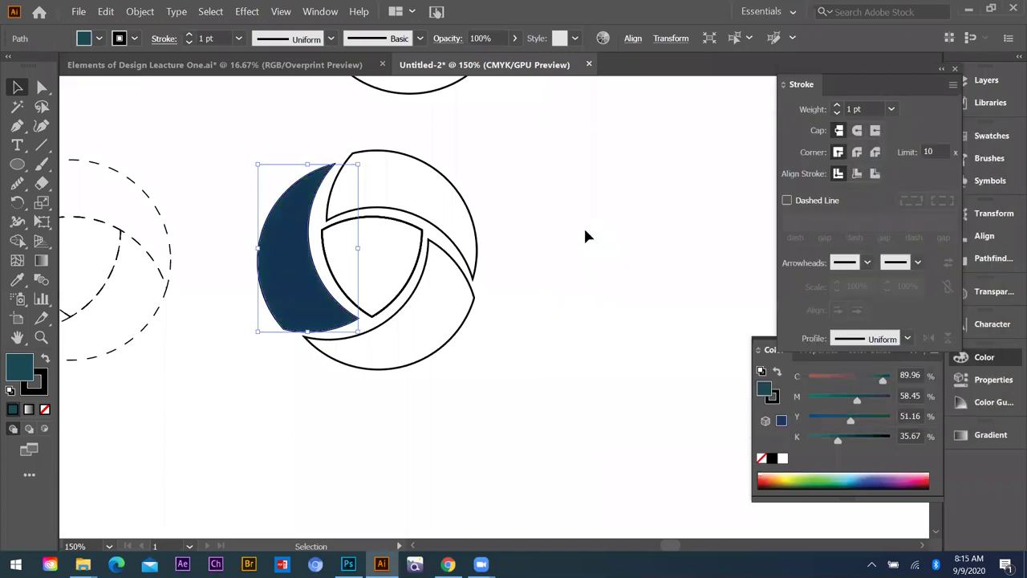
- Fill the upper segment with the left segment's blue using the Eyedropper and raise its brightness to 58% (2C6393)
left_click(365, 199)
left_click(351, 214)
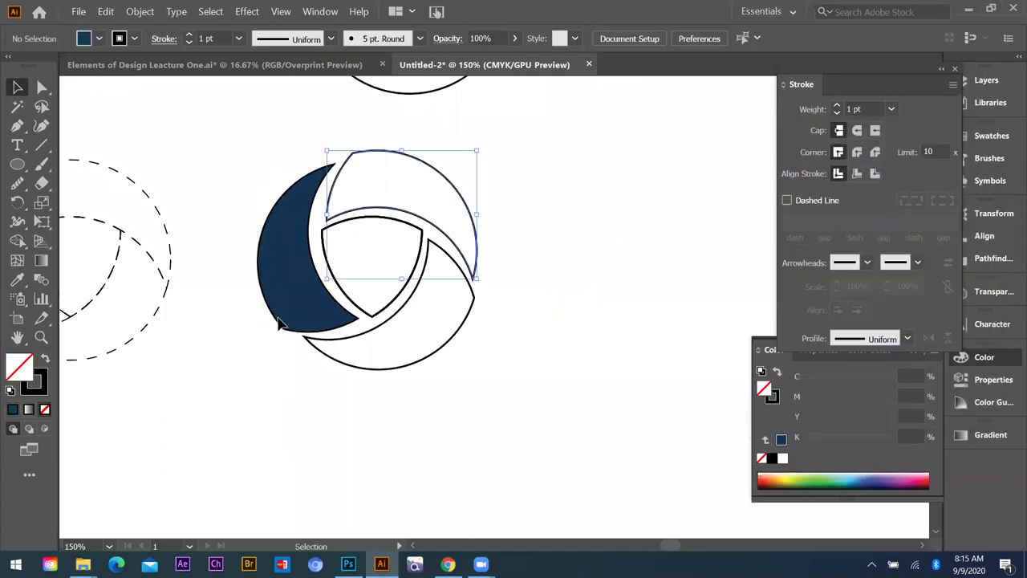
key("i")
left_click(293, 261)
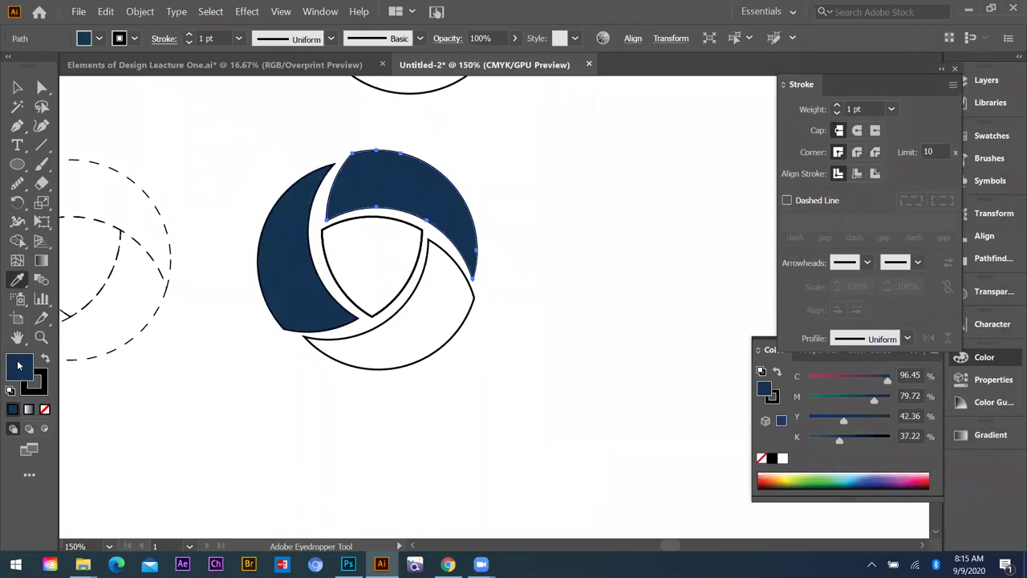
left_click(827, 278)
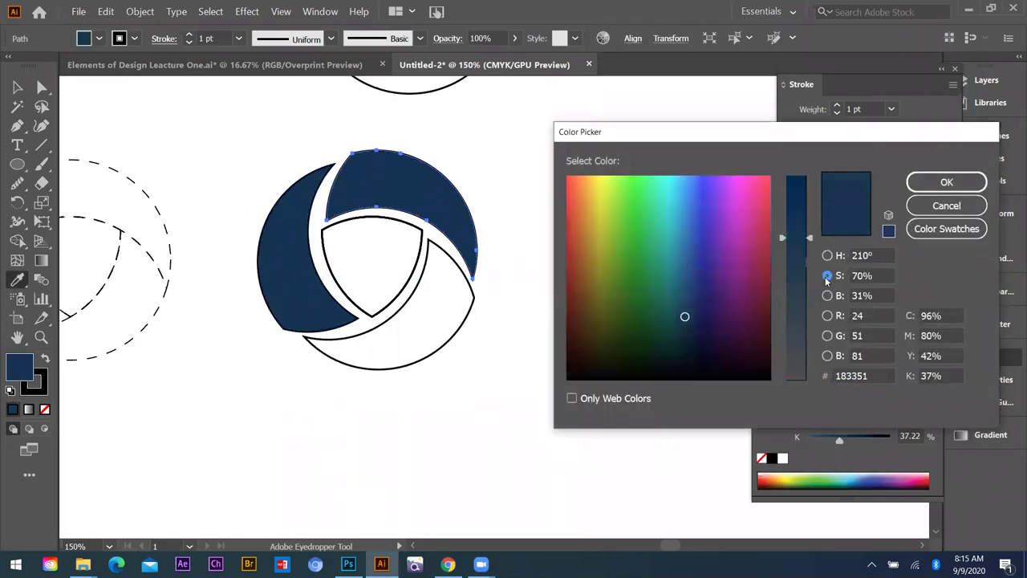
left_click(828, 255)
left_click(828, 295)
left_click_drag(797, 317, 801, 259)
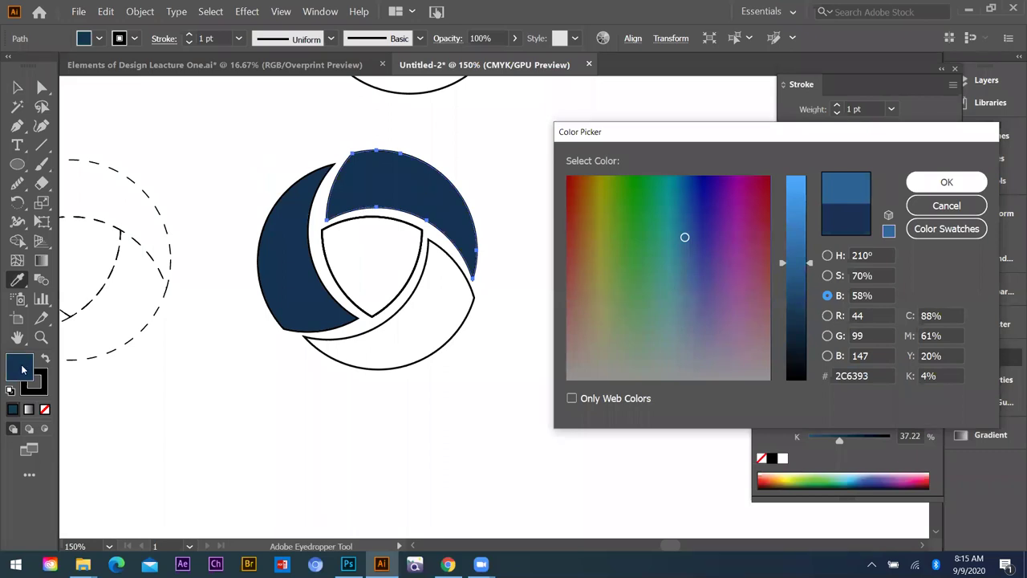
key("Return")
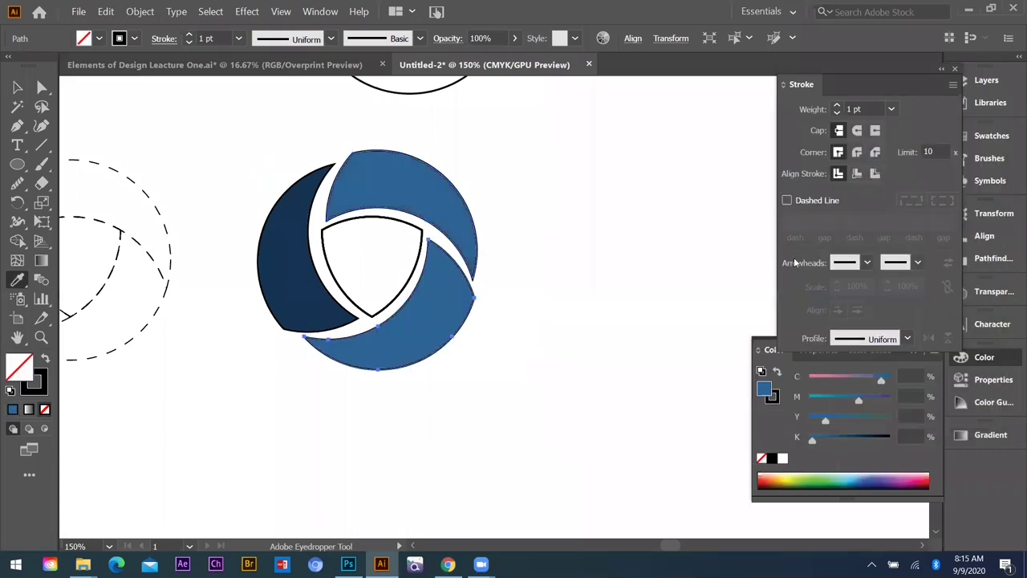
- Fill the lower segment with a lighter shade of the upper segment's blue, about C 77, M 41, Y 7, K 0
double_click(20, 367)
left_click_drag(795, 261, 796, 231)
left_click(939, 183)
left_click(16, 88)
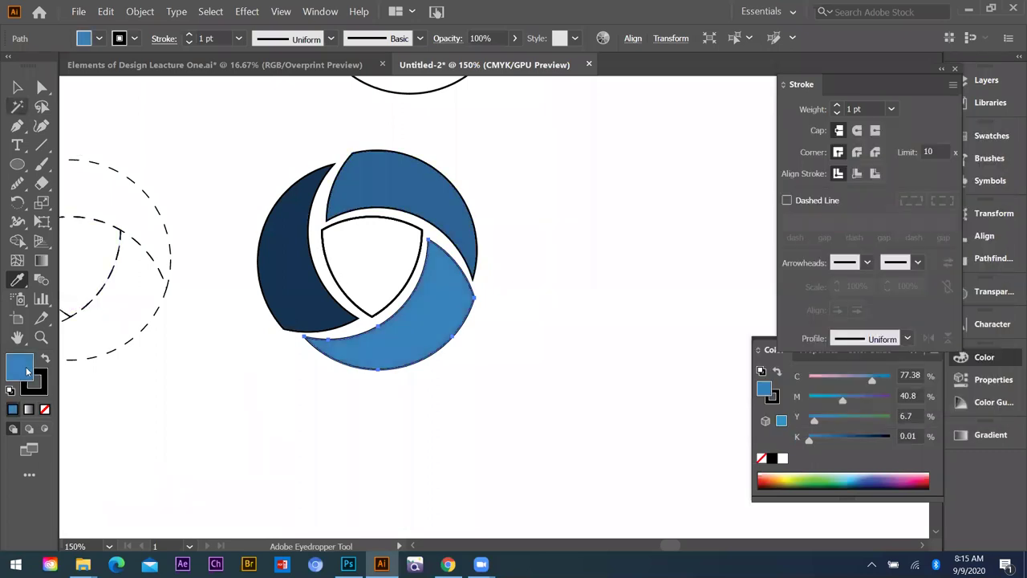
- Fill the centre shape with the lightest blue of the set, about C 67, M 23, Y 0, K 0
key("v")
left_click(323, 257)
double_click(19, 368)
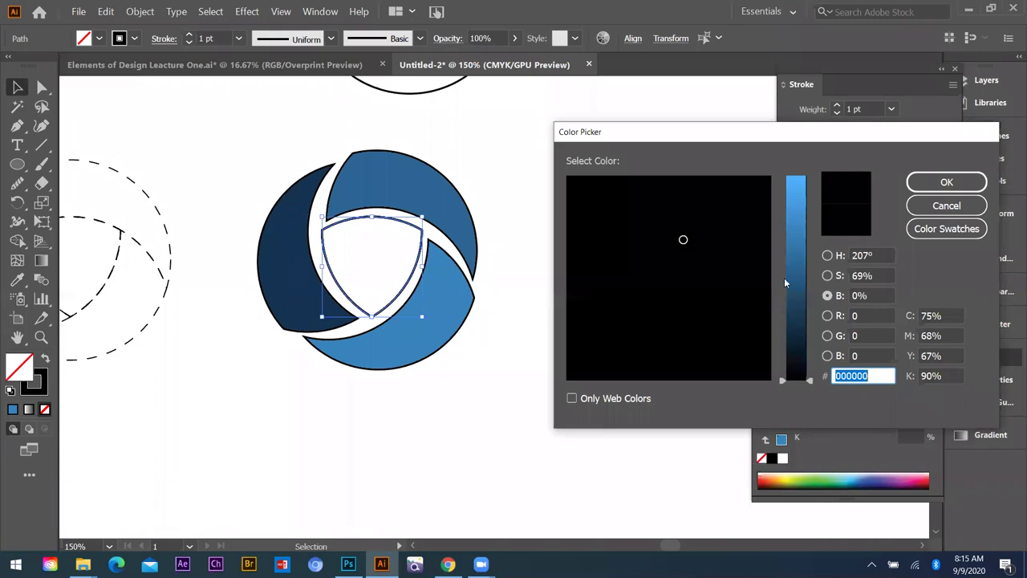
left_click(975, 182)
key("i")
left_click(432, 273)
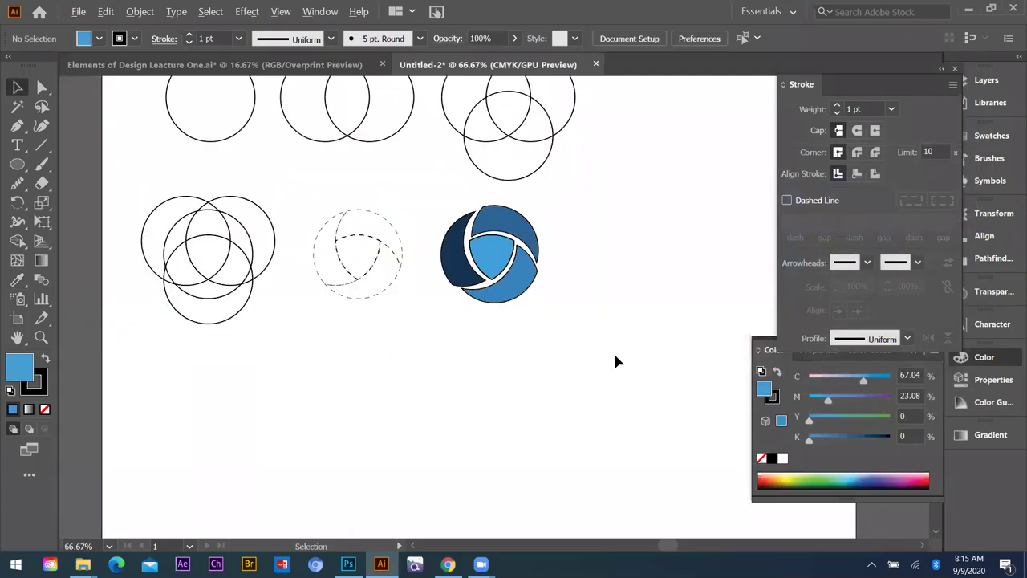
- Remove the black stroke from all four blue shapes of the logo and deselect them
scroll(540, 290, "up", 2)
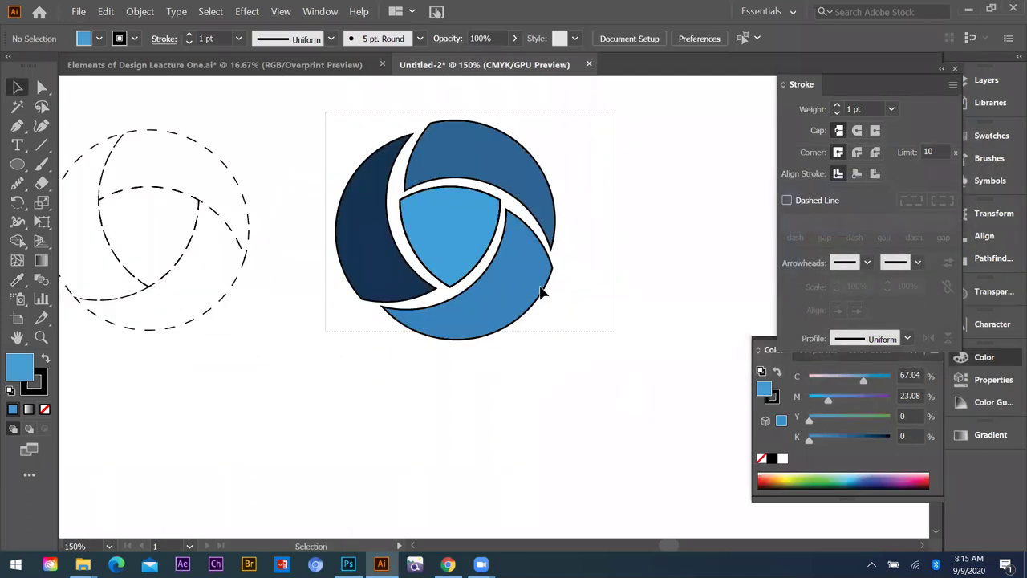
left_click_drag(615, 111, 325, 332)
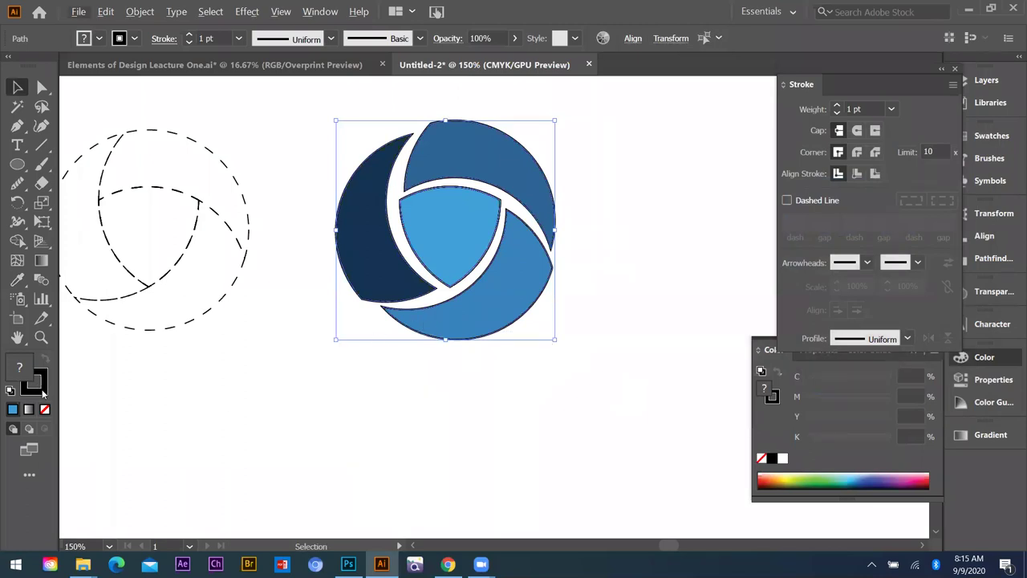
key("ctrl+1")
left_click(45, 410)
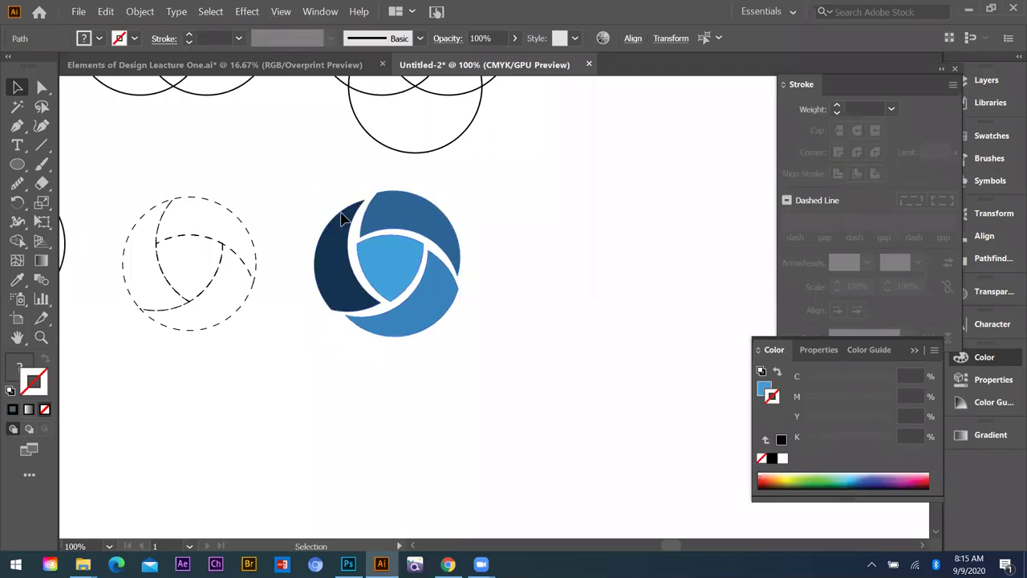
key("ctrl+shift+a")
scroll(425, 343, "down", 3)
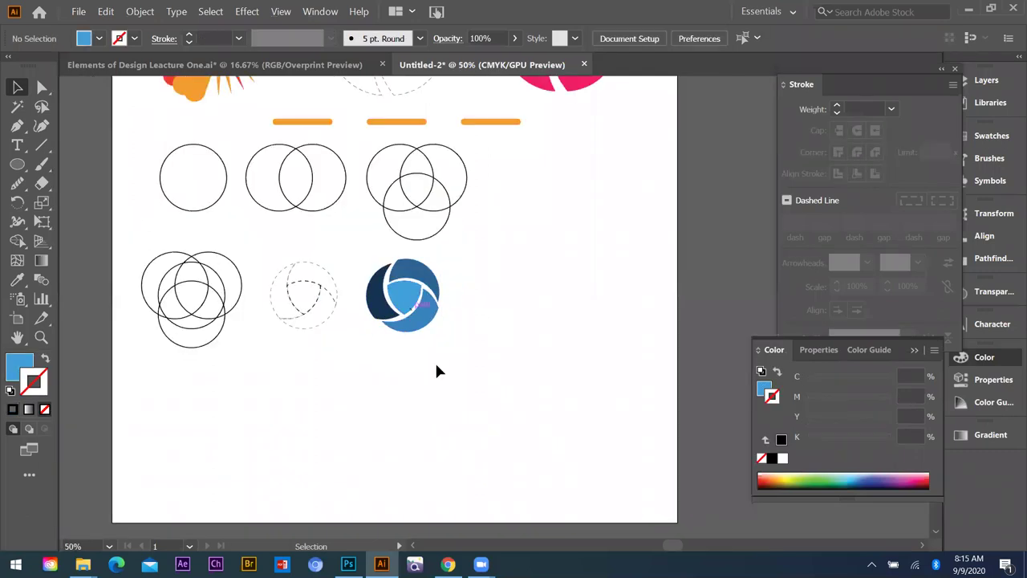
scroll(437, 363, "up", 2)
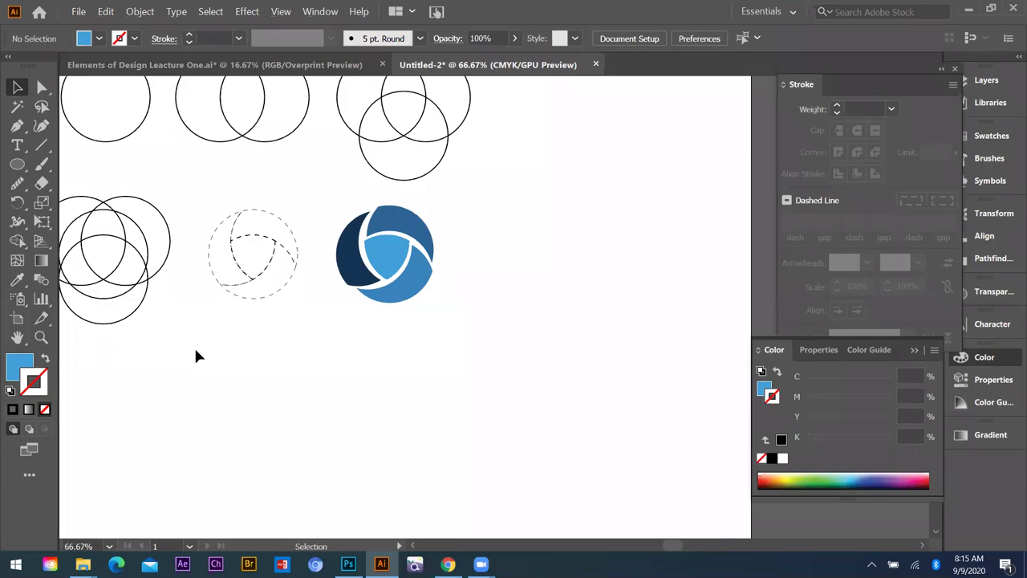
- Duplicate the four-overlapping-circles construction into the empty space right of the blue logo
scroll(268, 309, "down", 1)
left_click_drag(182, 332, 97, 216)
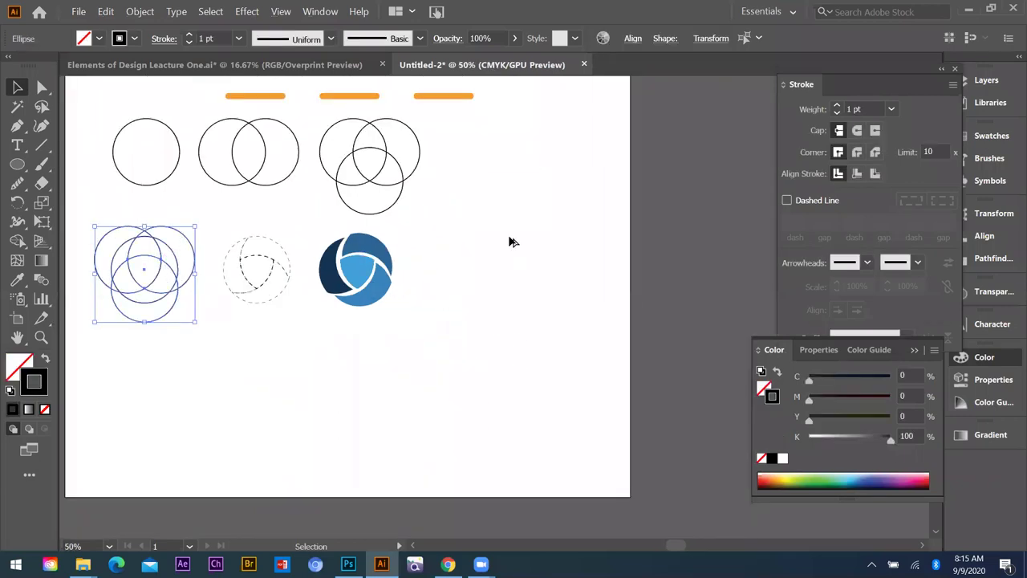
left_click_drag(195, 259, 528, 255)
- Use Shape Builder to remove the regions of the duplicate that lie outside its middle circle
key("shift+m")
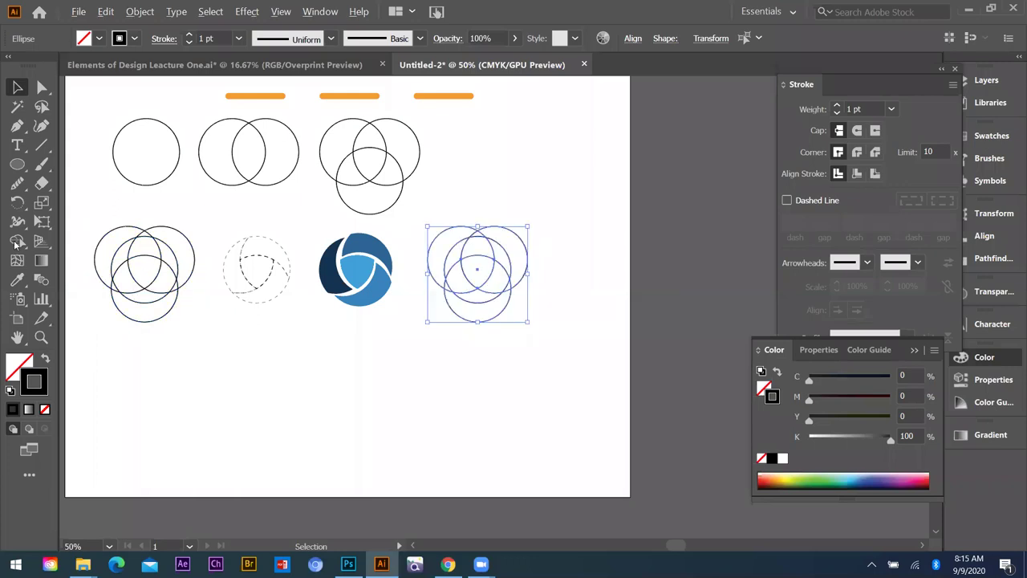
scroll(537, 276, "up", 2)
scroll(527, 285, "up", 1)
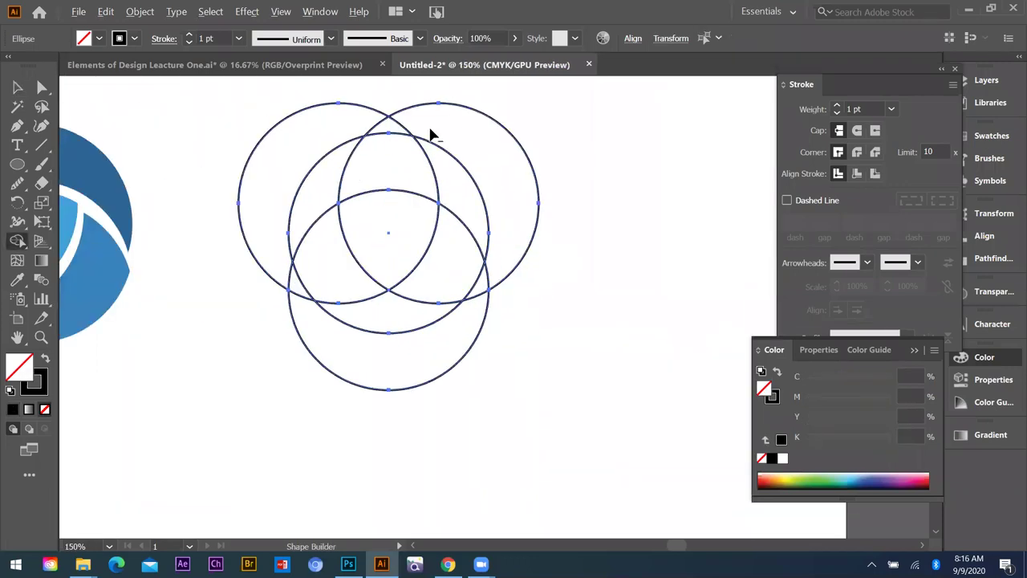
left_click(282, 269, "alt")
left_click(312, 324, "alt")
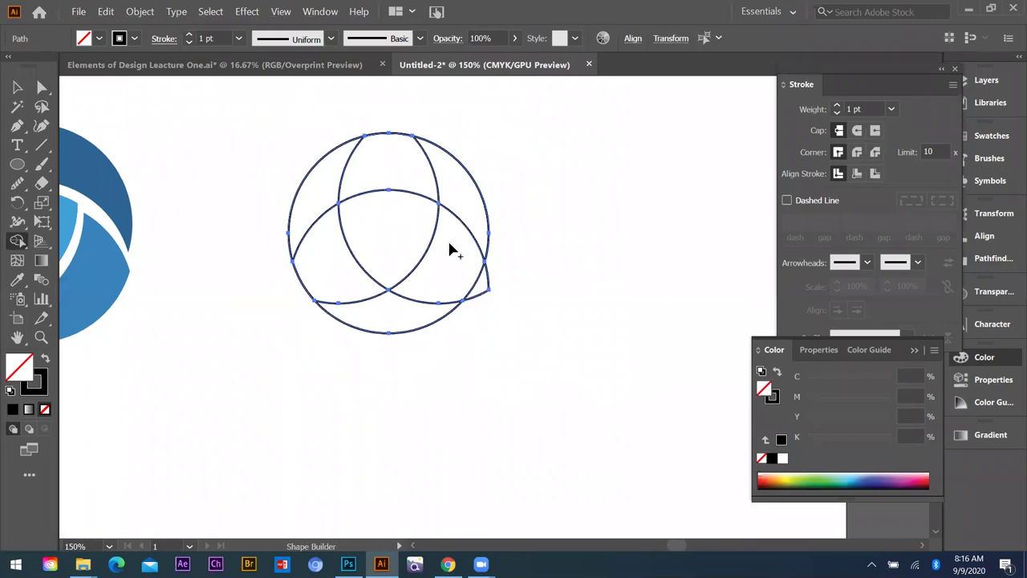
- Merge the remaining outer regions with Shape Builder into three swirl segments around the centre shape
left_click(432, 277)
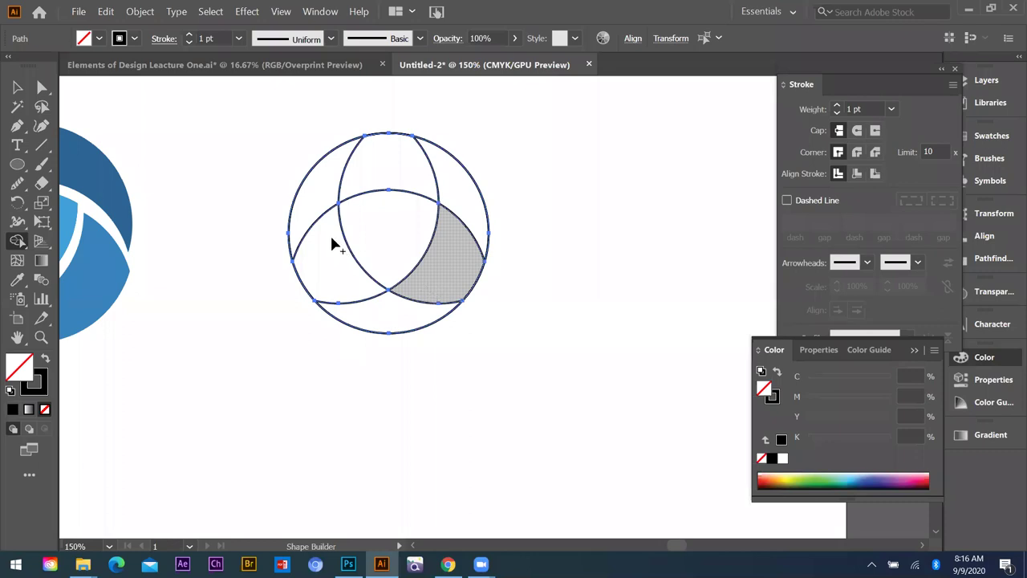
left_click_drag(401, 164, 456, 185)
mouse_move(340, 222)
left_mouse_down()
mouse_move(302, 215)
mouse_move(297, 201)
left_mouse_up()
- Move the three outer swirl segments to the right, away from the centre shape, and delete the centre shape
left_click(18, 89)
left_click(278, 191)
scroll(278, 191, "down", 2)
left_click_drag(370, 163, 348, 186)
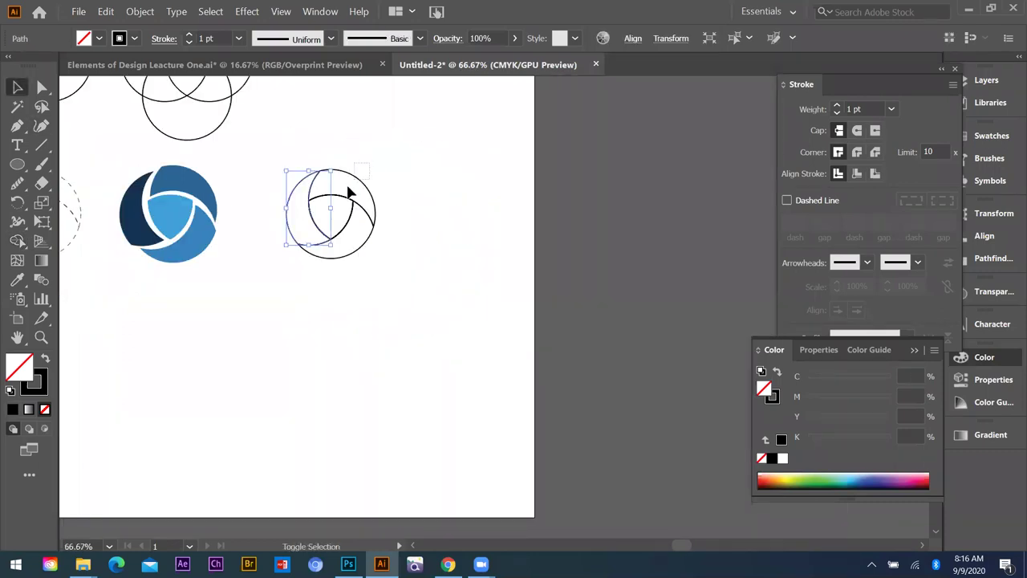
left_click(314, 184)
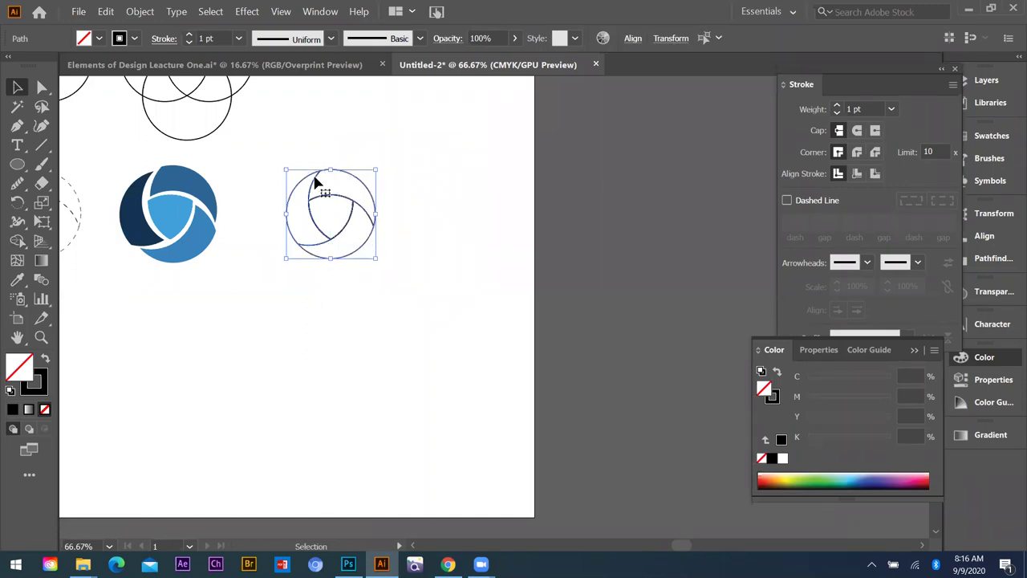
left_click_drag(314, 182, 445, 194)
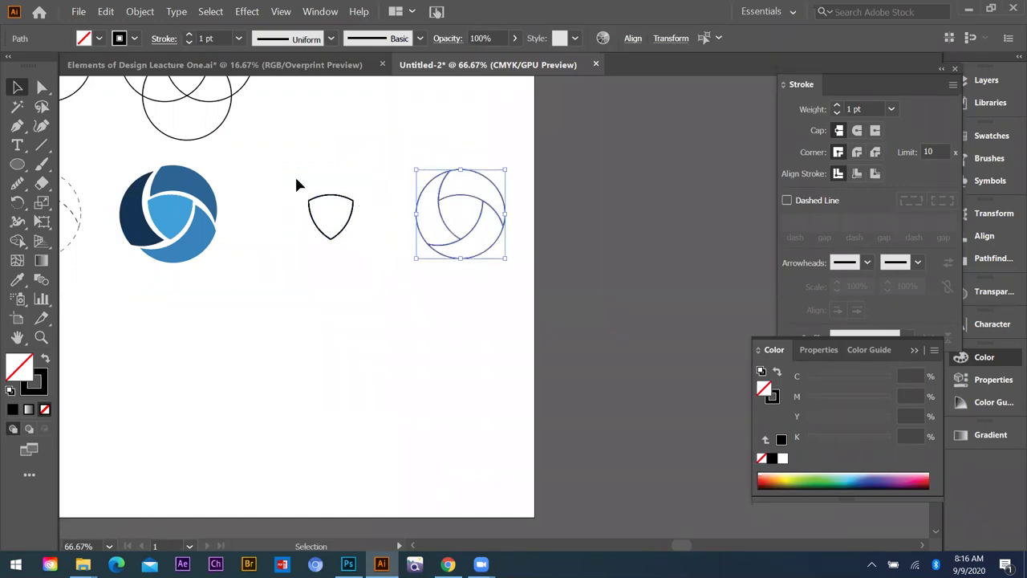
left_click(295, 174)
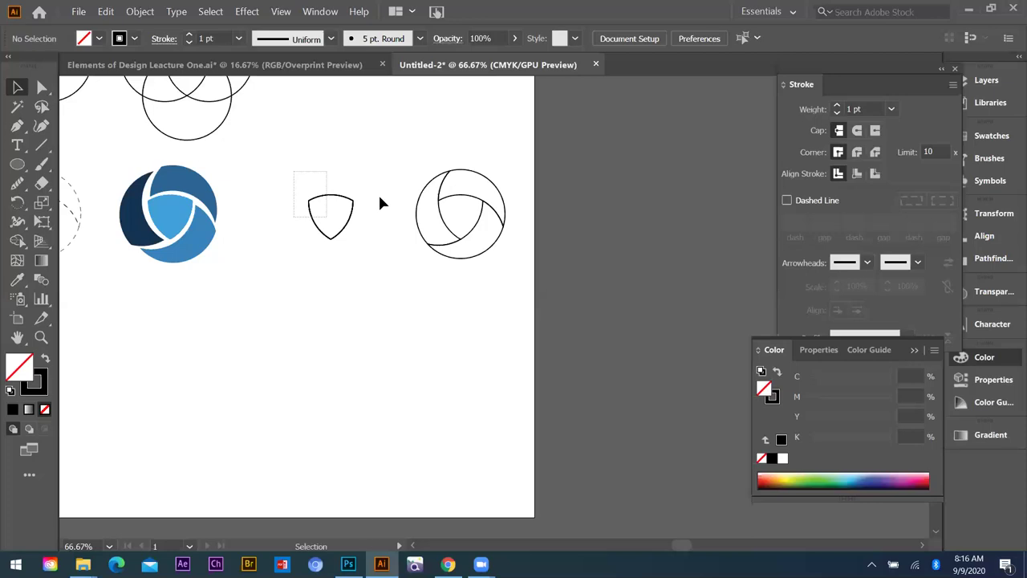
key("ctrl+minus")
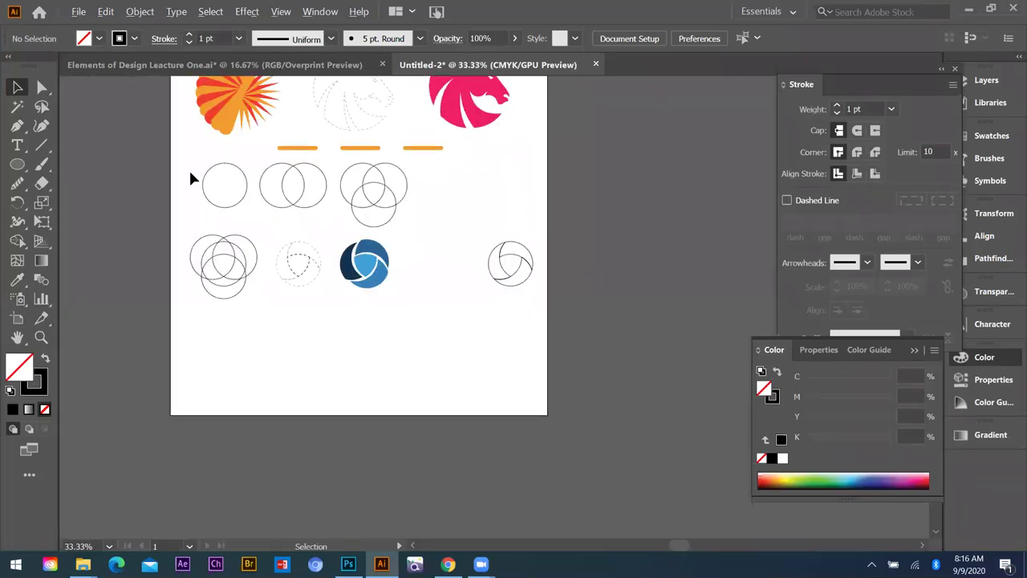
- Scale down the six circle and logo drawings together and move the group toward the artboard's left edge below the orange bars
left_click_drag(184, 166, 412, 299)
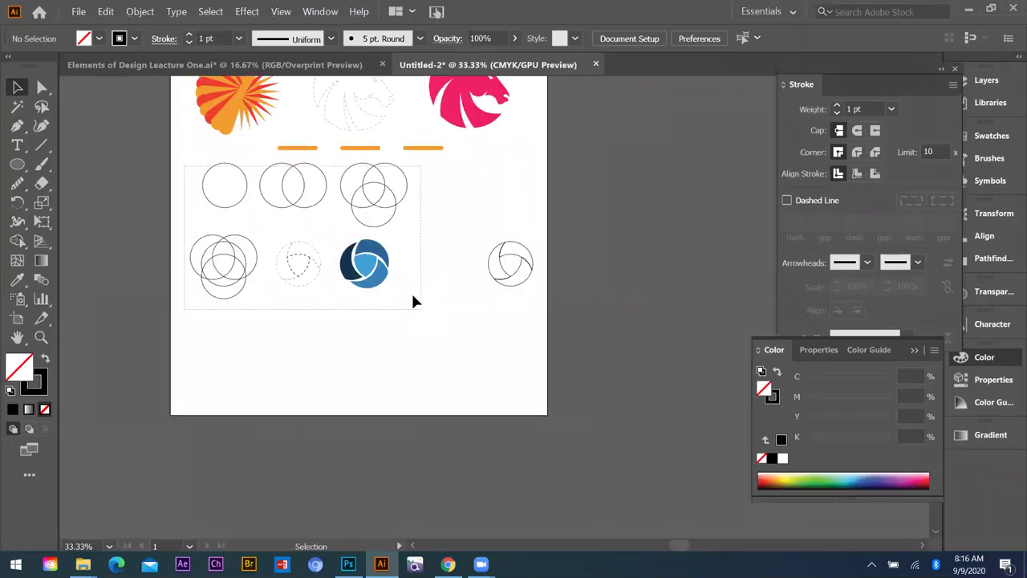
mouse_move(363, 248)
left_mouse_down()
mouse_move(287, 207)
mouse_move(404, 261)
mouse_move(436, 295)
mouse_move(359, 257)
left_mouse_up()
scroll(401, 196, "up", 2)
scroll(409, 186, "down", 1)
left_click_drag(406, 183, 444, 159)
left_click_drag(358, 178, 410, 182)
left_click_drag(220, 152, 471, 312)
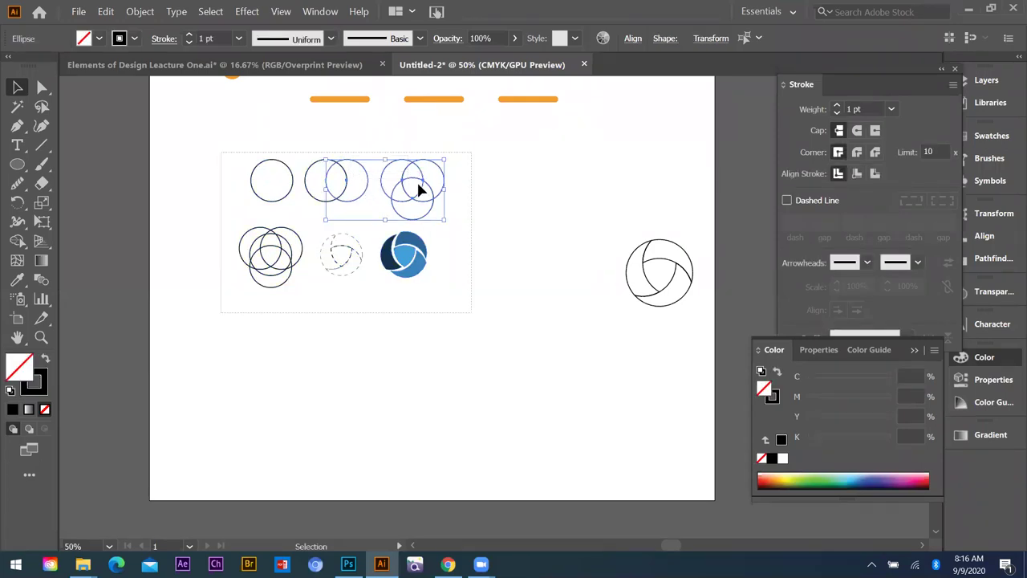
left_click_drag(410, 171, 303, 218)
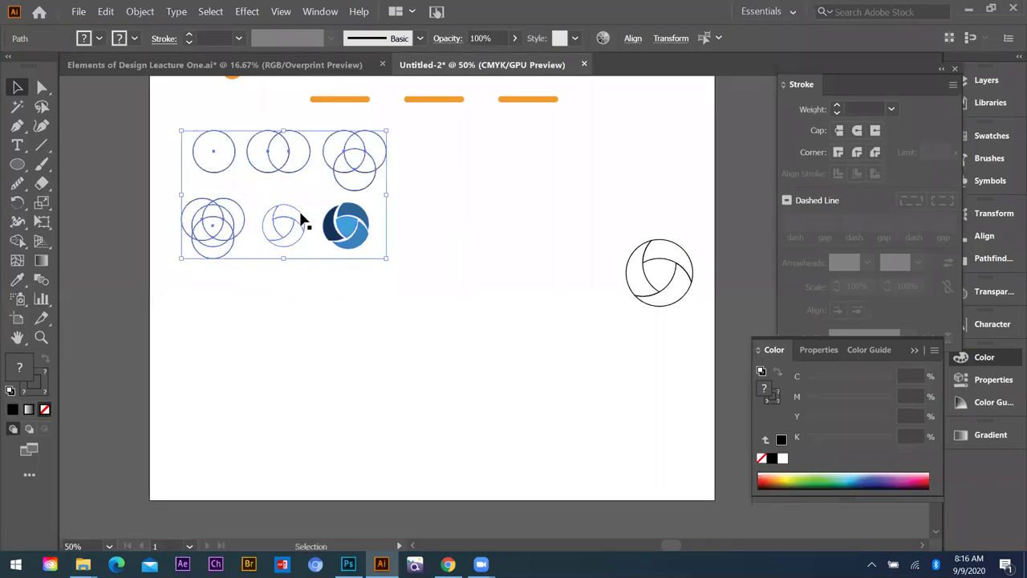
- Widen the gap between the rows by moving the lower row down and raising the three-circle figure
left_click(307, 247)
left_click_drag(190, 199, 401, 281)
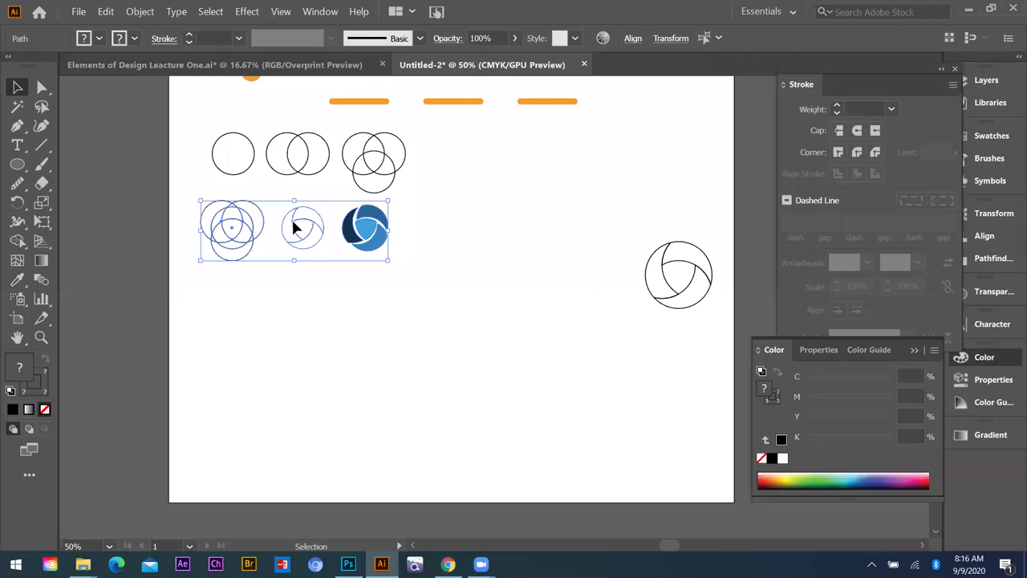
left_click_drag(295, 238, 404, 184)
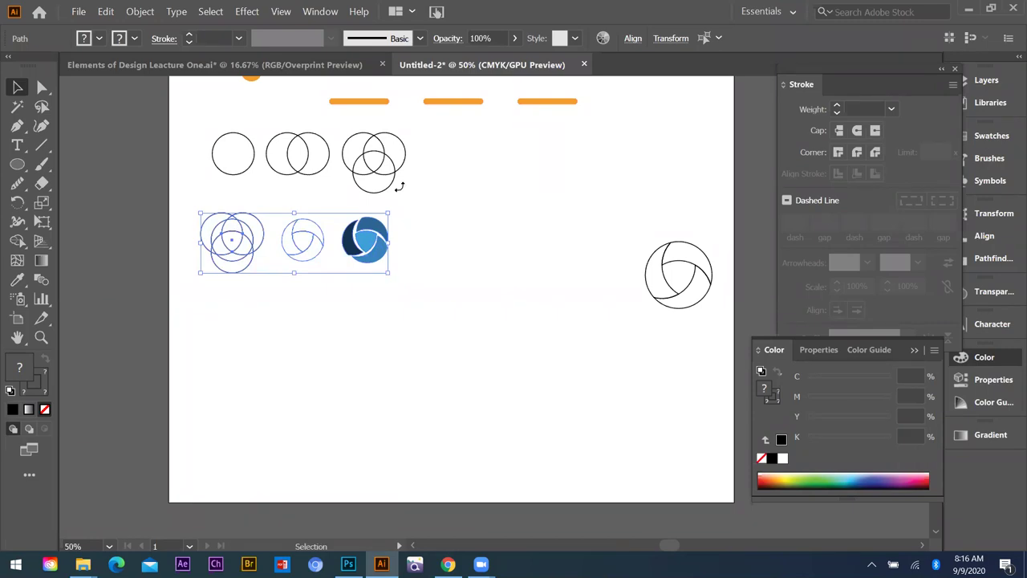
left_click(394, 184)
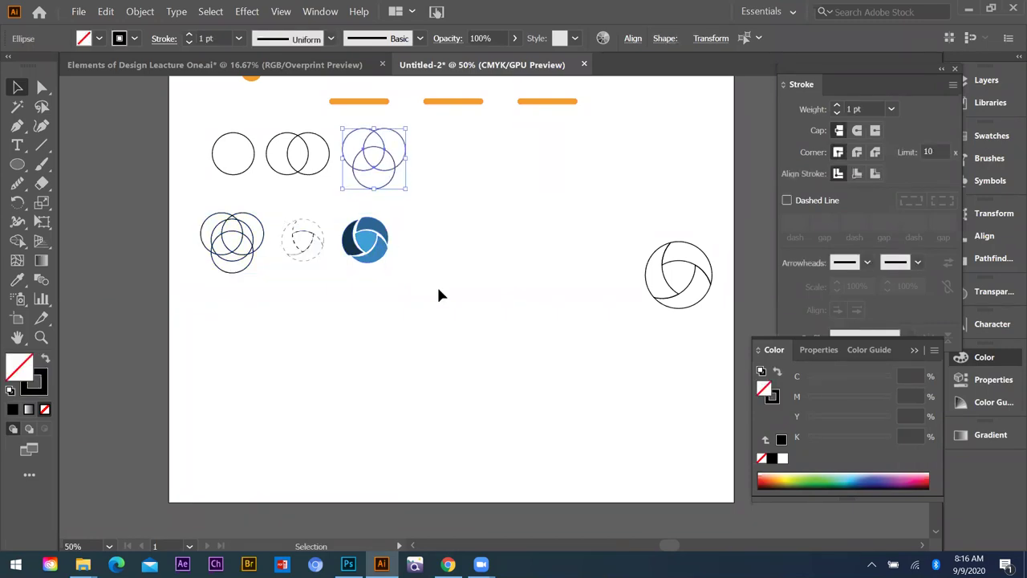
left_click(310, 234)
left_click_drag(307, 232, 346, 301)
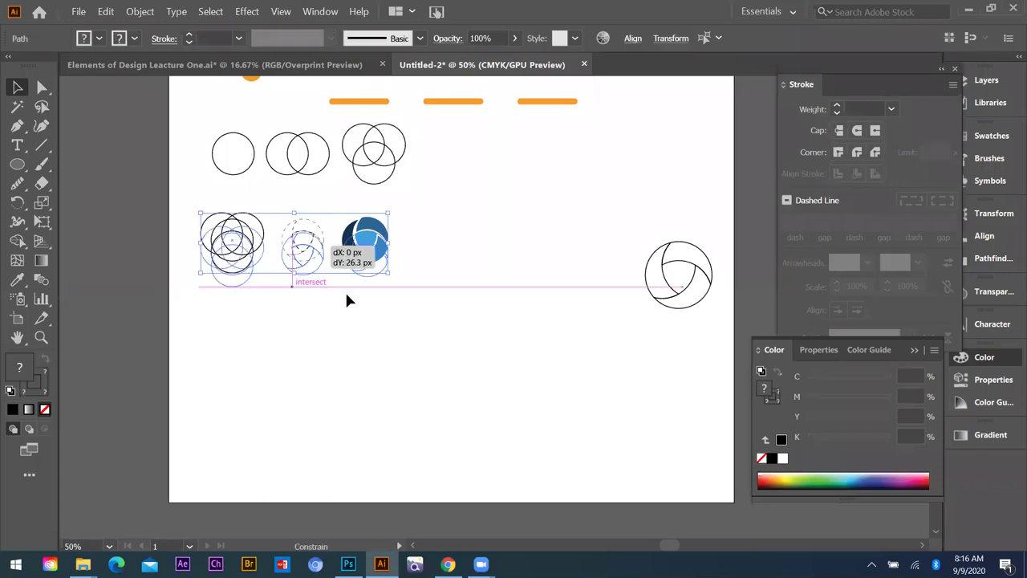
- Enlarge the blue logo slightly and nudge it and the dashed version a little to the right
left_click(384, 231)
left_click_drag(389, 220, 392, 218)
key("Right")
key("Right")
key("Right")
key("Right")
key("Right")
key("Right")
left_click(405, 305)
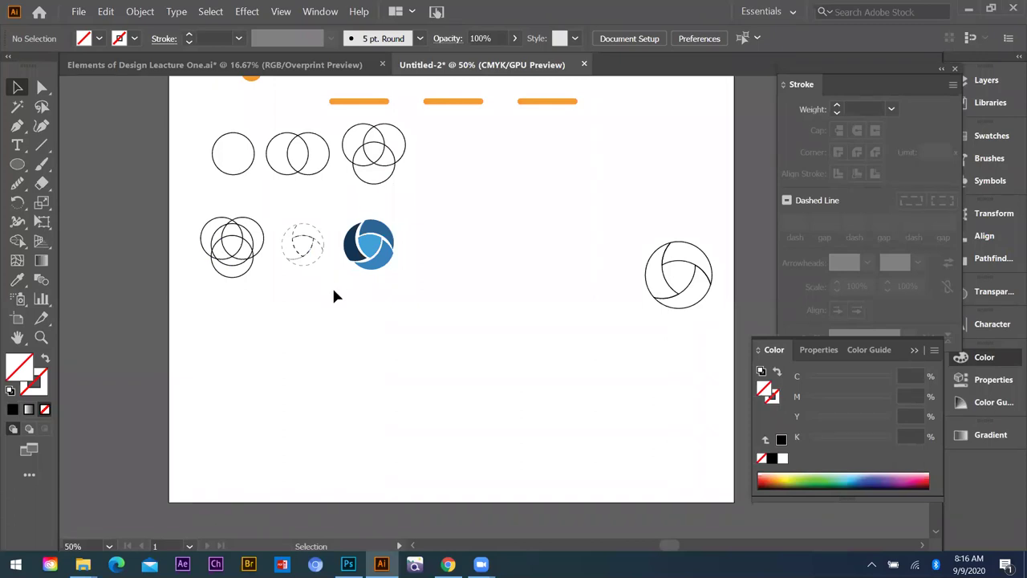
left_click(314, 228)
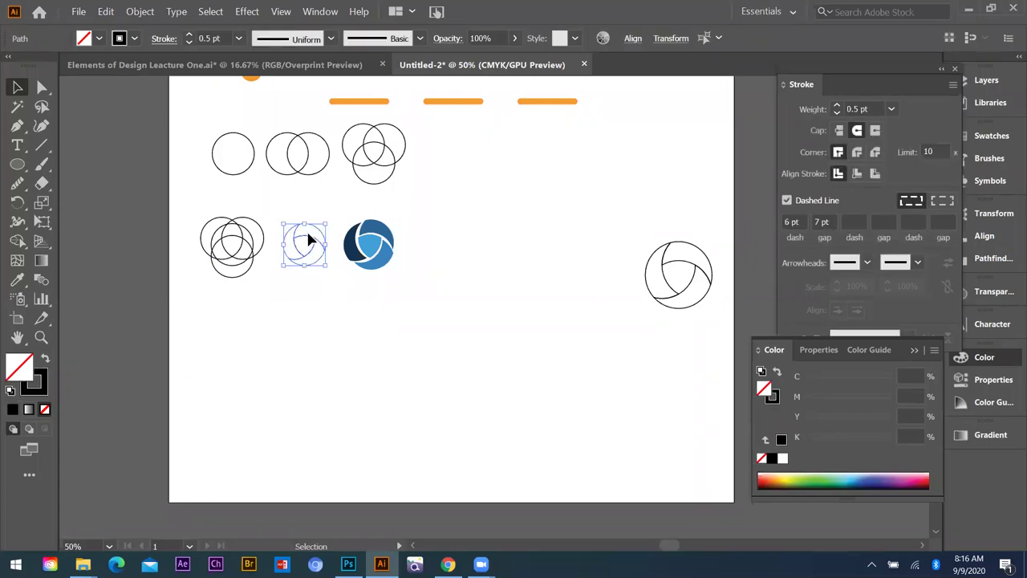
- Add the text label "STEP 1" beneath the single circle
left_click(16, 145)
left_click(227, 185)
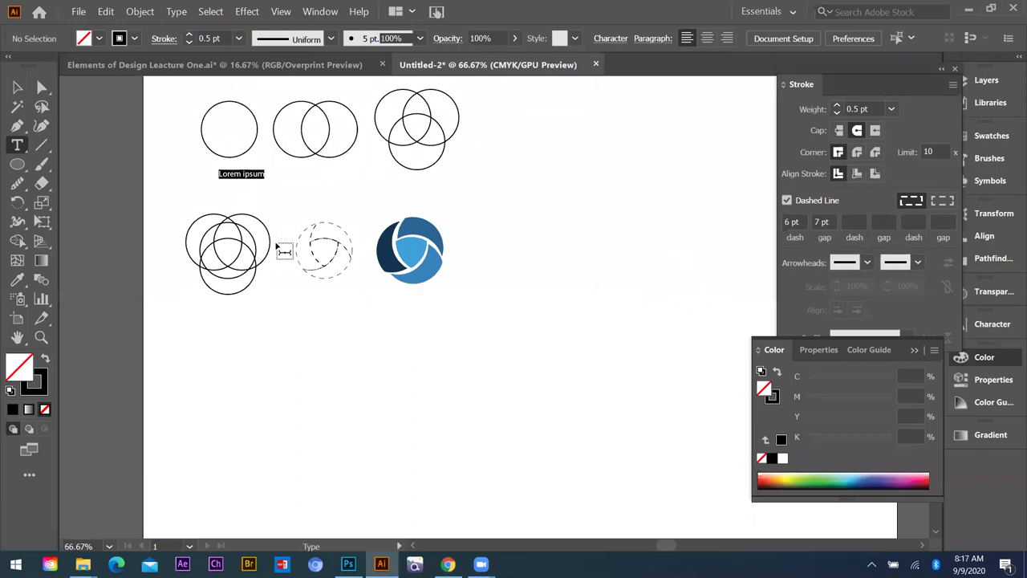
type("STEP 1")
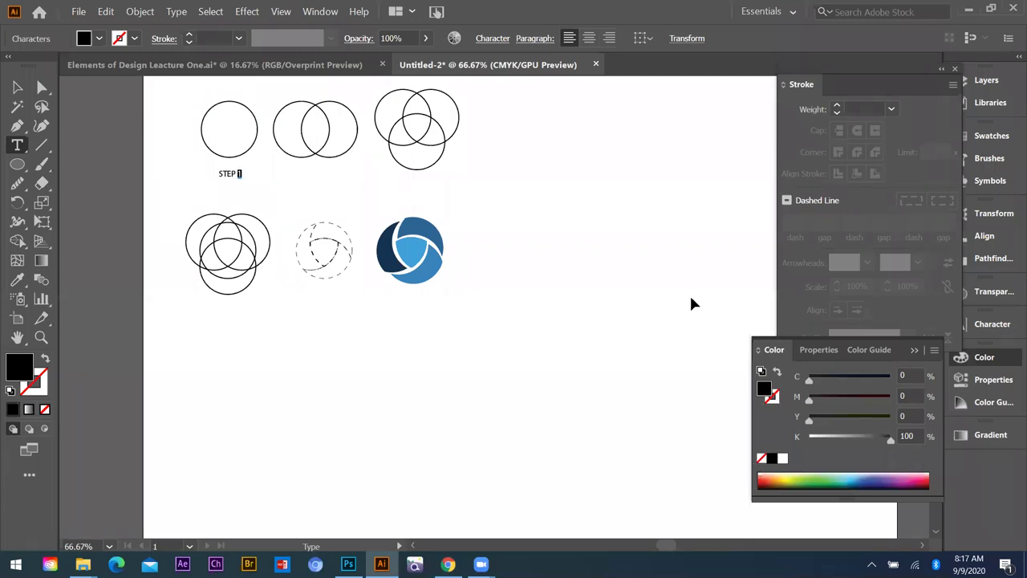
- Format the numeral 1 in the label as Myriad Pro Bold at 24 pt
key("ctrl+t")
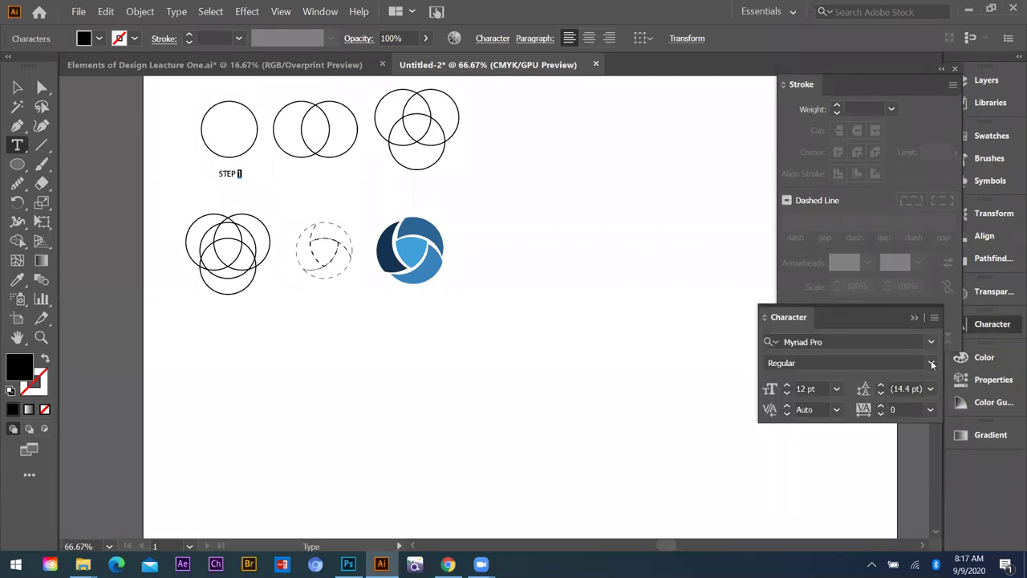
left_click(931, 364)
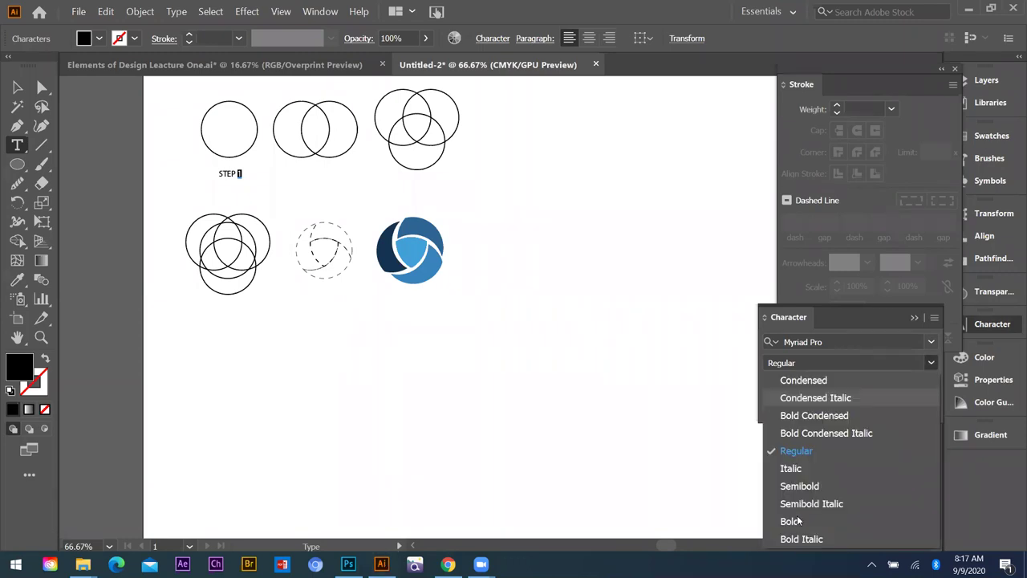
left_click(798, 518)
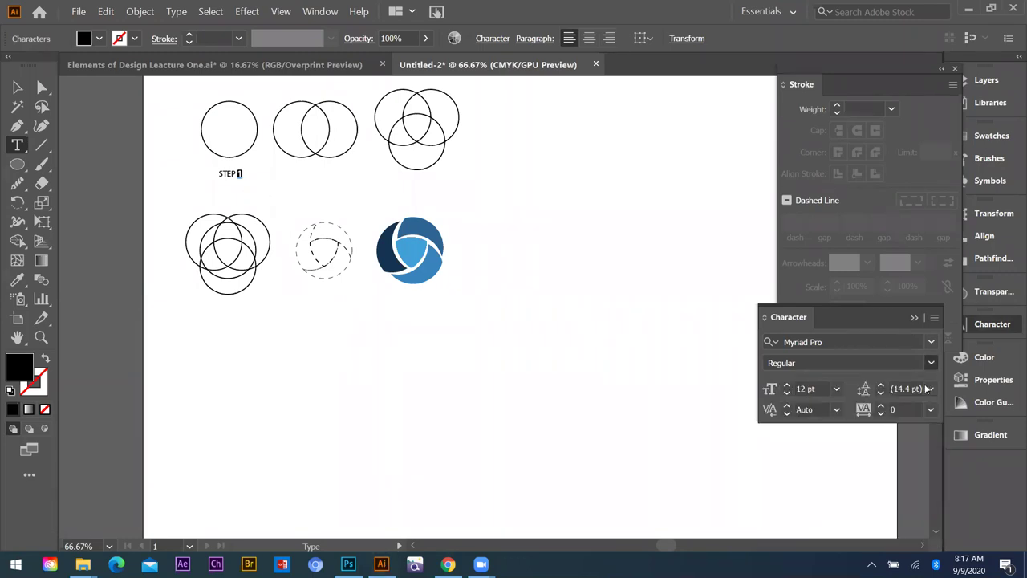
type("Bold")
left_click(836, 388)
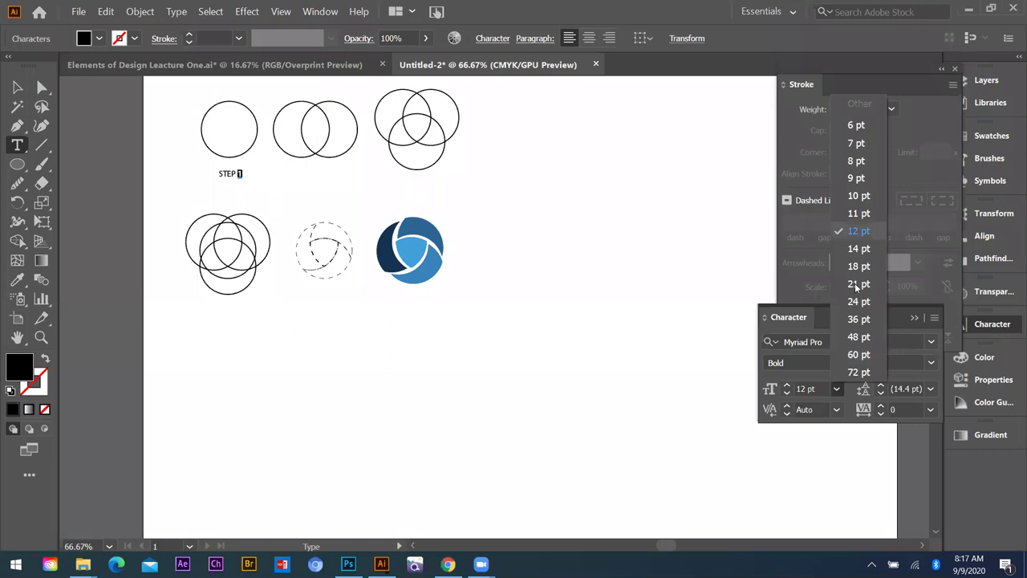
left_click(858, 302)
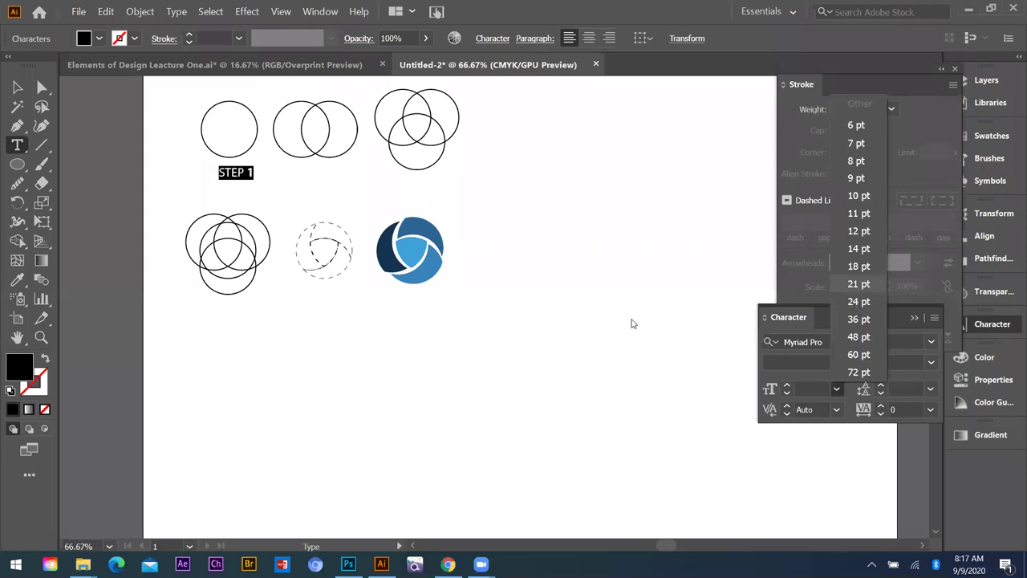
left_click(837, 390)
left_click(836, 390)
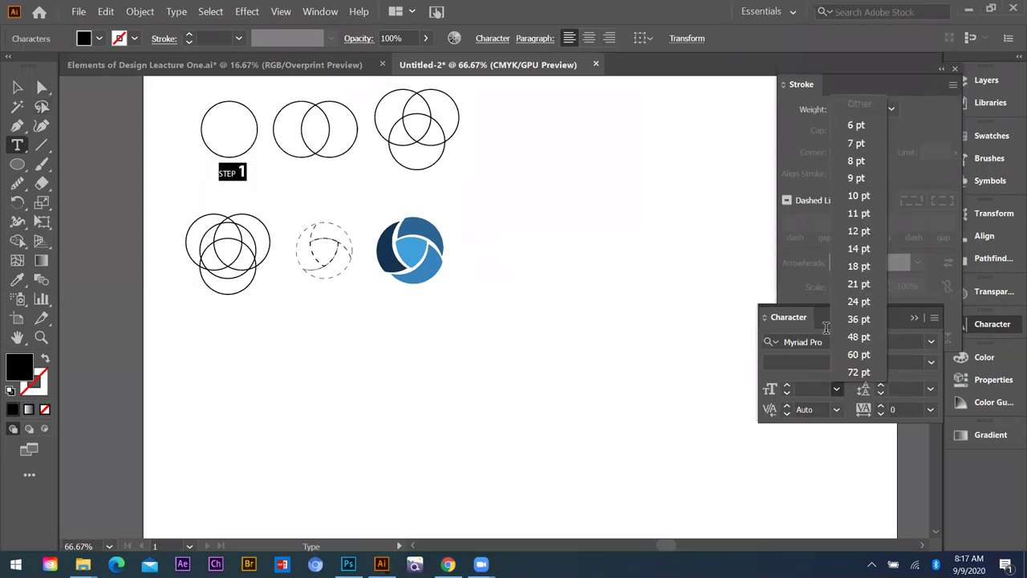
left_click(385, 230)
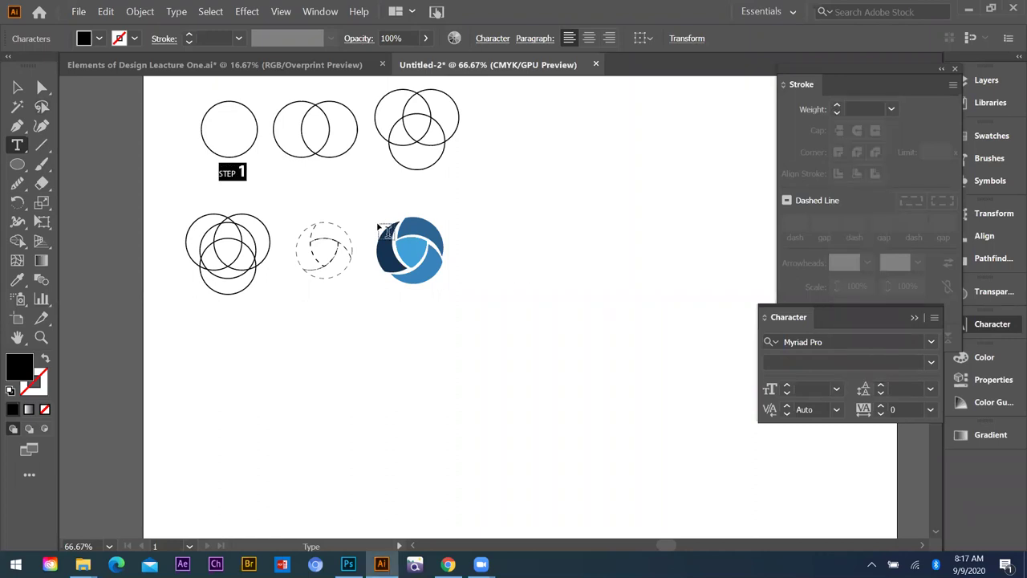
- Set the word "STEP" in the label to 24 pt
left_click(240, 172)
left_click_drag(240, 171, 200, 173)
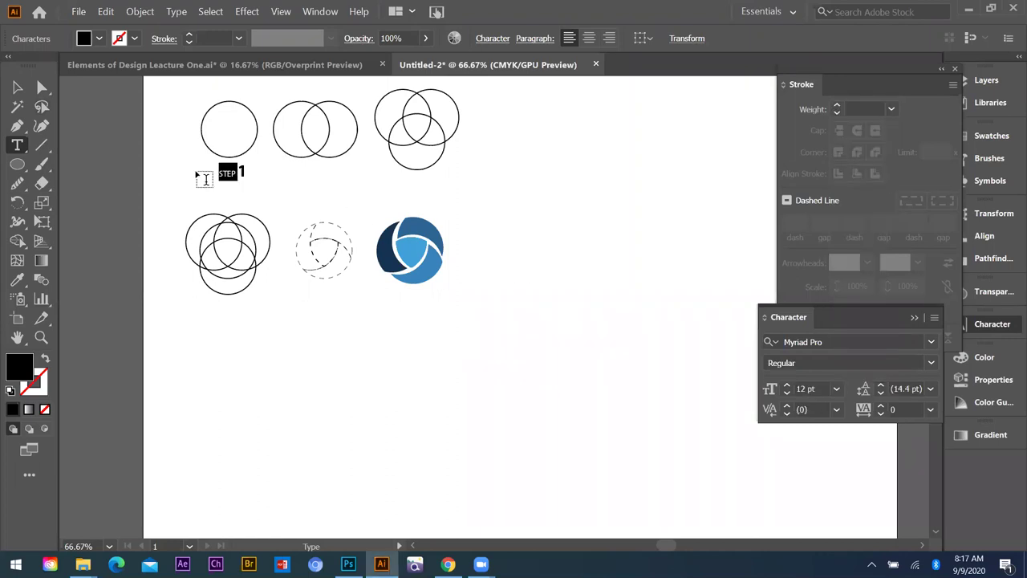
left_click(837, 389)
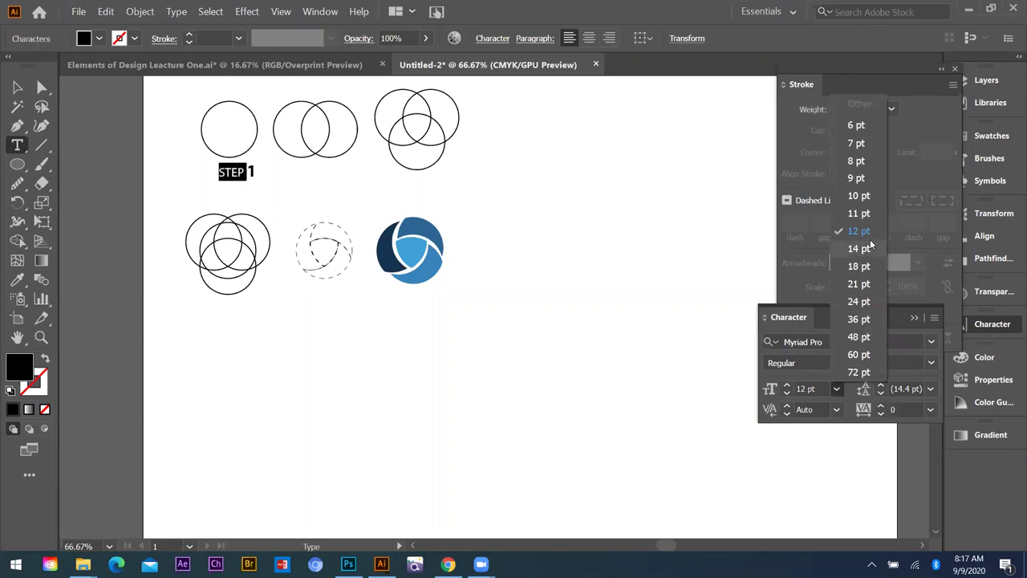
left_click(859, 302)
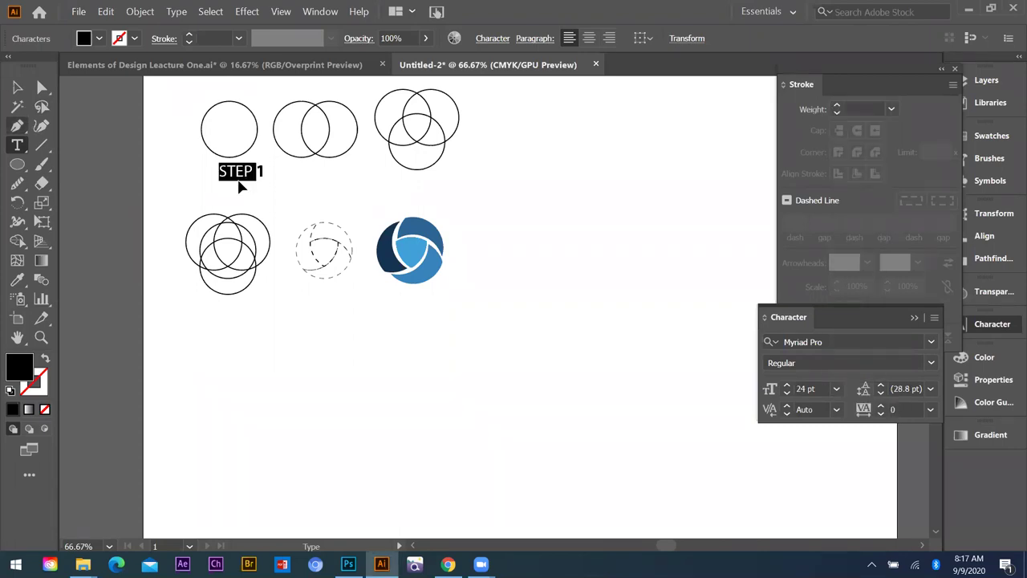
- Duplicate the STEP 1 label to the right twice at equal spacing, beneath the two-circle and three-circle figures
left_click_drag(230, 182, 316, 192)
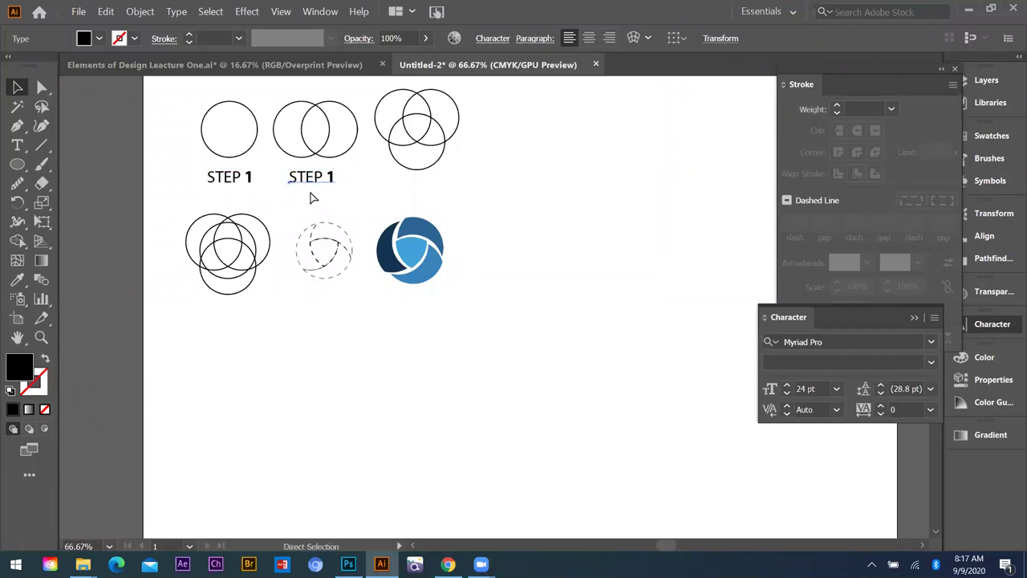
key("ctrl+d")
left_click(319, 188)
- Nudge all three labels down and slightly right to clear the circles above, and deselect them
left_click_drag(197, 175, 403, 192)
key("Down")
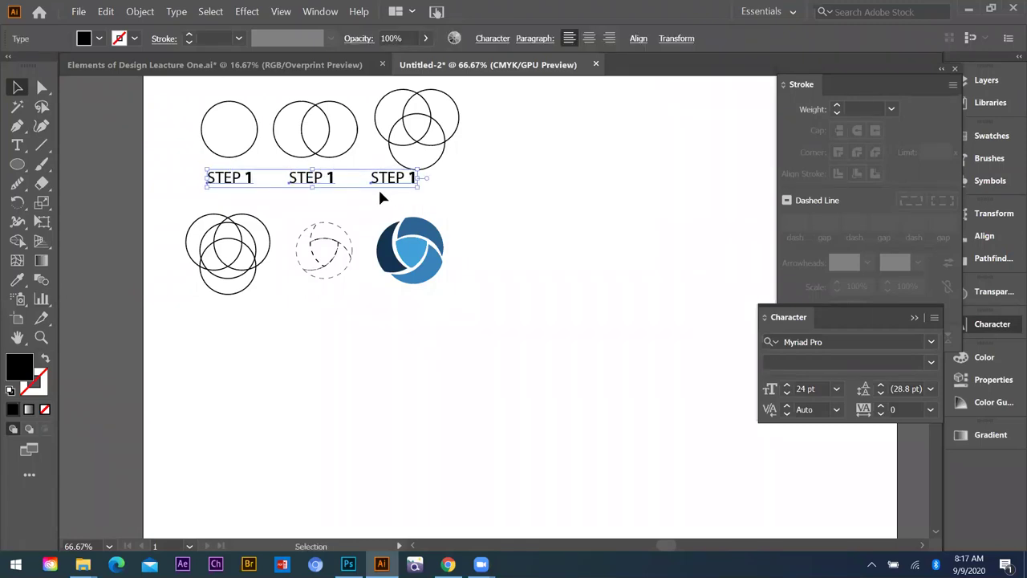
key("Down")
key("Down")
key("Down")
key("Down")
key("Down")
key("Down")
key("Down")
key("Down")
key("Right")
left_click(435, 199)
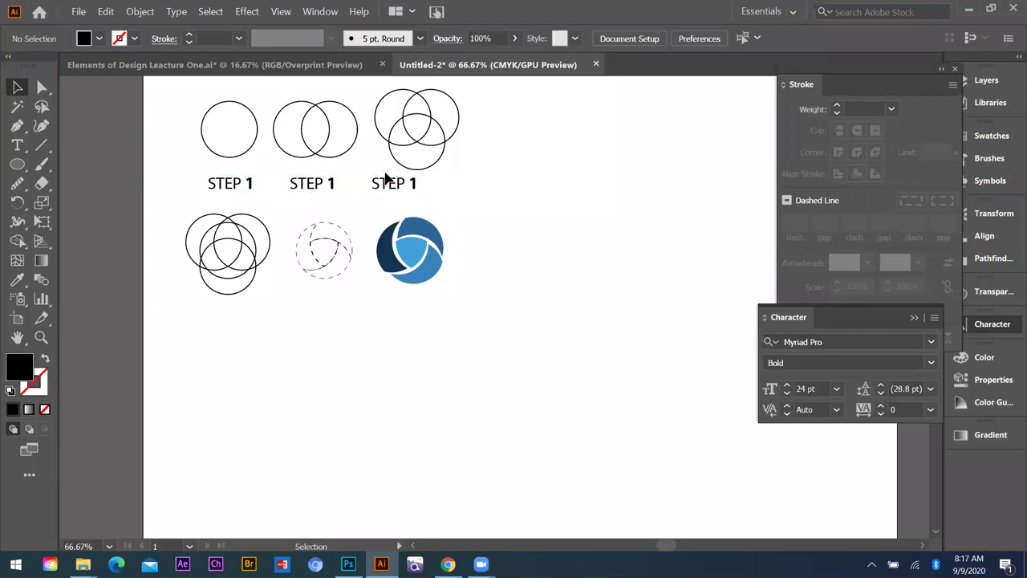
- Shift the third label to the right so it is centred beneath the three-circle figure
left_click(394, 191)
key("shift+Right")
key("shift+Right")
key("shift+Right")
- Duplicate the row of three labels straight down beneath the lower row of drawings
left_click(384, 206)
left_click_drag(383, 211, 433, 213)
left_click_drag(420, 303, 423, 321)
left_click(488, 346)
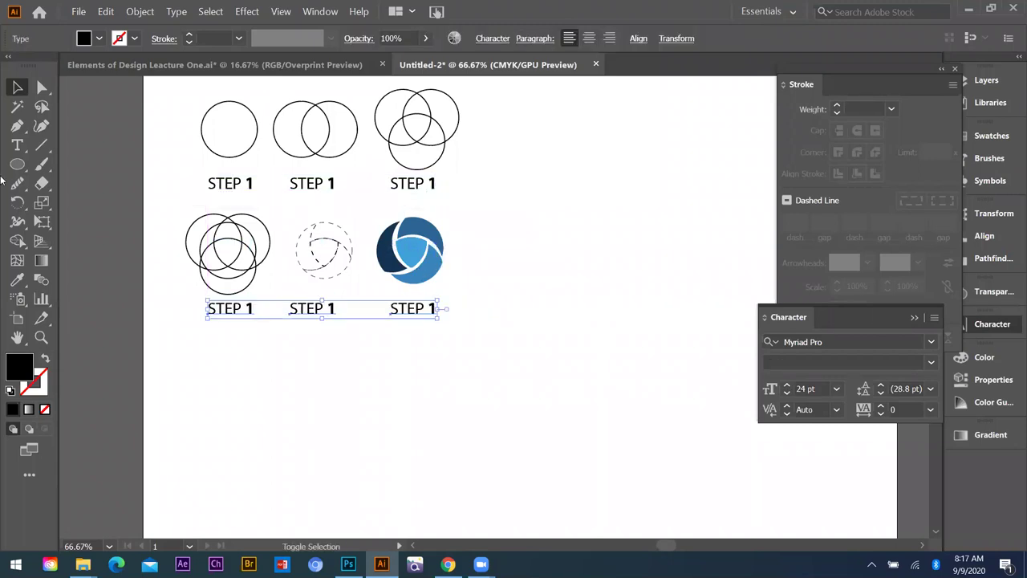
- Renumber the other five labels STEP 2 and STEP 3 in the upper row, and STEP 4, STEP 5 and STEP 6 in the lower row
left_click(25, 144)
left_click_drag(326, 184, 367, 198)
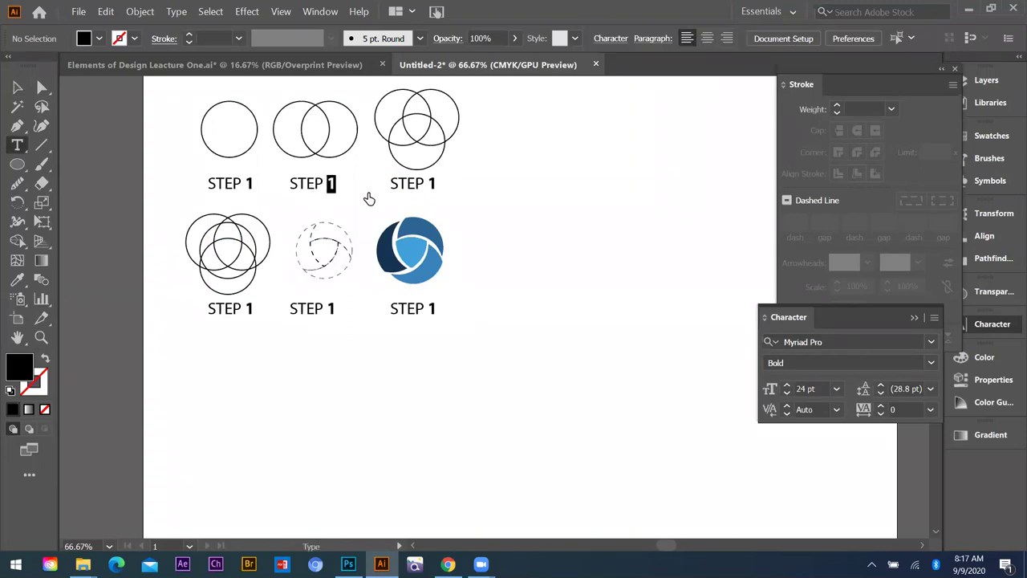
type("2")
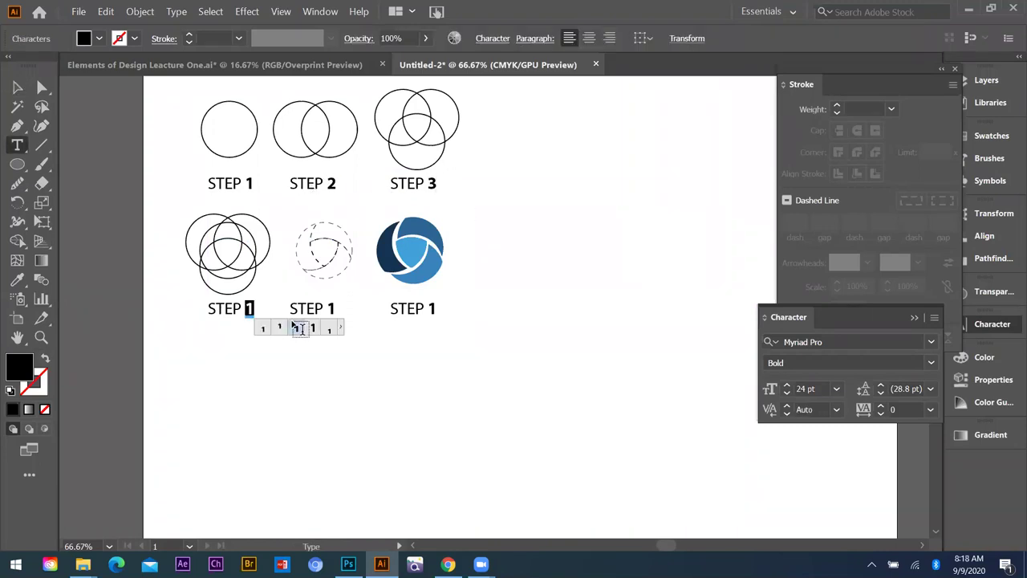
type("4")
left_click_drag(362, 313, 325, 308)
type("5")
left_click_drag(426, 309, 452, 311)
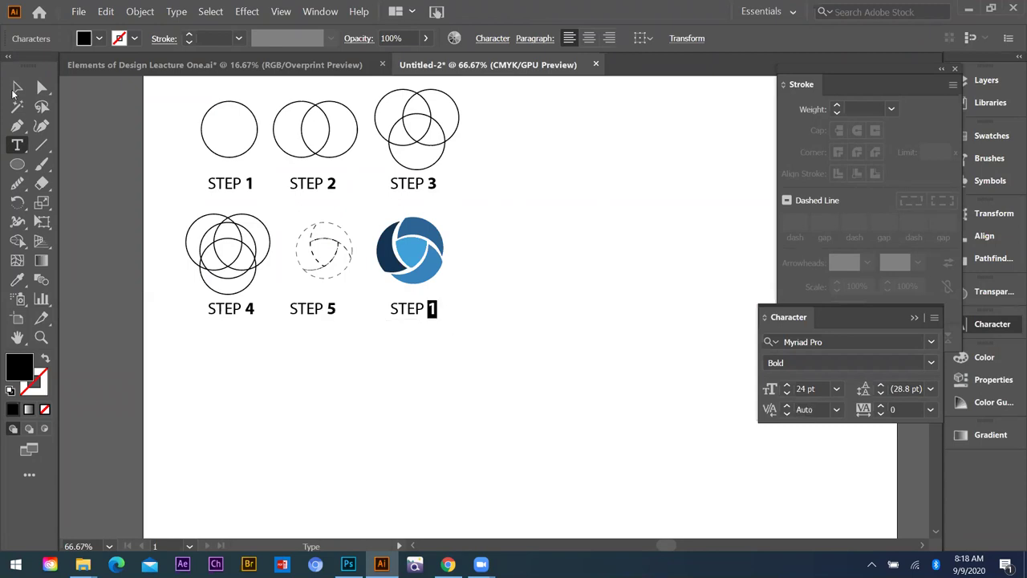
type("6")
key("Escape")
- Select all six step labels in both rows, recolour their fill to a medium grey, and deselect them
left_click(180, 184)
left_click_drag(178, 177, 445, 197)
left_click_drag(195, 303, 498, 337)
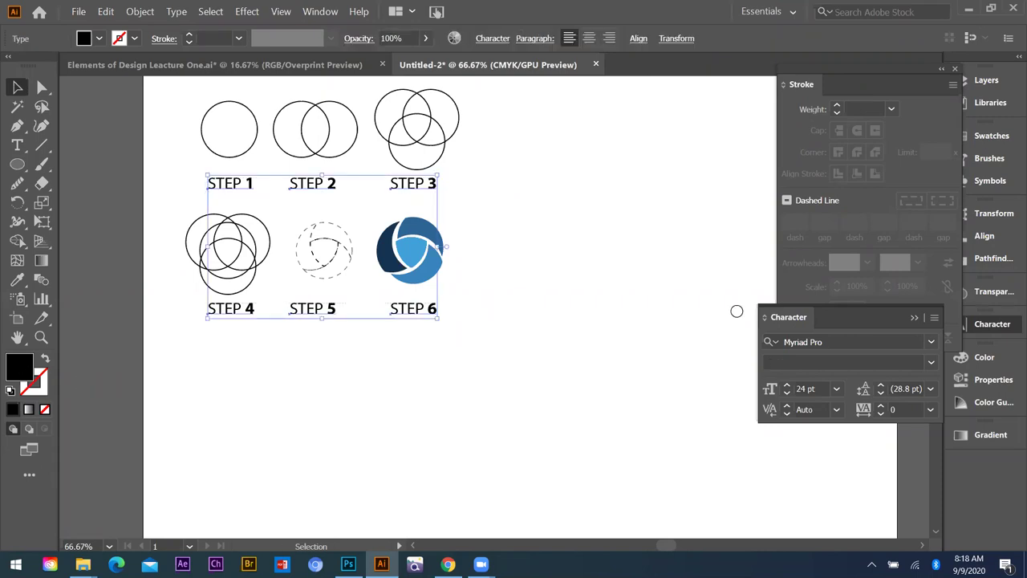
left_click_drag(797, 272, 798, 256)
left_click(827, 256)
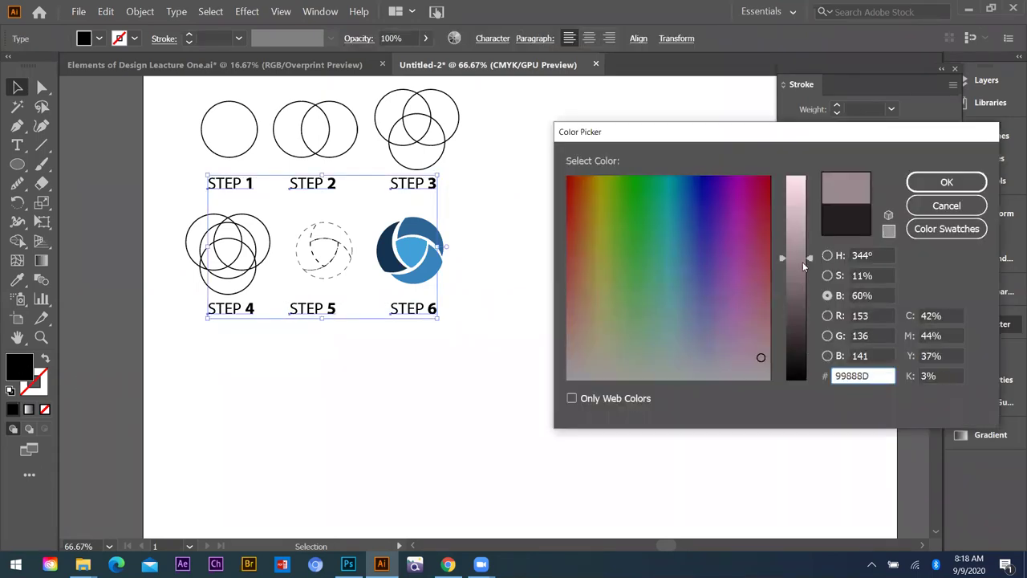
left_click(572, 233)
left_click(571, 270)
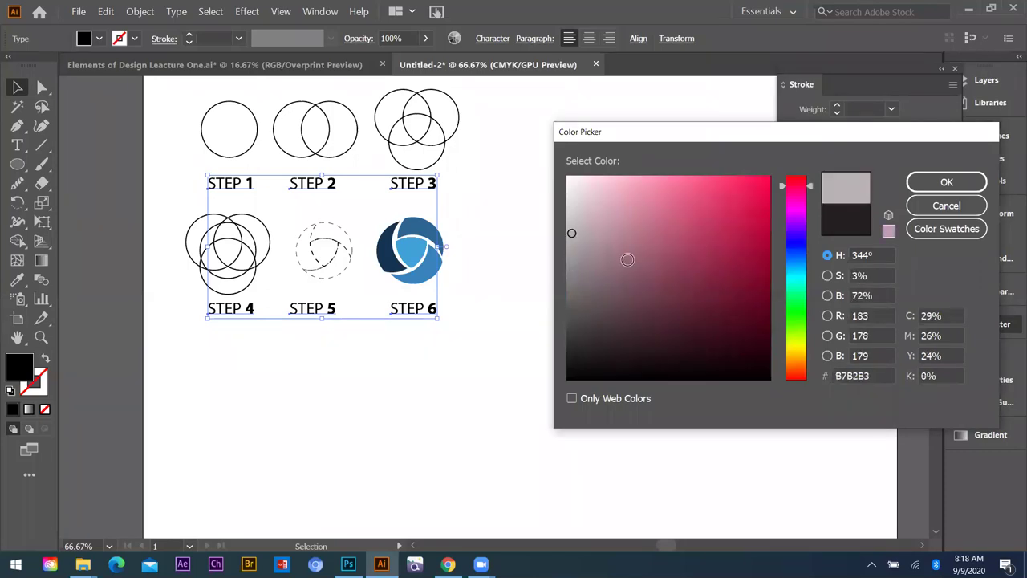
left_click(931, 183)
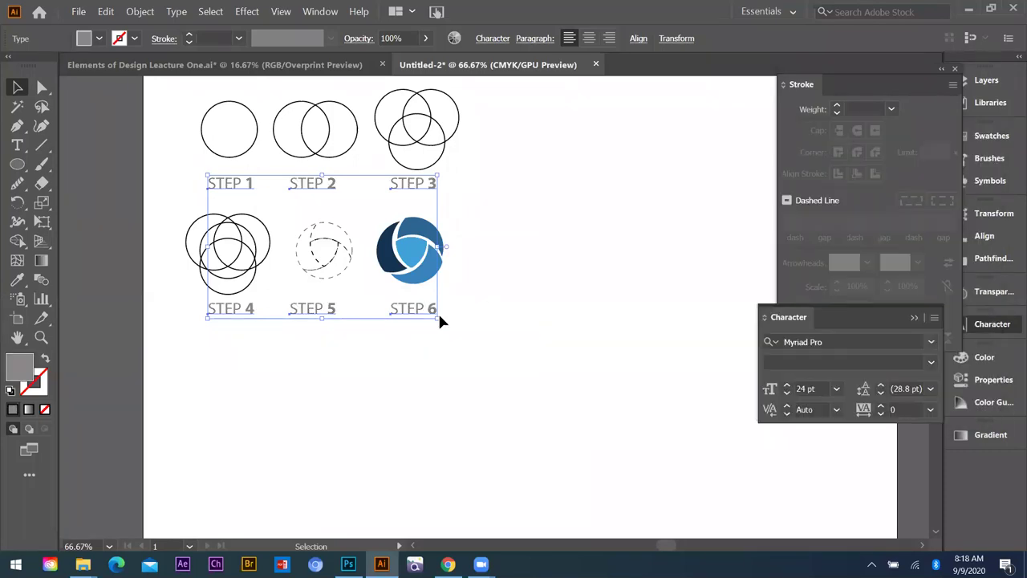
left_click(126, 312)
- Move the outlined swirl at the artboard's right edge up and left, closer to the step drawings
scroll(126, 311, "down", 2)
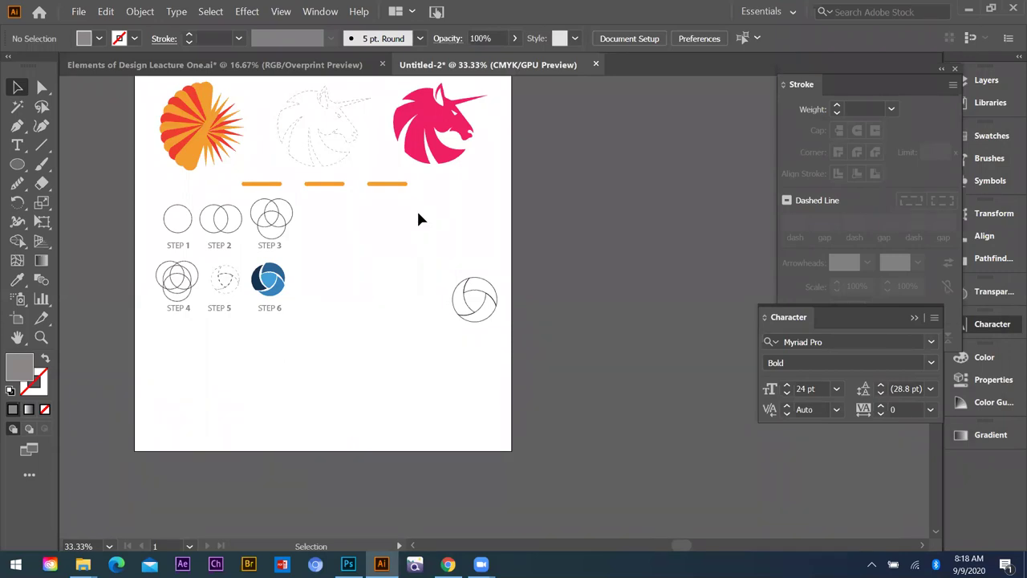
scroll(417, 218, "up", 2)
left_click(580, 275)
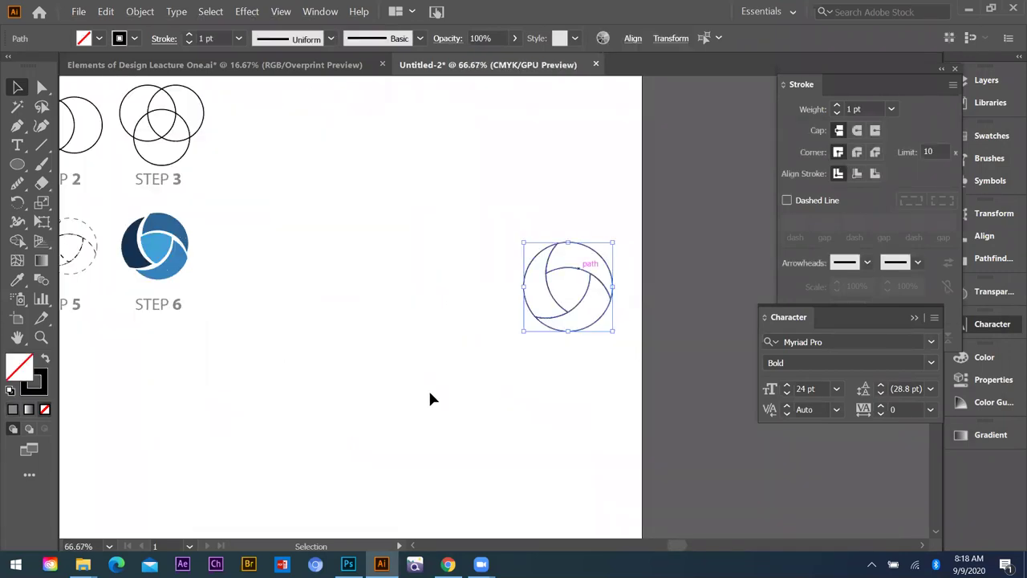
left_click_drag(599, 308, 404, 230)
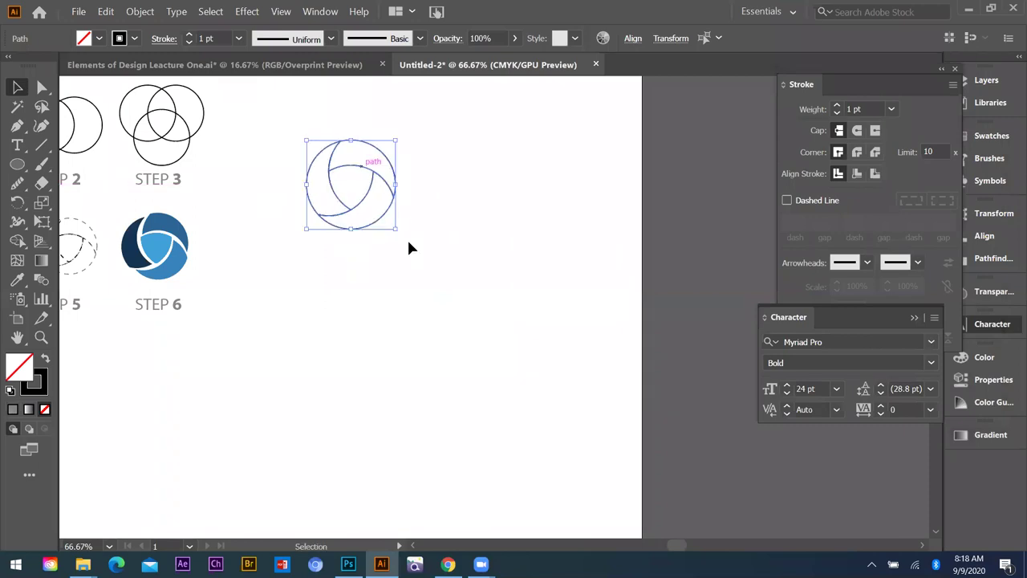
left_click(461, 255)
- Duplicate the outlined swirl to its right so two copies sit side by side beside the step drawings
scroll(456, 254, "down", 2)
scroll(436, 246, "up", 1)
left_click_drag(436, 247, 526, 264)
left_click_drag(412, 231, 388, 211)
left_click_drag(535, 278, 393, 223)
left_click_drag(441, 265, 532, 266)
left_click(528, 185)
scroll(529, 185, "down", 1)
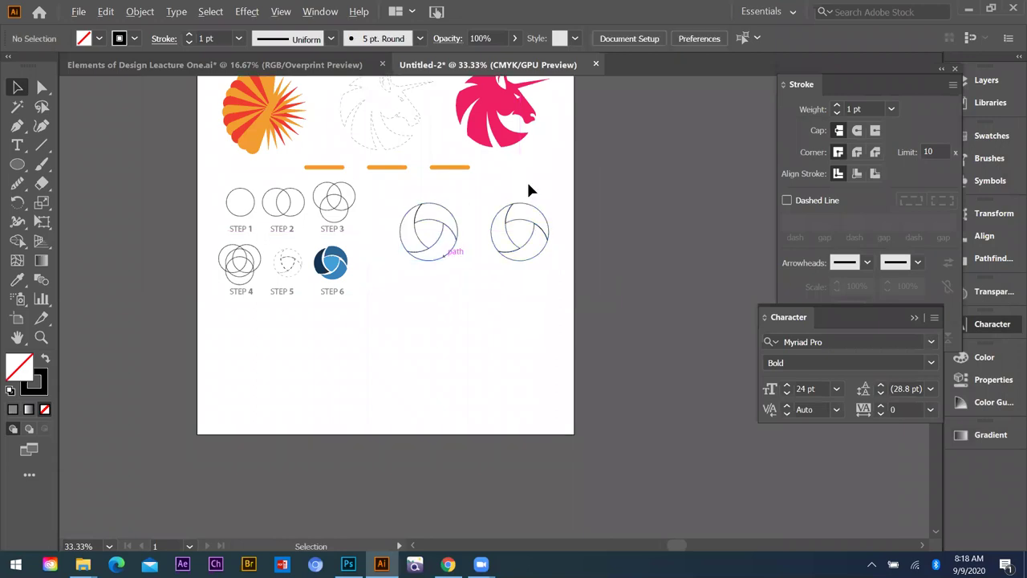
- Fill the left segment of the right-hand swirl with the dark navy sampled from the STEP 6 logo
scroll(444, 257, "up", 1)
left_click(518, 241)
key("i")
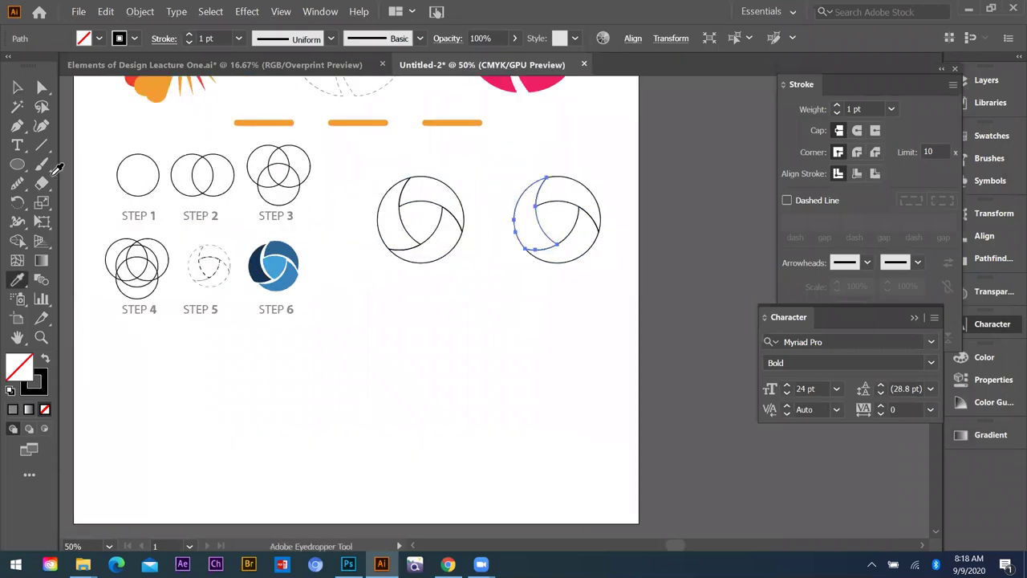
left_click(259, 277)
key("v")
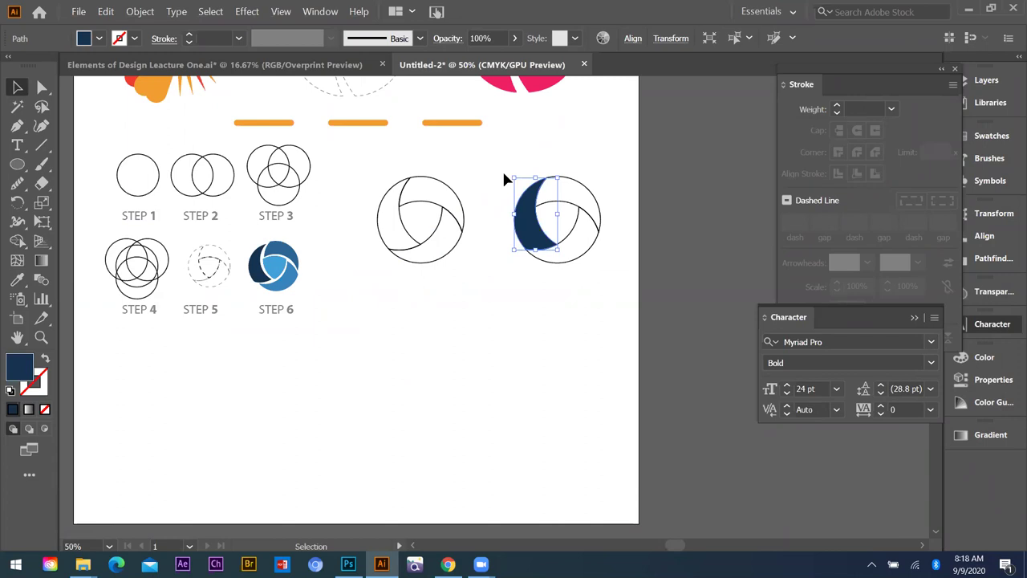
left_click(503, 217)
- Fill the upper segment of the right-hand swirl with the medium blue sampled from the STEP 6 logo
left_click(589, 190)
key("i")
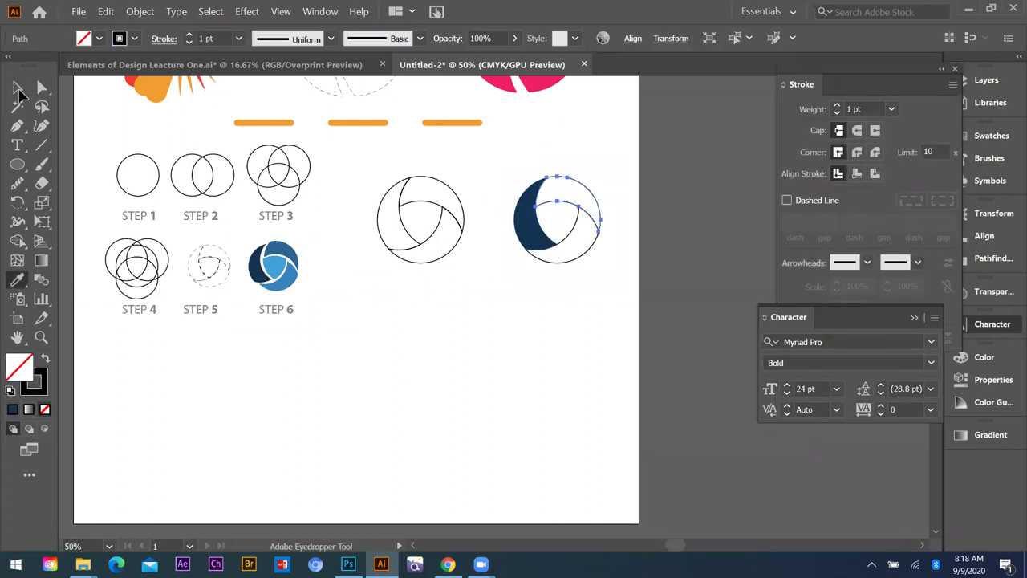
left_click(281, 251)
key("v")
- Fill the lower-right segment of the right-hand swirl with the lighter blue sampled from the STEP 6 logo
left_click(603, 266)
left_click(590, 248)
key("i")
left_click(287, 279)
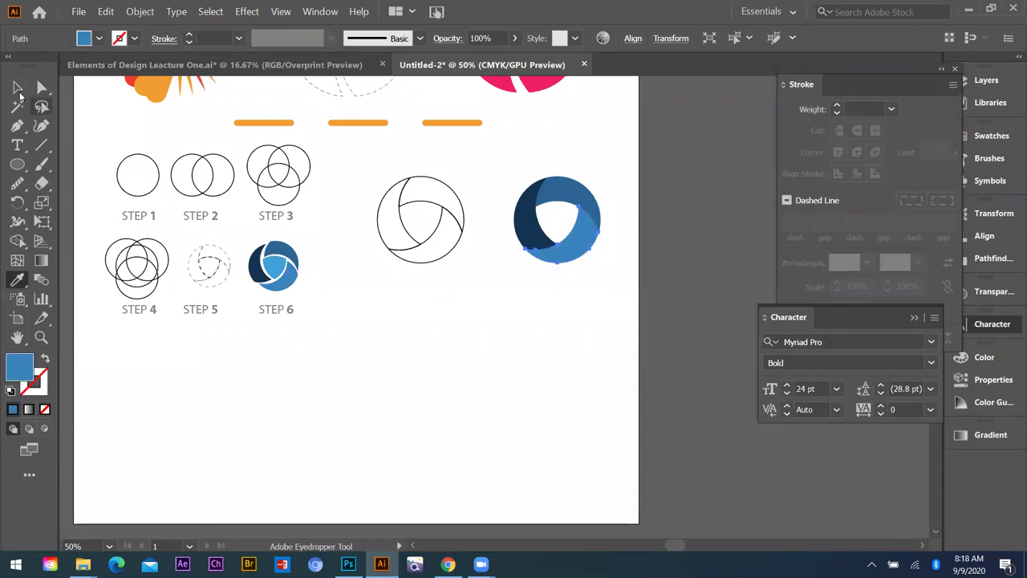
key("v")
- Fill the left segment of the remaining outlined swirl with a white-to-black linear gradient
scroll(422, 191, "up", 2)
left_click(323, 194)
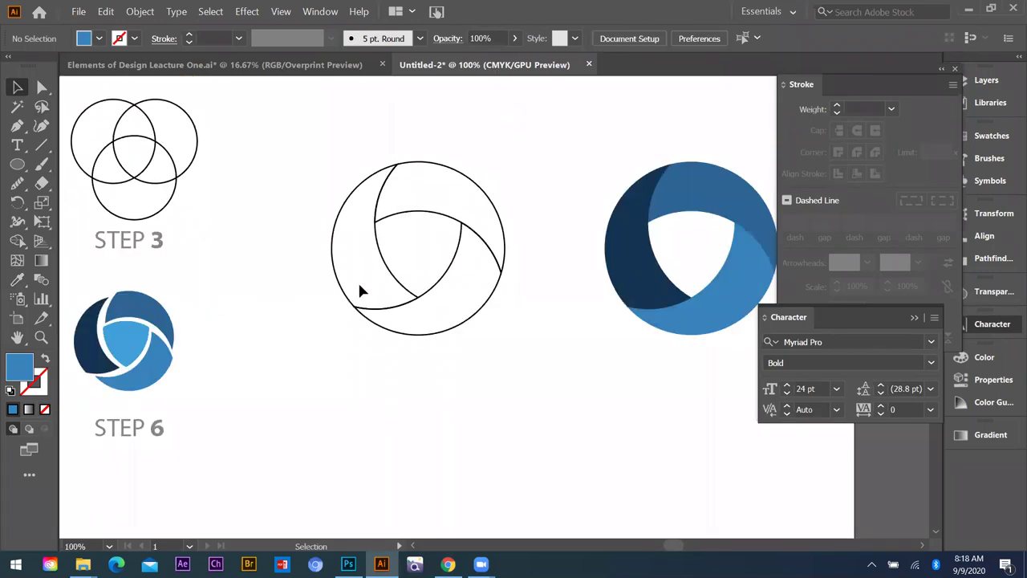
key("ctrl+z")
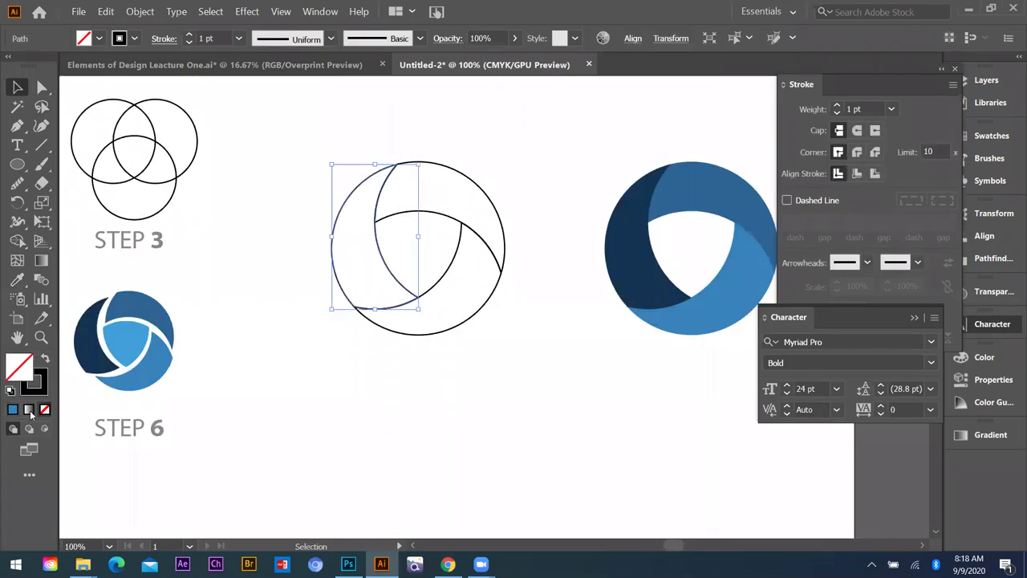
left_click(29, 410)
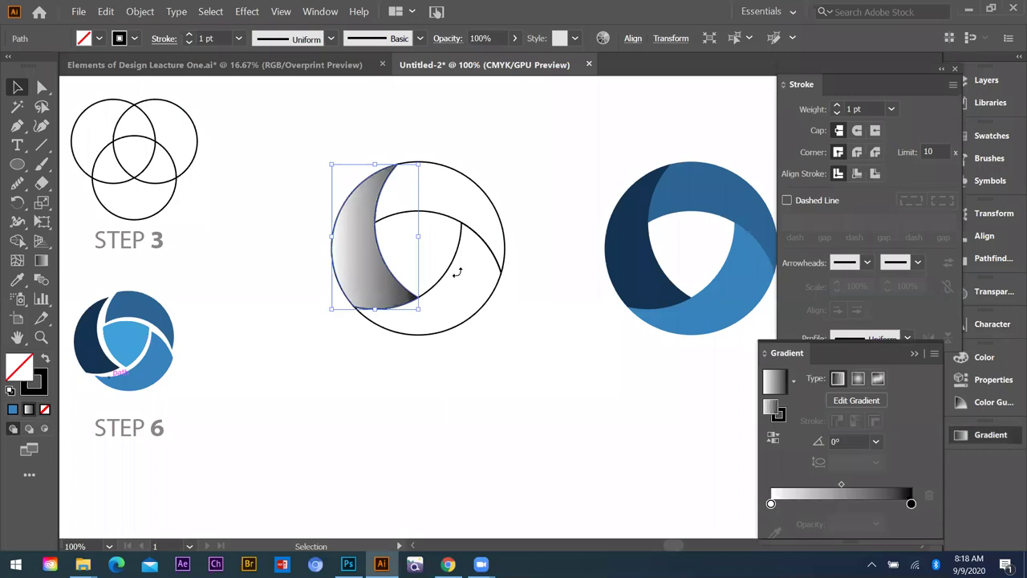
left_click(449, 153)
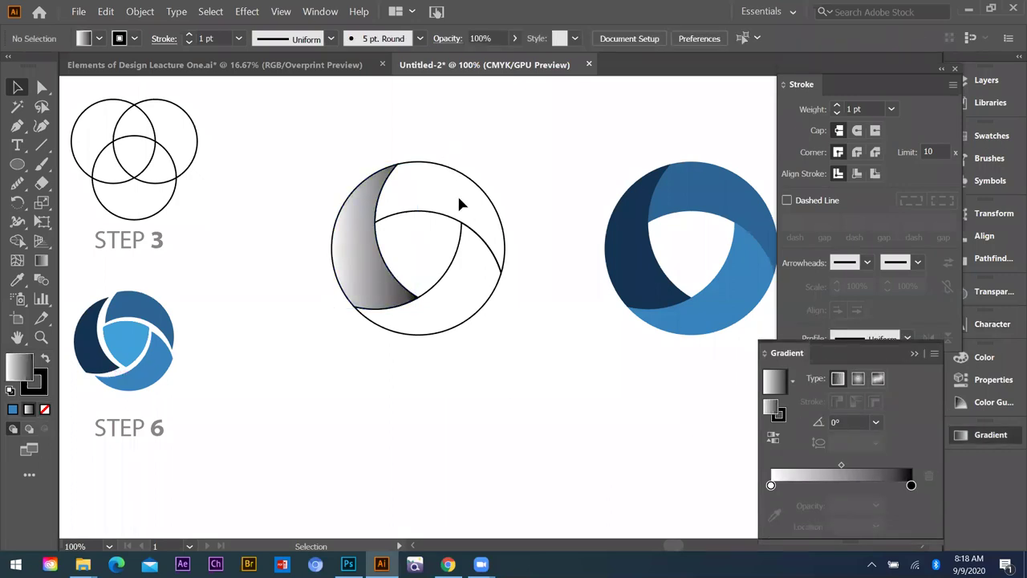
- Copy the gradient onto the upper segment of the same swirl and reverse its direction to run black to white
left_click(414, 210)
key("i")
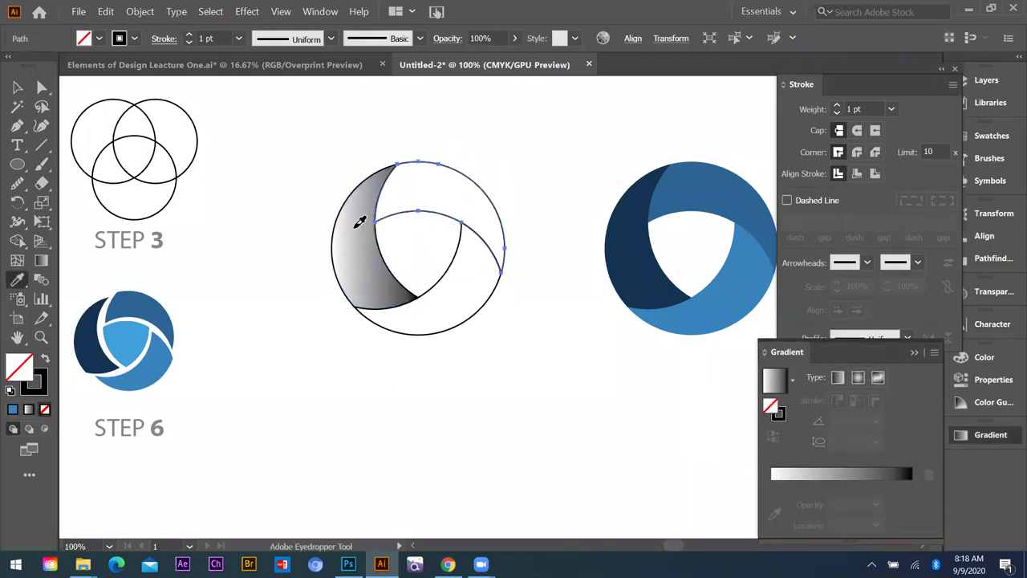
left_click(357, 225)
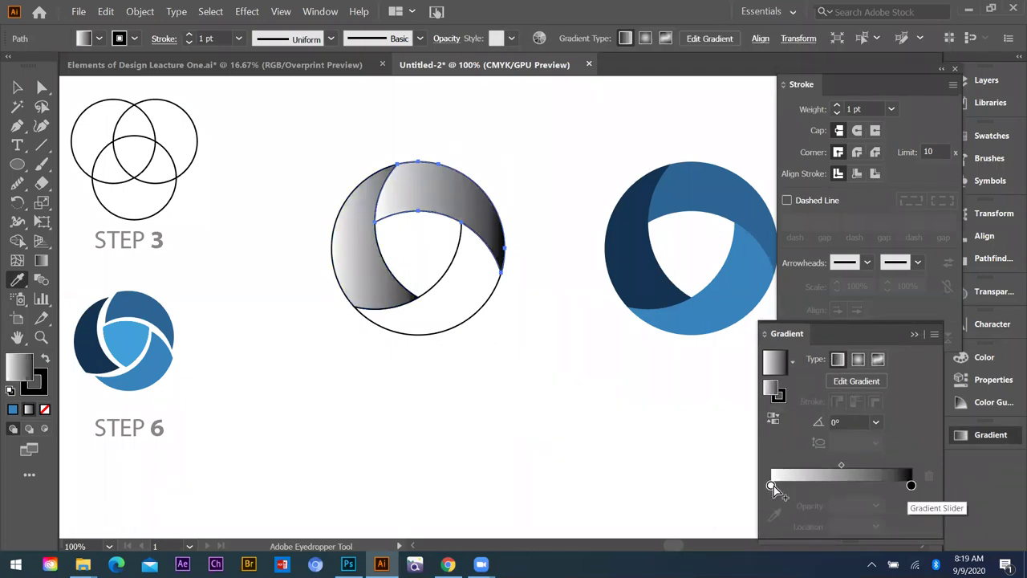
left_click(773, 418)
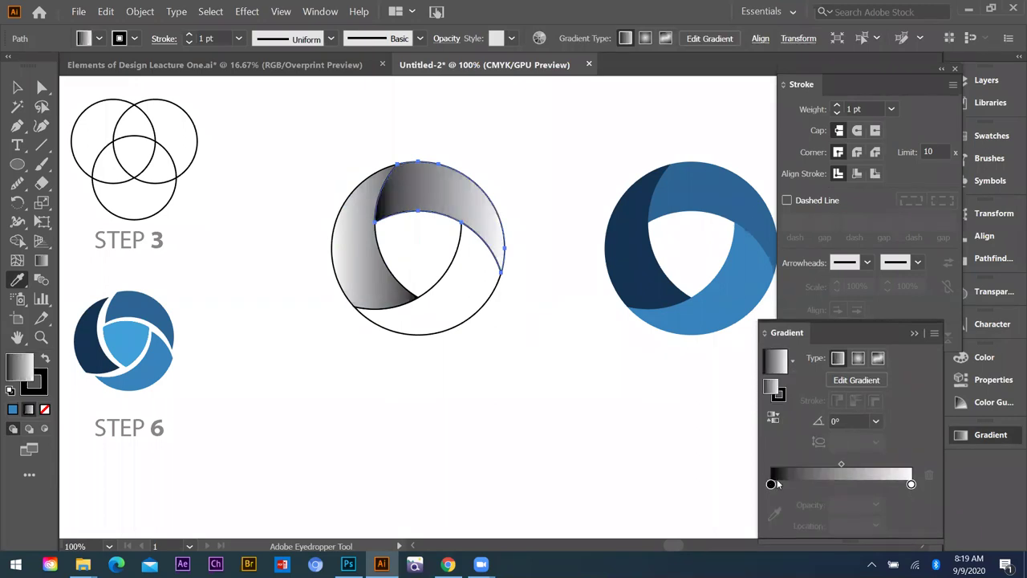
- Fill the swirl's lower-right segment with the white-to-black gradient sampled from the left segment
left_click(19, 87)
left_click(472, 330)
key("i")
left_click(446, 192)
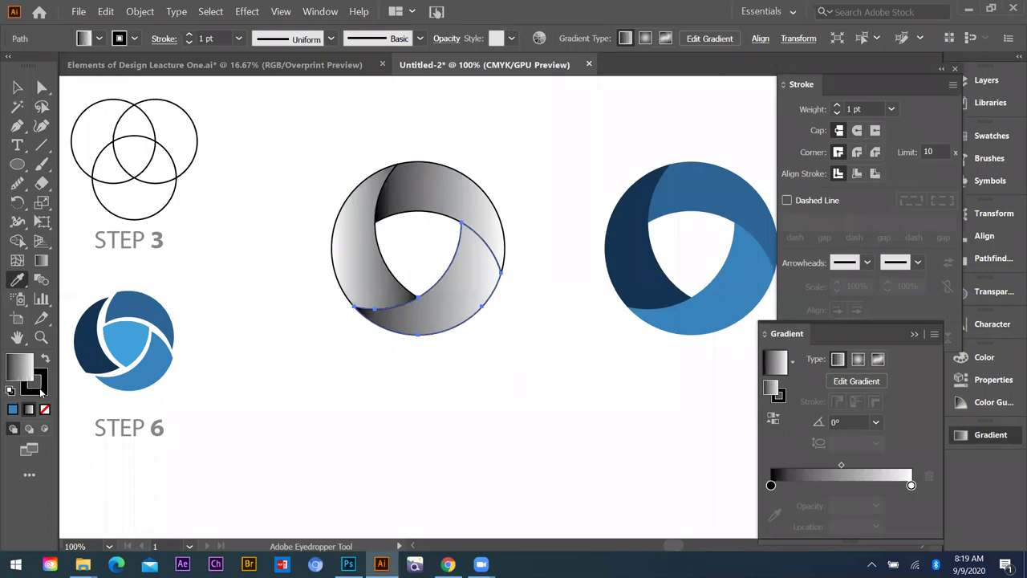
left_click(377, 299)
key("v")
key("ctrl+shift+a")
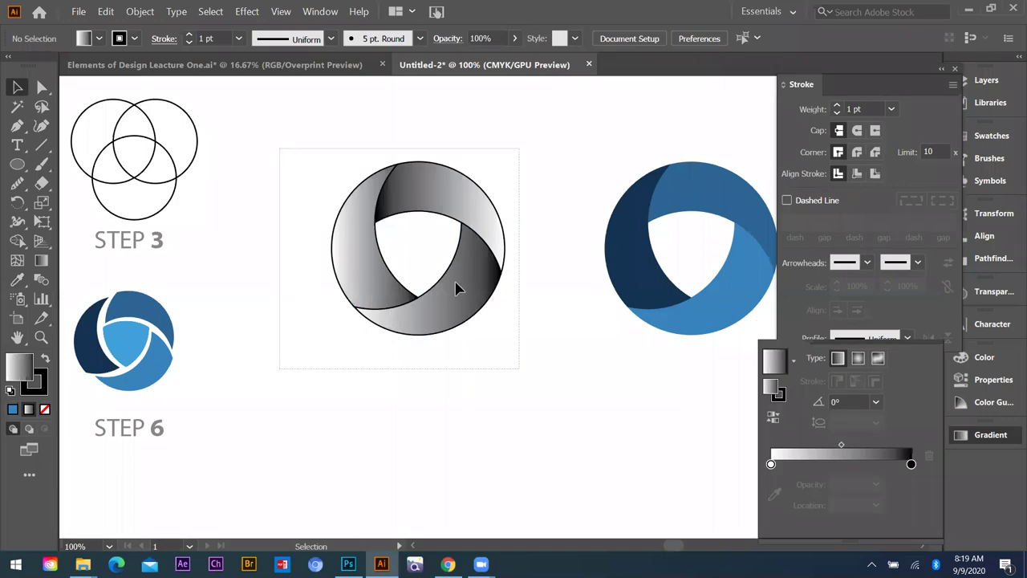
- Remove the black stroke from all three segments of the gradient swirl and deselect it
left_click_drag(280, 148, 520, 369)
key("x")
key("slash")
key("ctrl+shift+a")
key("ctrl+minus")
key("ctrl+minus")
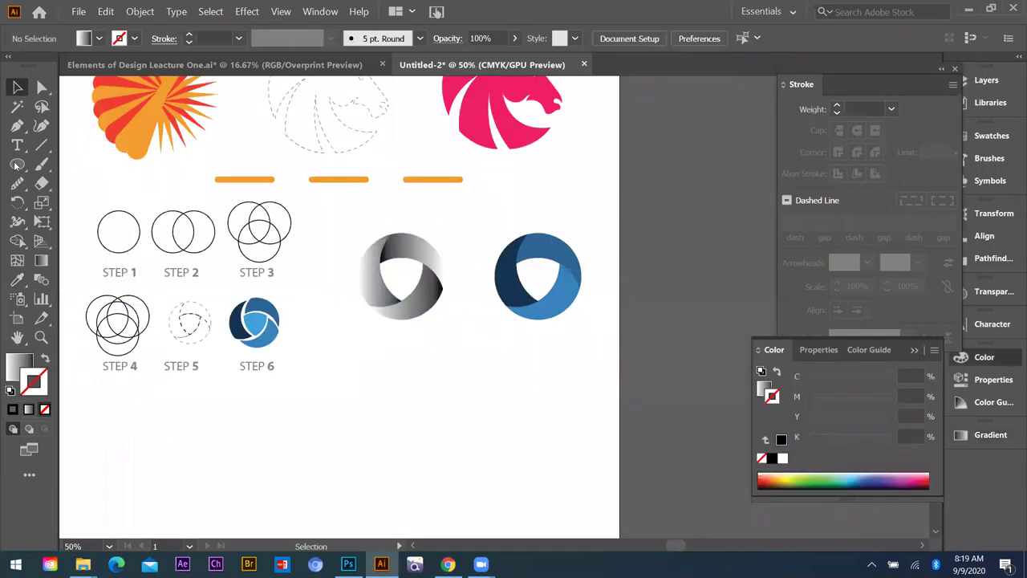
- Draw a rounded bar about 25 by 9 px between the two swirls and duplicate it twice below at equal spacing
key("ctrl+plus")
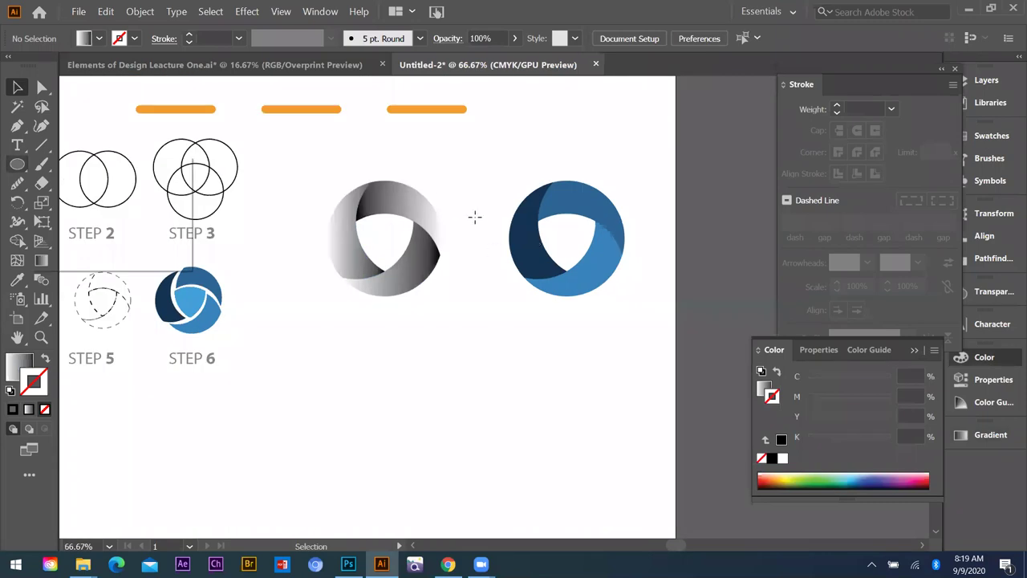
right_click(17, 164)
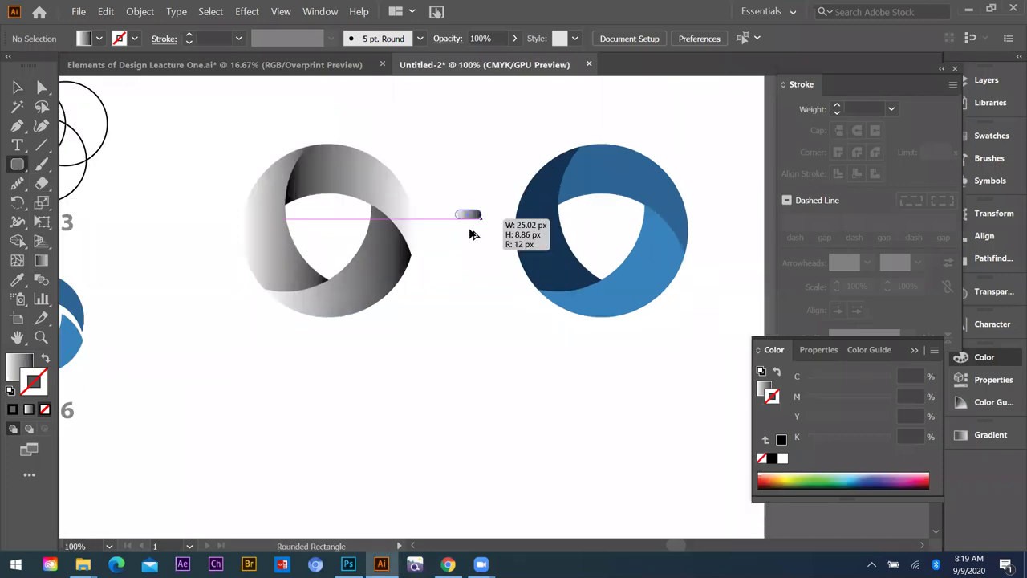
key("ctrl+d")
key("ctrl+d")
left_click(503, 257)
- Colour the middle bar medium blue and the top and bottom bars dark navy, sampling from the blue swirl
scroll(501, 254, "up", 1)
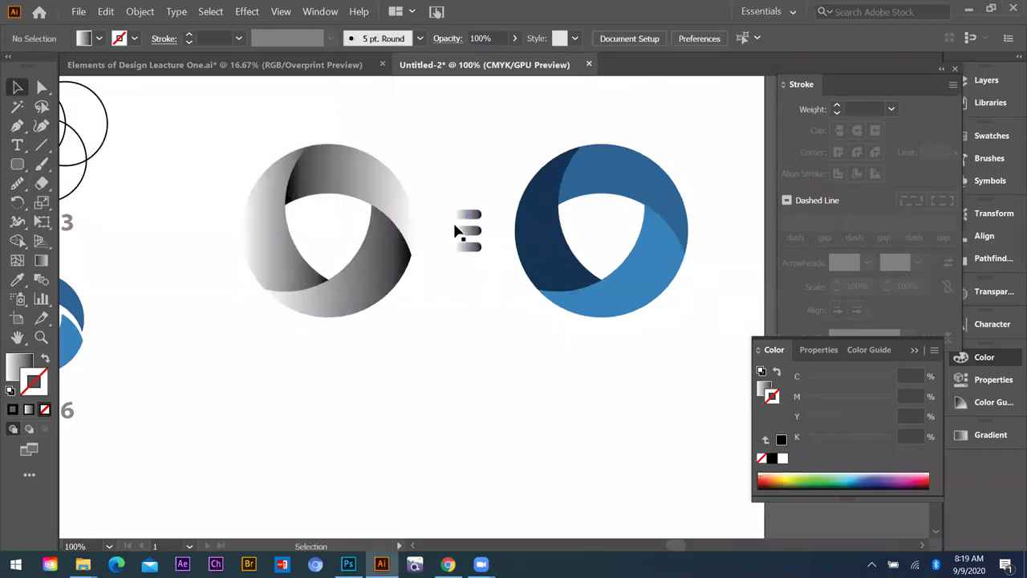
left_click(468, 224)
key("i")
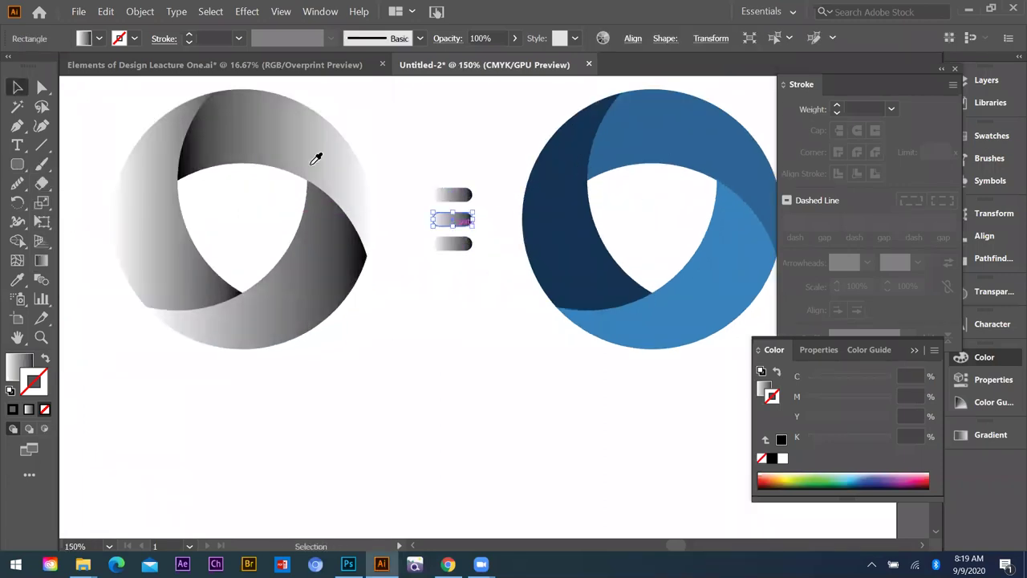
left_click(578, 241)
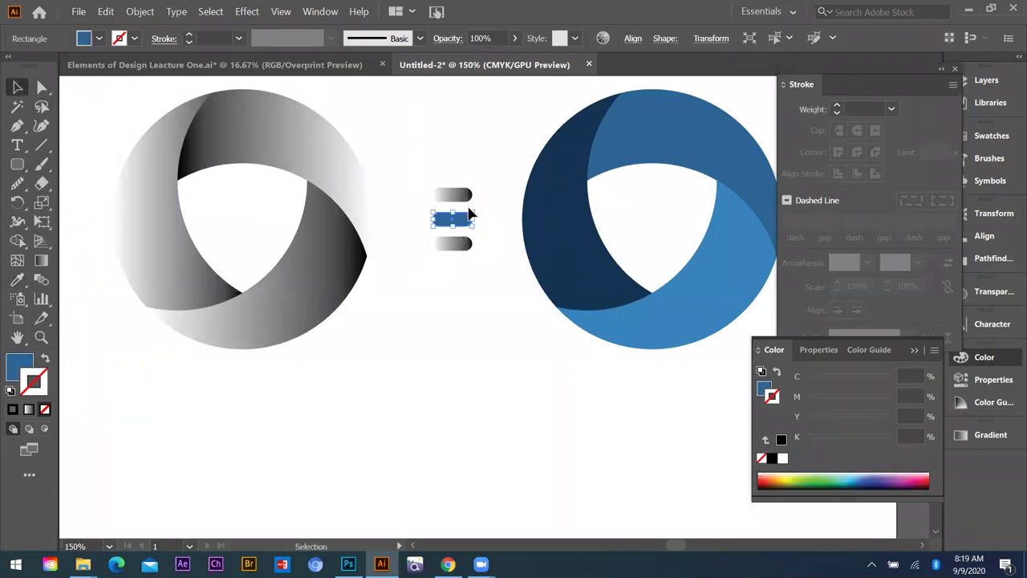
left_click(452, 194)
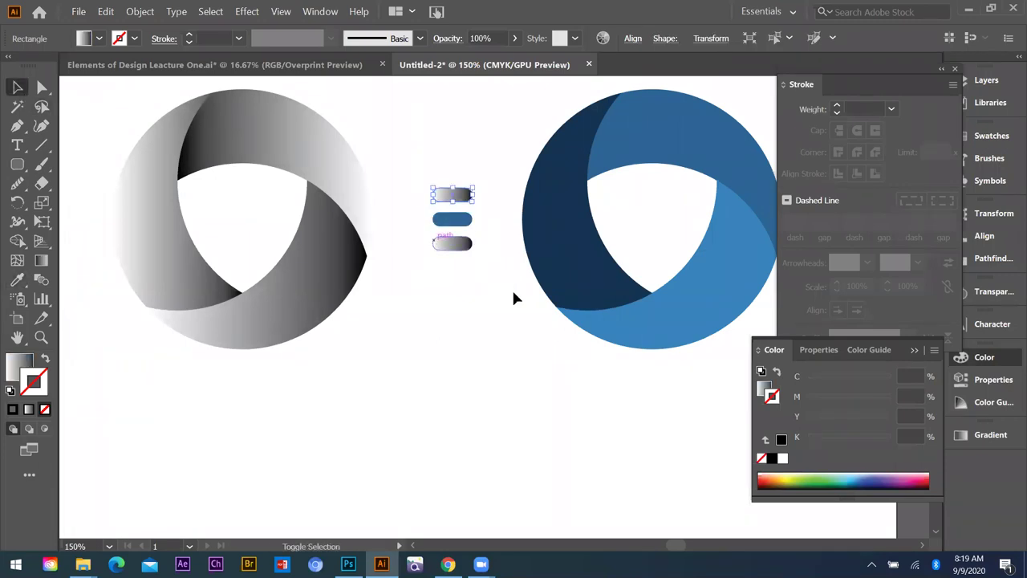
key("i")
left_click(562, 248)
key("v")
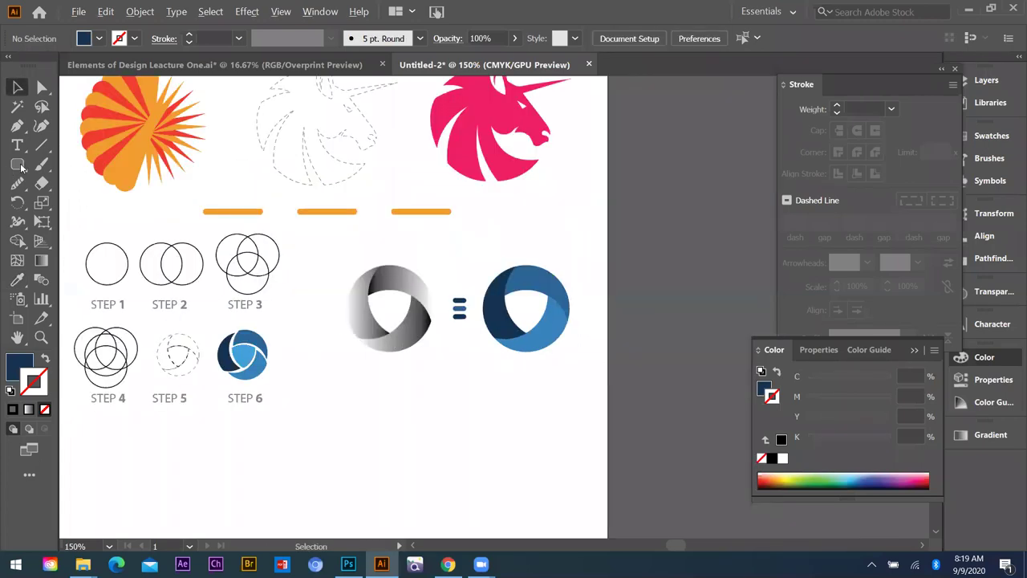
- Draw a thin, tall navy vertical divider between the step drawings and the two swirl logos
left_click(17, 164)
key("ctrl+0")
left_click_drag(434, 233, 434, 451)
left_click(15, 91)
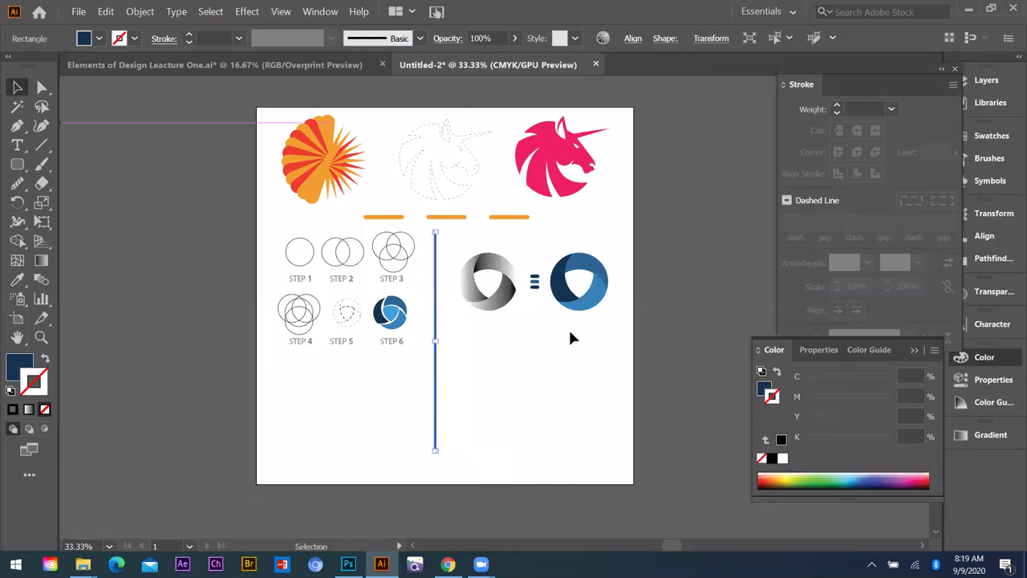
- Reduce the vertical divider's opacity to 22% and deselect it
key("ctrl+plus")
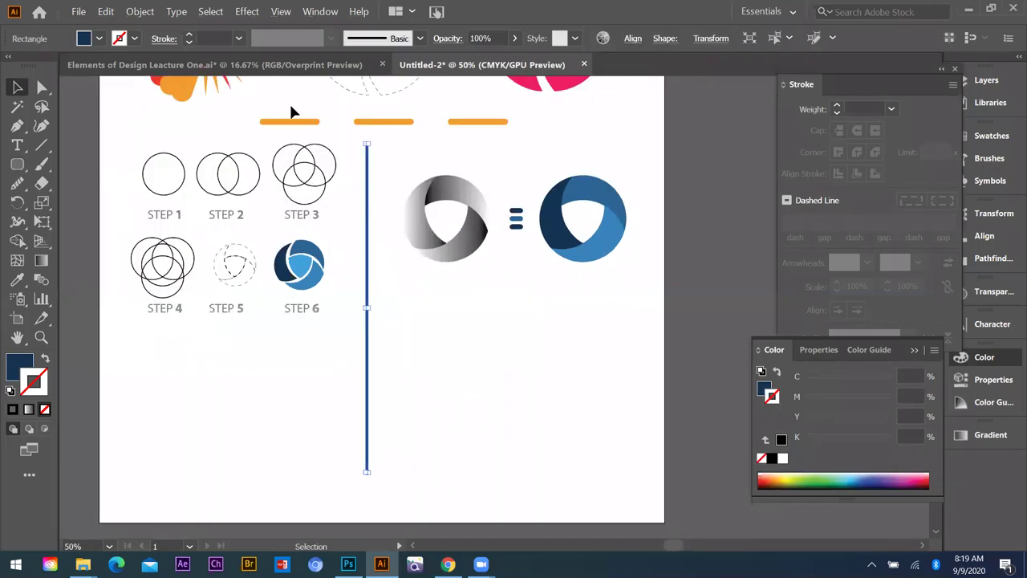
left_click(993, 292)
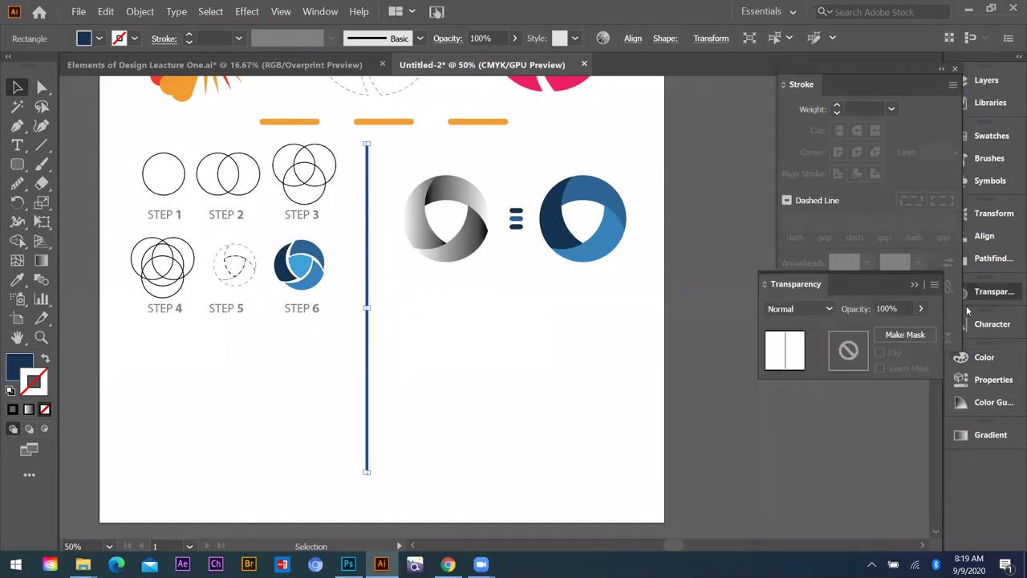
left_click(874, 331)
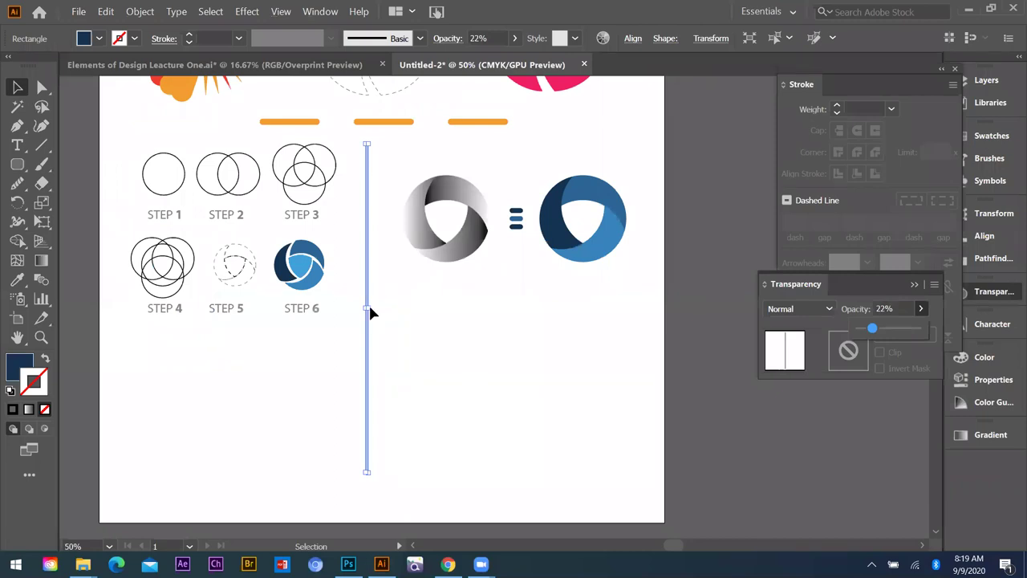
key("ctrl+shift+a")
key("t")
left_click_drag(419, 300, 610, 374)
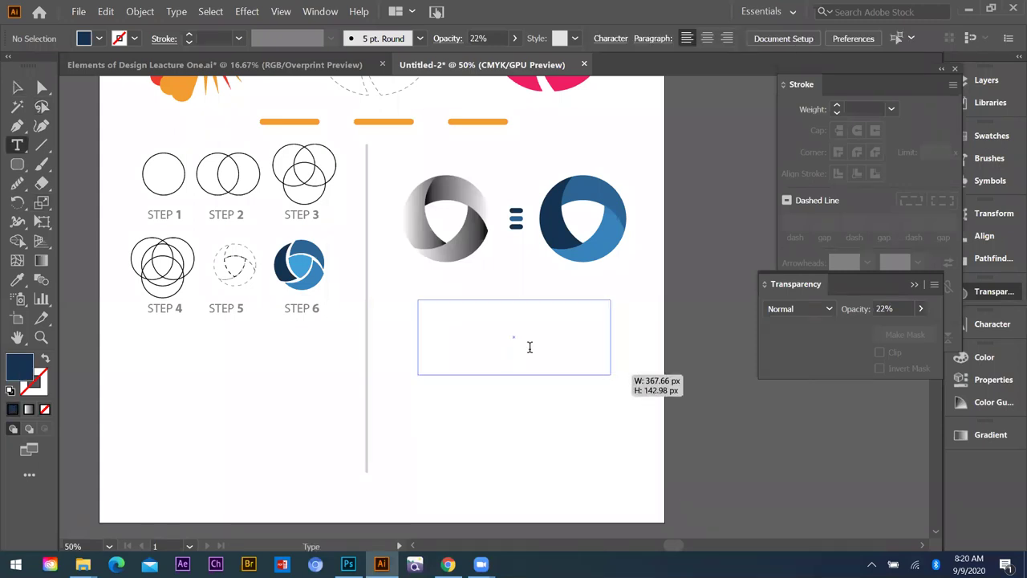
key("BackSpace")
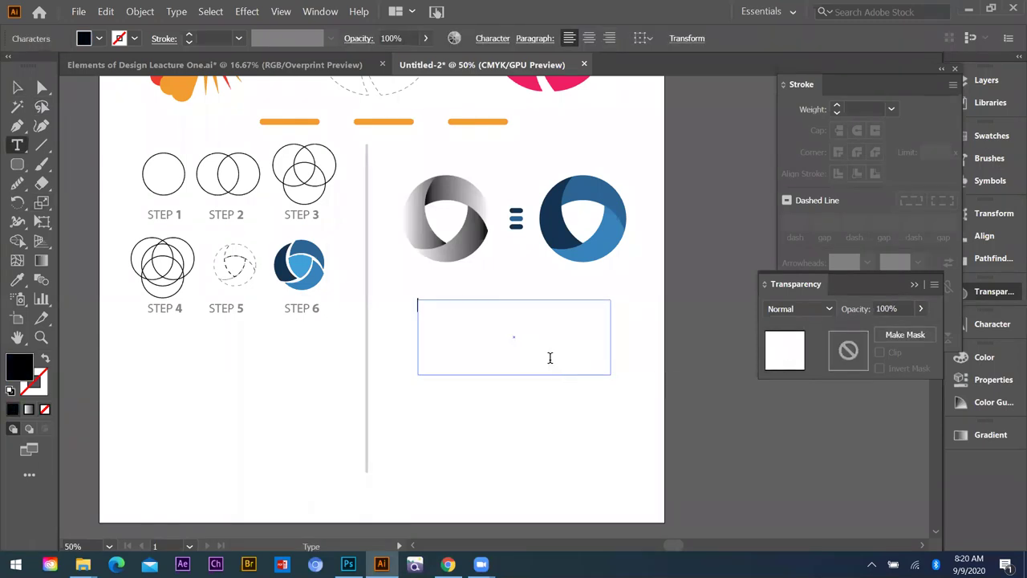
key("ctrl+v")
key("ctrl+a")
key("BackSpace")
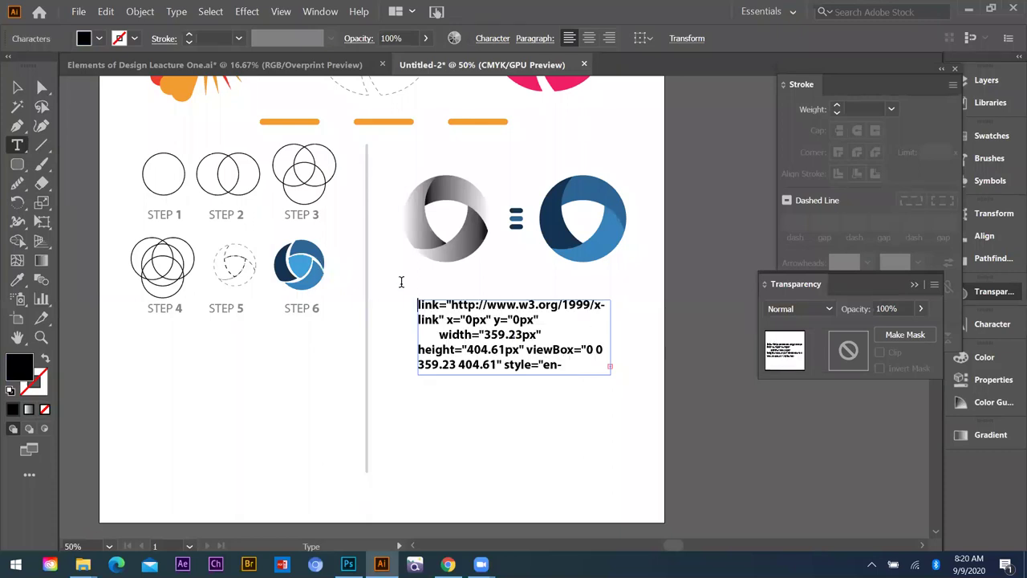
triple_click(454, 314)
key("BackSpace")
triple_click(455, 314)
key("BackSpace")
triple_click(453, 312)
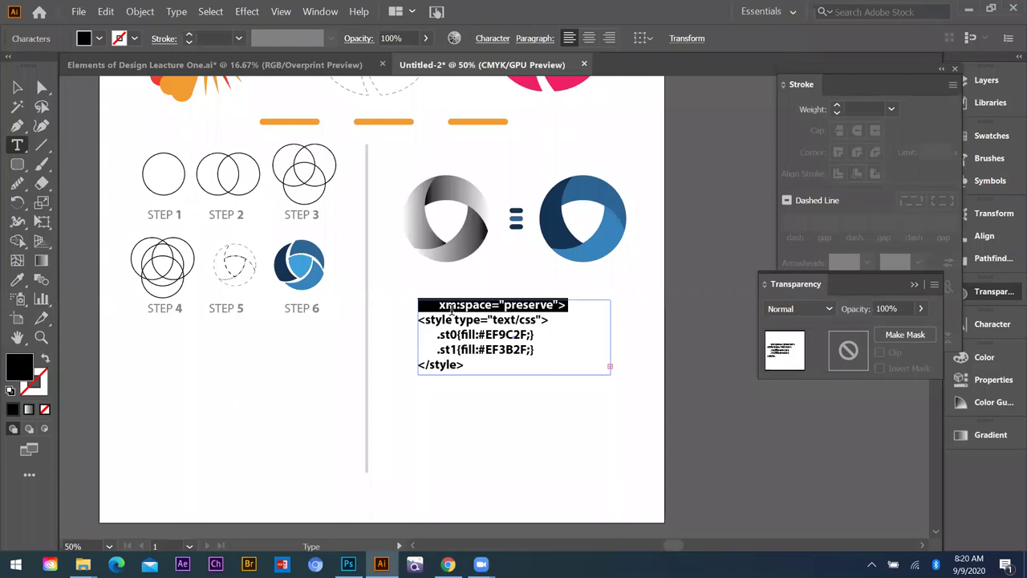
triple_click(447, 350)
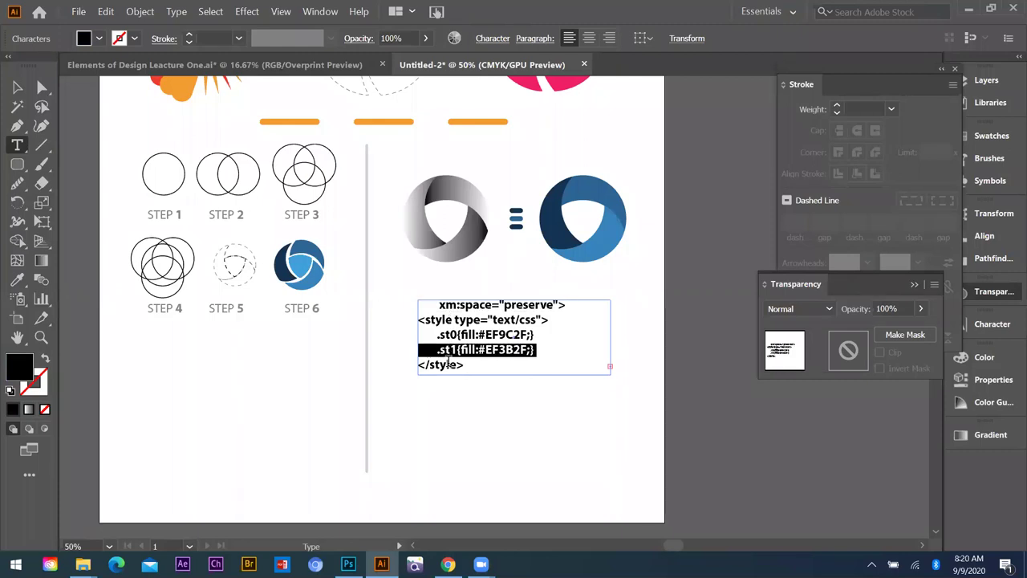
triple_click(448, 363)
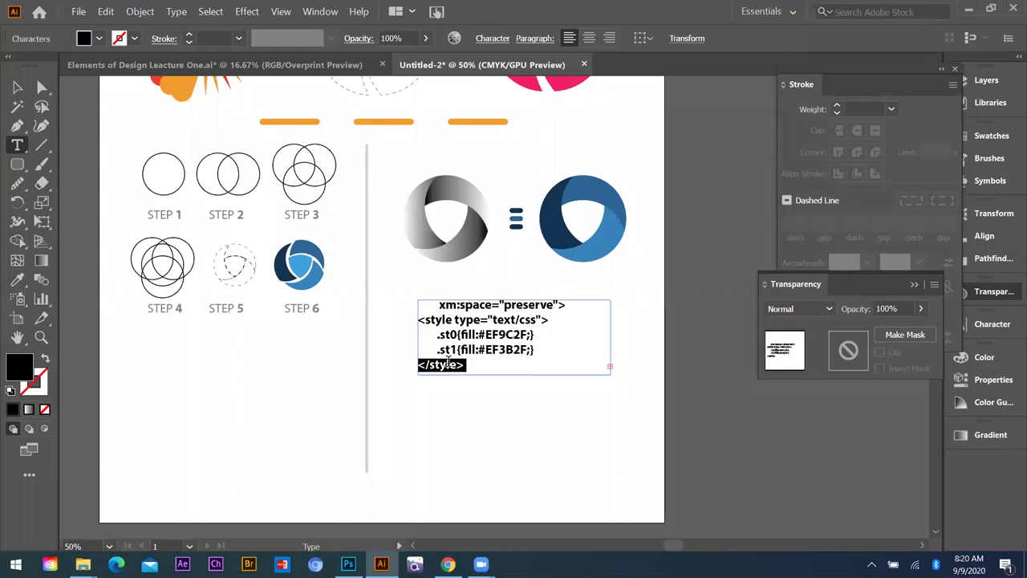
key("BackSpace")
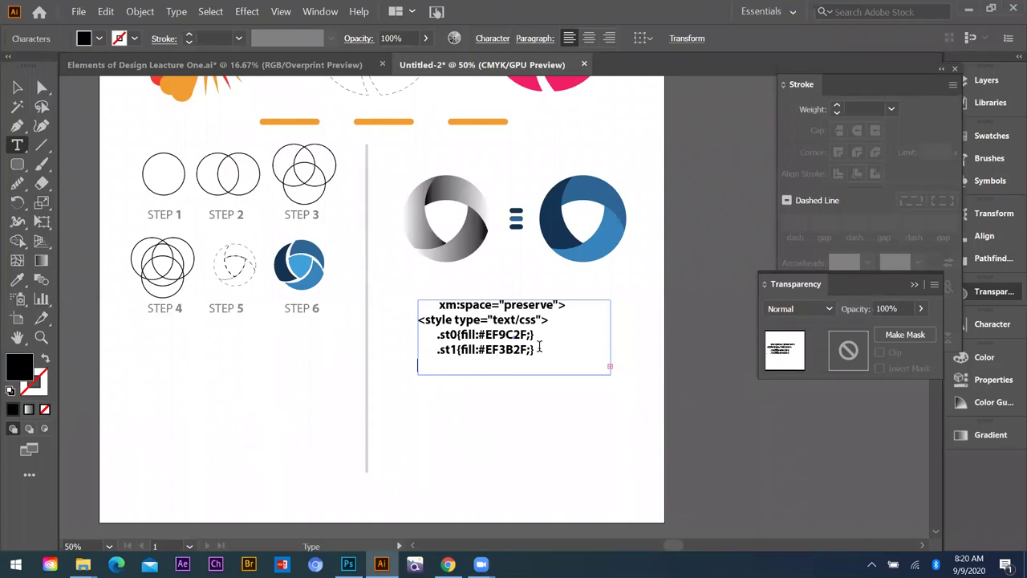
key("BackSpace")
key("BackSpace")
key("BackSpace")
key("BackSpace")
key("BackSpace")
key("BackSpace")
key("BackSpace")
key("BackSpace")
key("BackSpace")
key("BackSpace")
key("BackSpace")
key("BackSpace")
key("BackSpace")
key("BackSpace")
key("BackSpace")
key("BackSpace")
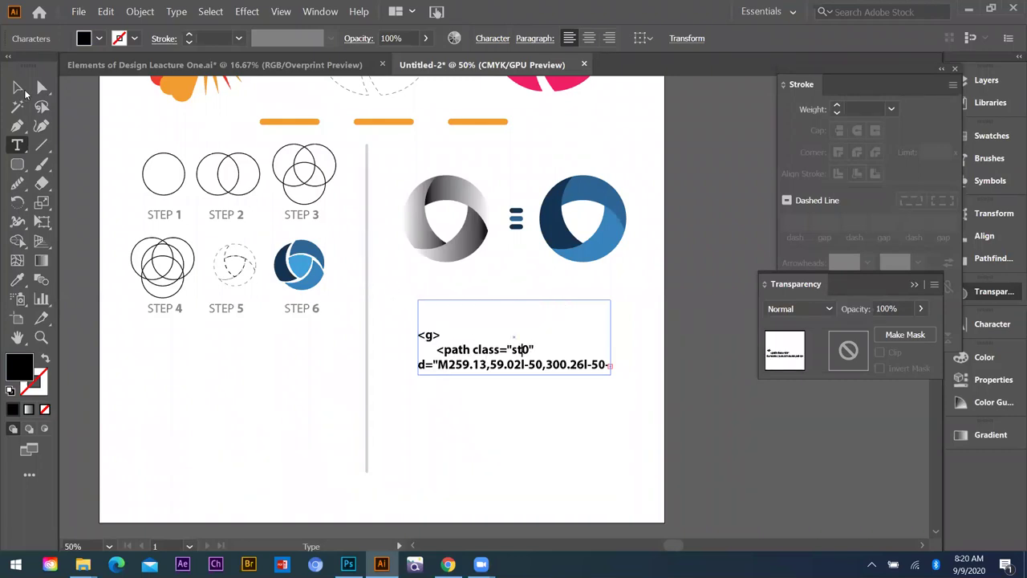
key("Escape")
key("Escape")
key("Delete")
- Add a Lorem ipsum placeholder paragraph beneath the two swirls, set in Myriad Pro Regular at 21 pt
key("t")
left_click_drag(395, 287, 616, 383)
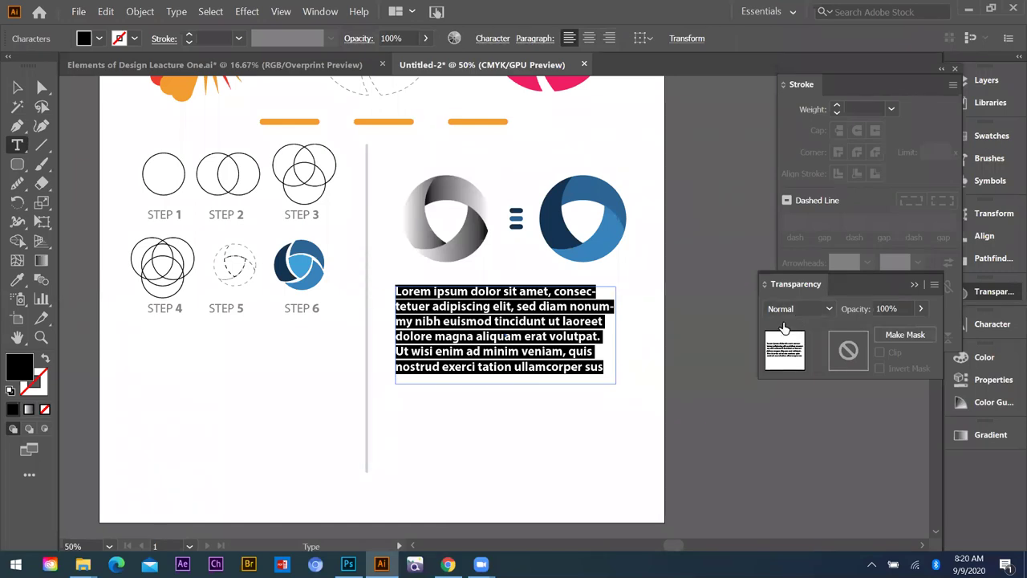
key("shift+ctrl+F10")
key("ctrl+t")
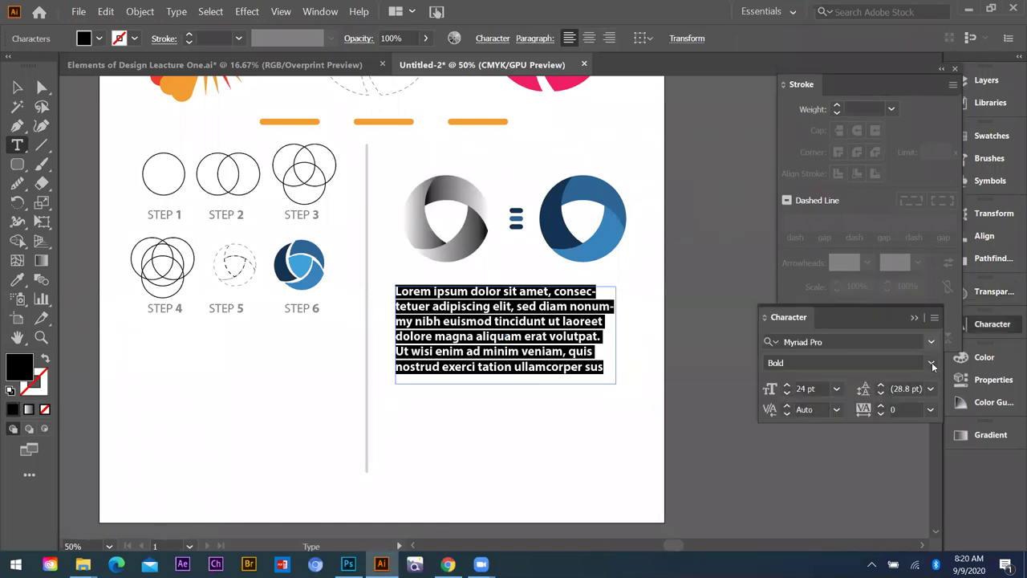
left_click(931, 362)
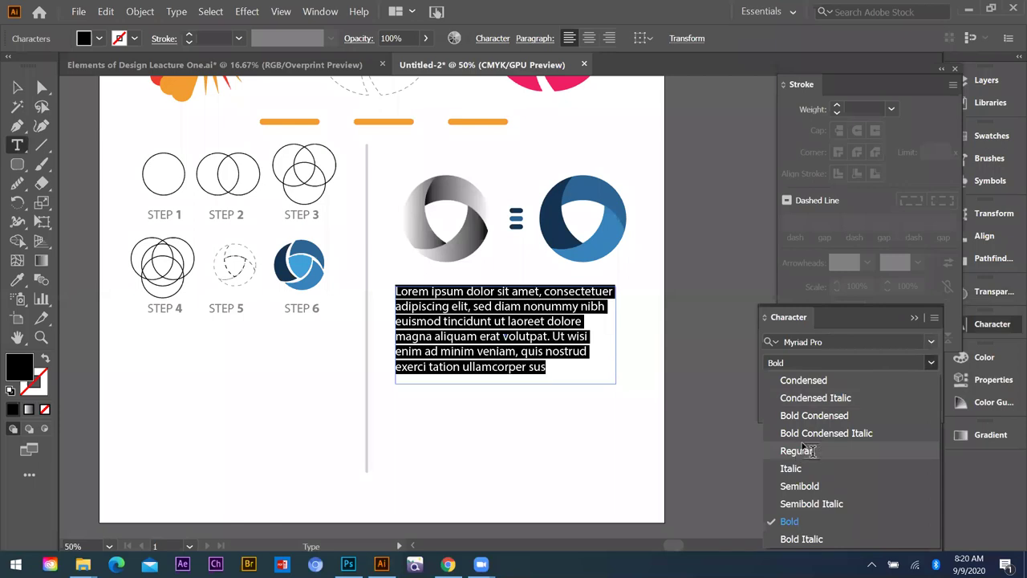
left_click(798, 451)
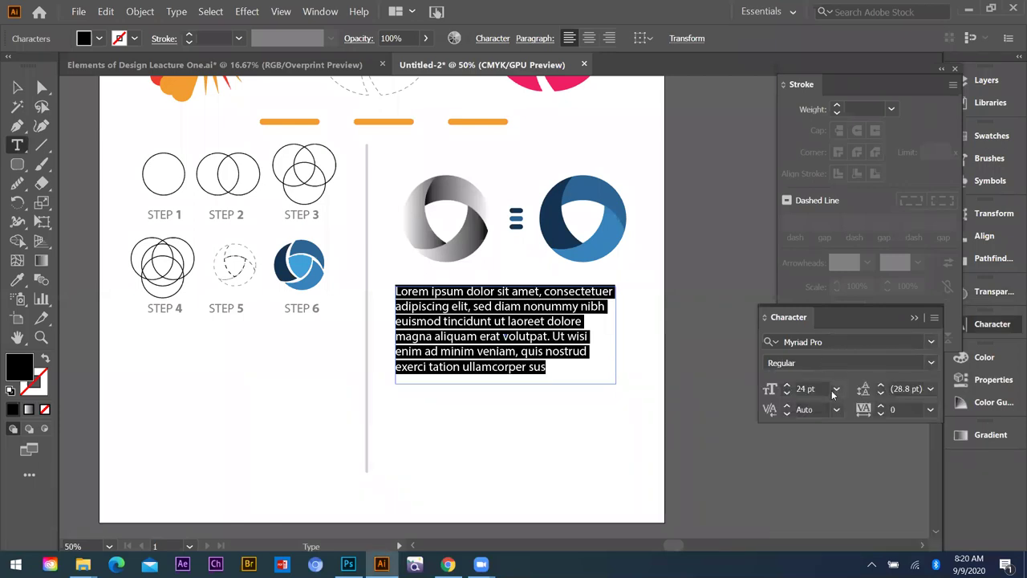
left_click(836, 390)
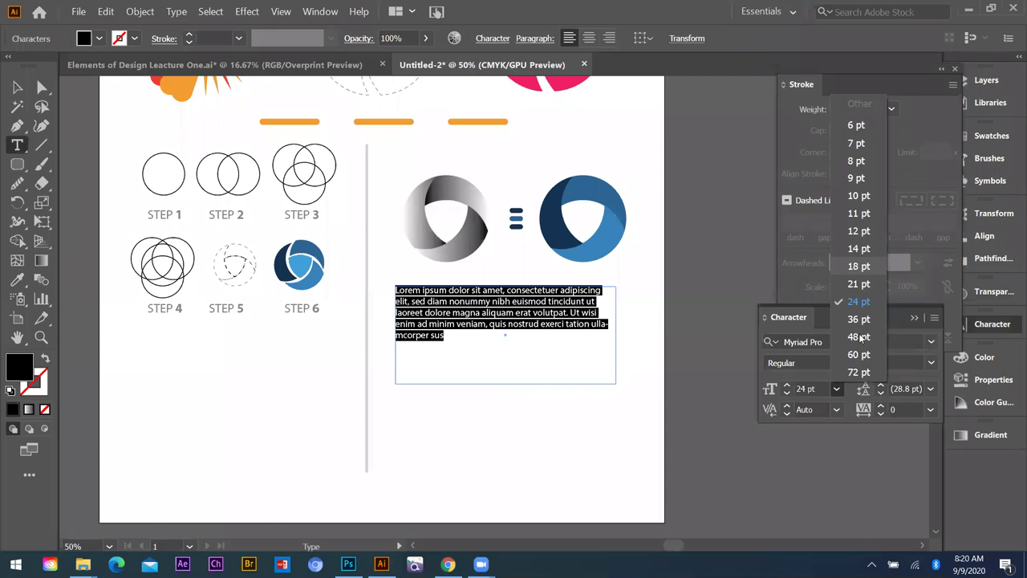
left_click(859, 284)
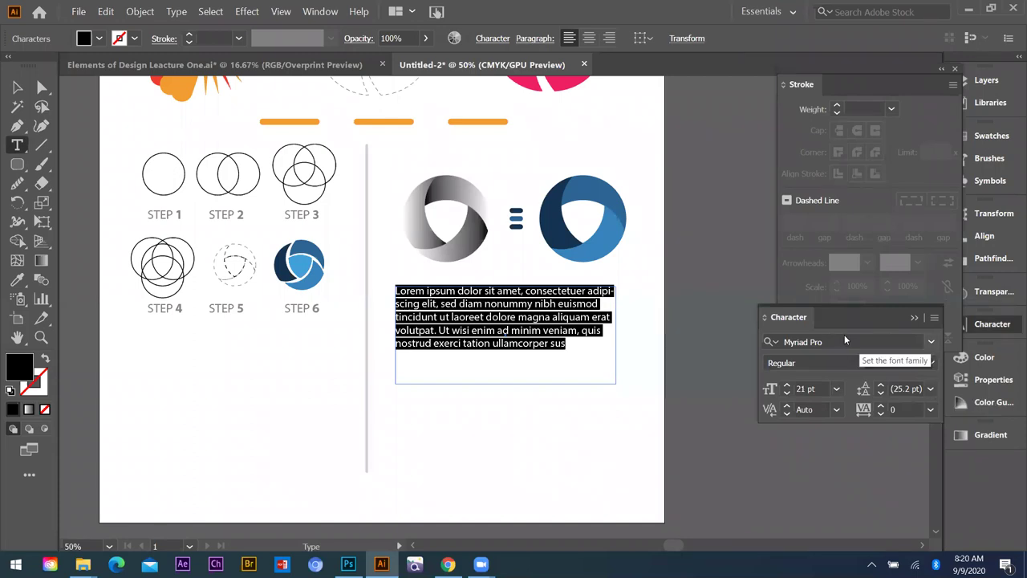
- Centre the placeholder paragraph and set its leading to 28 pt
left_click(589, 41)
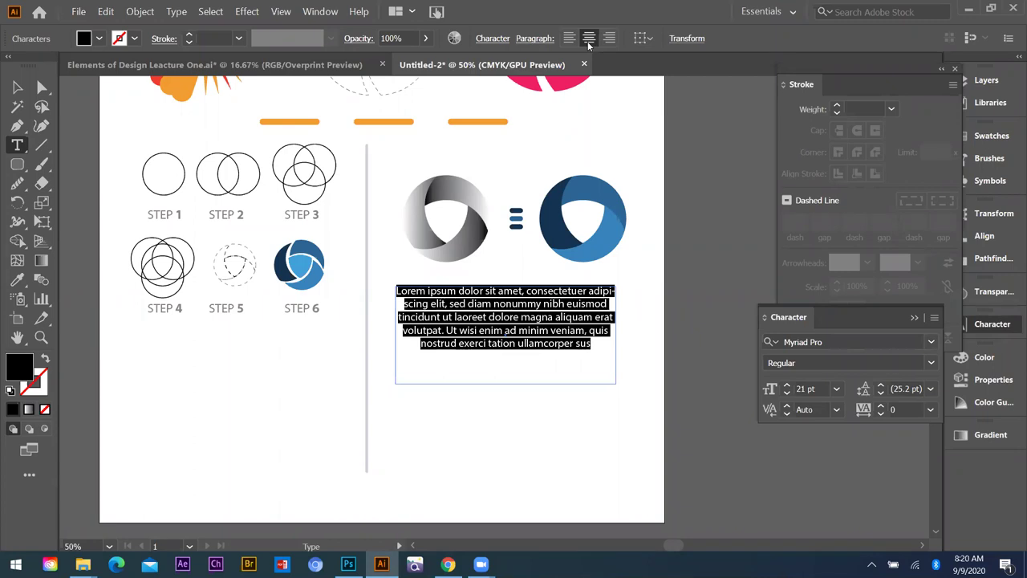
left_click(907, 390)
type("28")
key("Return")
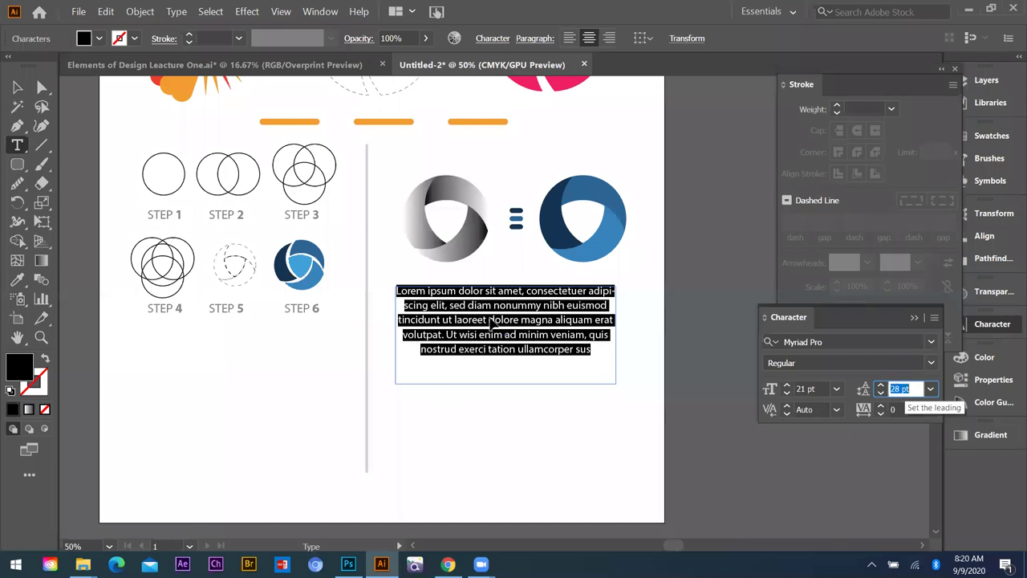
- Tighten the paragraph's leading to 24 pt, colour its text grey and nudge it into place beneath the swirls
key("Down")
key("Down")
key("Down")
key("Down")
key("Escape")
left_click(425, 276)
left_click_drag(526, 343, 530, 344)
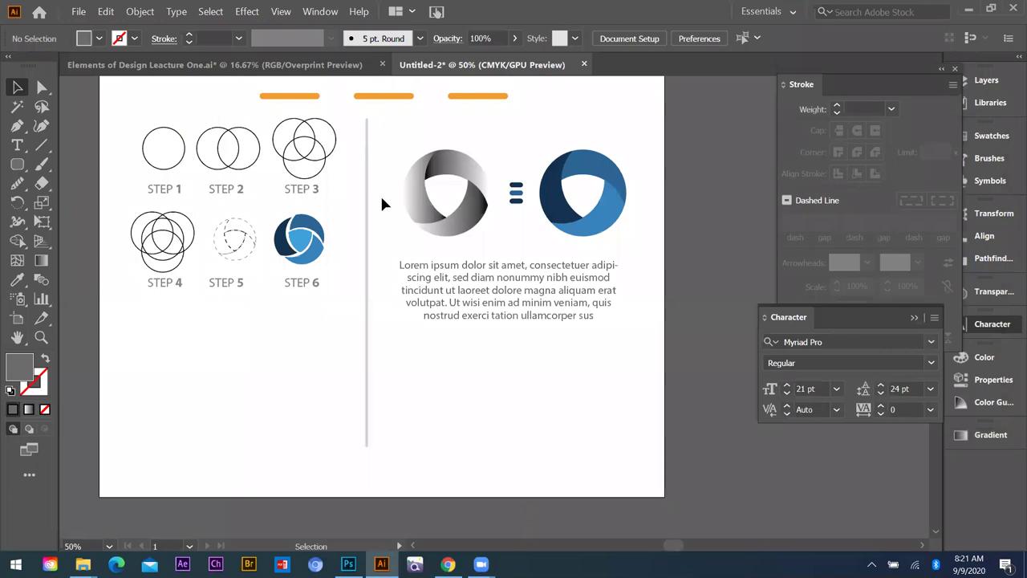
- Draw a straight horizontal line with a 1 pt black stroke below the step labels, from the artboard's left edge to the vertical divider
scroll(383, 196, "left", 2)
scroll(384, 196, "up", 1)
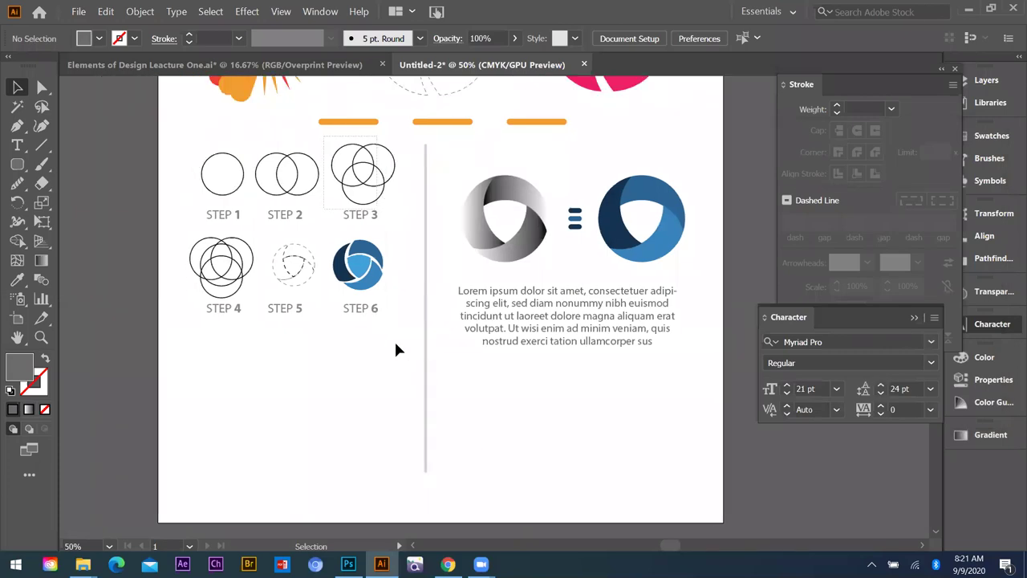
left_click(360, 181)
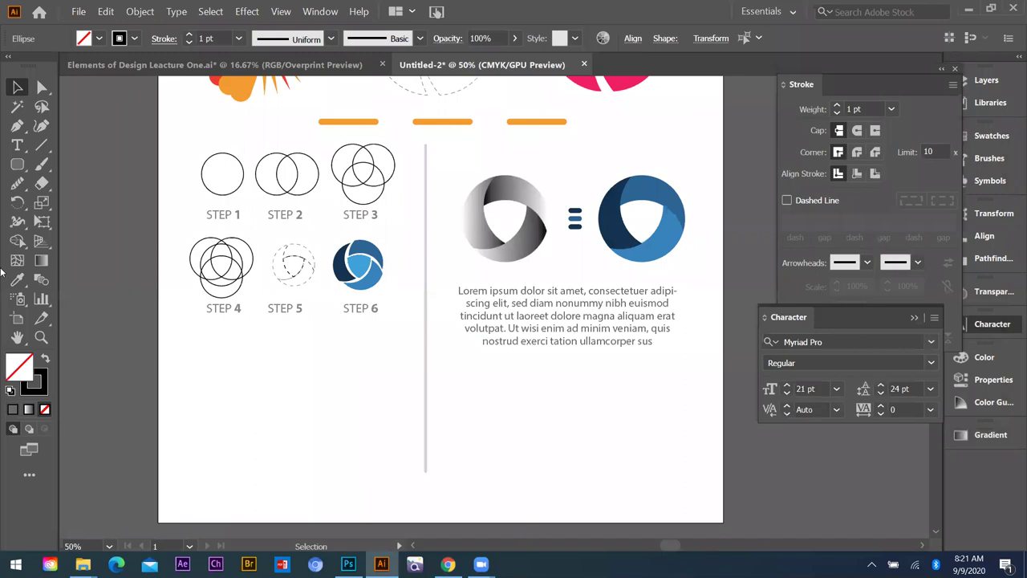
left_click_drag(178, 300, 172, 304)
left_click(18, 128)
scroll(152, 320, "down", 1)
left_click(157, 305)
left_click(427, 305)
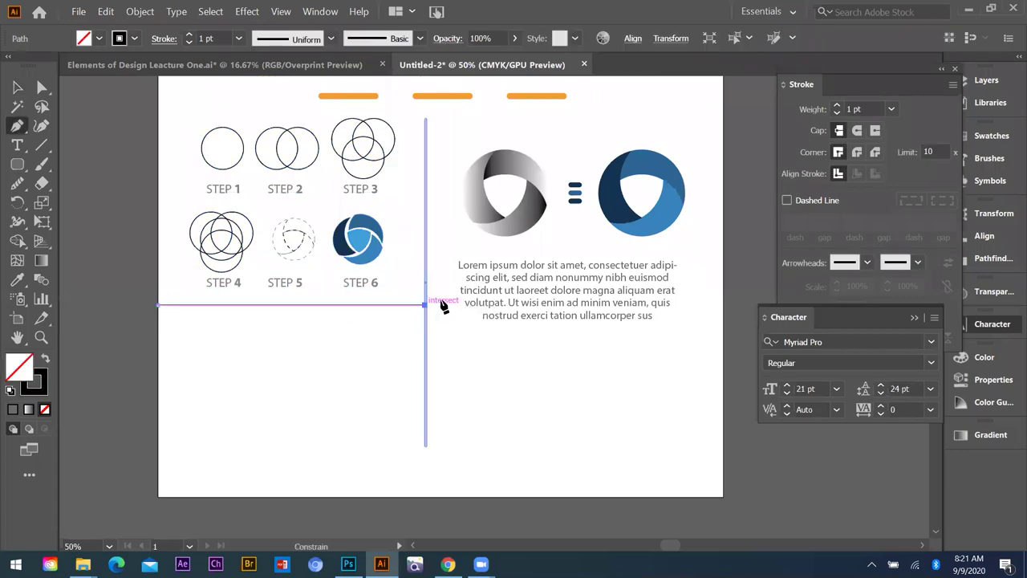
left_click(426, 305)
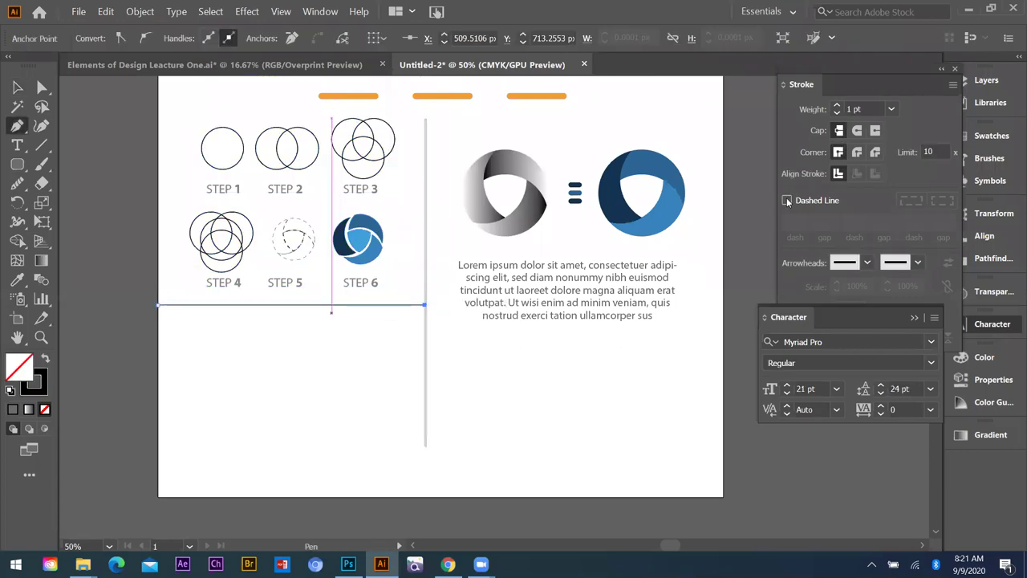
- Make the horizontal line dashed, set its stroke colour to #666666 and deselect it
left_click(17, 87)
left_click(153, 305)
left_click(176, 315)
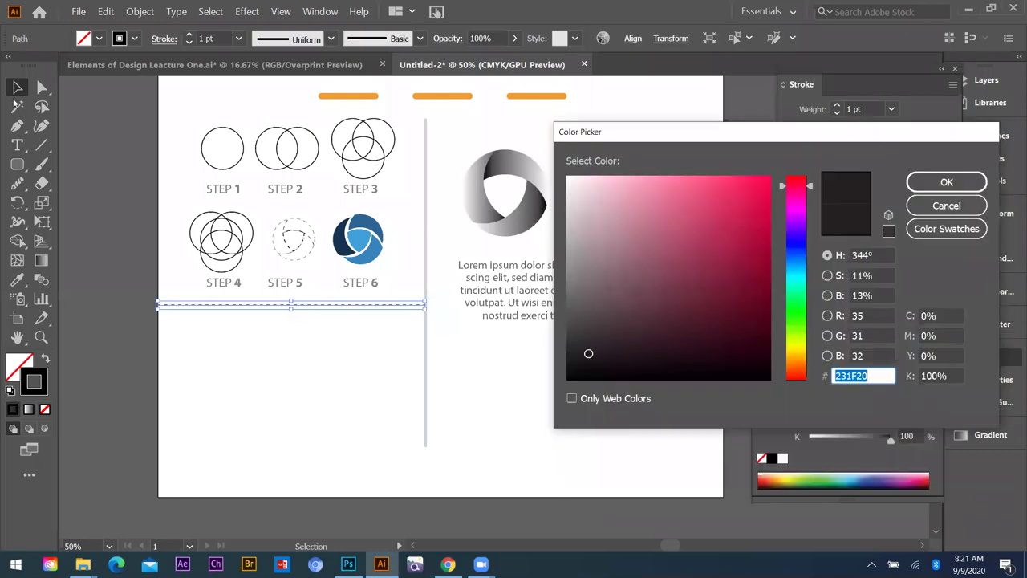
type("666666")
key("Return")
left_click(452, 409)
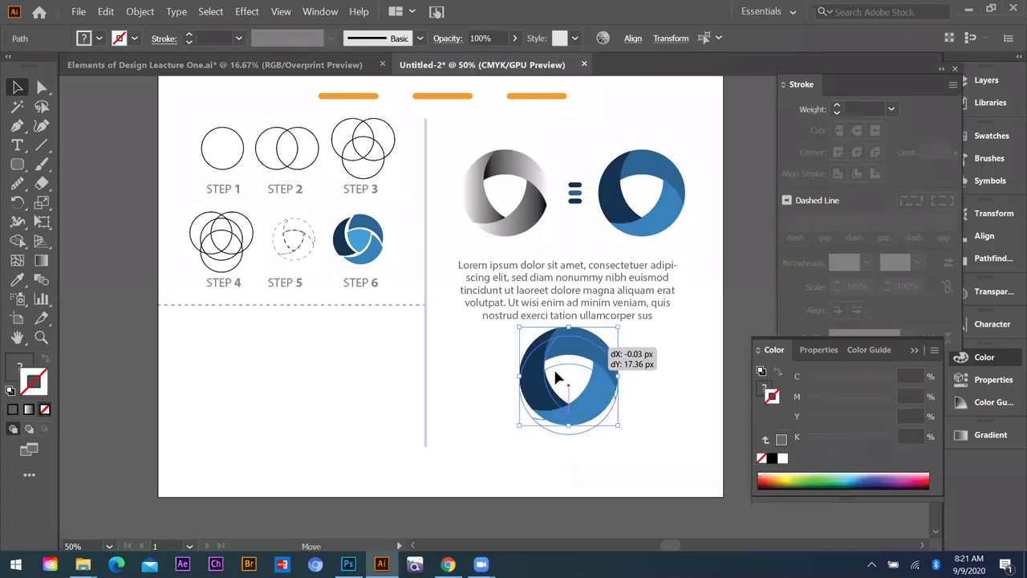
- Place a slightly enlarged copy of the blue swirl centred beneath the placeholder paragraph
left_click_drag(553, 367, 553, 374)
left_click(620, 370)
scroll(621, 370, "down", 1)
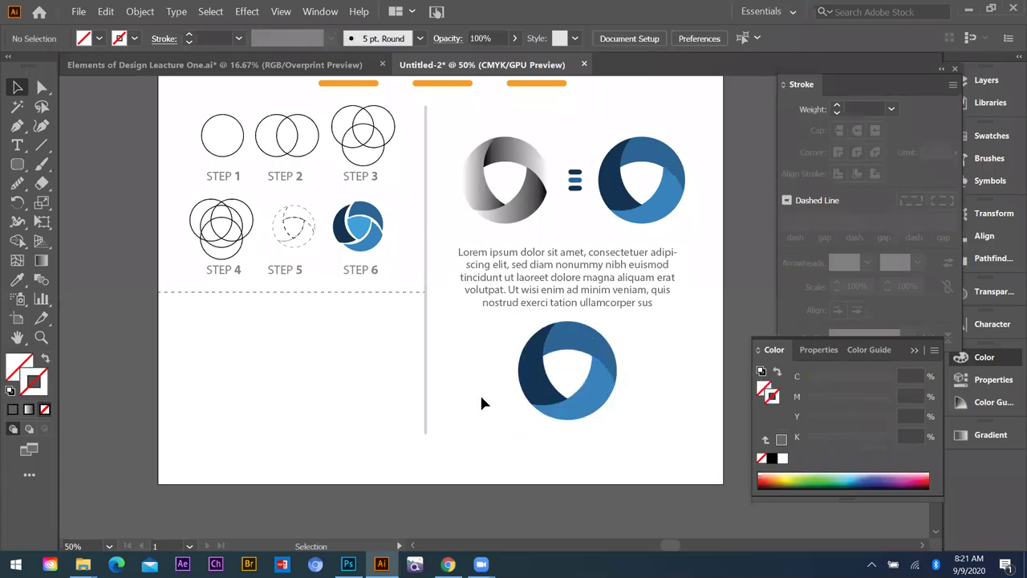
key("ctrl+=")
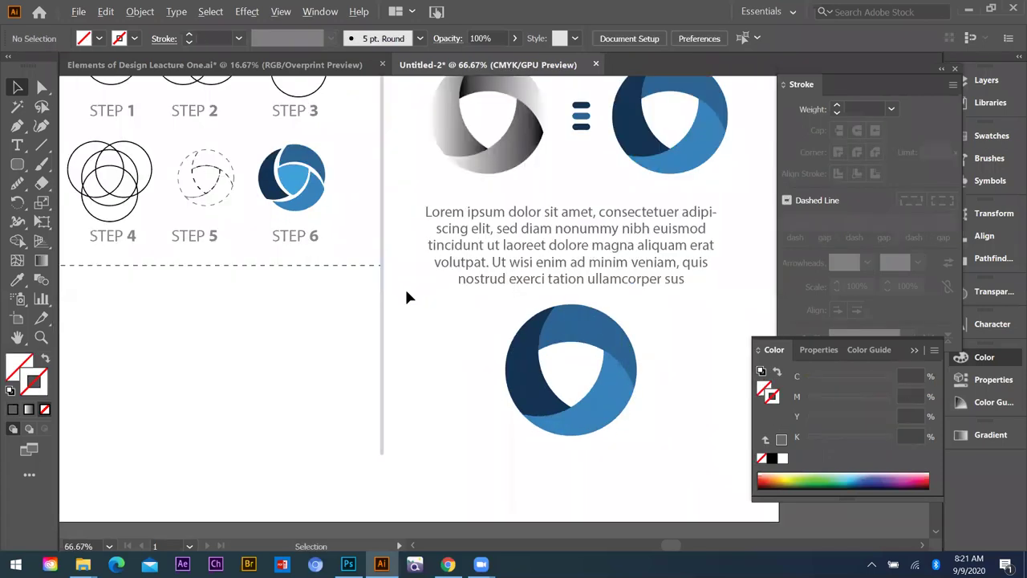
left_click_drag(442, 324, 489, 317)
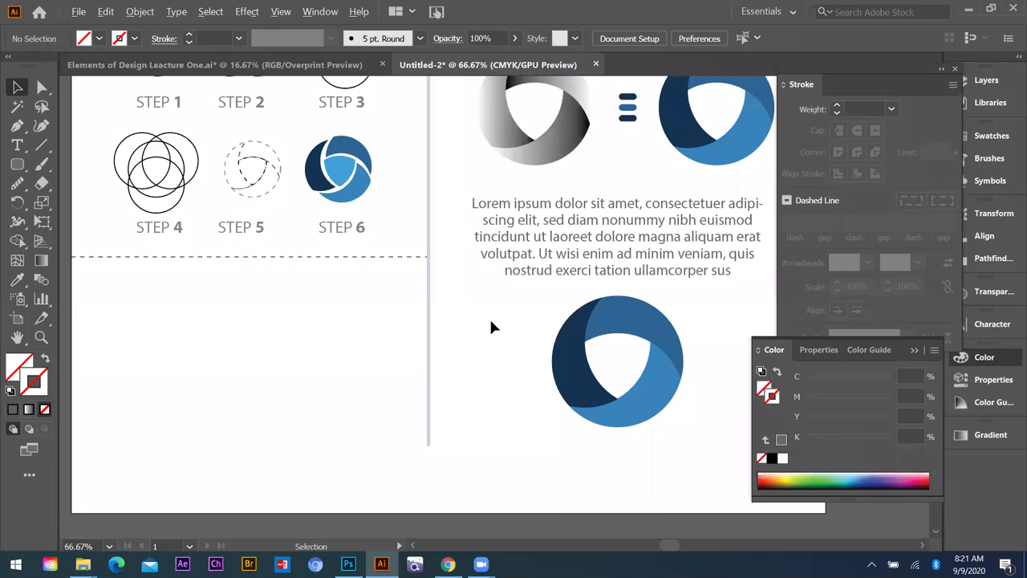
- Copy the three stacked bars under the dashed line below step 4 and stretch the set to about 25 by 171 px
left_click(606, 180)
key("ctrl+minus")
left_click_drag(574, 144, 200, 243)
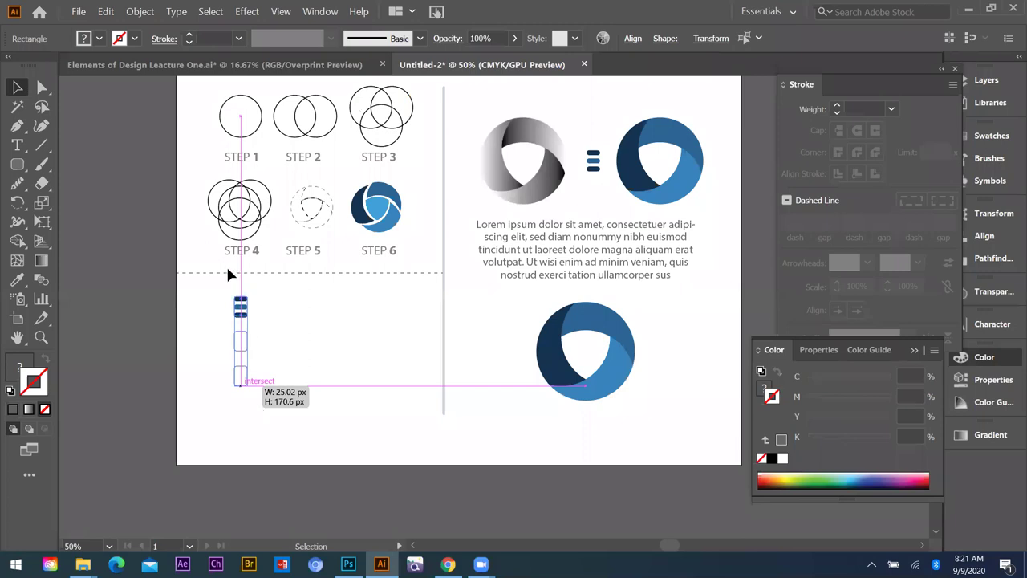
left_click_drag(228, 276, 229, 276)
key("ctrl+=")
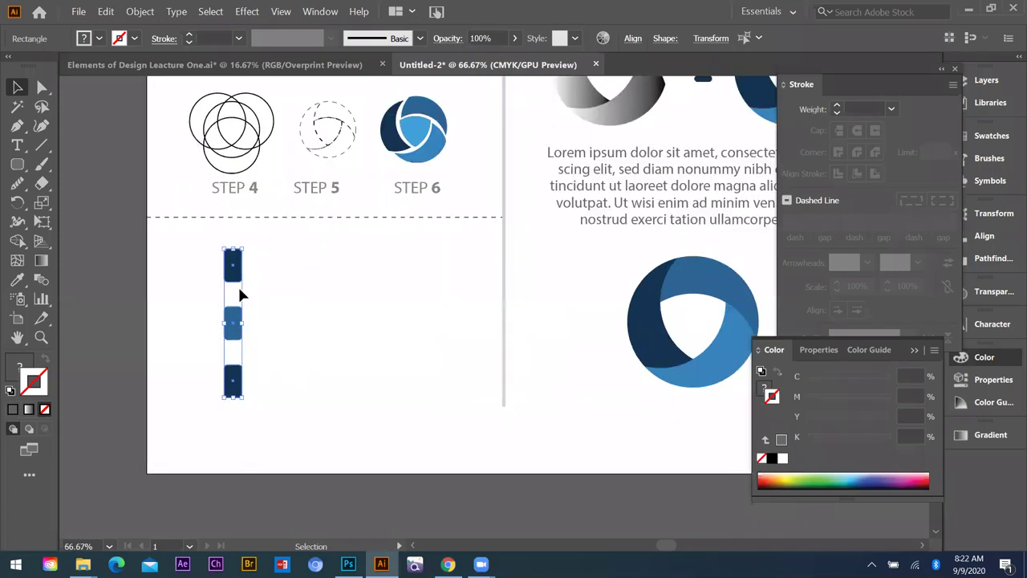
left_click(191, 227)
- Apply a white-to-black linear gradient to the stroke of the lowest stretched bar
scroll(231, 312, "up", 1)
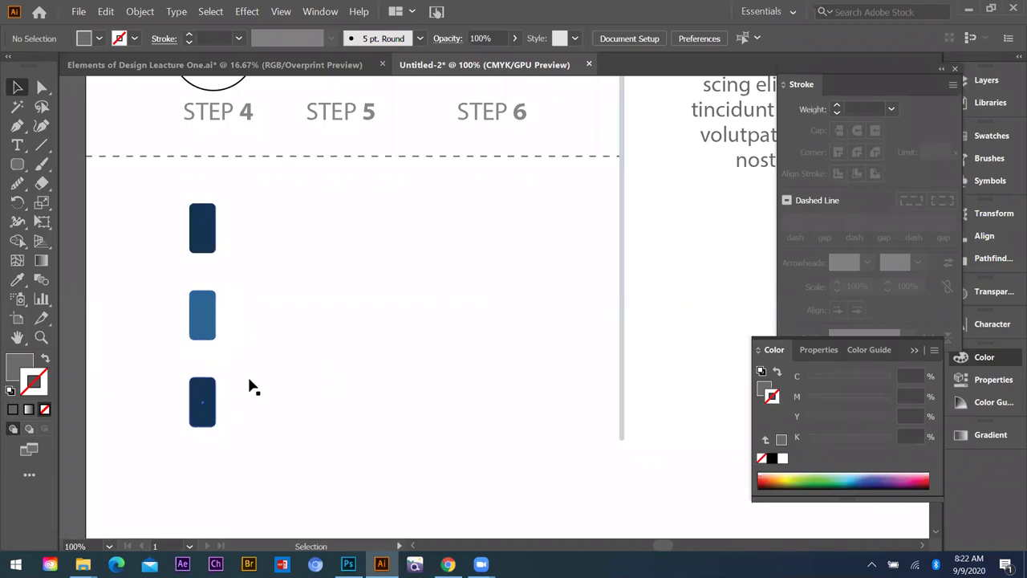
key("ctrl+minus")
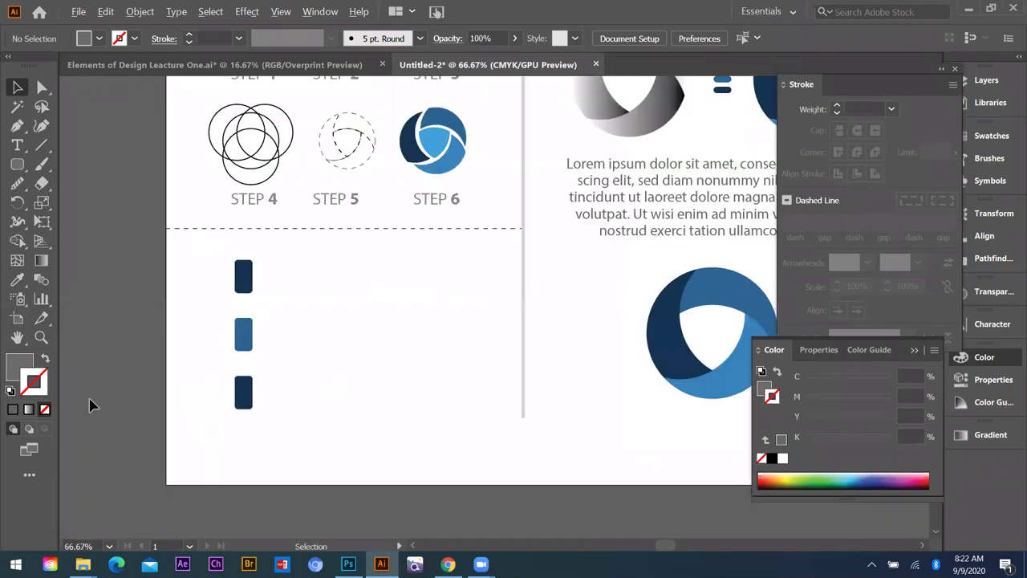
scroll(273, 395, "down", 1)
left_click(241, 390)
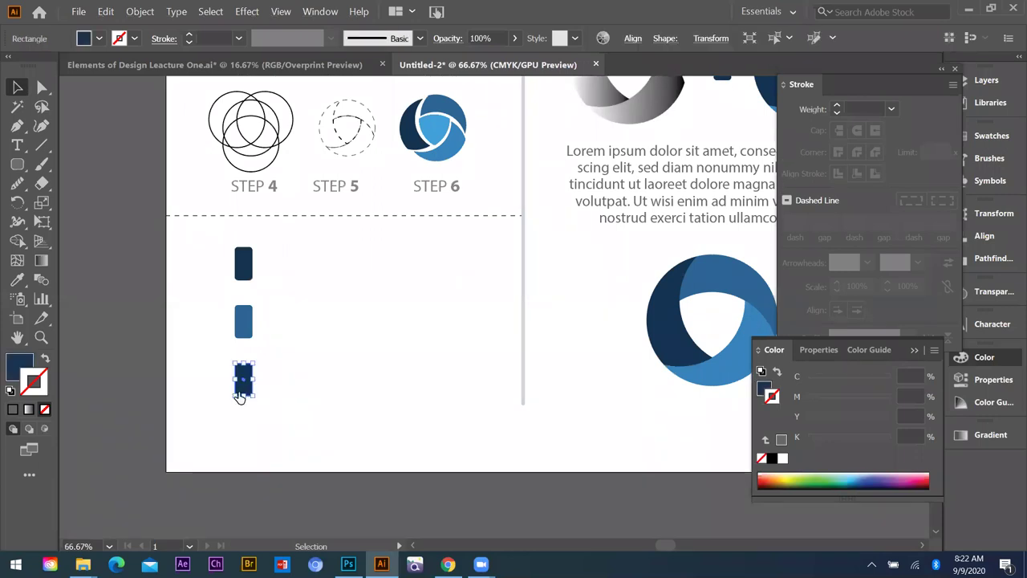
left_click(28, 410)
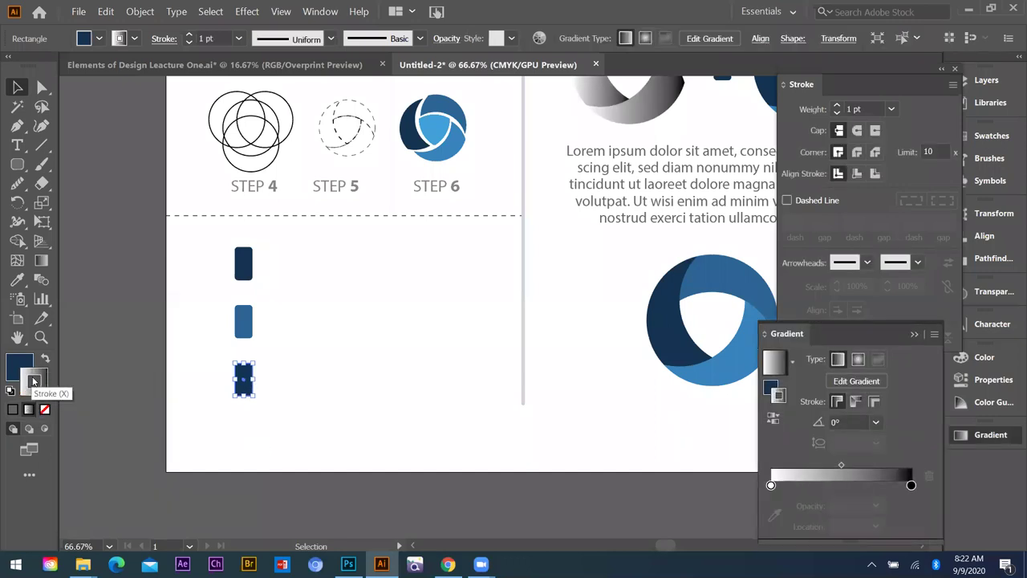
- Remove the lowest bar's stroke and apply a white-to-black linear gradient to its fill
left_click(44, 410)
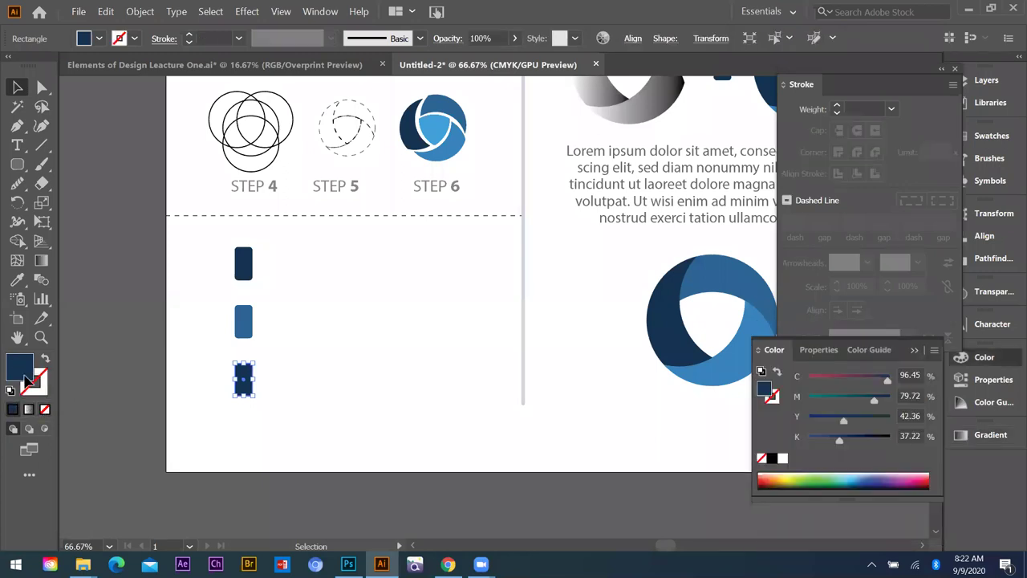
left_click(28, 410)
left_click_drag(853, 334, 626, 162)
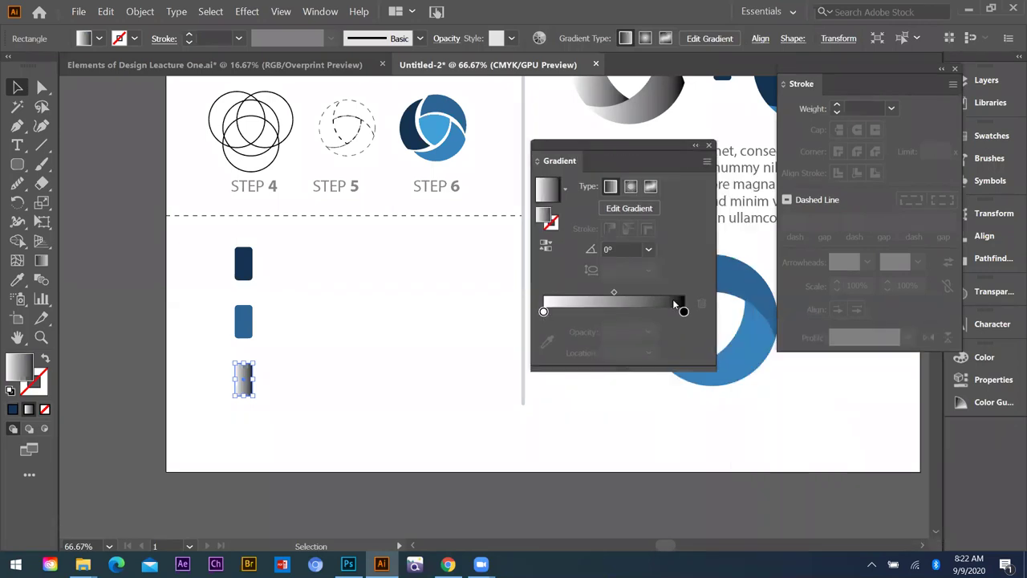
left_click_drag(614, 293, 618, 294)
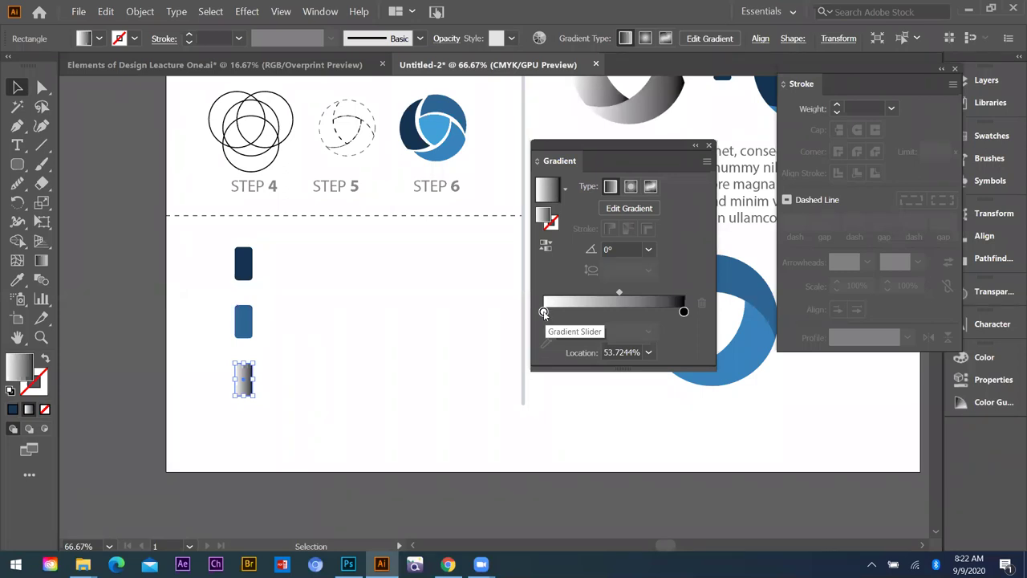
- Recolour the gradient stops with the dark blue of the uppermost bar and the blue of the middle bar, with the midpoint at about 32%
left_click(544, 313)
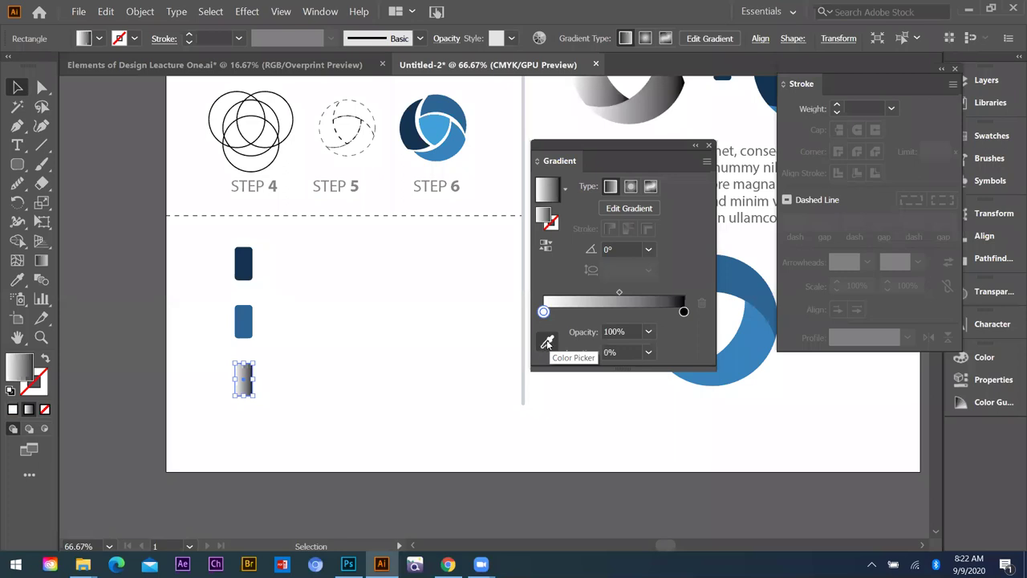
left_click(547, 342)
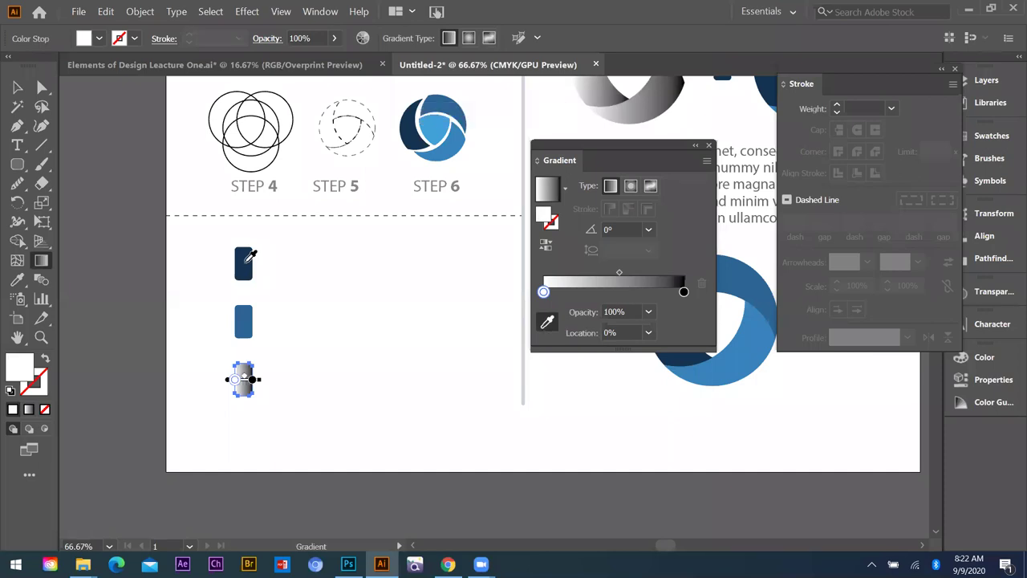
left_click(684, 292)
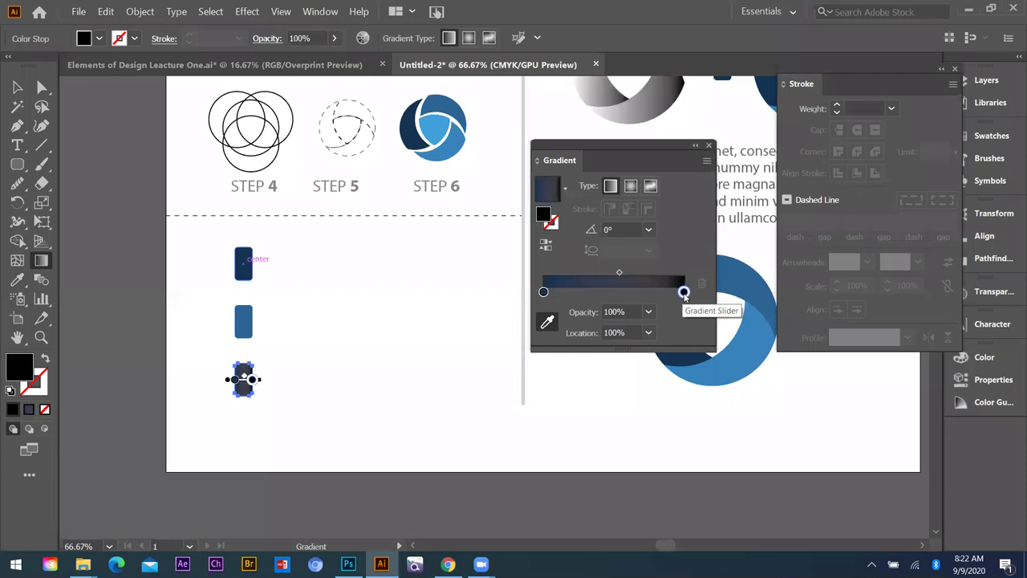
left_click(248, 317)
left_click_drag(618, 272, 589, 273)
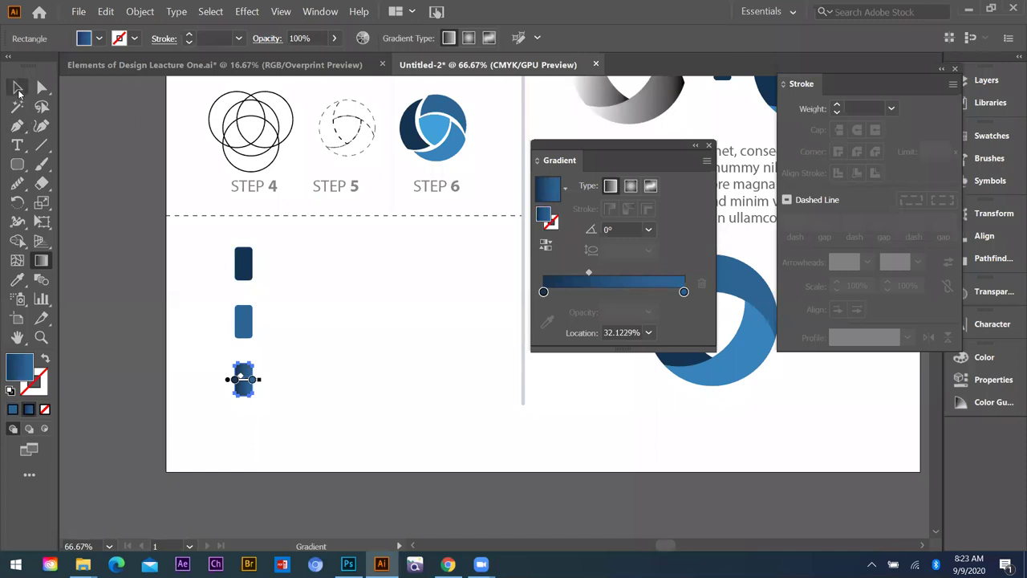
key("v")
left_click(287, 485)
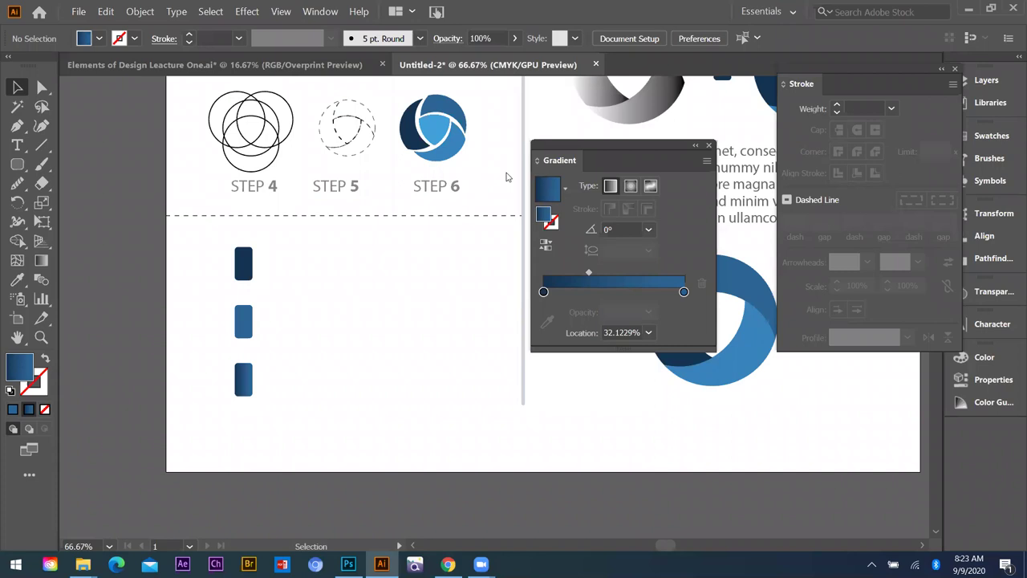
- Place a copy of the STEP 4 label beside the uppermost bar and change its text to "Royal blue"
left_click_drag(607, 150, 512, 170)
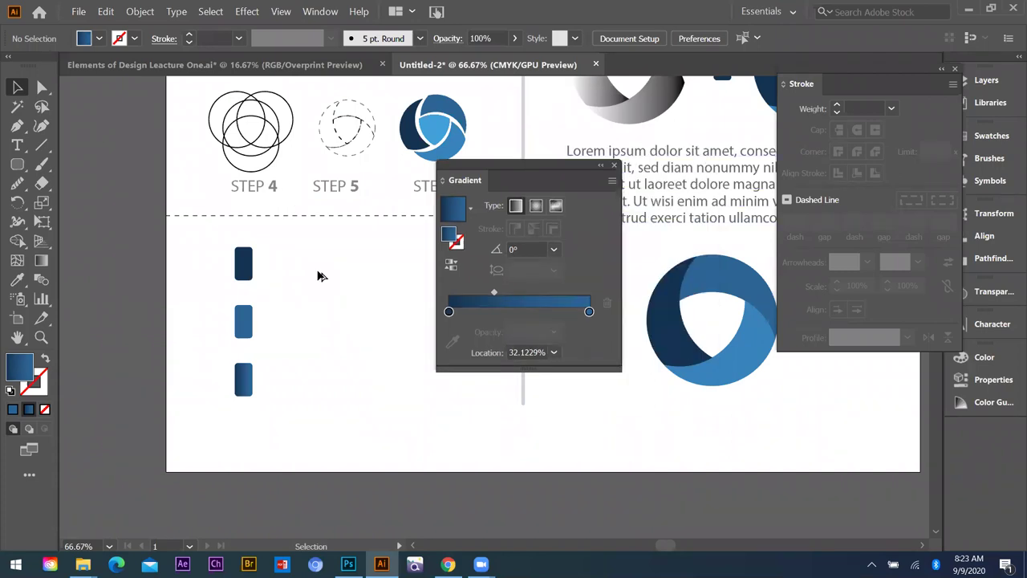
left_click_drag(273, 187, 316, 267, "alt")
left_click(17, 145)
left_click(274, 265)
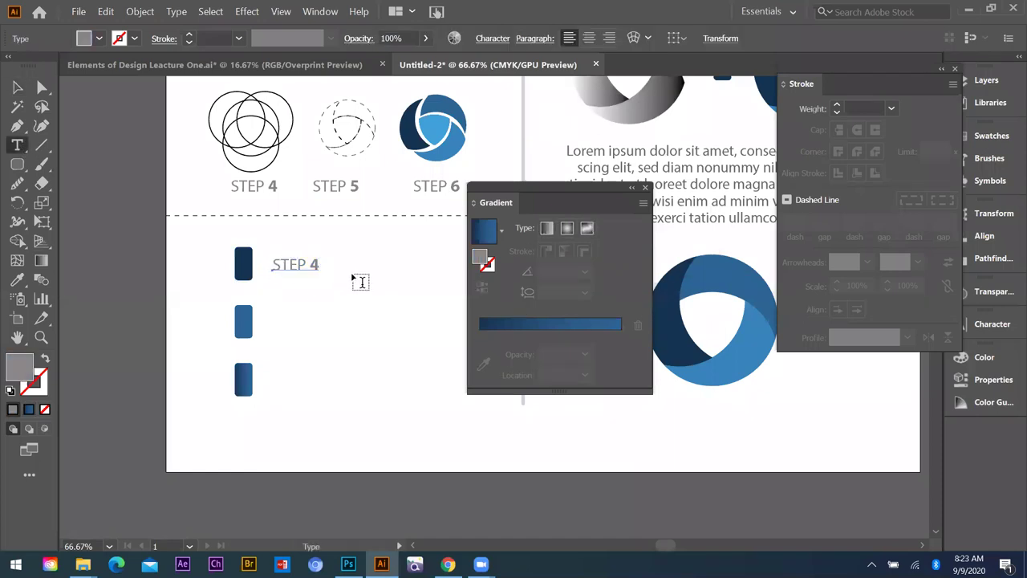
key("ctrl+a")
type("Roya")
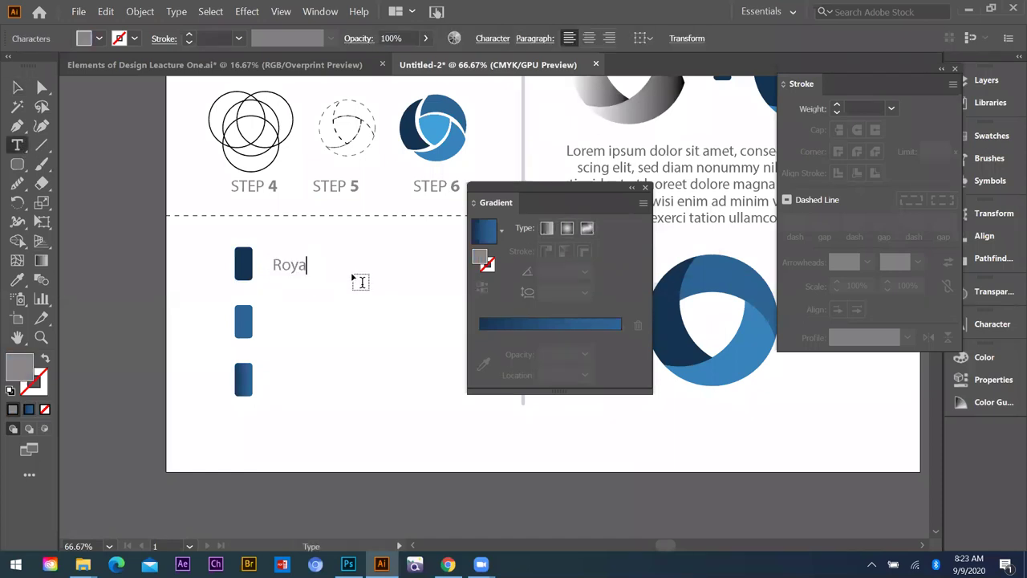
type("l b;lue")
key("BackSpace")
key("BackSpace")
key("BackSpace")
key("BackSpace")
type("lue")
left_click(18, 88)
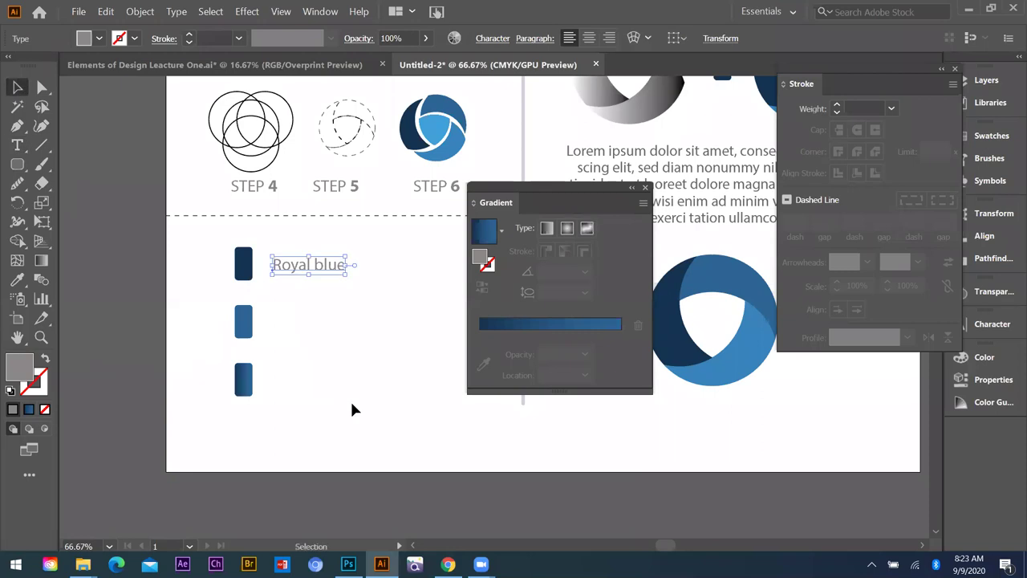
- Copy the Royal blue label beside the two lower bars and change the middle label to "Light blue"
left_click(306, 325)
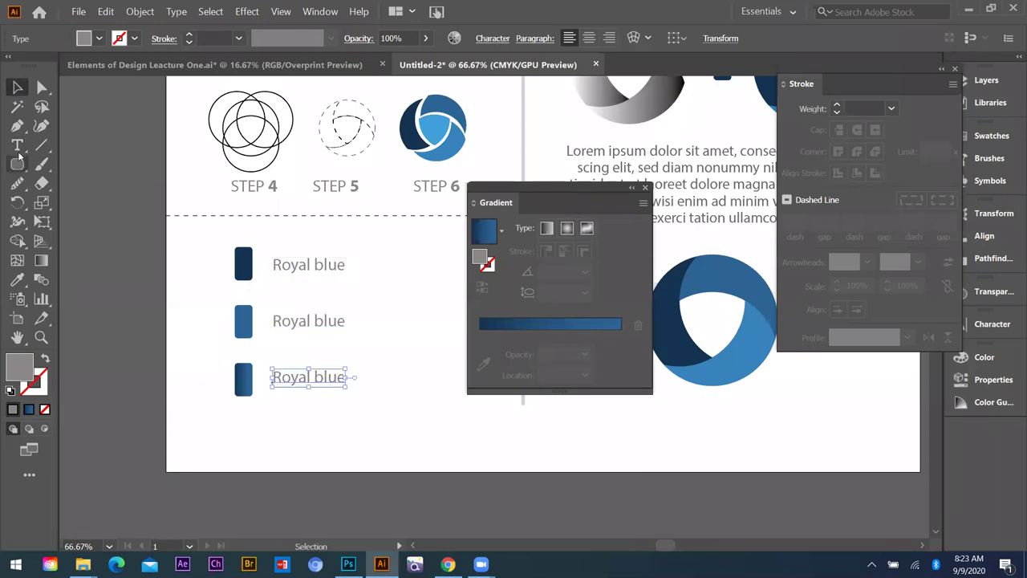
key("t")
left_click(278, 321)
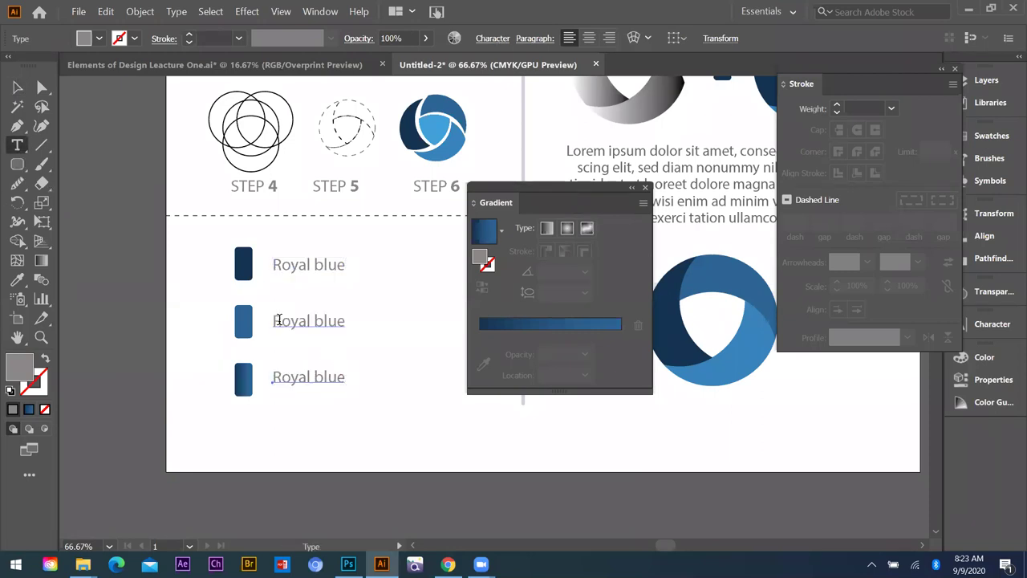
key("ctrl+a")
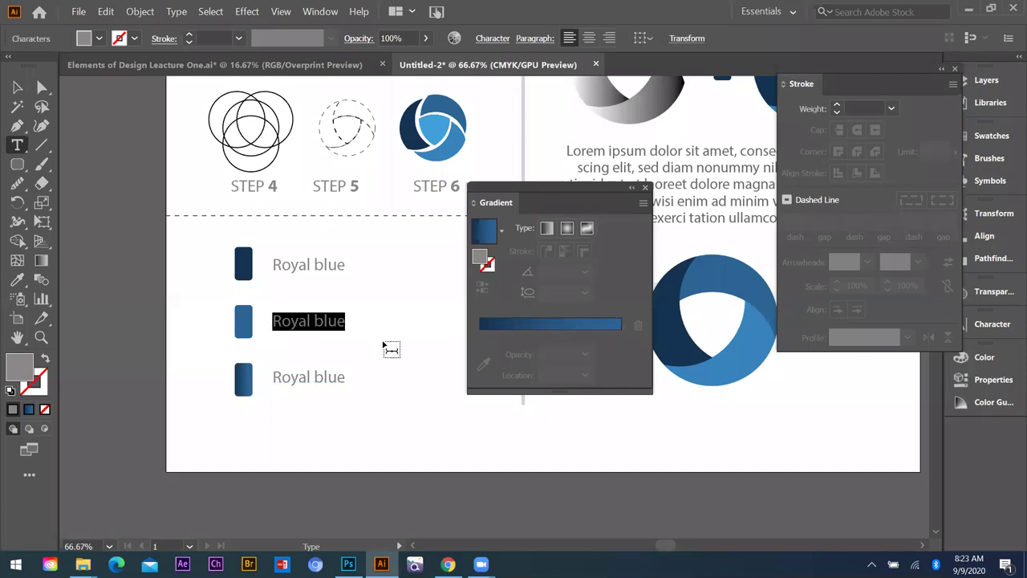
type("Light blue")
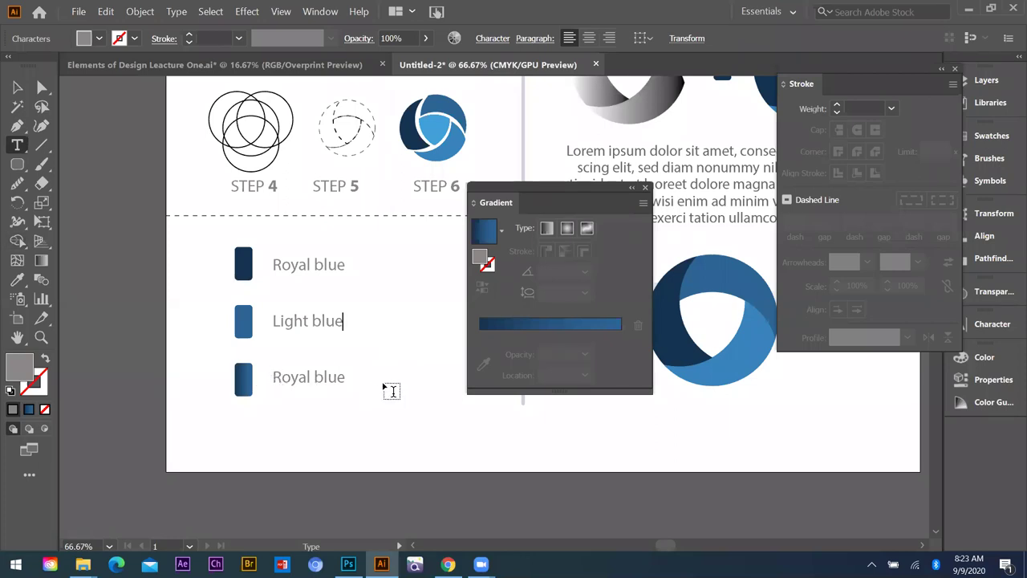
- Change the label beside the lowest bar to "Gradient" and close the gradient settings
left_click_drag(272, 378, 391, 391)
type("Gradient")
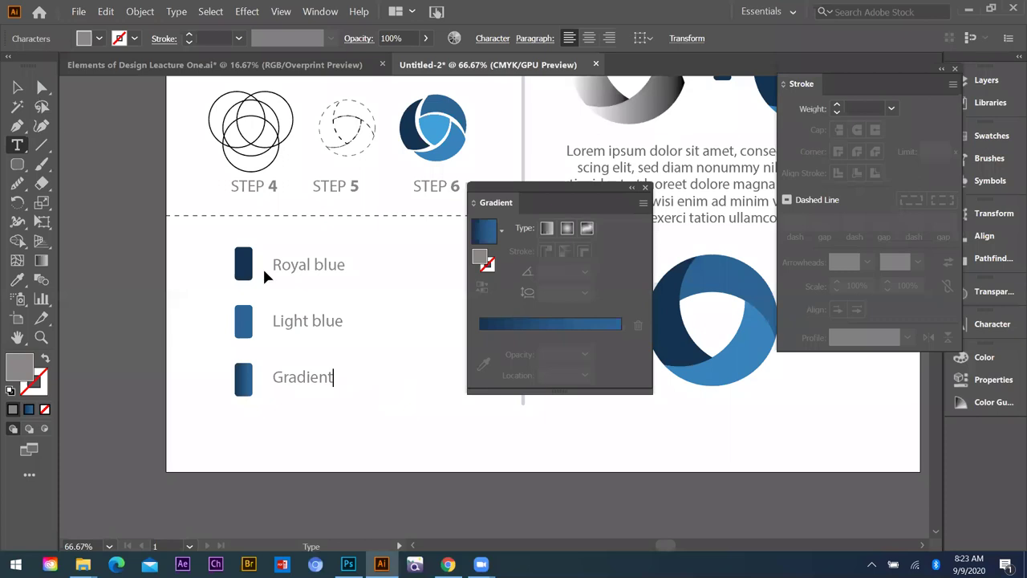
key("Escape")
left_click(174, 334)
scroll(172, 334, "down", 1)
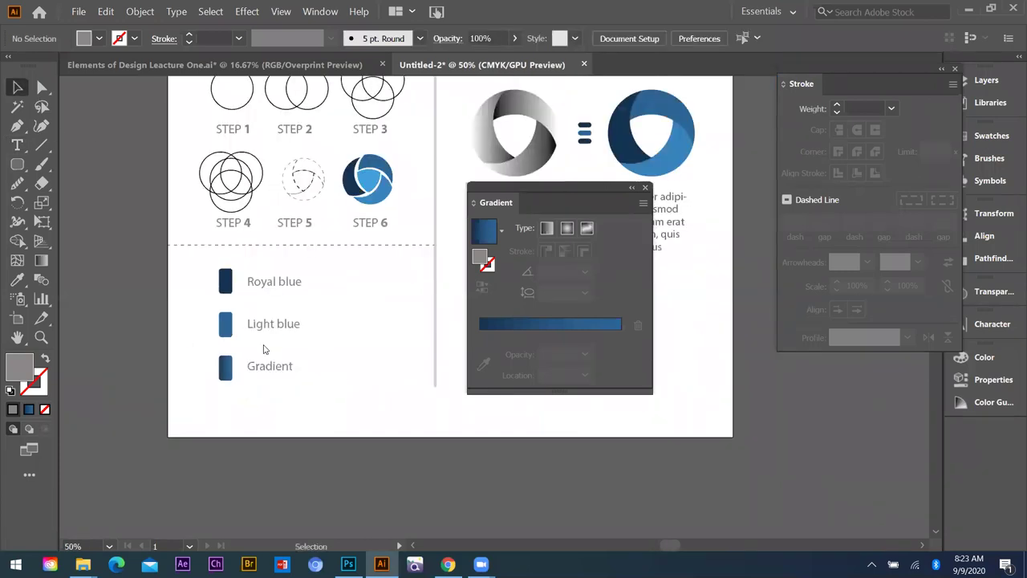
left_click(647, 188)
left_click_drag(518, 290, 543, 325)
key("ctrl+z")
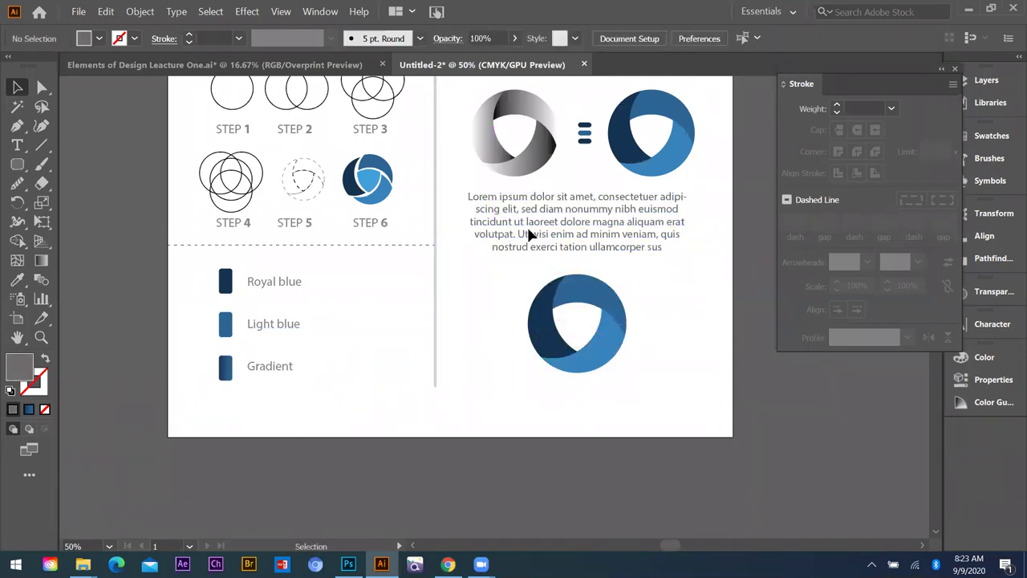
left_click(580, 258)
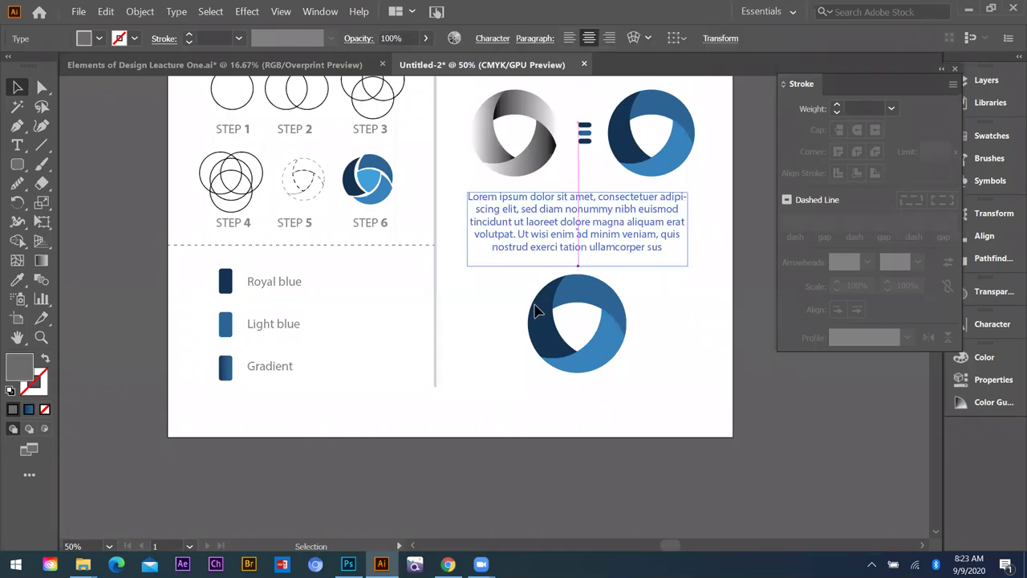
- Fill the dark blue left segment of the enlarged swirl with the blue gradient sampled from the lowest bar
left_click(542, 338)
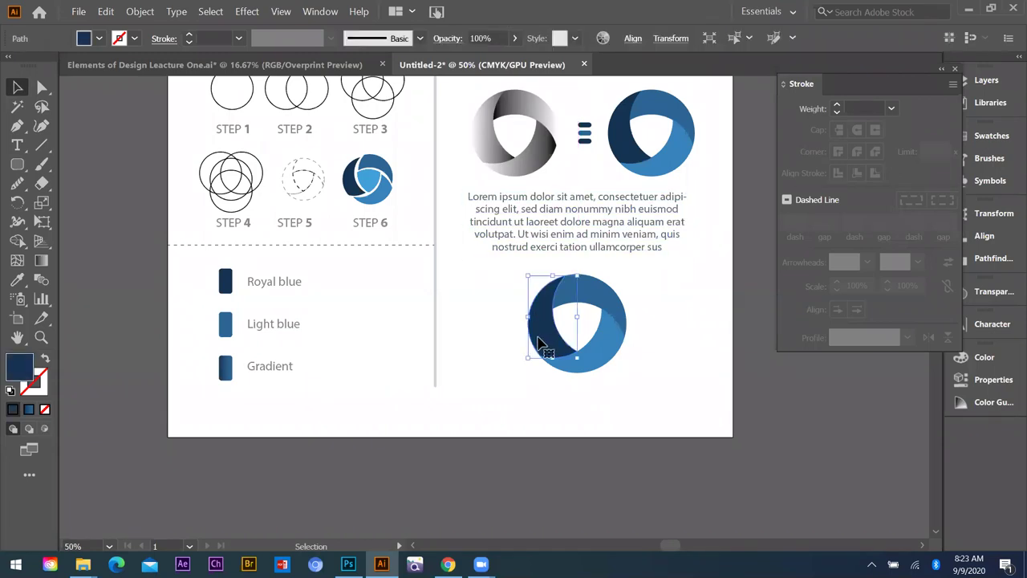
key("i")
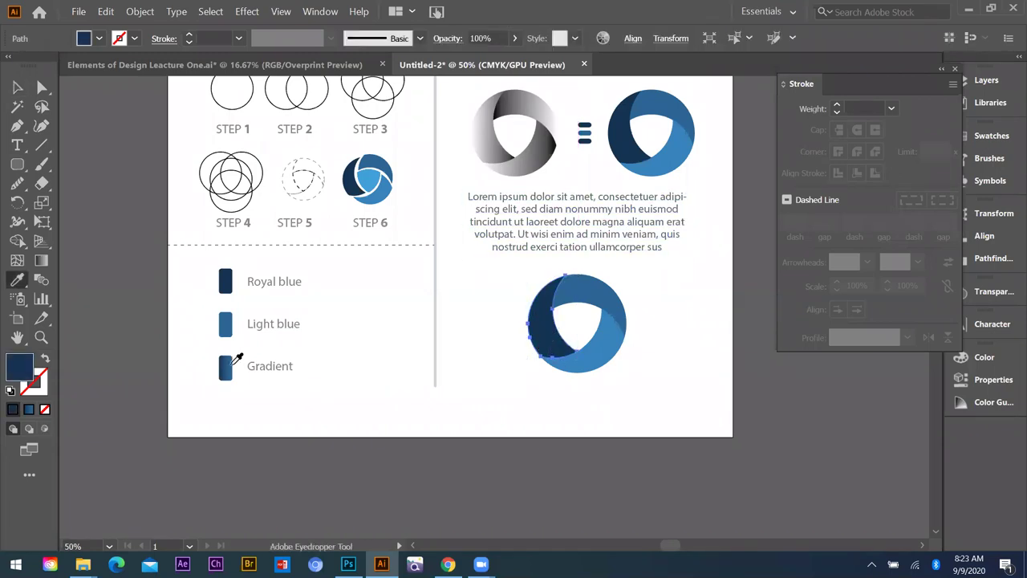
left_click(227, 365)
key("v")
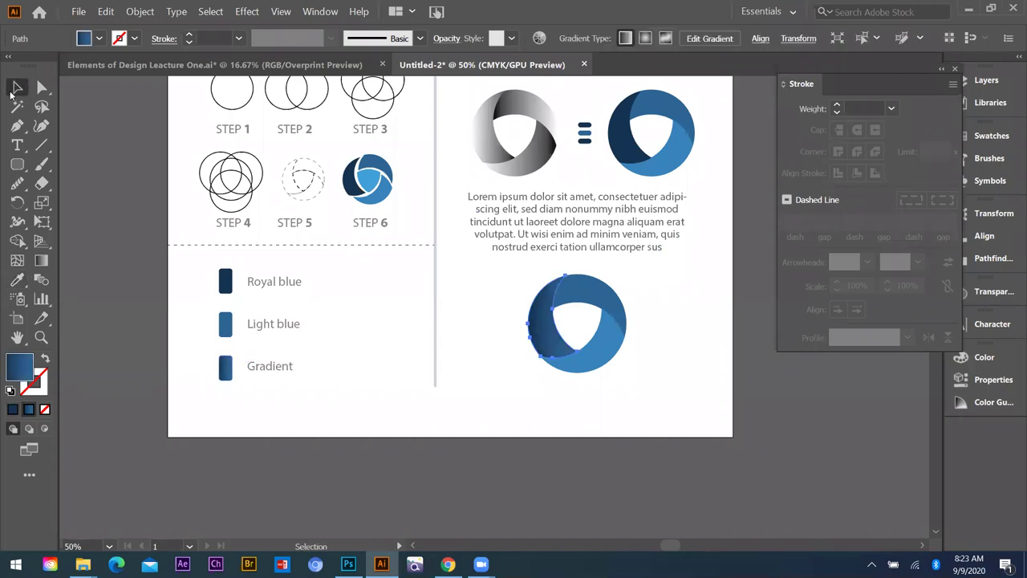
left_click(464, 382)
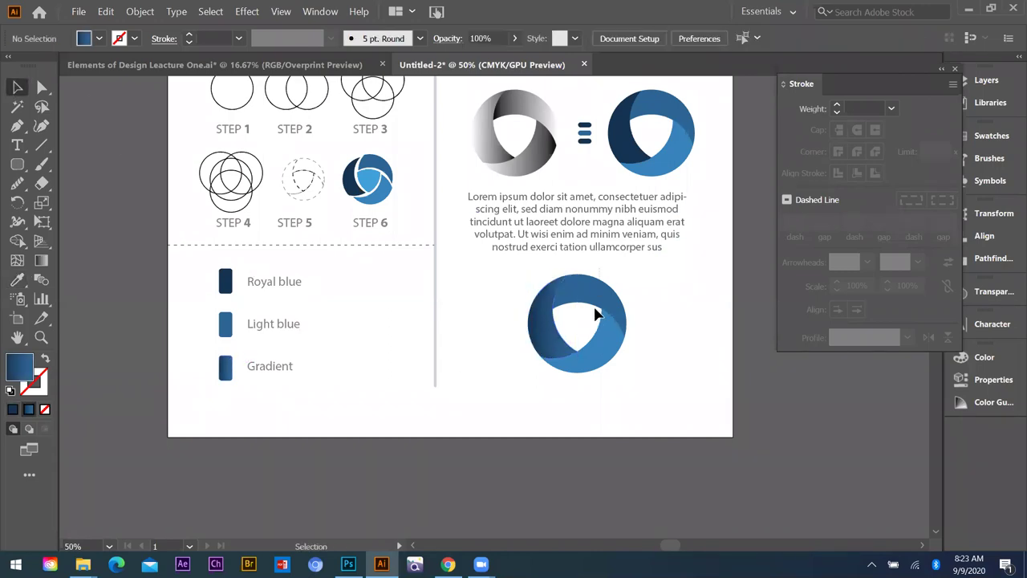
- Fill the upper segment of the enlarged swirl with the gradient sampled from the lowest bar
left_click(594, 312)
key("i")
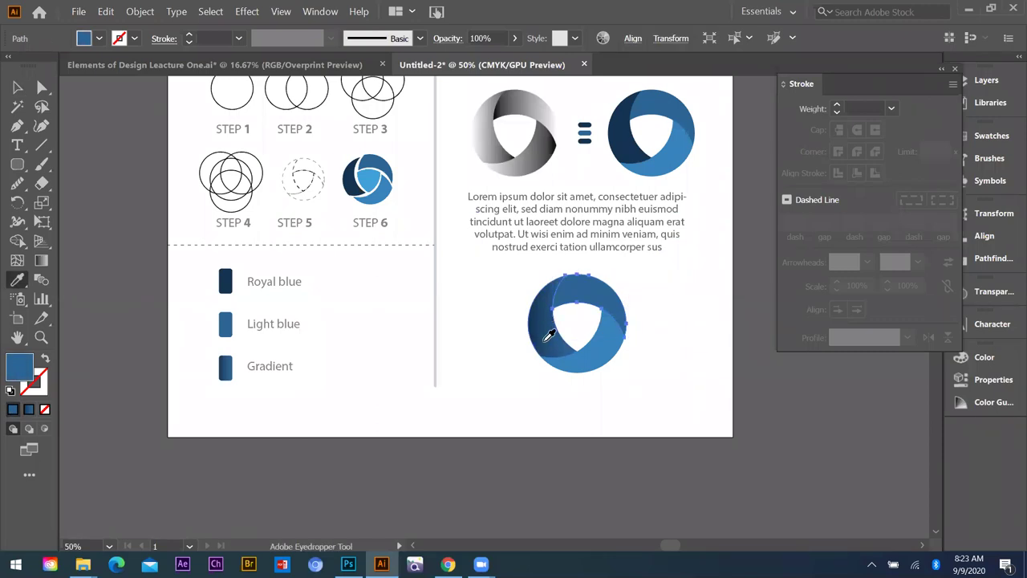
left_click(225, 366)
left_click(11, 88)
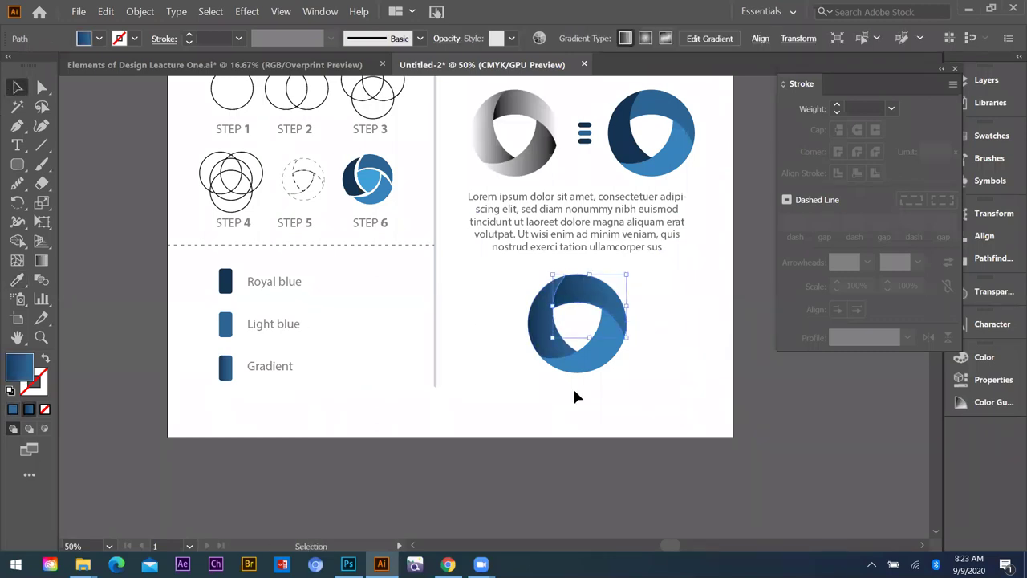
- Fill the light blue lower-right segment of the enlarged swirl with the gradient sampled from its upper segment
left_click(607, 337)
key("i")
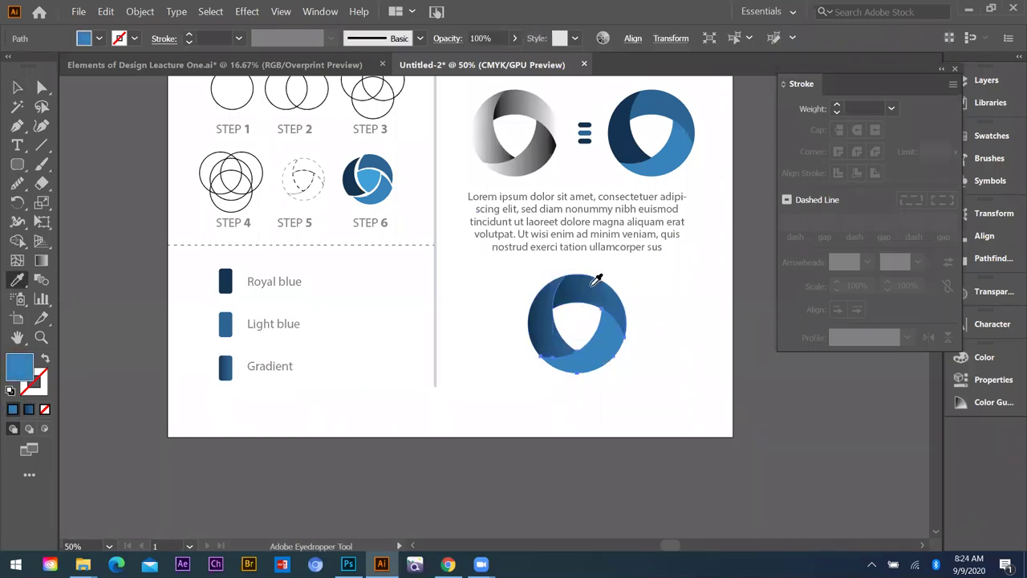
left_click(559, 281)
left_click(26, 95)
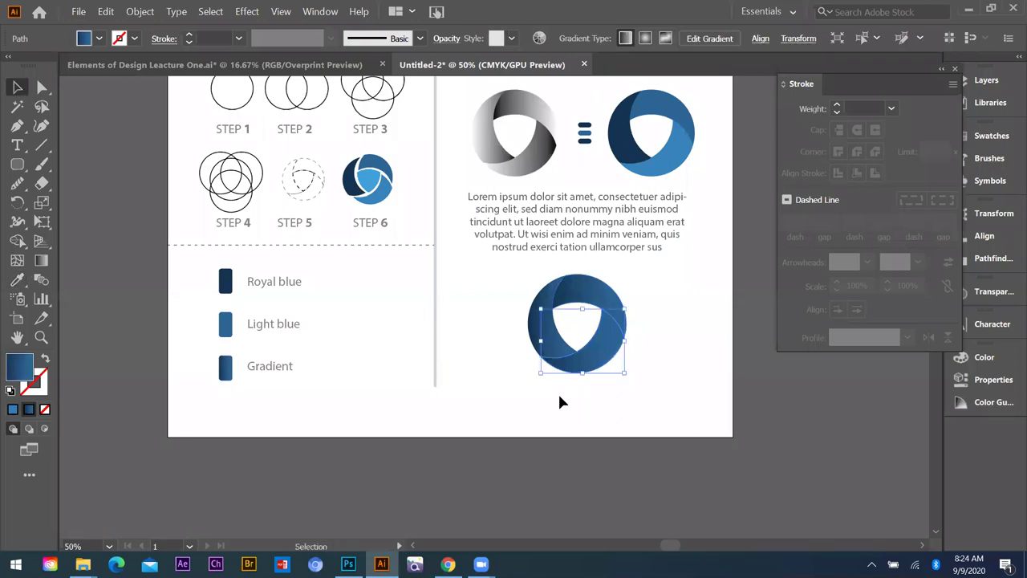
- Reverse the gradient of the enlarged swirl's lower-right segment so it runs from mid-blue to dark blue, and deselect it
left_click(595, 371)
left_click(594, 369)
left_click(321, 11)
left_click(386, 356)
left_click_drag(562, 187, 793, 185)
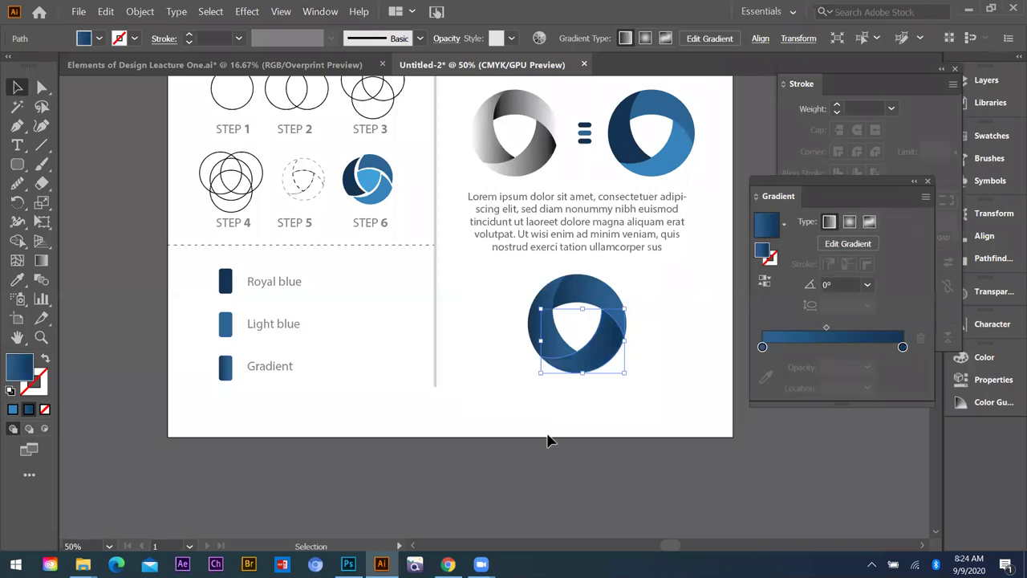
left_click(487, 327)
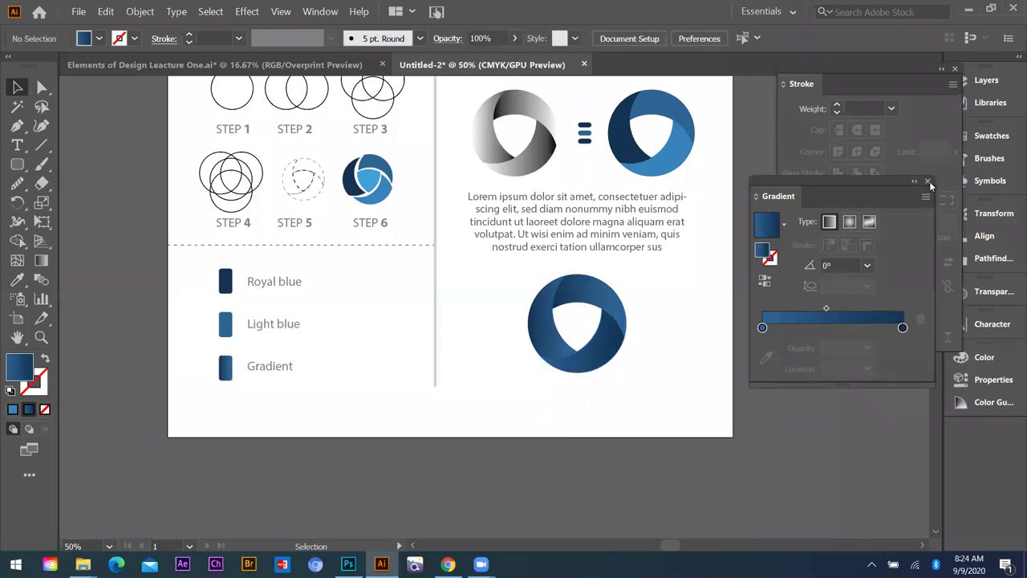
- Add the text "LOGO DESIGN" beside the enlarged swirl and make the word LOGO bold
key("ctrl+minus")
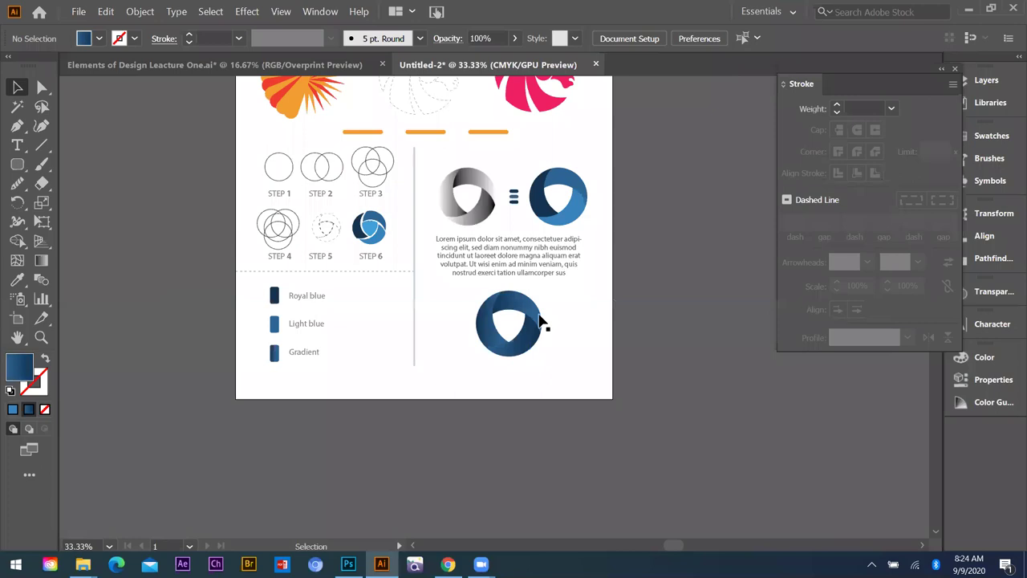
key("ctrl+plus")
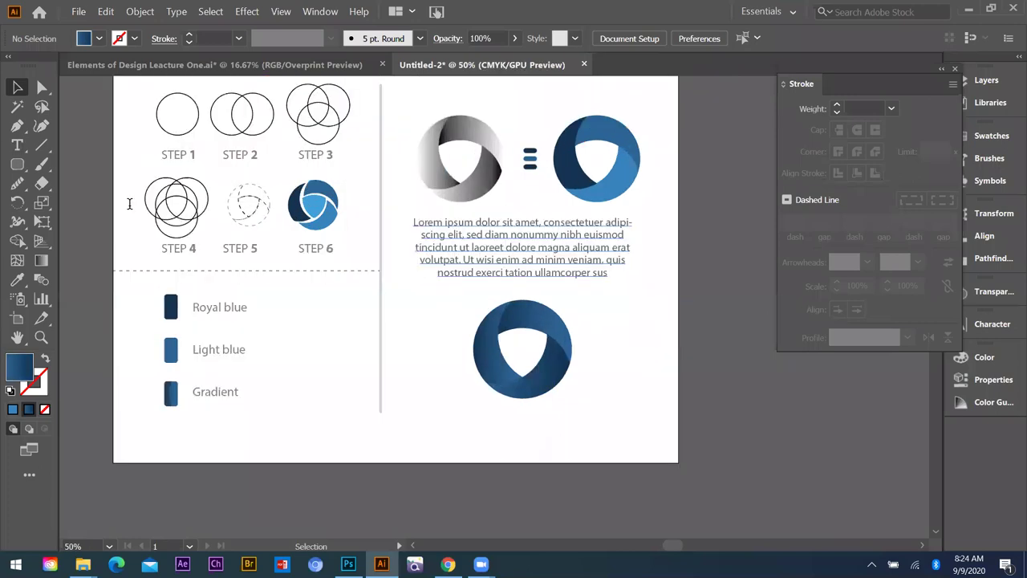
key("ctrl+z")
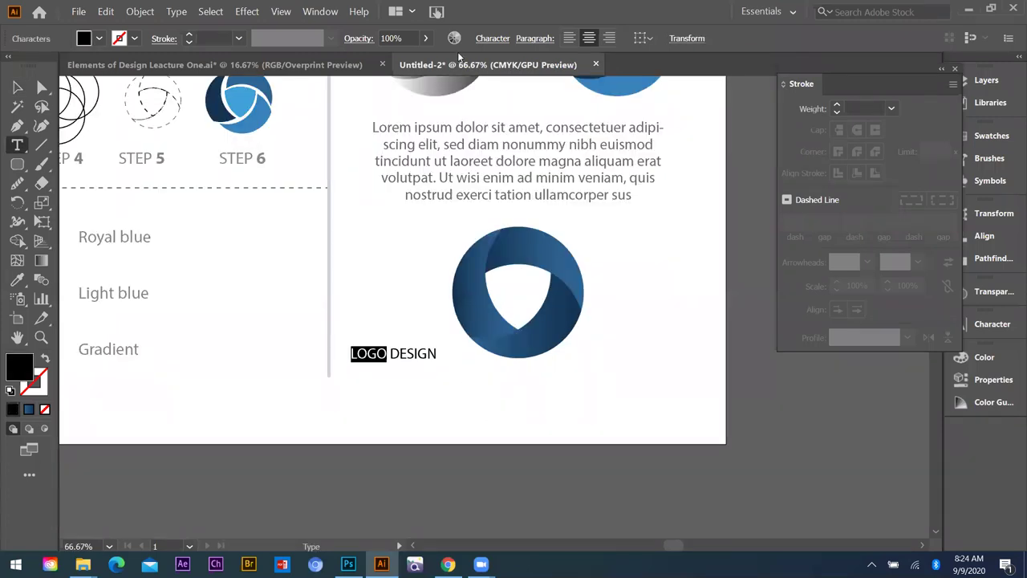
key("Escape")
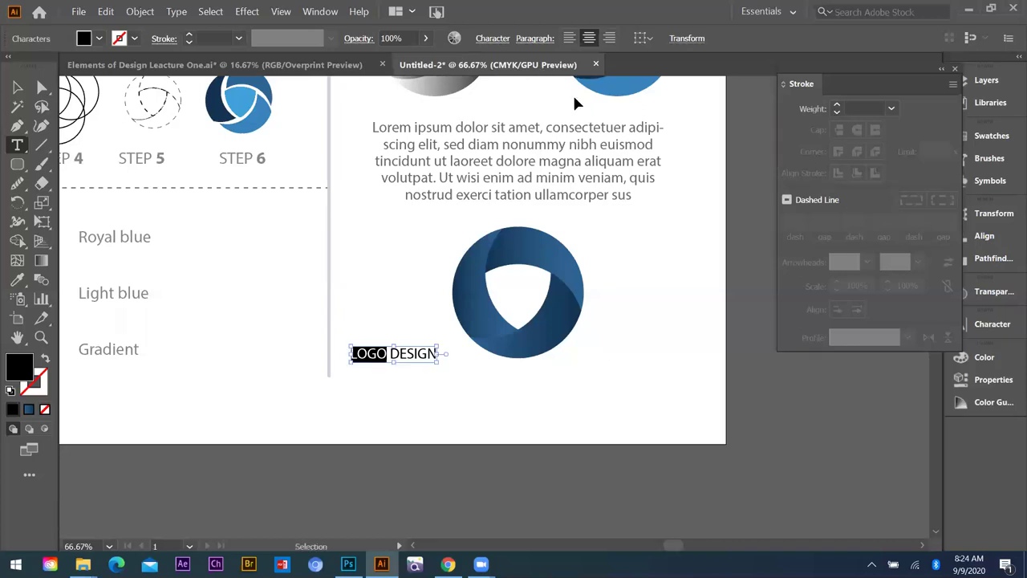
left_click(993, 323)
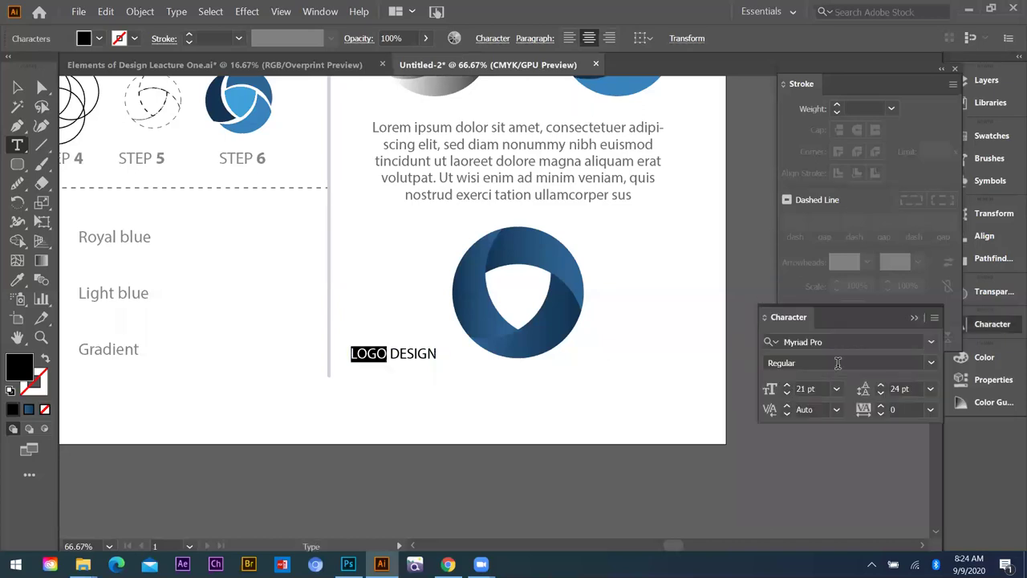
left_click(931, 363)
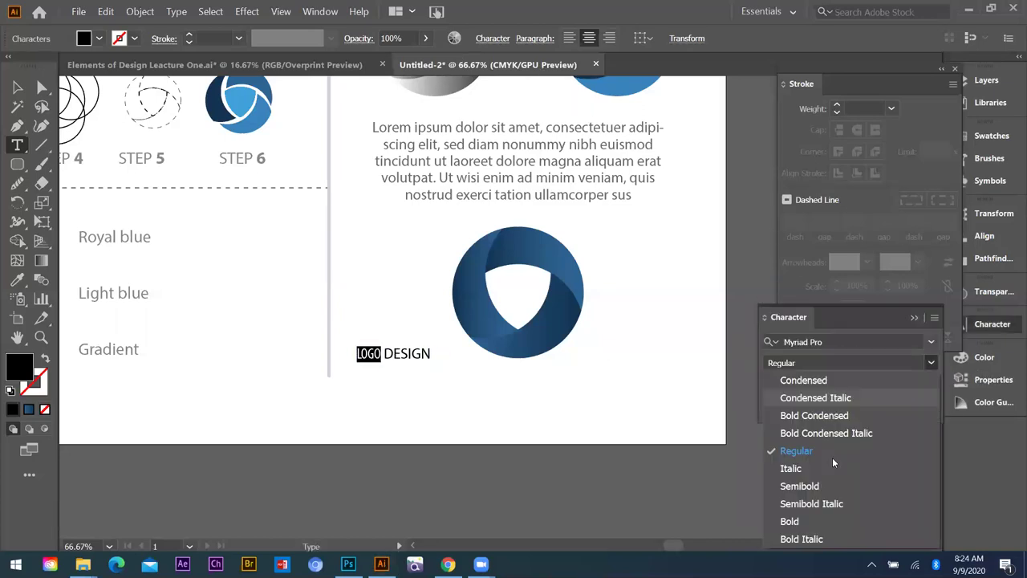
left_click(21, 87)
left_click(419, 395)
- Move the "LOGO DESIGN" text so it sits centred directly below the enlarged swirl
left_click_drag(411, 352, 631, 347)
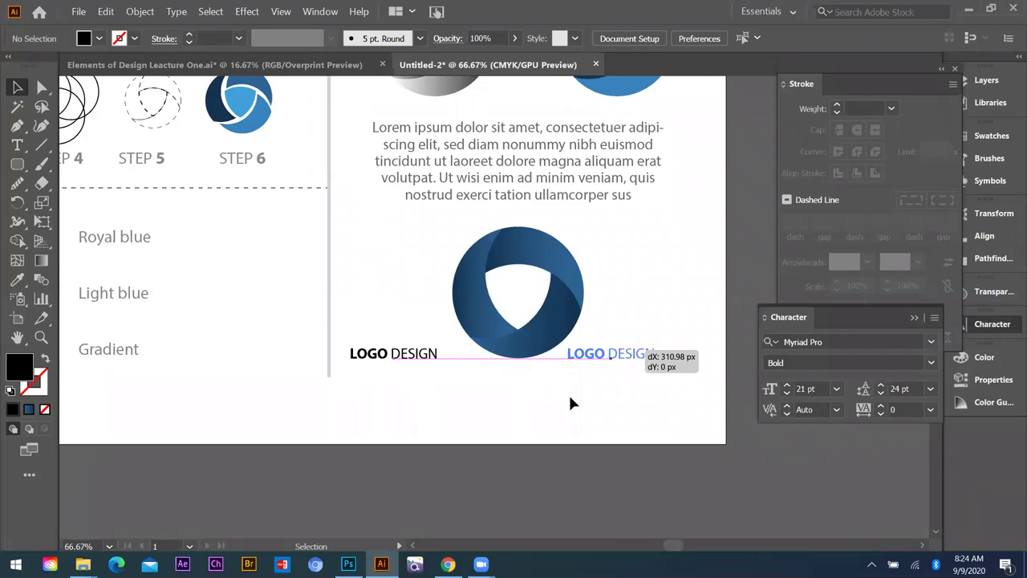
left_click_drag(601, 325, 527, 370)
left_click(633, 340)
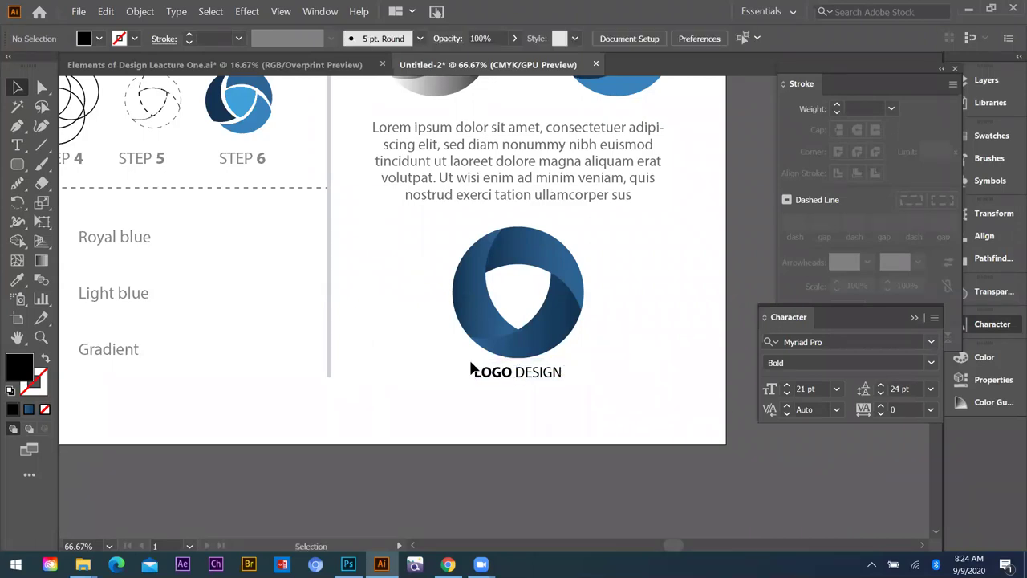
key("ctrl+minus")
key("ctrl+minus")
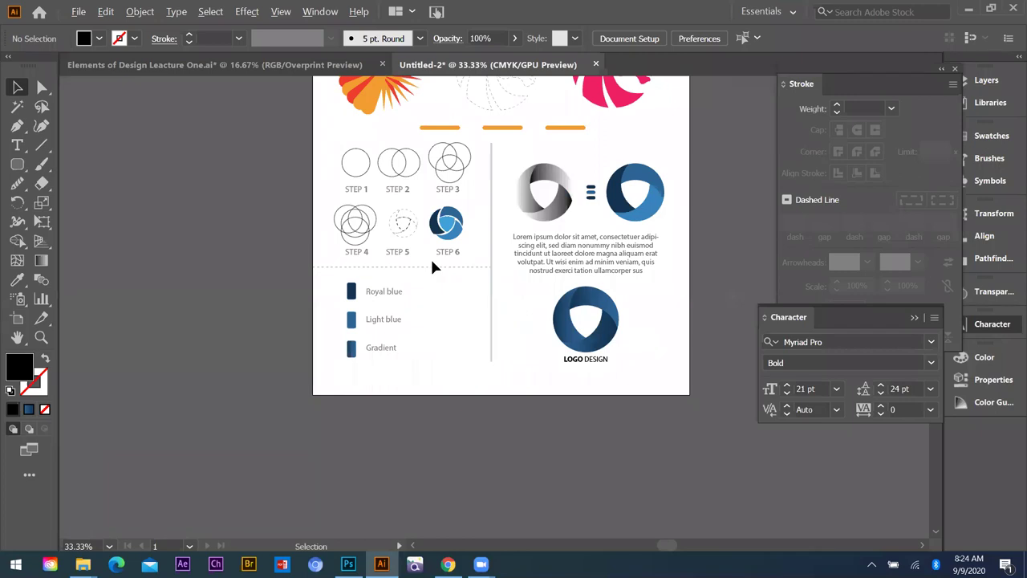
- Draw a thin black rounded vertical bar beside the colour names and copy it about 180 px to the right
scroll(458, 277, "left", 1)
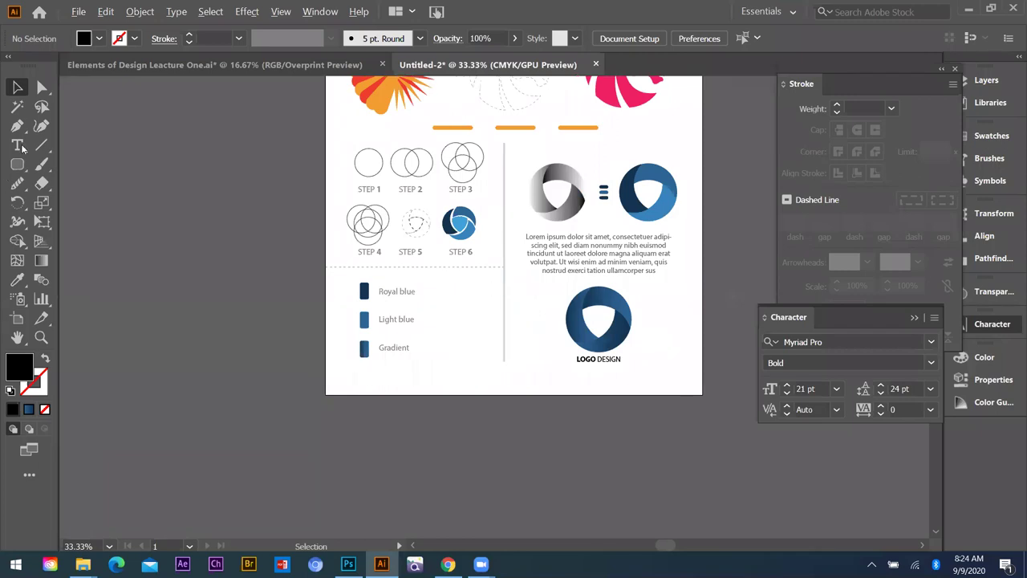
key("ctrl+plus")
key("t")
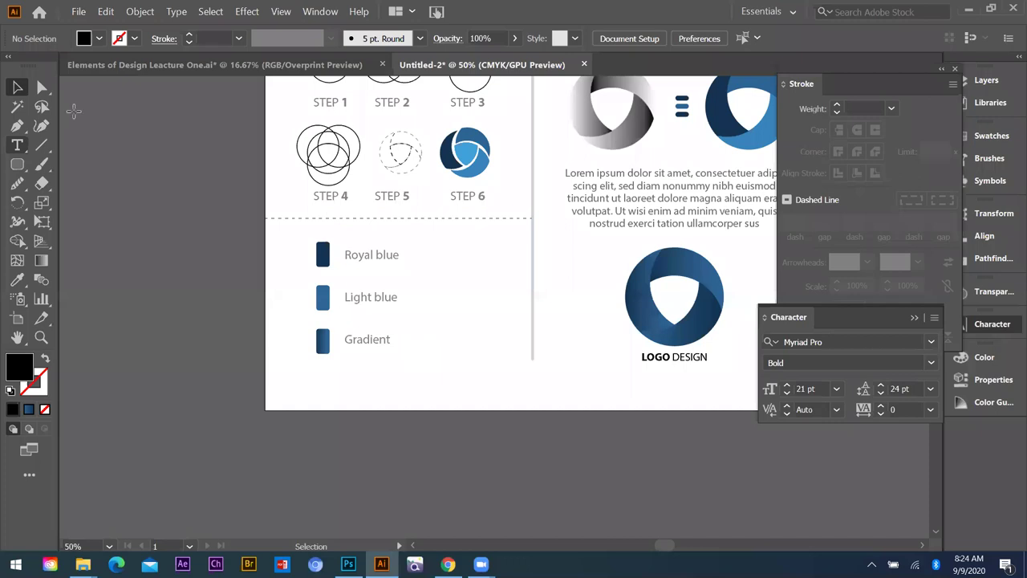
left_click(17, 164)
left_click(12, 90)
left_click_drag(412, 306, 506, 321)
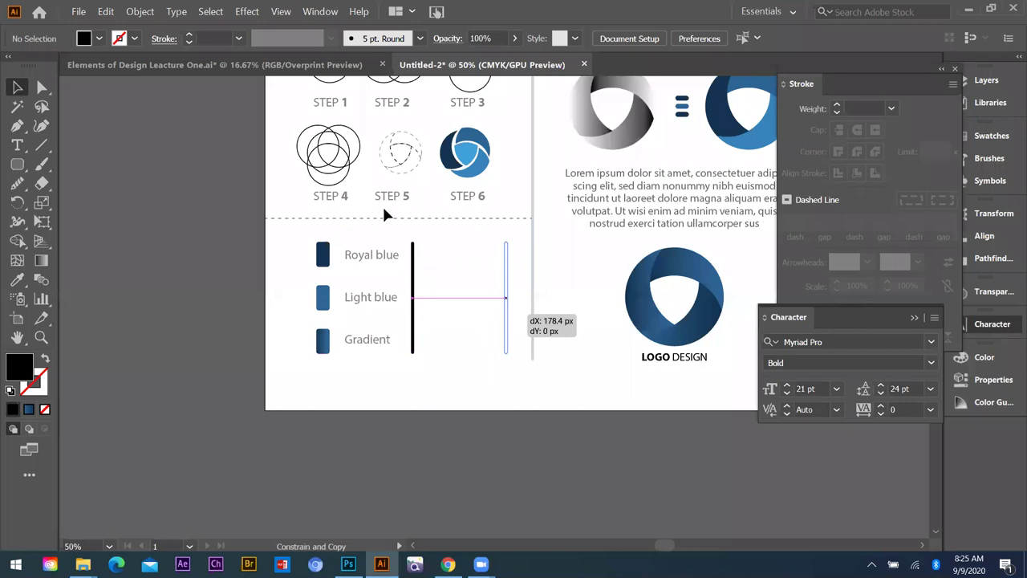
- Set the opacity of both black vertical bars beside the colour names to 9%, and deselect them
scroll(526, 338, "up", 1)
left_click_drag(362, 200, 516, 269)
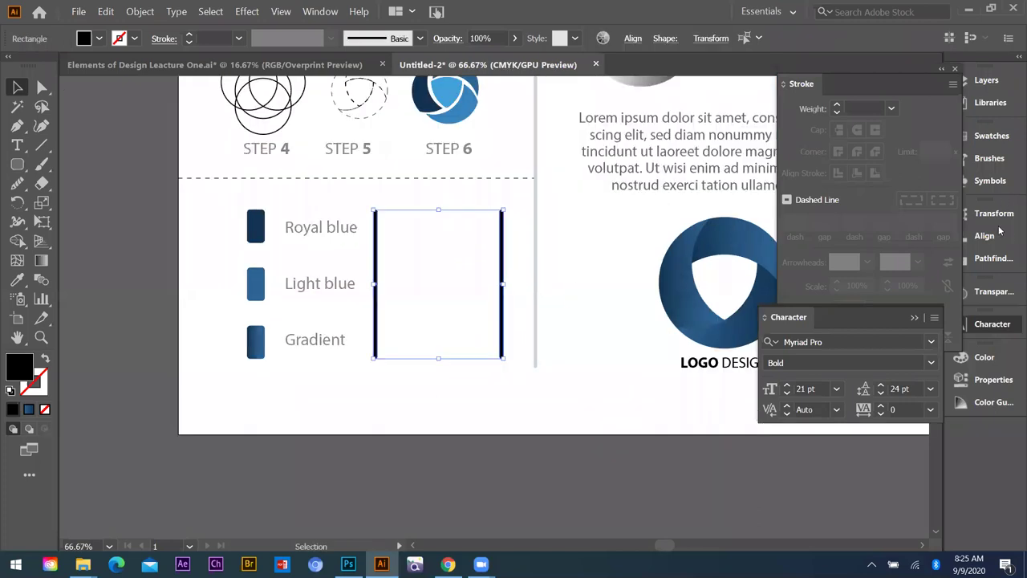
left_click(994, 214)
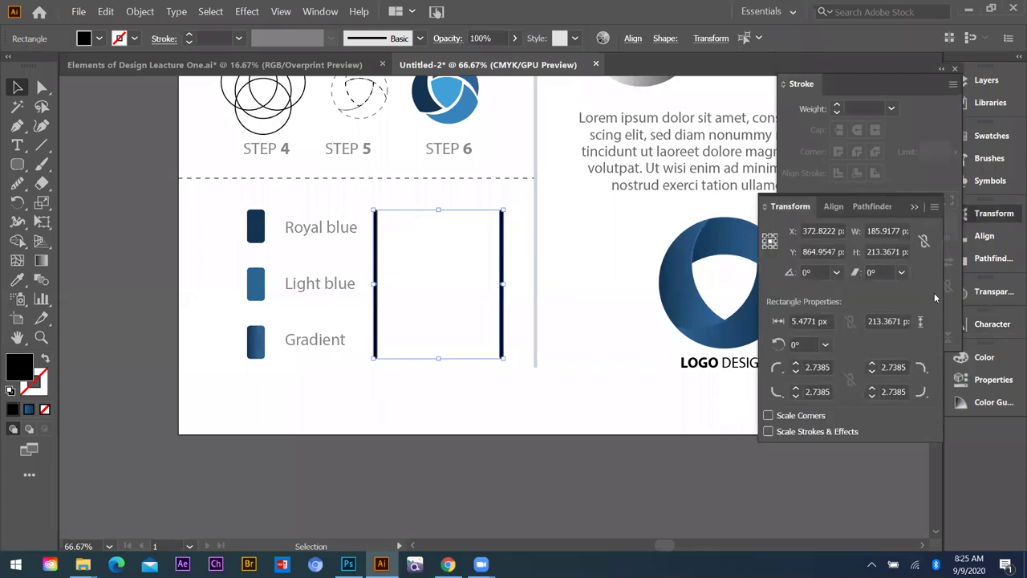
left_click(992, 294)
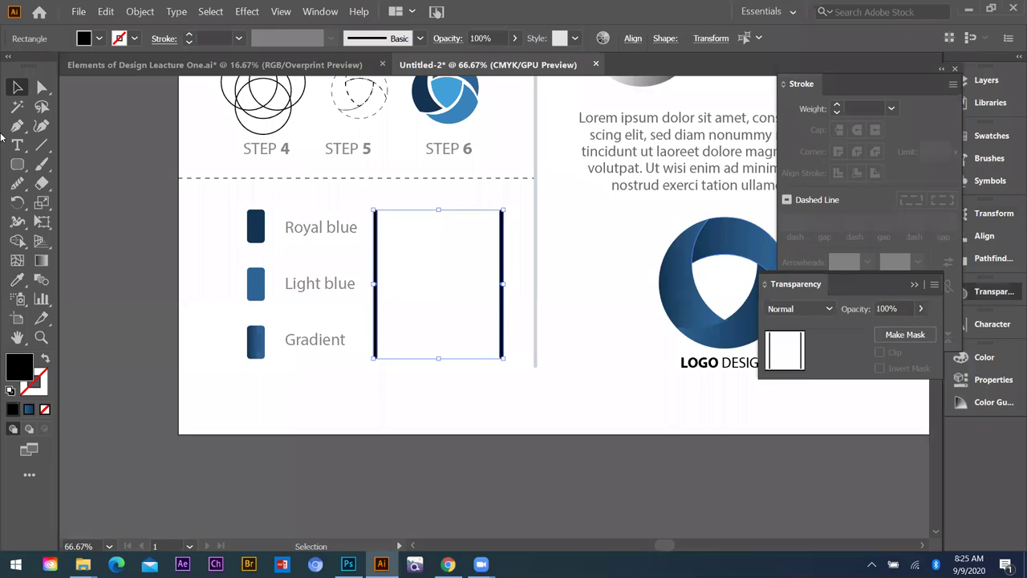
left_click_drag(921, 309, 865, 328)
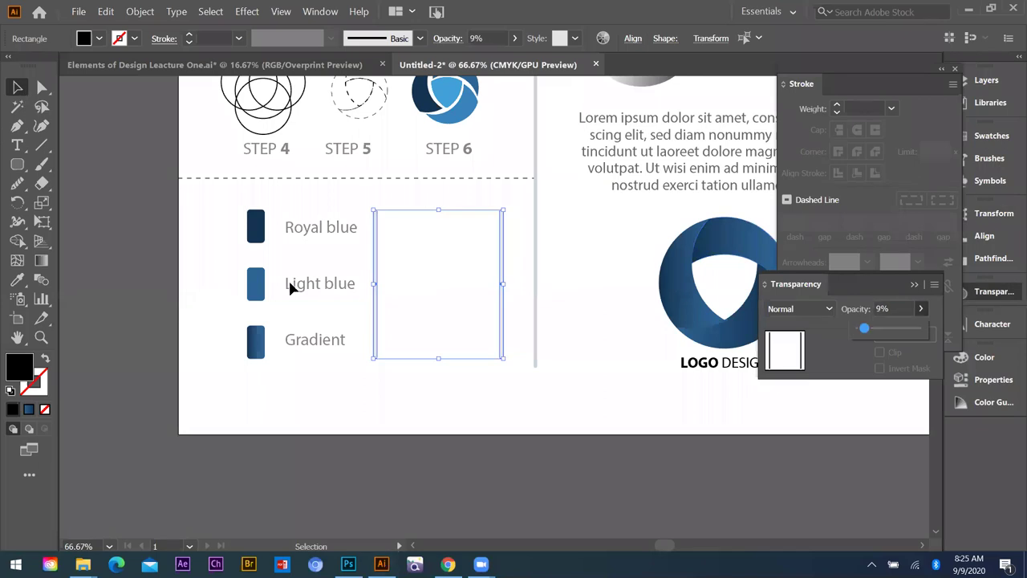
left_click(509, 305)
- Add a placeholder text box between the two vertical bars and set its text to Myriad Pro Regular at 11 pt
key("t")
left_click_drag(381, 212, 496, 358)
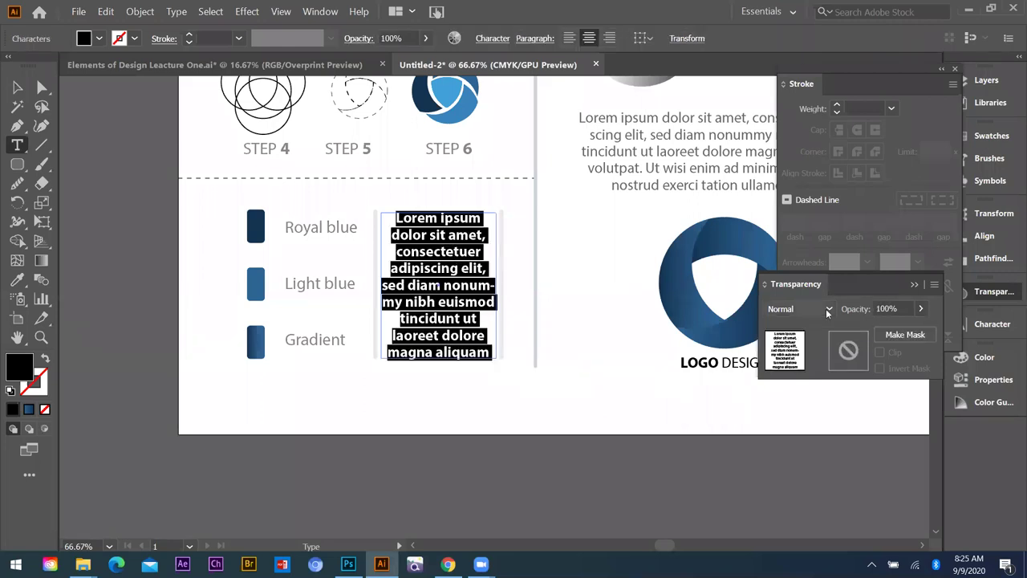
left_click(835, 393)
key("ctrl+t")
left_click(836, 388)
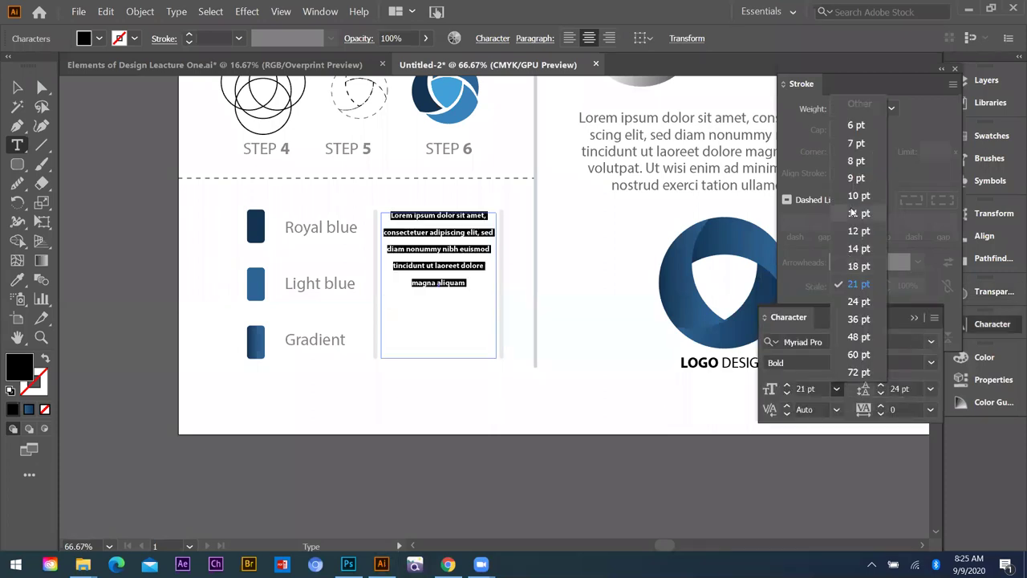
left_click(853, 213)
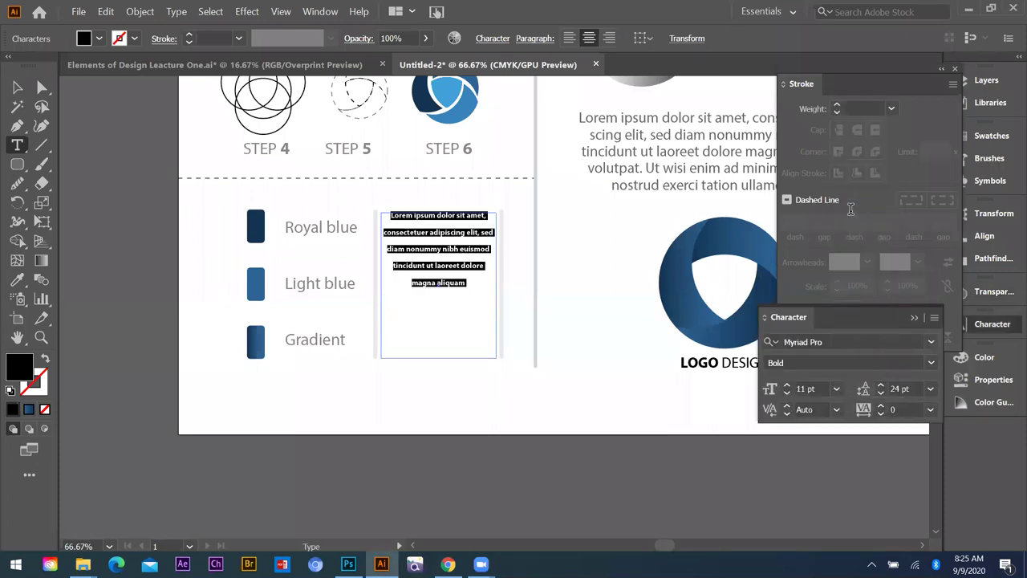
left_click(929, 362)
left_click(799, 451)
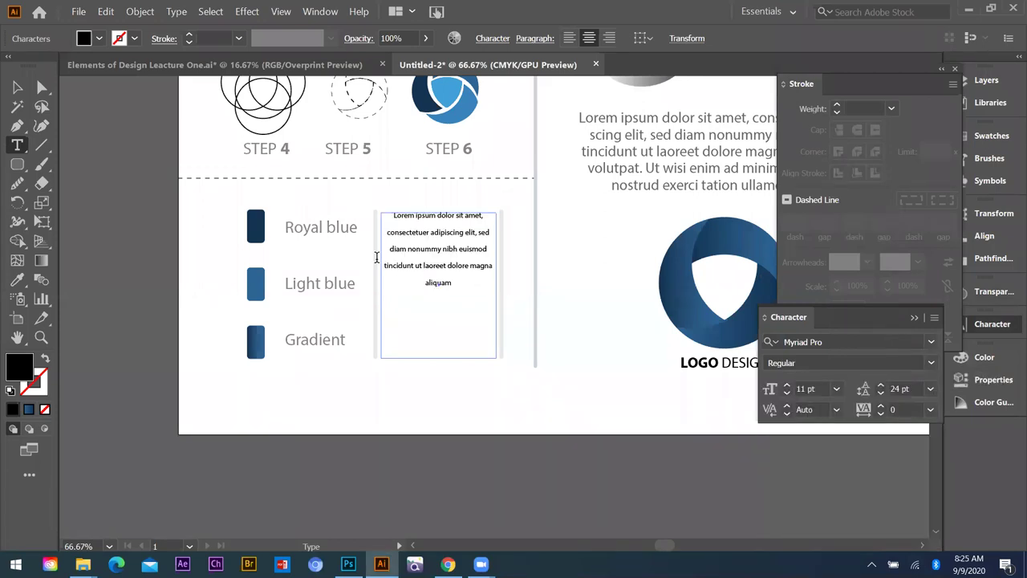
- Append a second run of the Lorem ipsum placeholder text at the end of the paragraph between the bars
key("Escape")
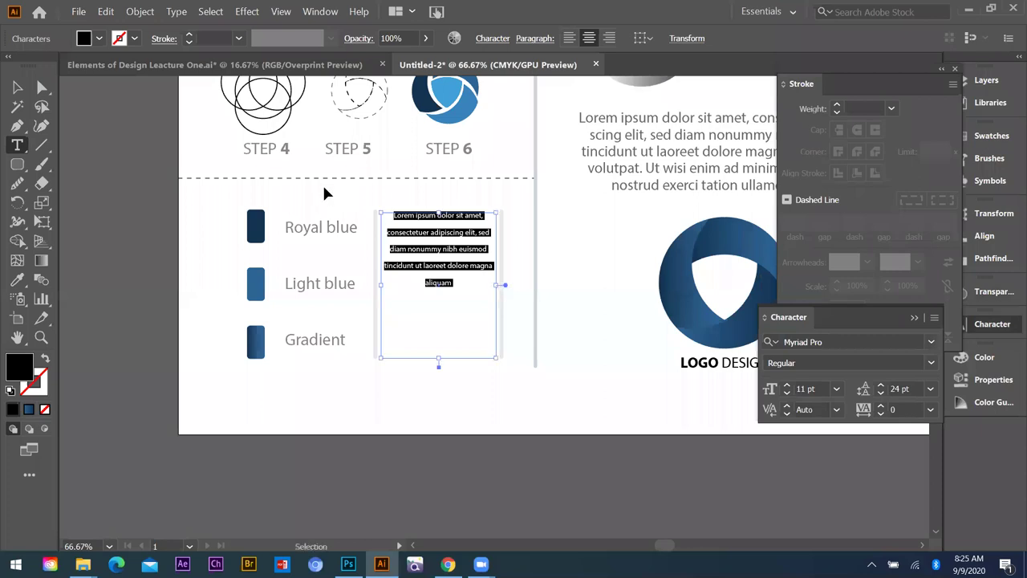
key("t")
left_click(460, 286)
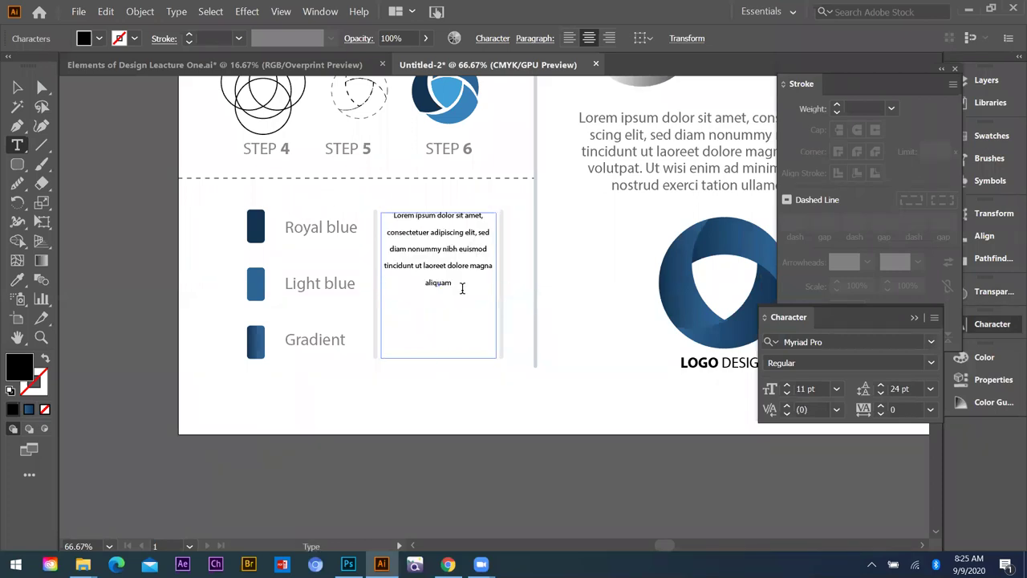
type("Lorem ipsum dolor sit amet, consectetuer adipiscing elit, sed diam nonummy nibh euismod tincidunt ut laoreet dolore magna aliquam")
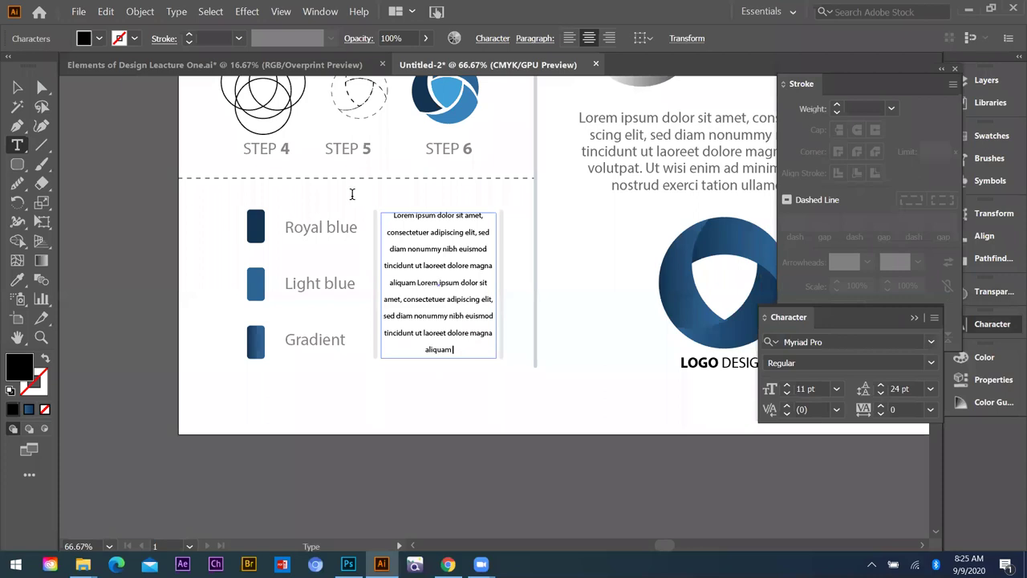
- Justify the whole paragraph between the bars with its last line centred
key("ctrl+a")
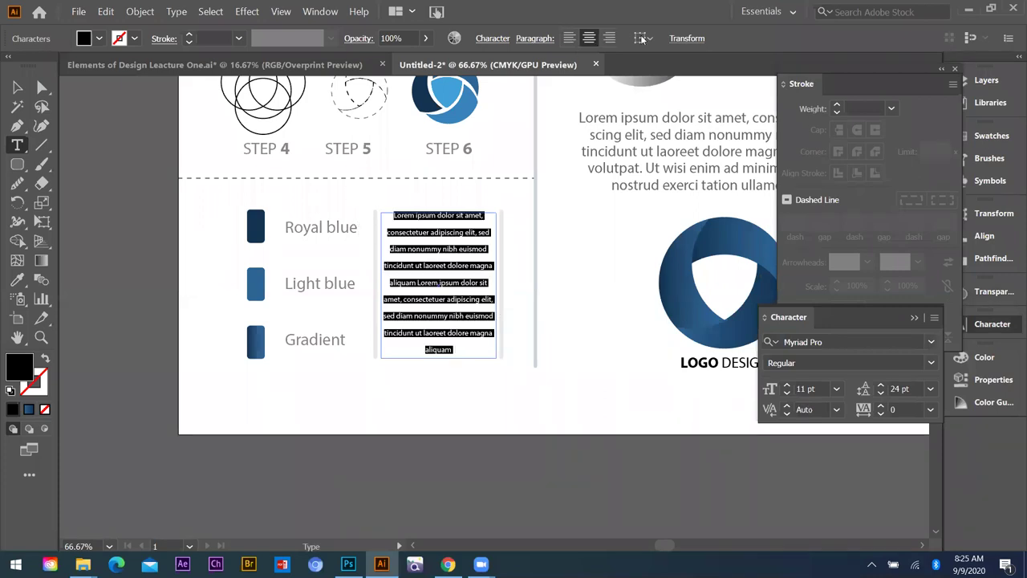
left_click(529, 39)
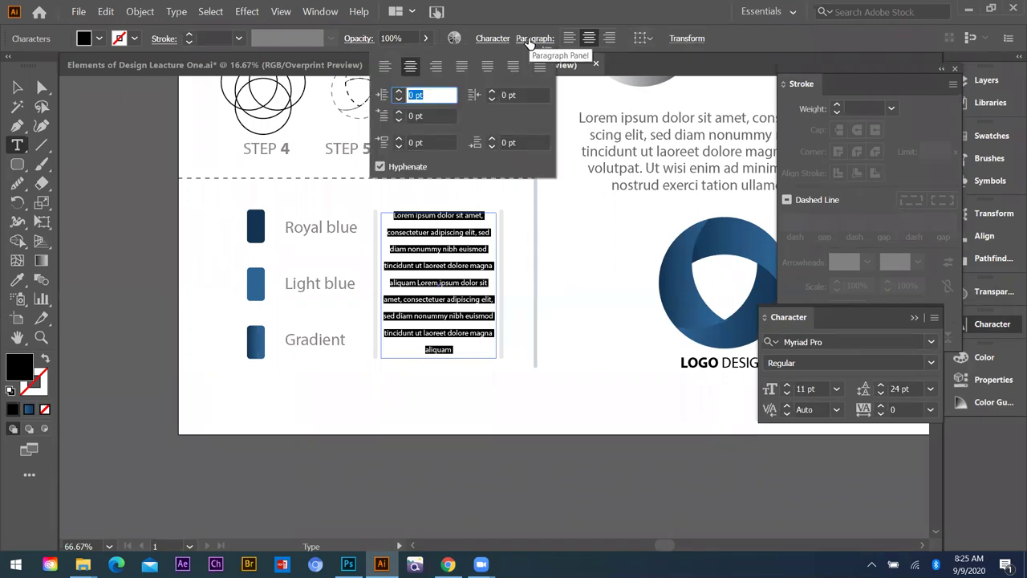
left_click(486, 68)
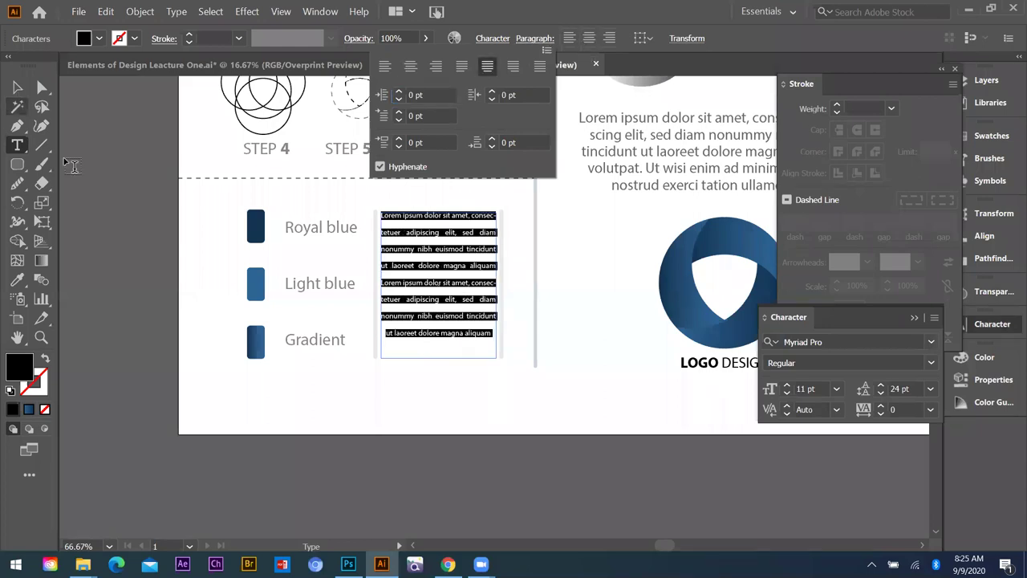
left_click(105, 266)
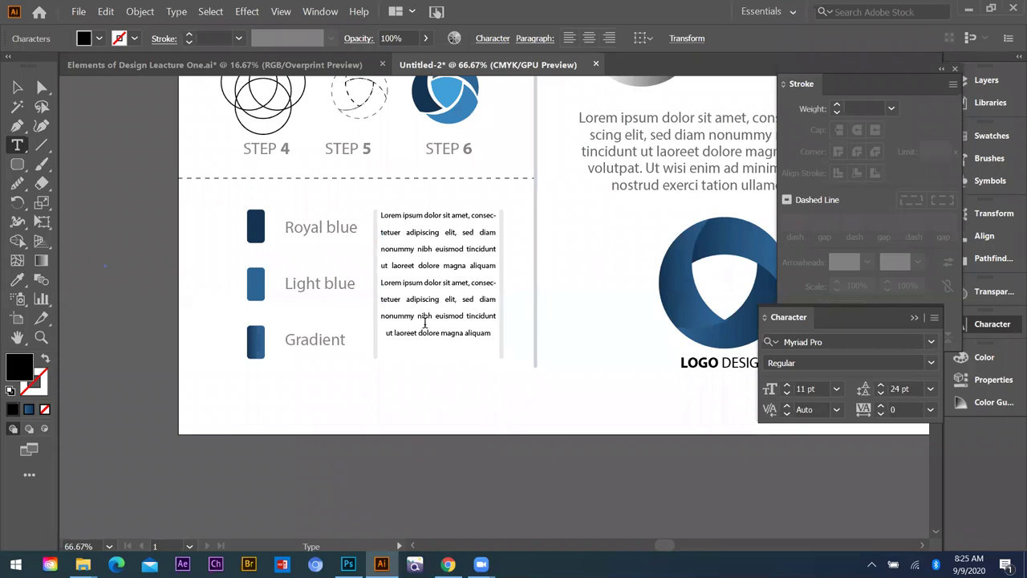
- Tighten the line spacing of the paragraph between the bars to 14 pt leading
left_click(491, 332)
left_click_drag(492, 332, 309, 197)
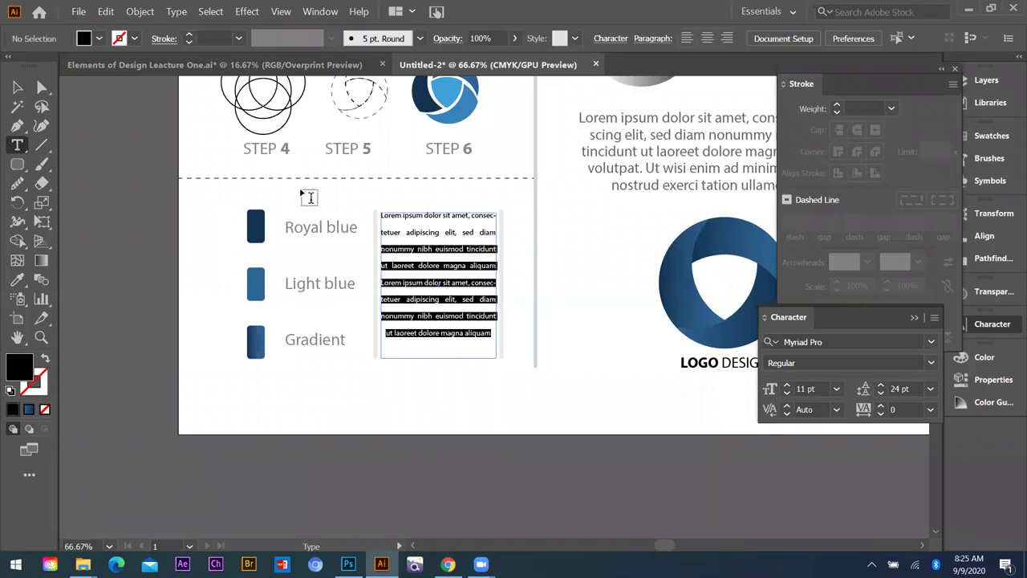
key("alt+Down")
key("alt+Down")
key("alt+Down")
key("alt+Down")
key("alt+Down")
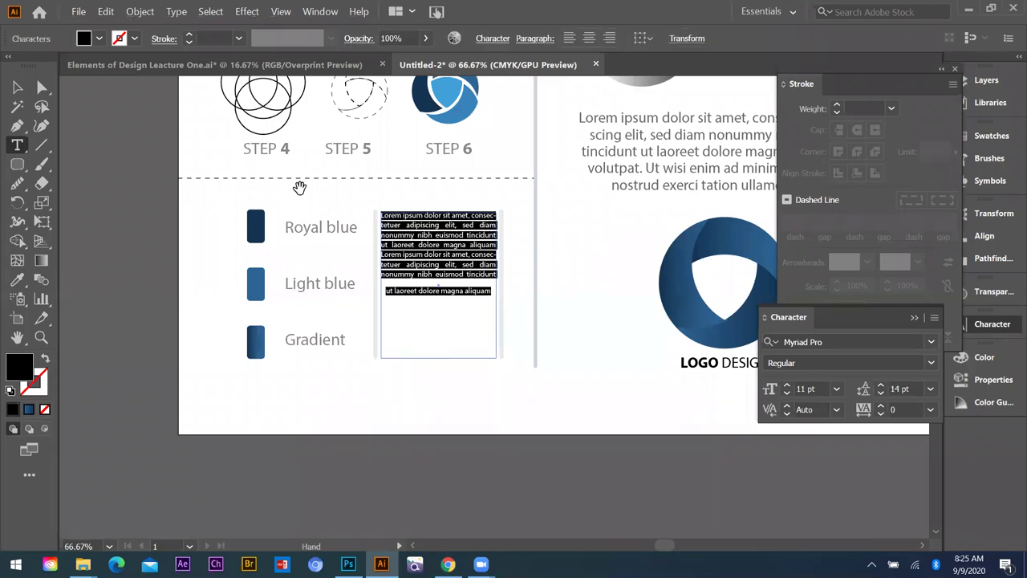
- Shorten the paragraph's text box to fit its text and place a copy of it directly below
left_click(17, 88)
left_click(463, 267)
left_click_drag(463, 267, 464, 278)
left_click_drag(442, 361, 333, 289)
left_click(447, 354)
- Replace the text in the lower copied text box with a single run of the Lorem ipsum placeholder text
double_click(479, 375)
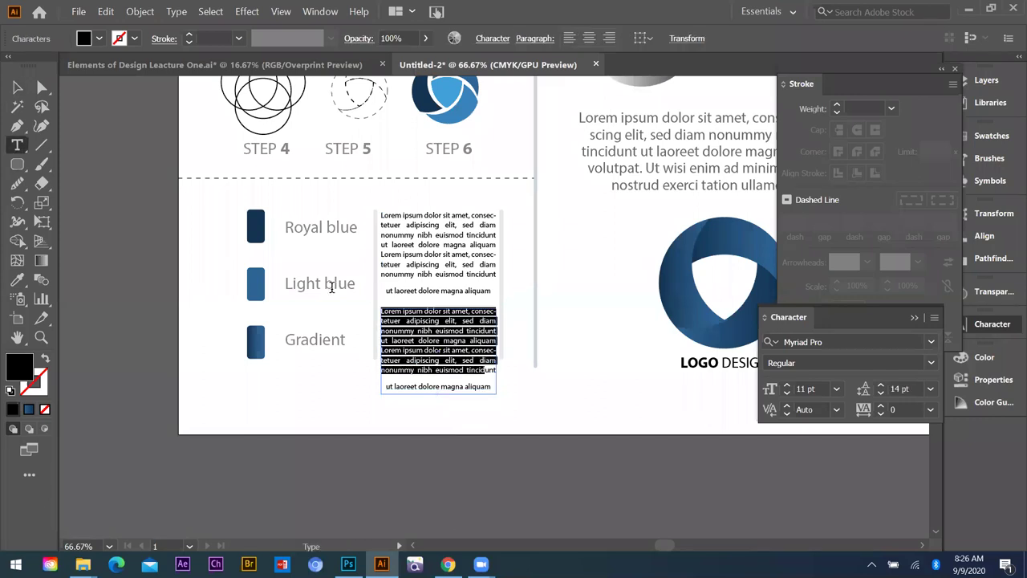
key("BackSpace")
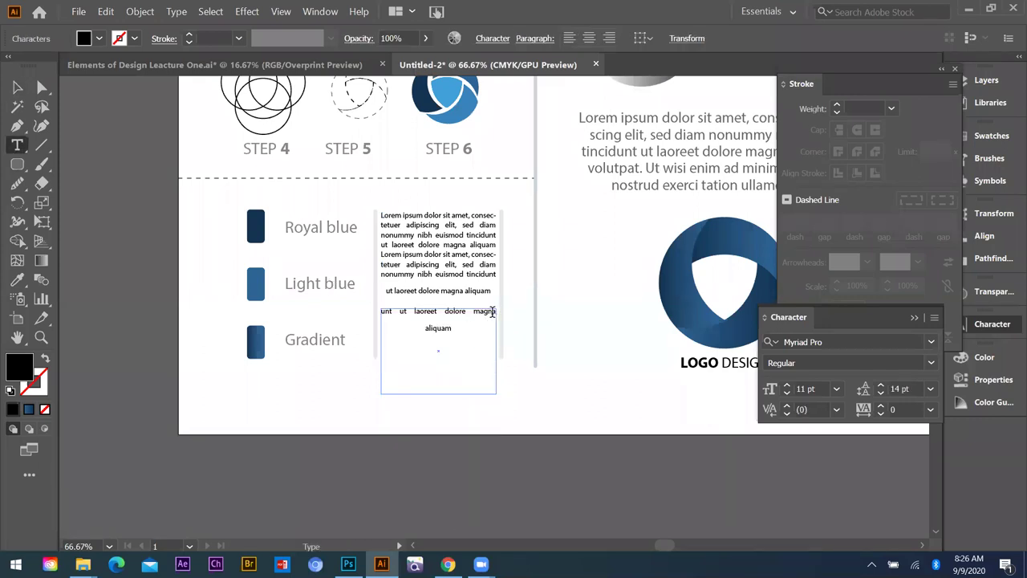
left_click_drag(492, 312, 341, 313)
key("ctrl+shift+Left")
key("ctrl+shift+Left")
key("ctrl+shift+Left")
key("BackSpace")
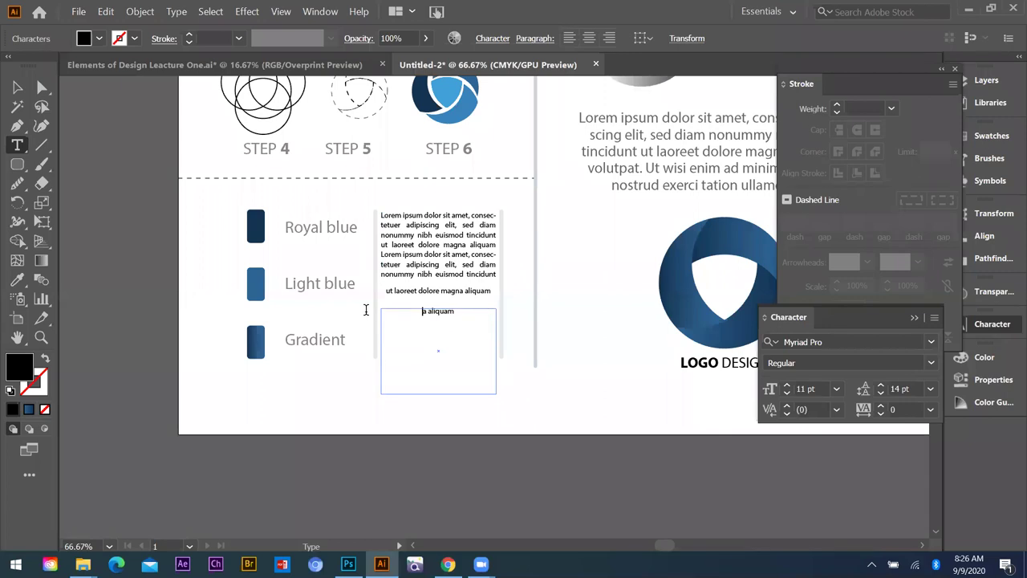
key("ctrl+a")
key("Escape")
type("Lorem ipsum dolor sit amet, consectetuer adipiscing elit, sed diam nonummy nibh euismod tincidunt ut laoreet dolore magna aliquam")
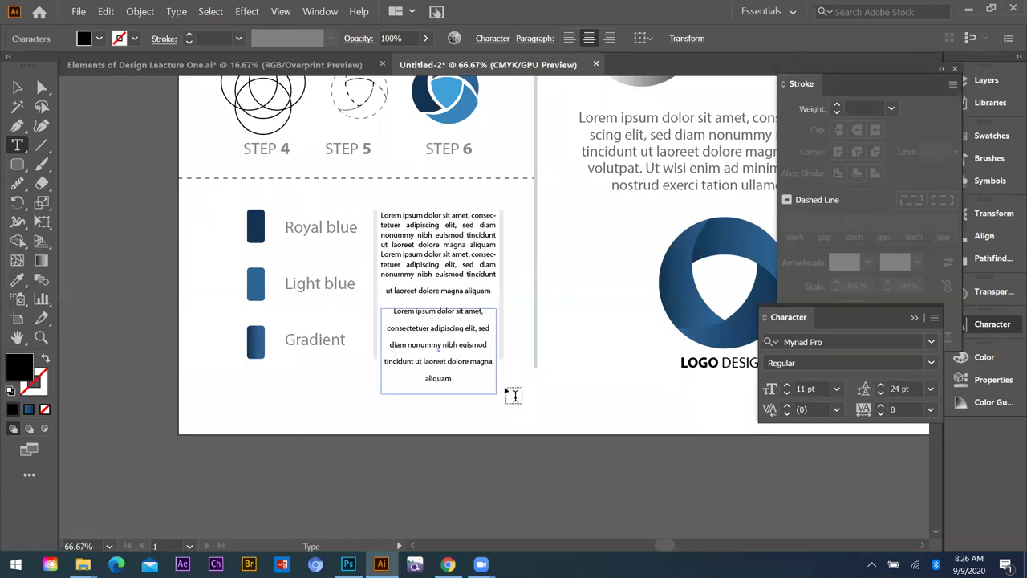
- Trim the lower text box's content to "Lorem ipsum dolor sit amet," and select the remaining line
left_click_drag(491, 381, 486, 321)
key("BackSpace")
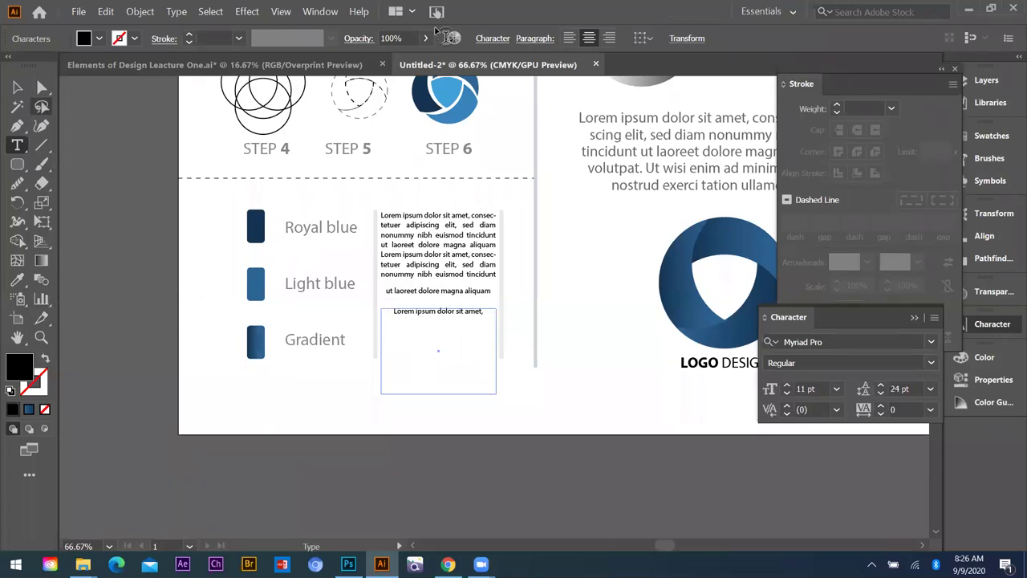
key("ctrl+a")
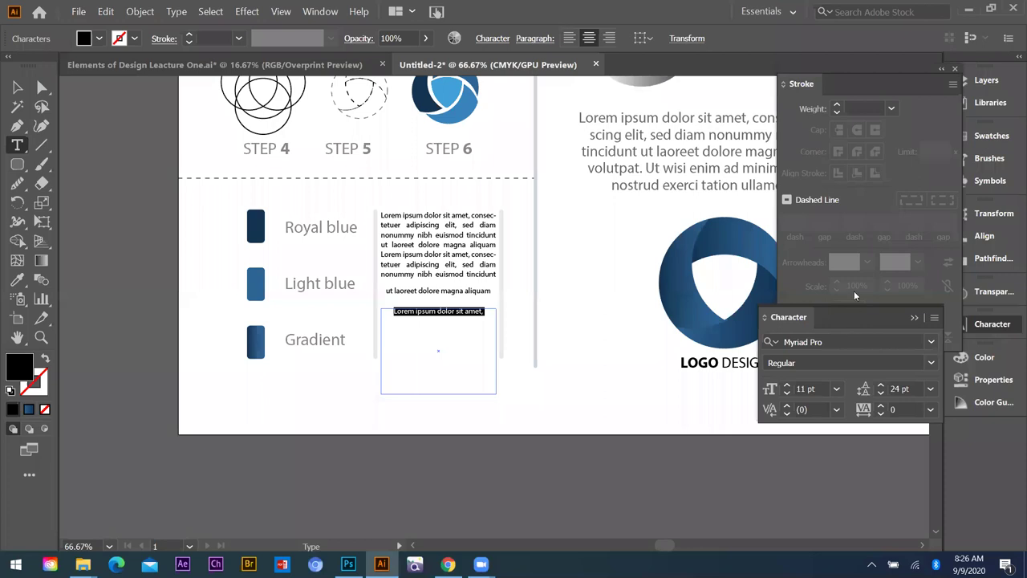
- Set the "Lorem ipsum dolor sit amet," line below the paragraph to 14 pt and move it down slightly
left_click(837, 389)
left_click(856, 265)
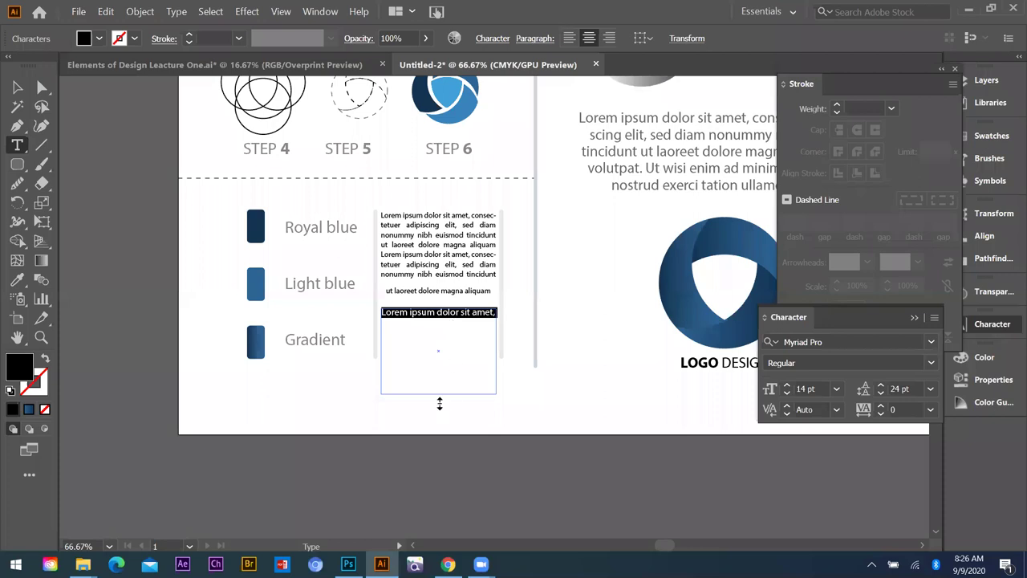
key("Escape")
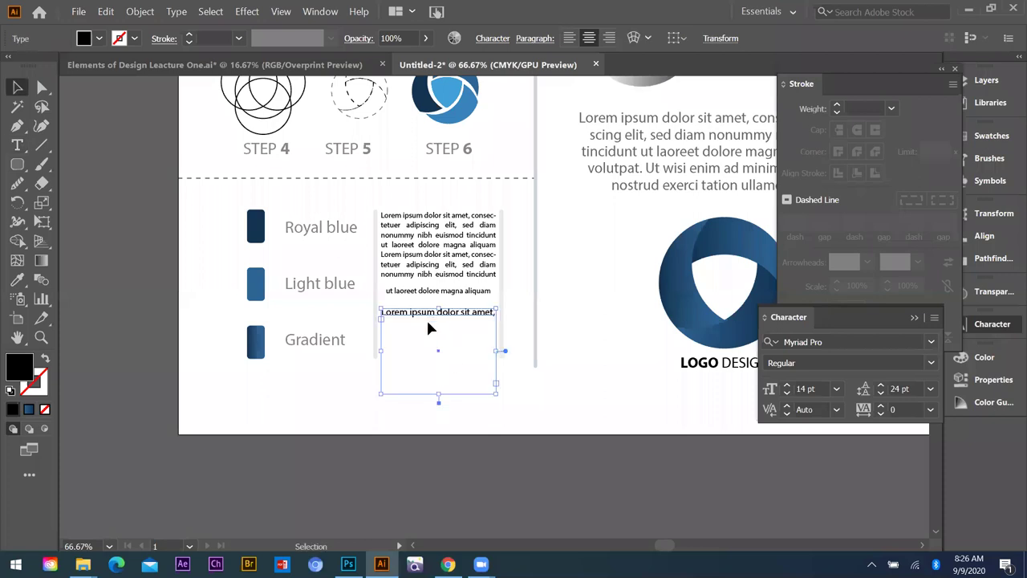
left_click_drag(427, 319, 426, 328)
- Move the paragraph and the line below it slightly lower between the bars and colour both texts grey
left_click(433, 270)
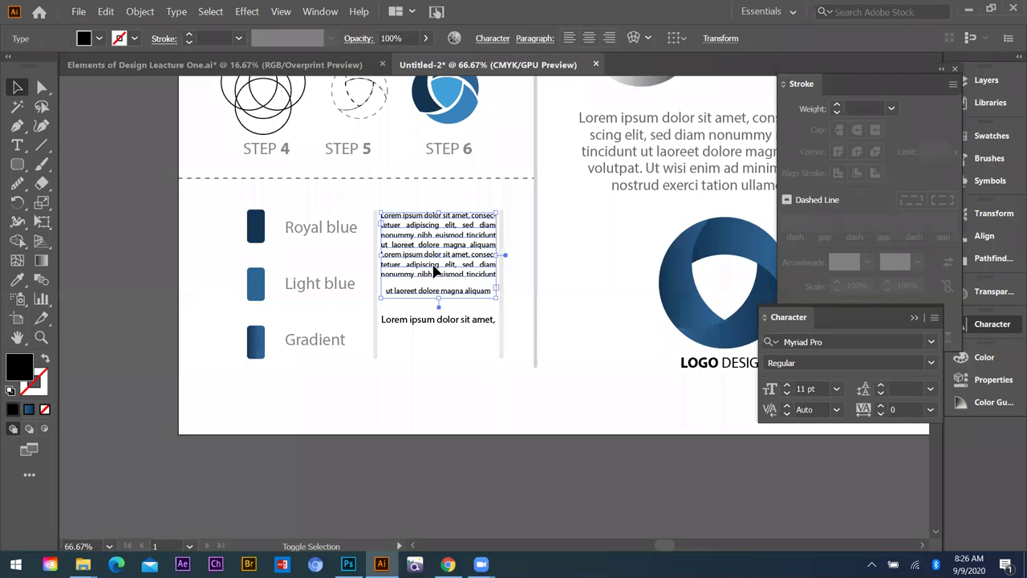
left_click(432, 333, "shift")
left_click_drag(437, 267, 437, 277)
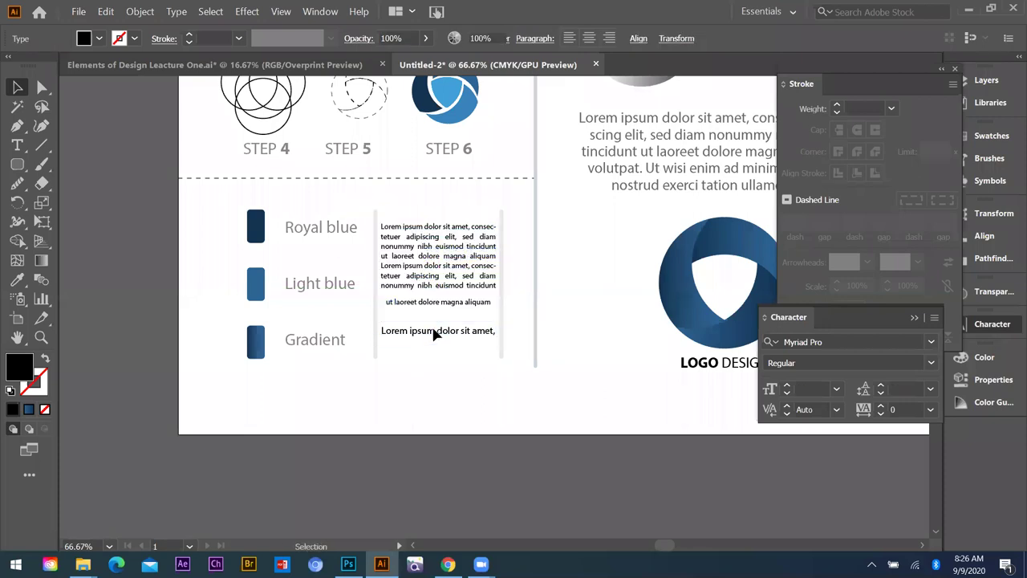
double_click(21, 368)
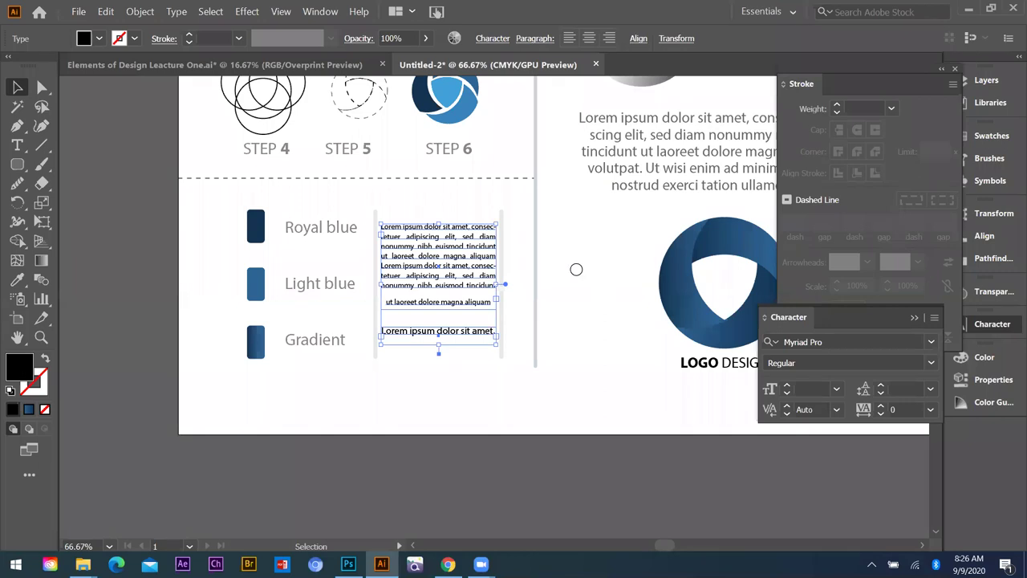
left_click(576, 270)
key("Return")
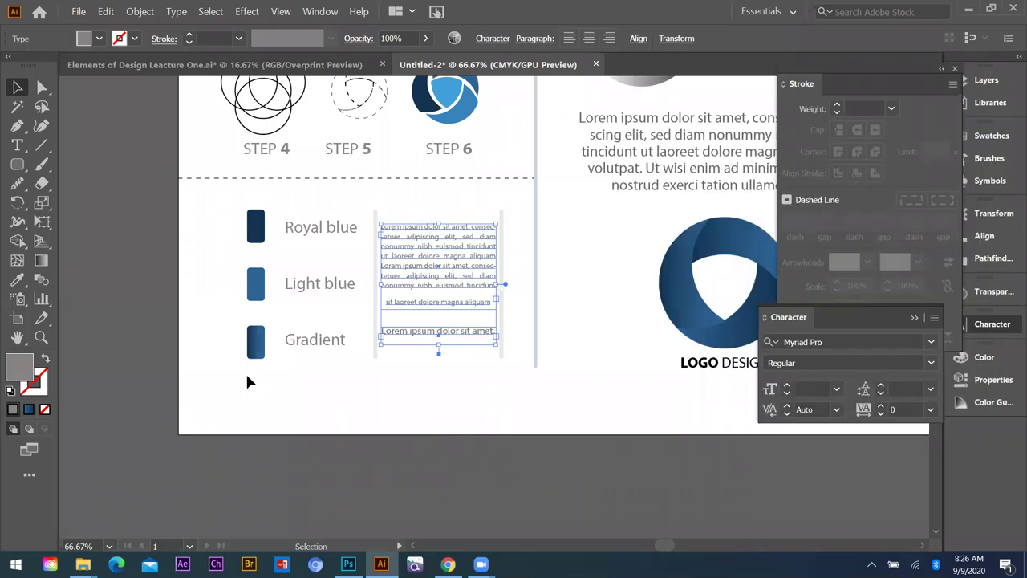
left_click(337, 248)
- Review the whole presentation layout, from the three top logos to the steps, colour swatches, paragraphs and gradient logo
key("ctrl+minus")
key("ctrl+minus")
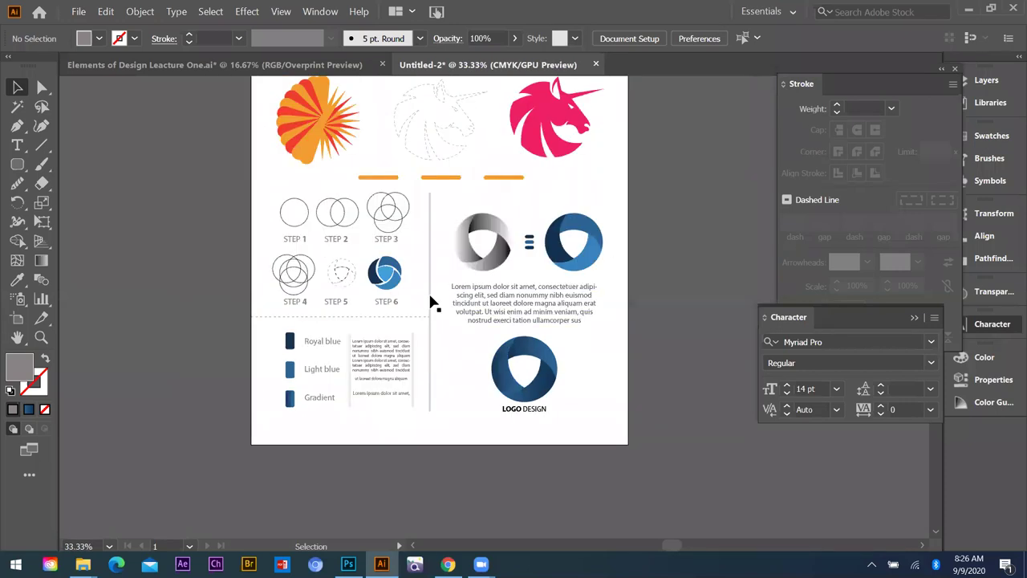
scroll(424, 298, "up", 1)
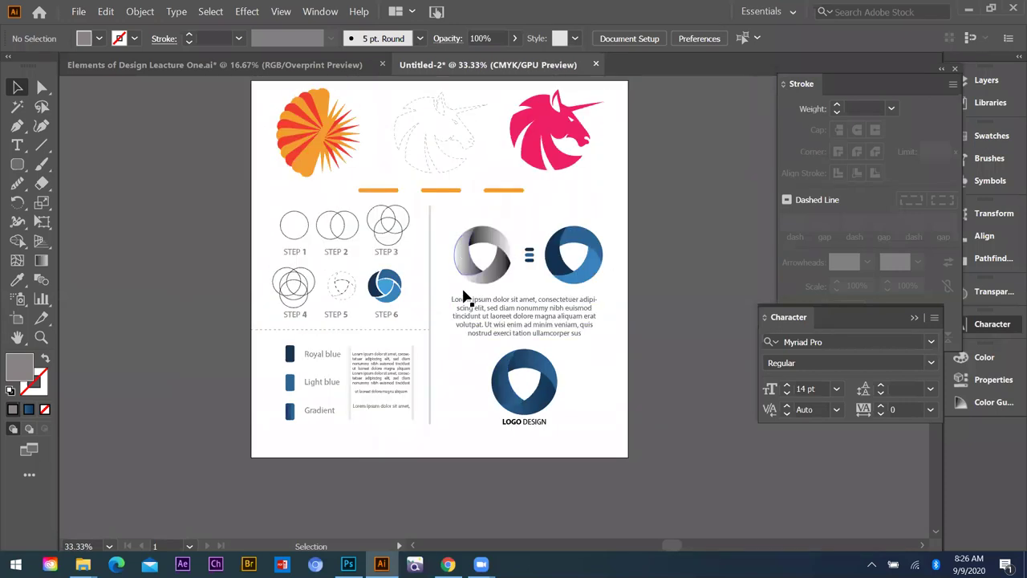
scroll(509, 407, "up", 1)
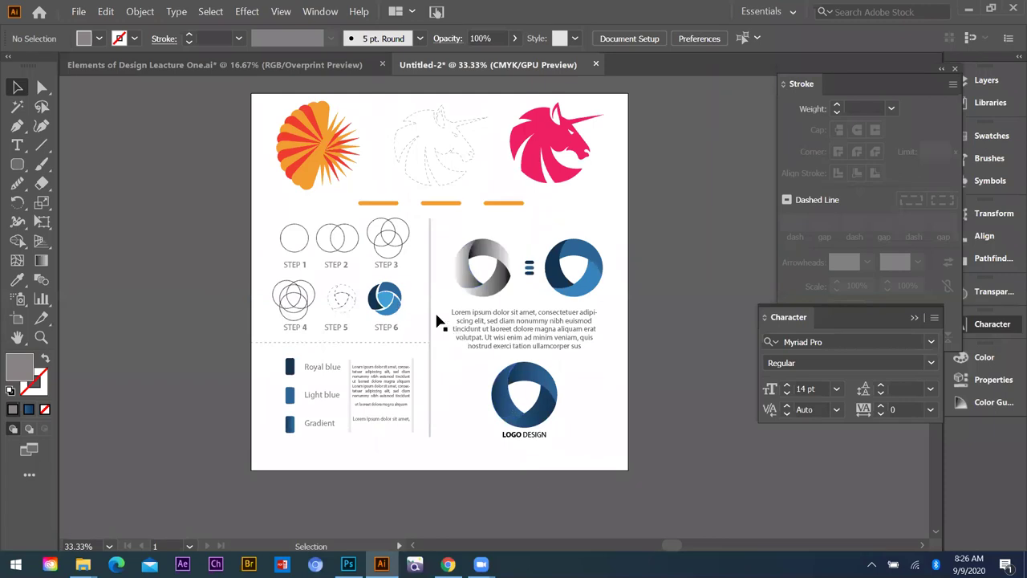
key("ctrl+minus")
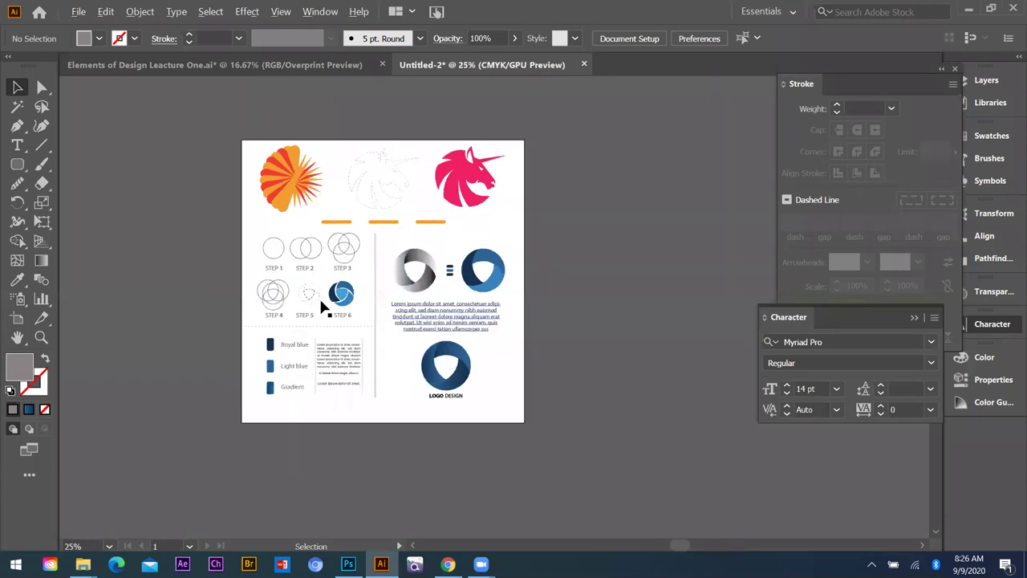
key("ctrl+plus")
scroll(321, 313, "up", 1)
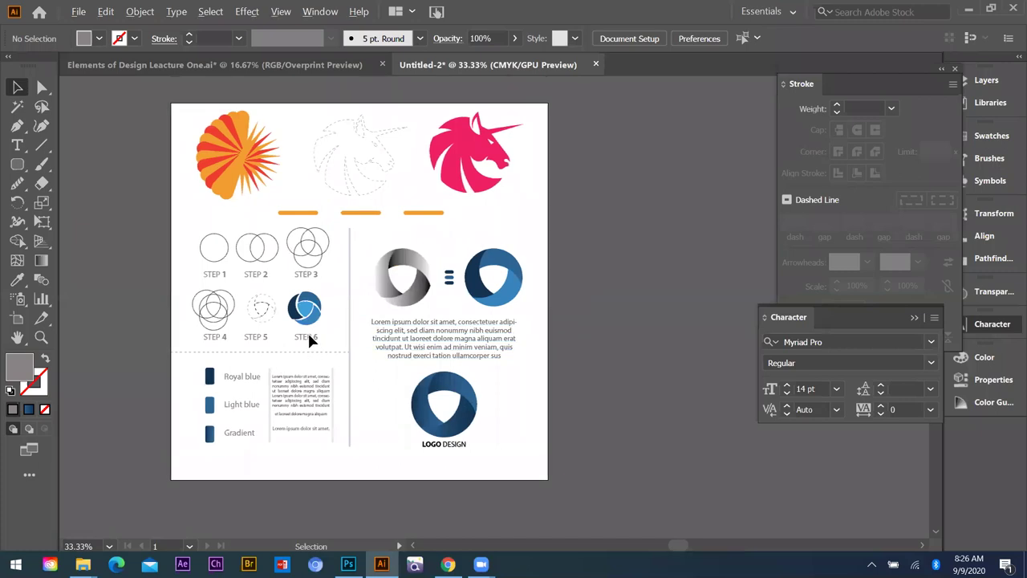
key("ctrl+plus")
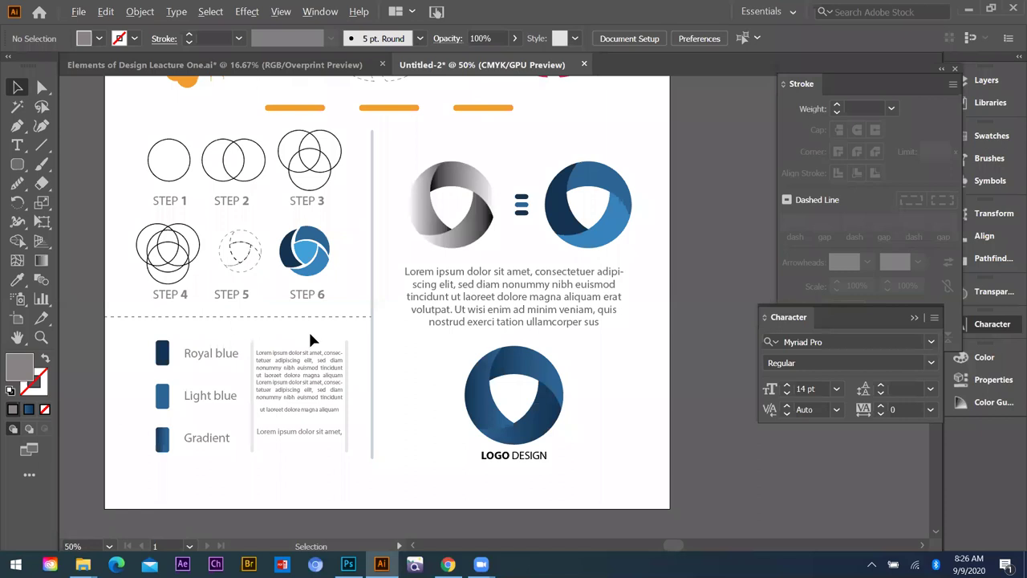
scroll(313, 340, "up", 1)
scroll(310, 337, "down", 1)
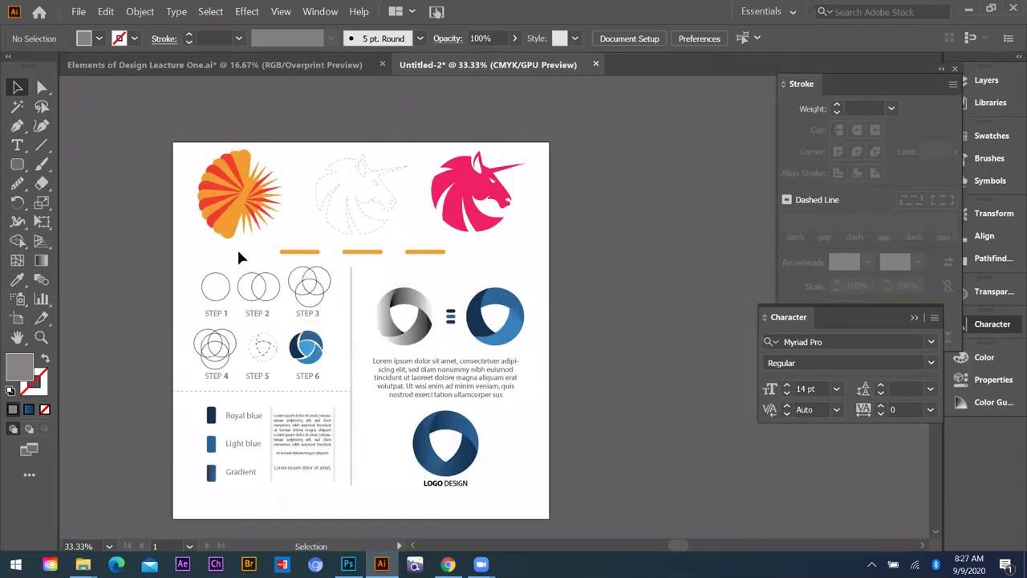
key("ctrl+equal")
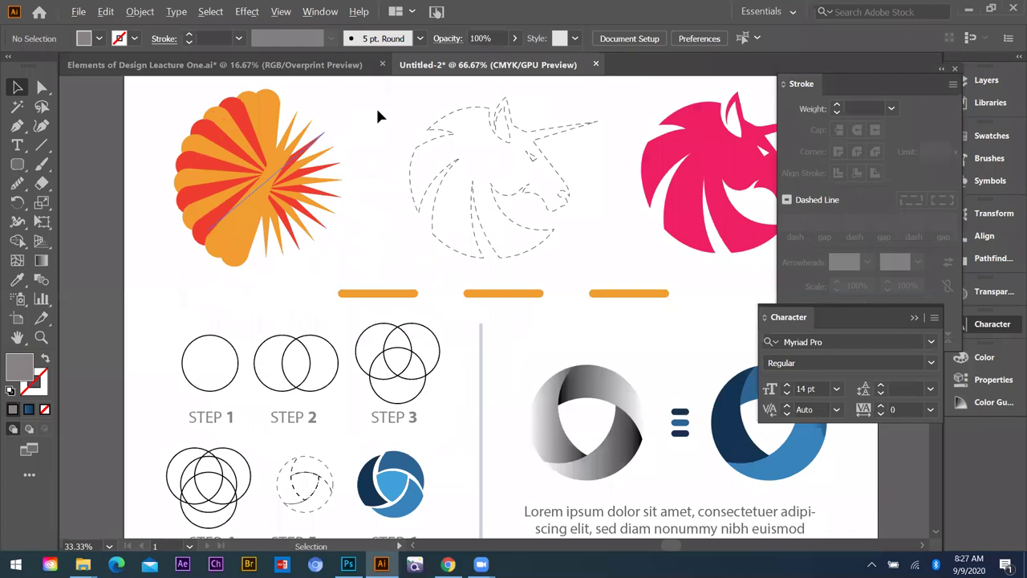
left_click(327, 229)
left_click(378, 304)
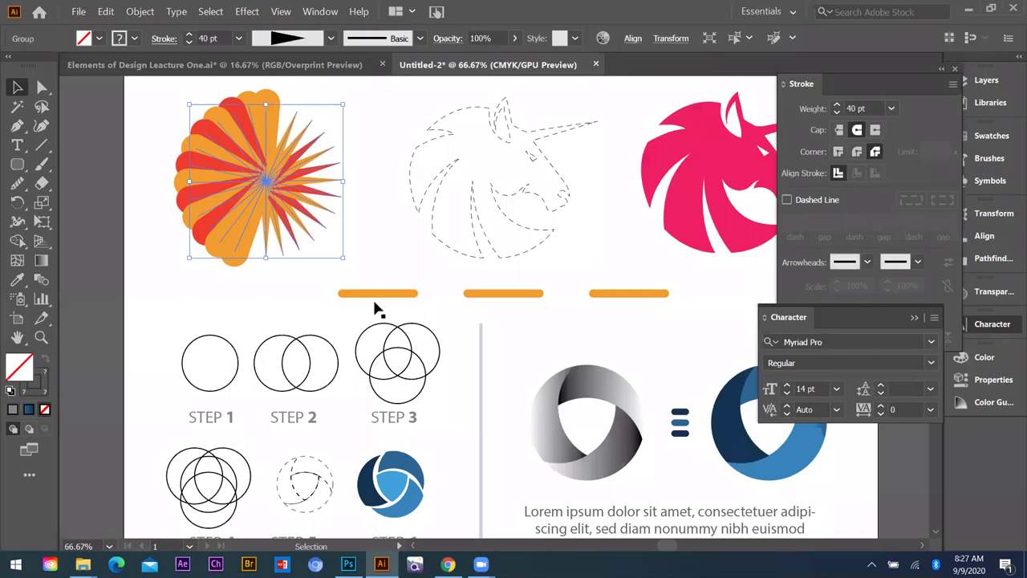
scroll(375, 302, "down", 2)
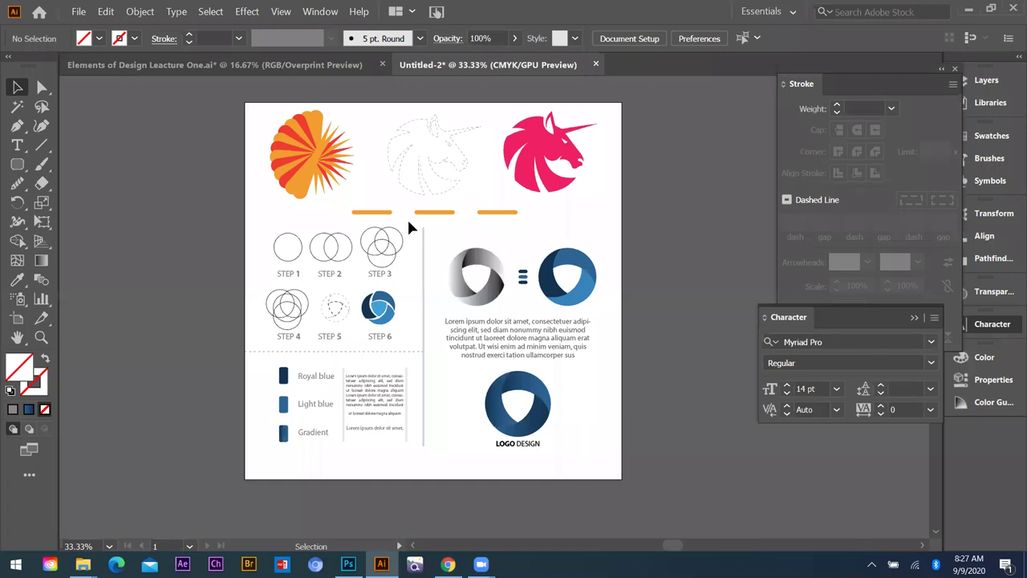
key("ctrl+=")
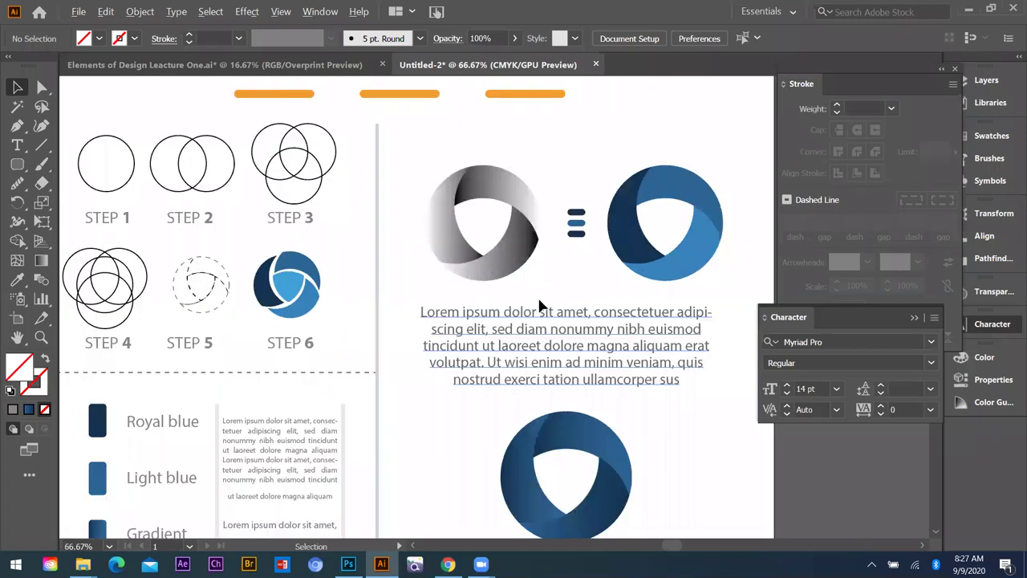
key("ctrl+minus")
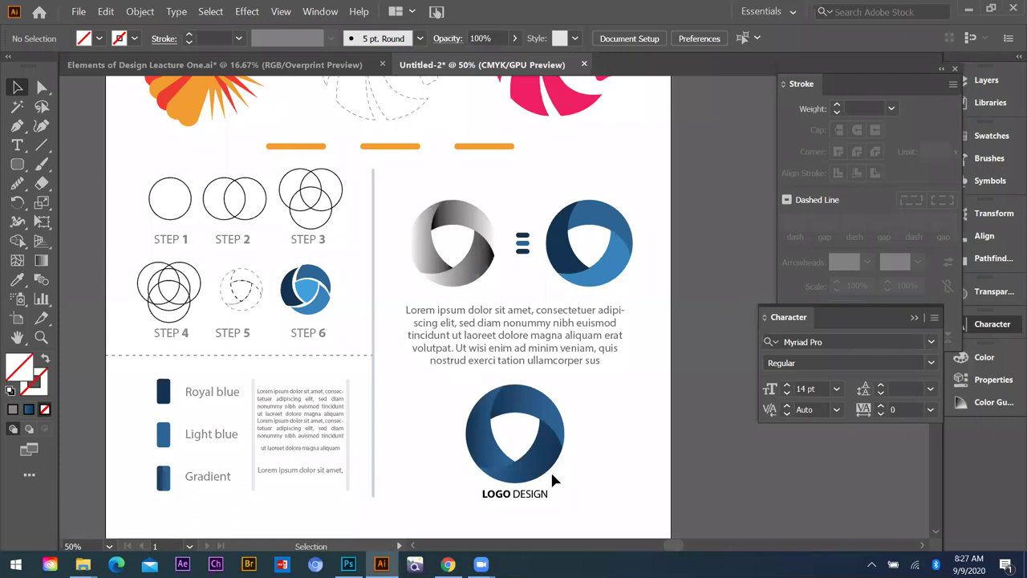
- Move the two logo versions with their paragraph up, and raise the gradient logo with its LOGO DESIGN text beneath them
key("ctrl+z")
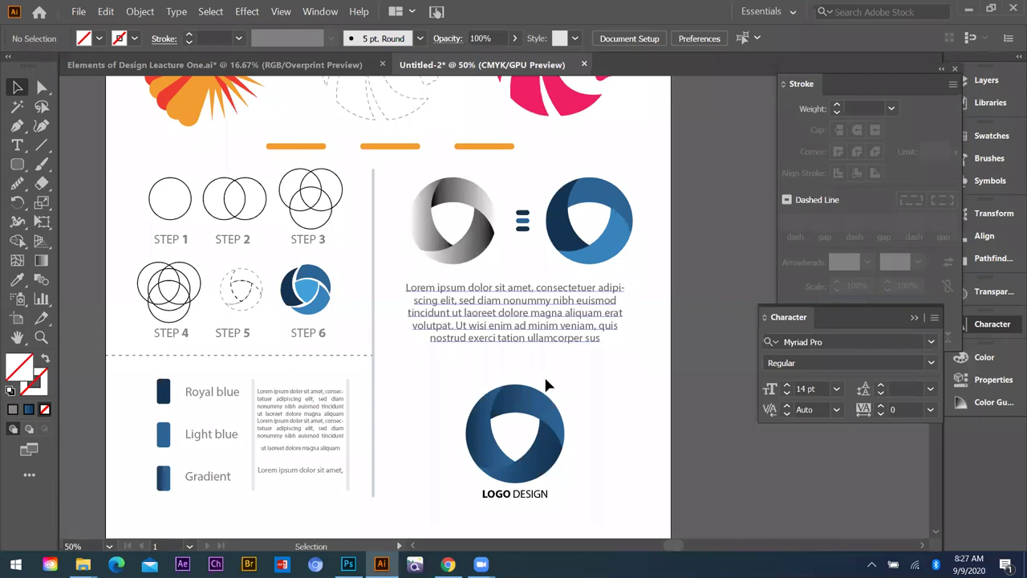
left_click_drag(546, 386, 428, 330)
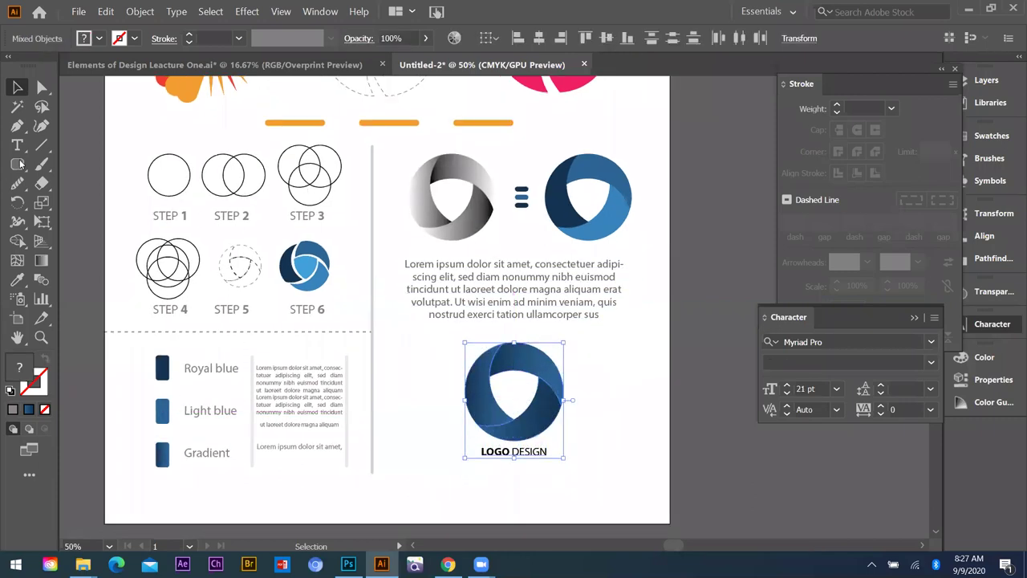
left_click(439, 338)
scroll(438, 338, "down", 1)
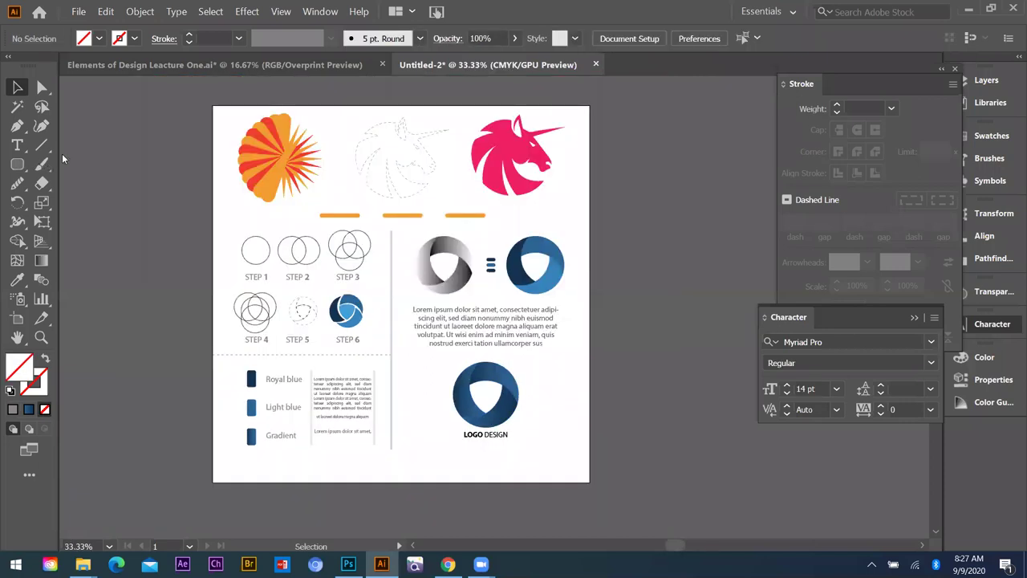
- Draw an unfilled rectangle 1080 px wide over the artboard and extend it to the artboard's bottom edge
left_click(18, 165)
left_click(64, 160)
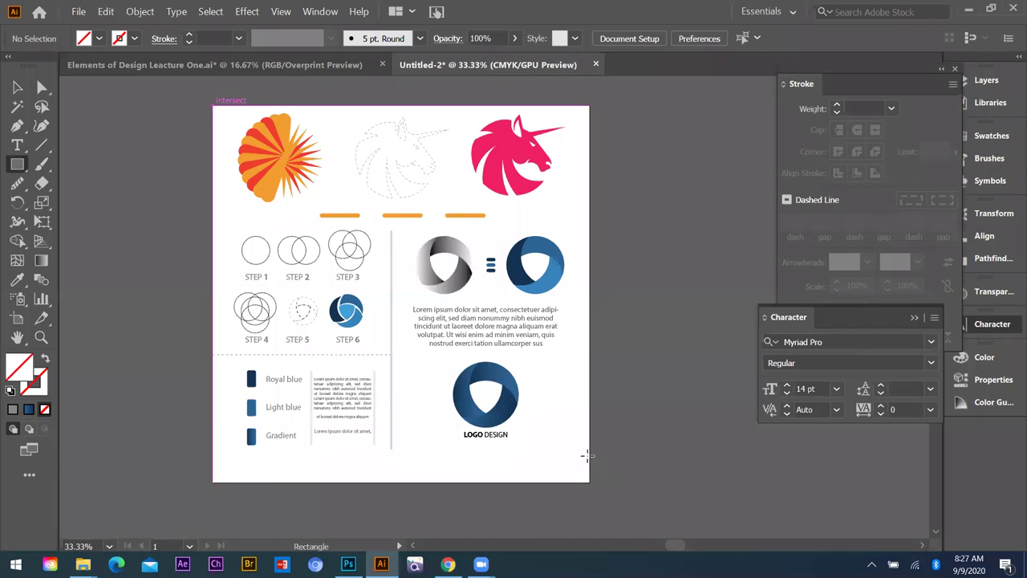
left_click_drag(212, 106, 590, 460)
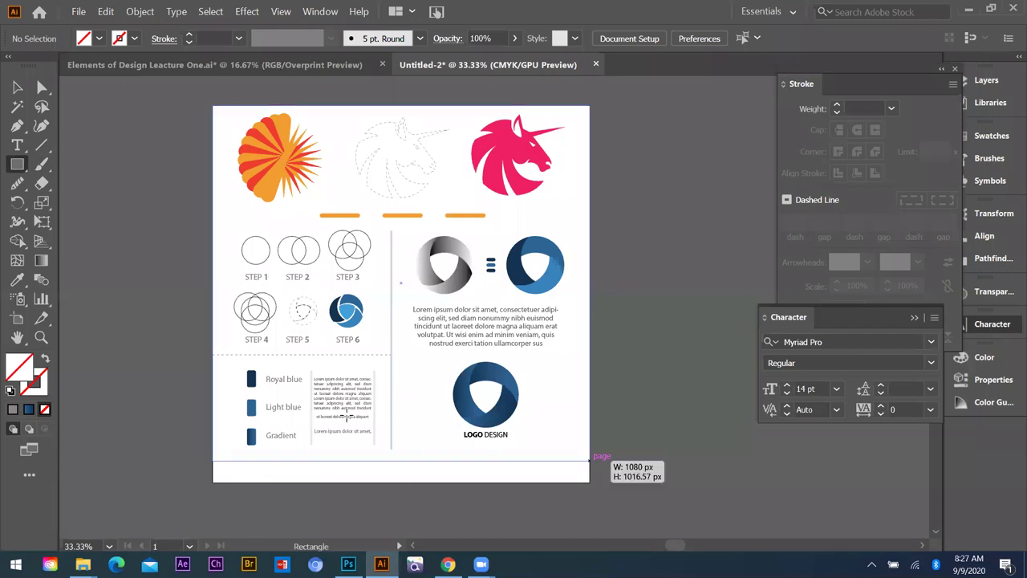
scroll(347, 418, "down", 1)
scroll(347, 419, "up", 1)
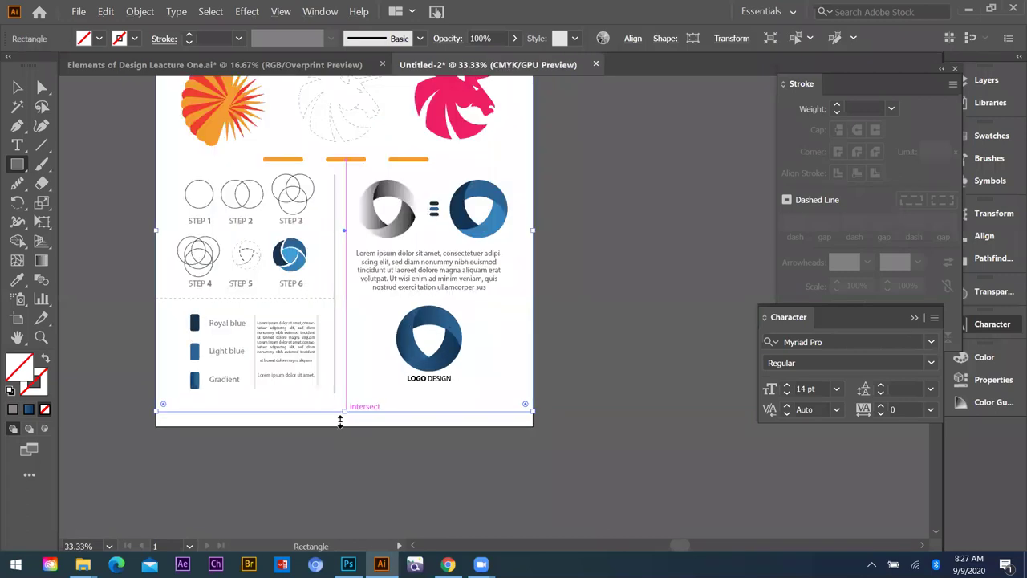
mouse_move(345, 418)
left_mouse_down()
mouse_move(348, 426)
mouse_move(345, 410)
left_mouse_up()
scroll(345, 410, "up", 1)
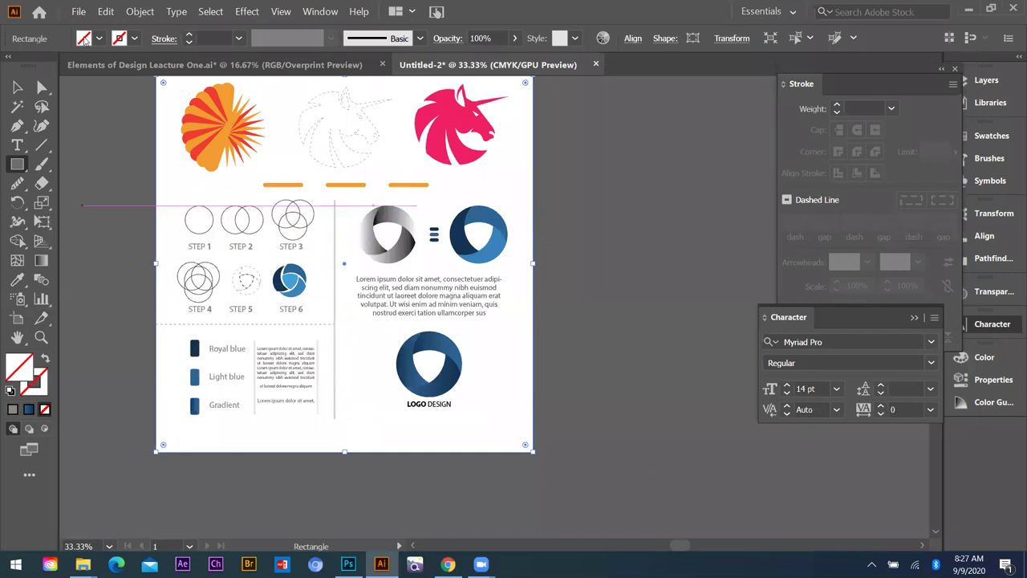
scroll(74, 78, "up", 1)
- Start saving the document as a new file, checking New Volume (E:) and choosing New Volume (F:) as the location
left_click(77, 11)
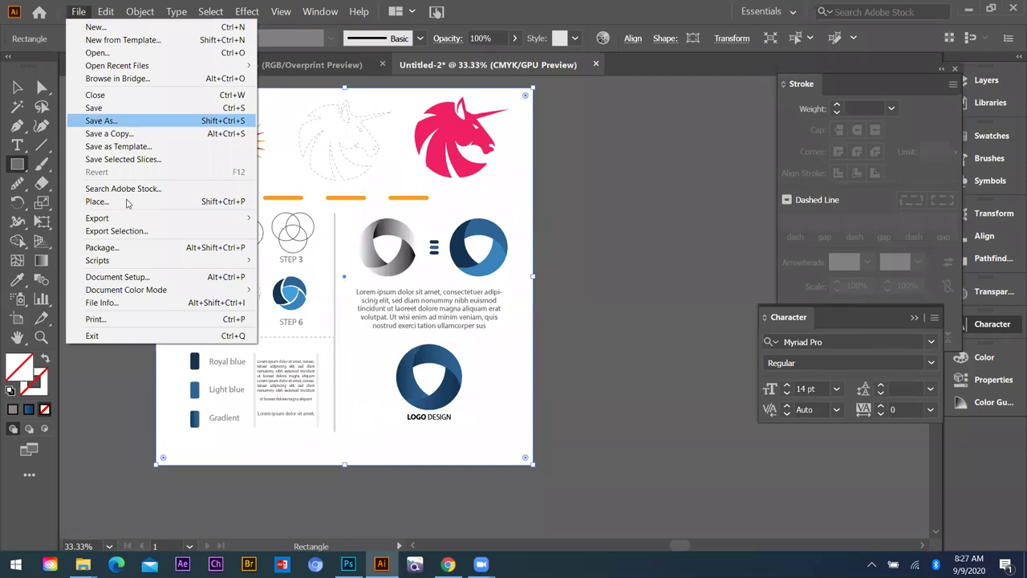
left_click(96, 119)
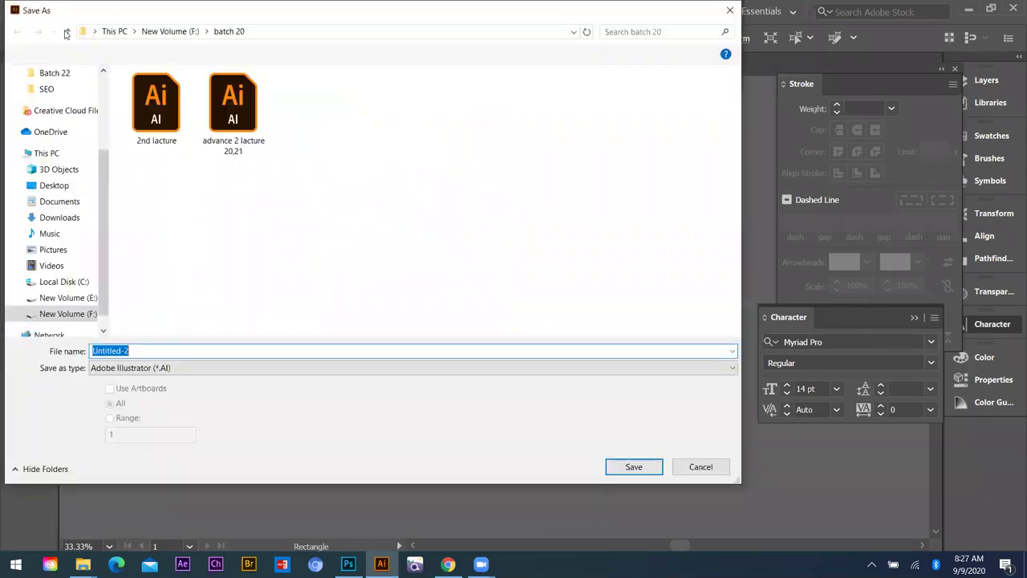
key("alt+Up")
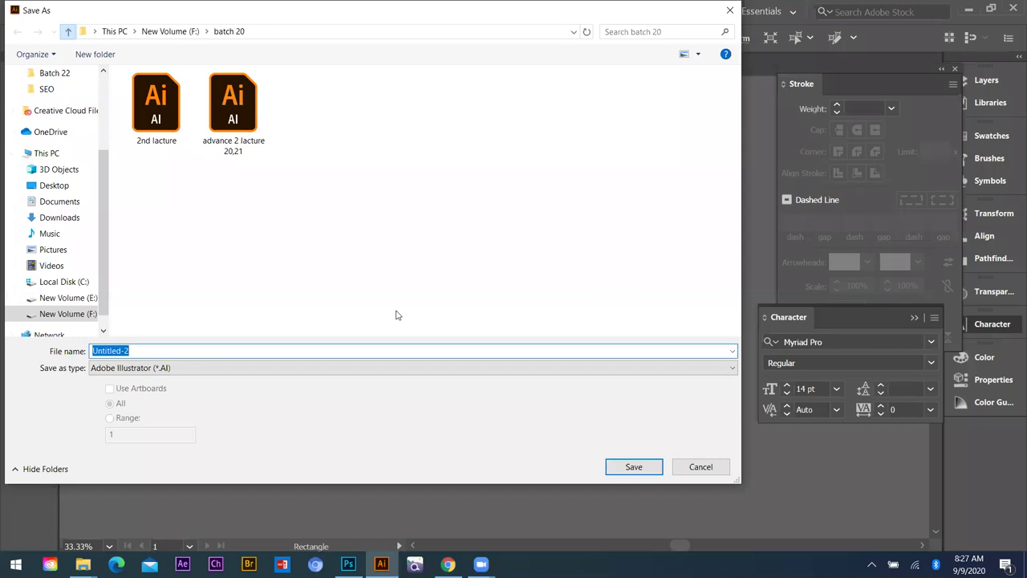
scroll(337, 265, "down", 2)
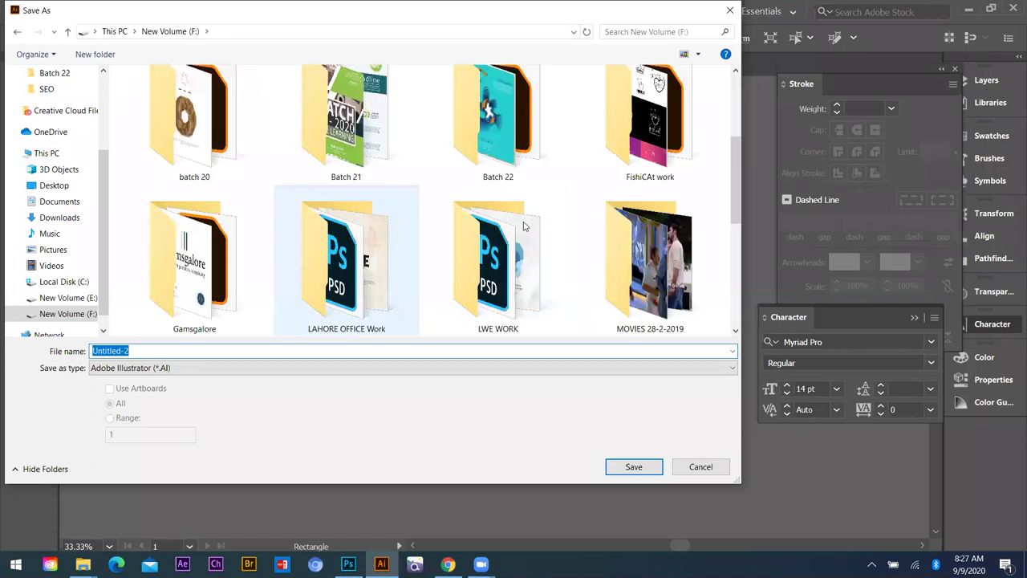
scroll(321, 257, "up", 1)
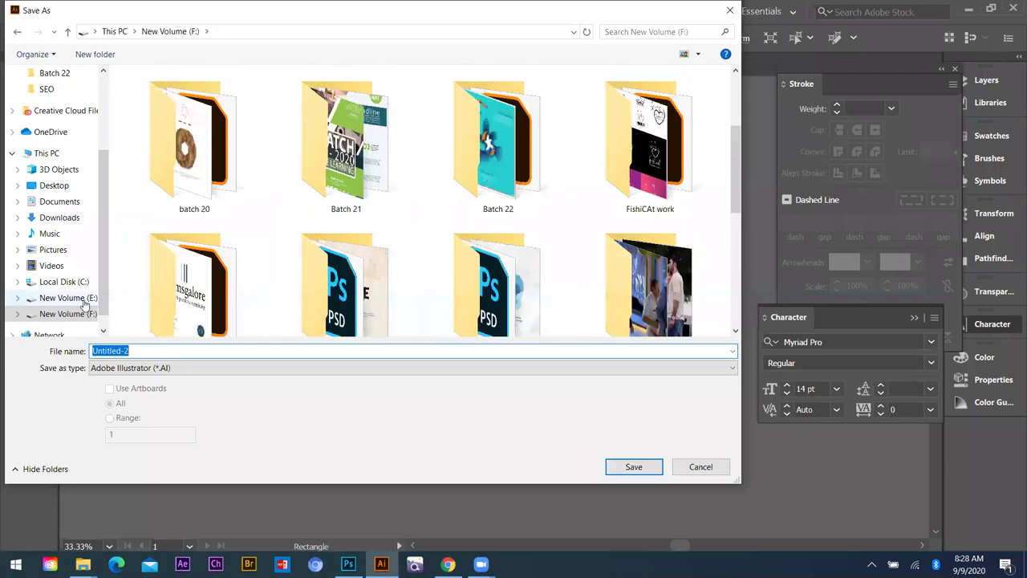
left_click(69, 298)
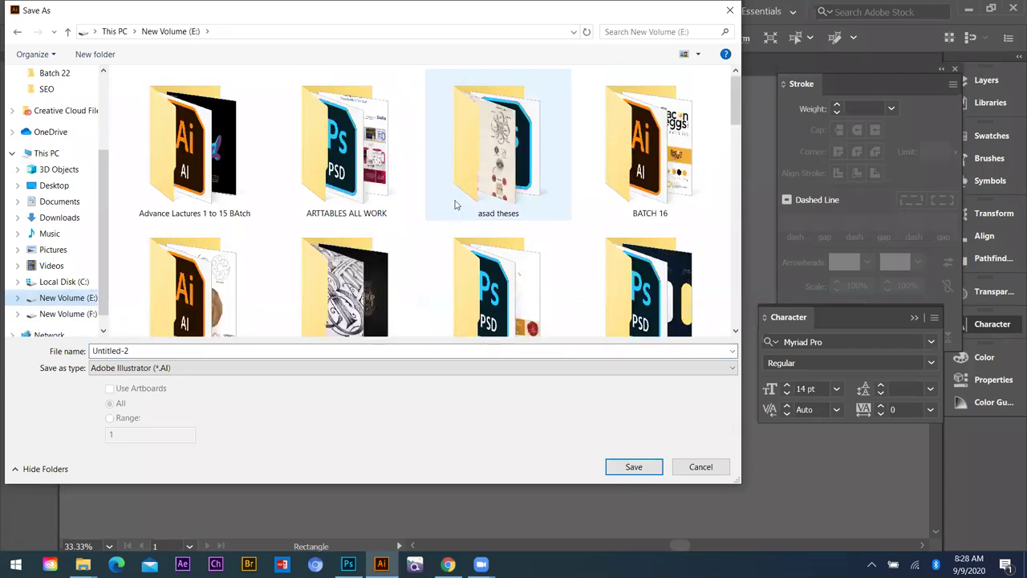
scroll(458, 205, "down", 3)
left_click(68, 314)
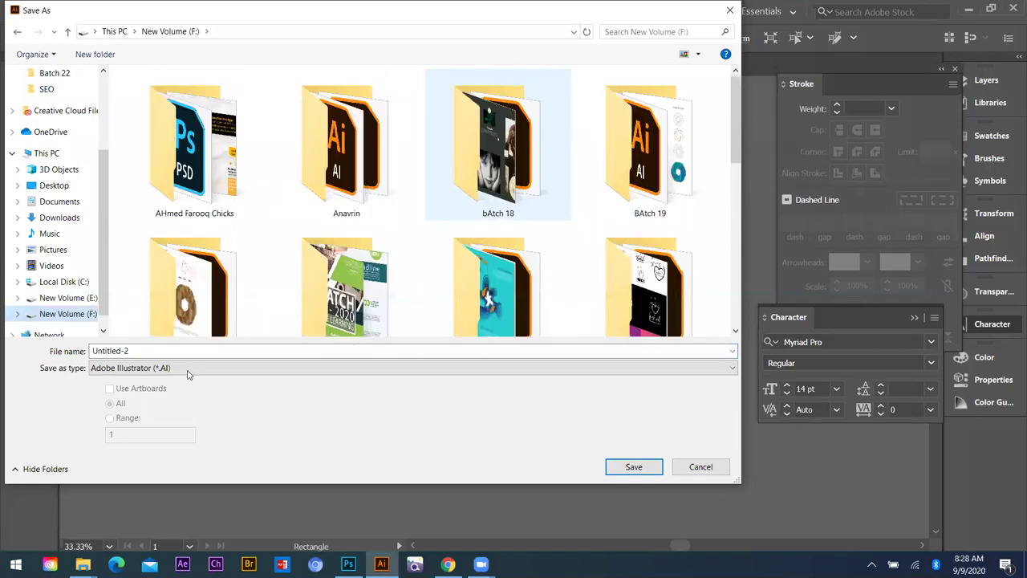
- Create a folder named batch 23 on New Volume (F:) and open it as the save location
scroll(499, 160, "down", 1)
key("ctrl+shift+n")
type("b")
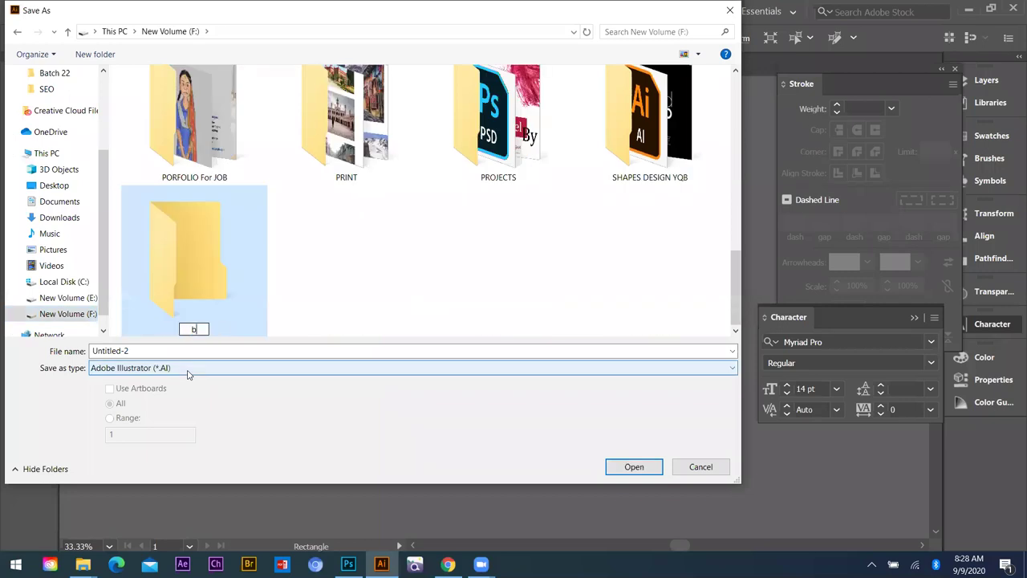
type("atch 23")
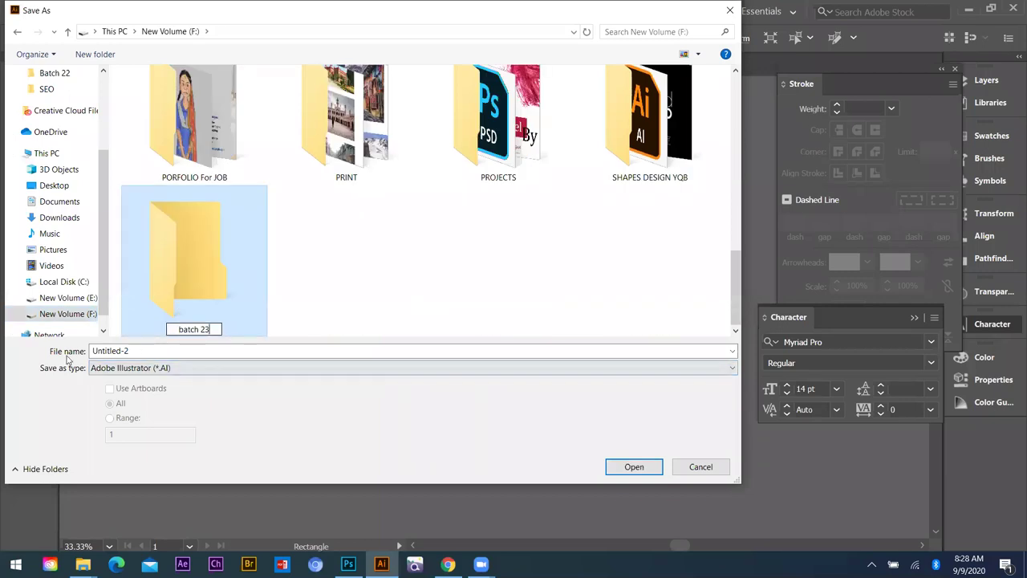
key("Return")
key("Return")
- Try to save the document as lacture 2 in the batch 23 folder, in Illustrator 2020 format
type("lacture ")
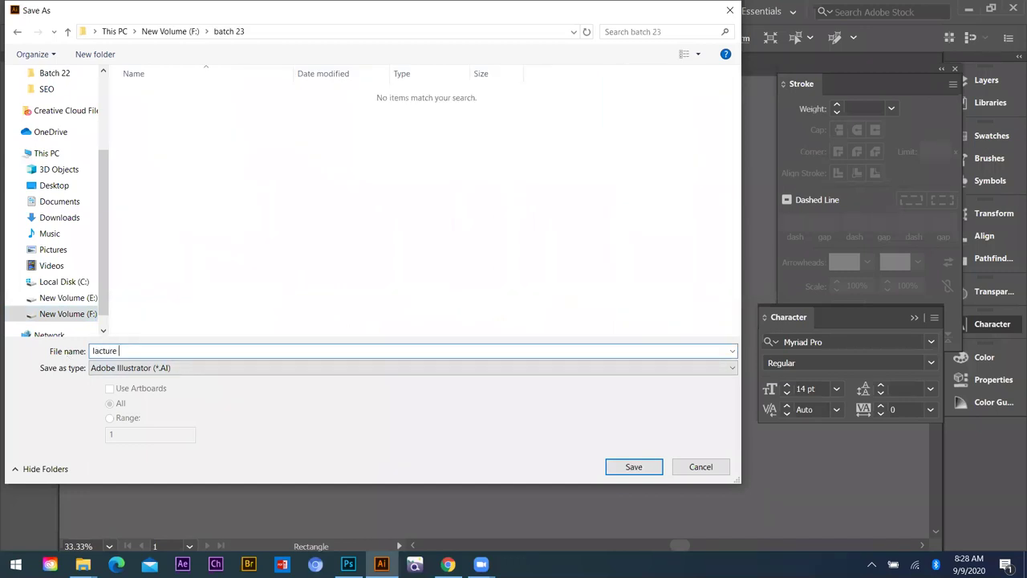
type("2")
key("Return")
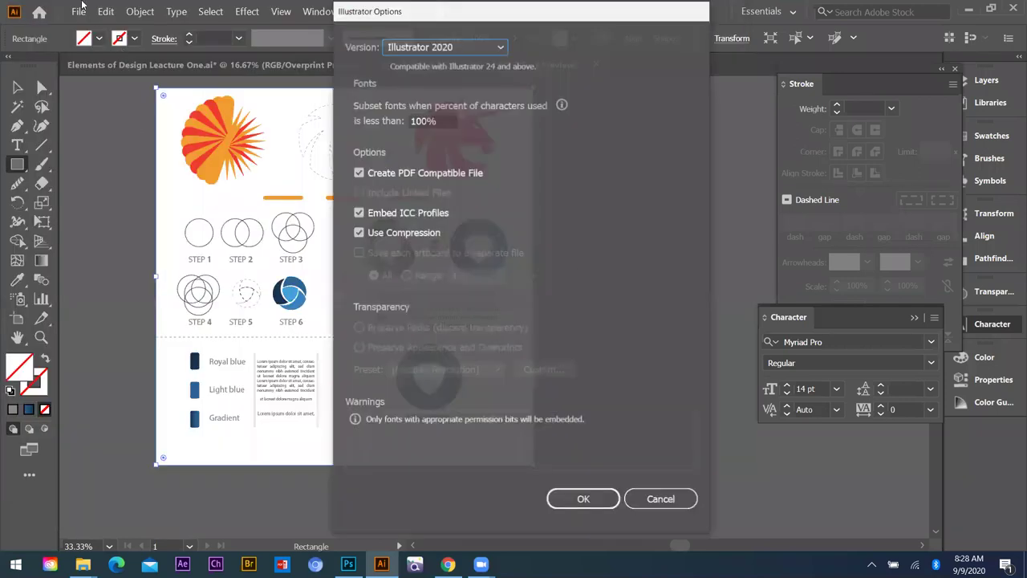
key("Return")
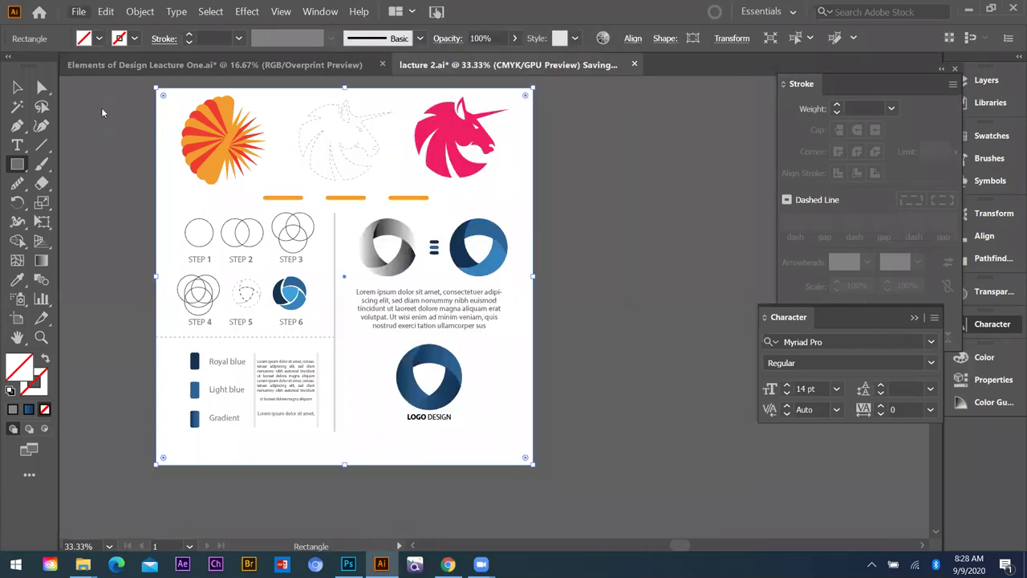
key("alt+f")
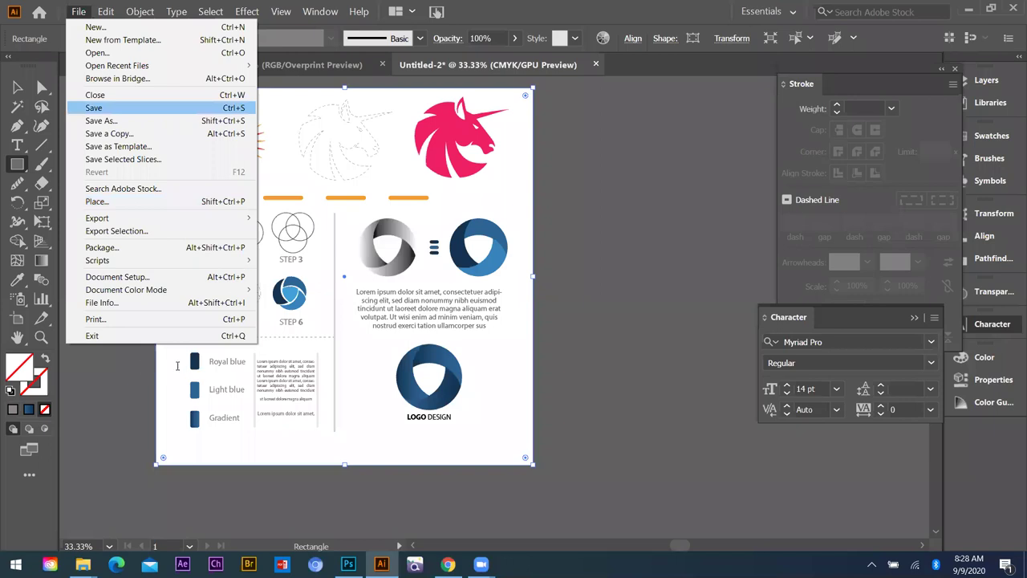
key("Escape")
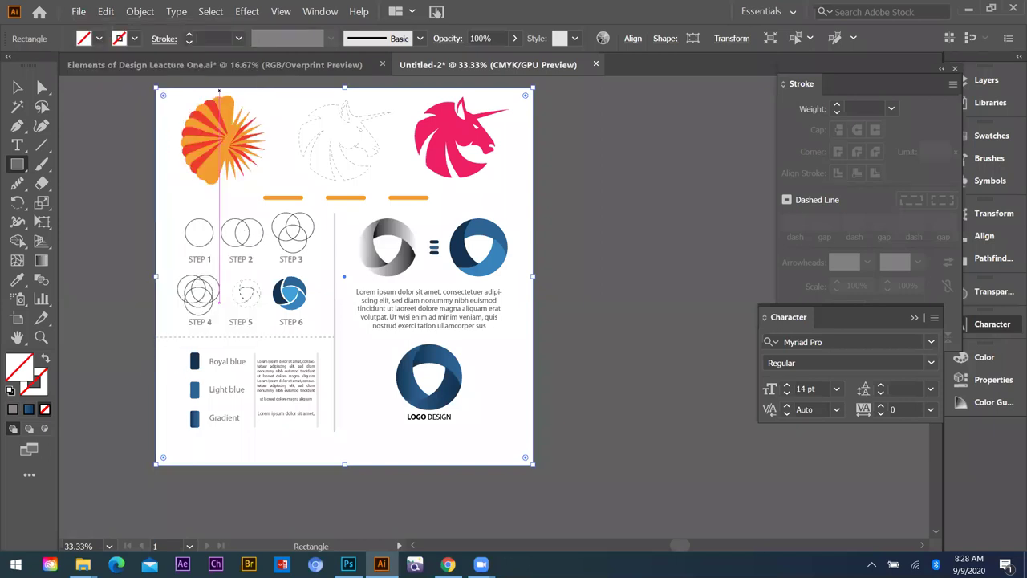
- Save the document as batch 23 lacture 2 in the batch 23 folder, keeping the Illustrator 2020 version options
key("ctrl+s")
type("batch 23 lacture 2")
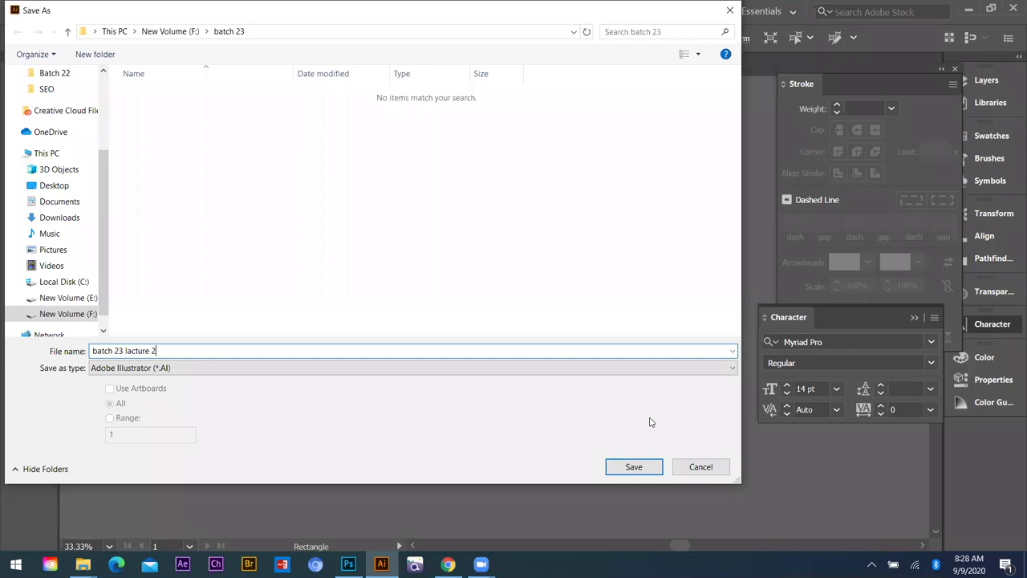
key("Return")
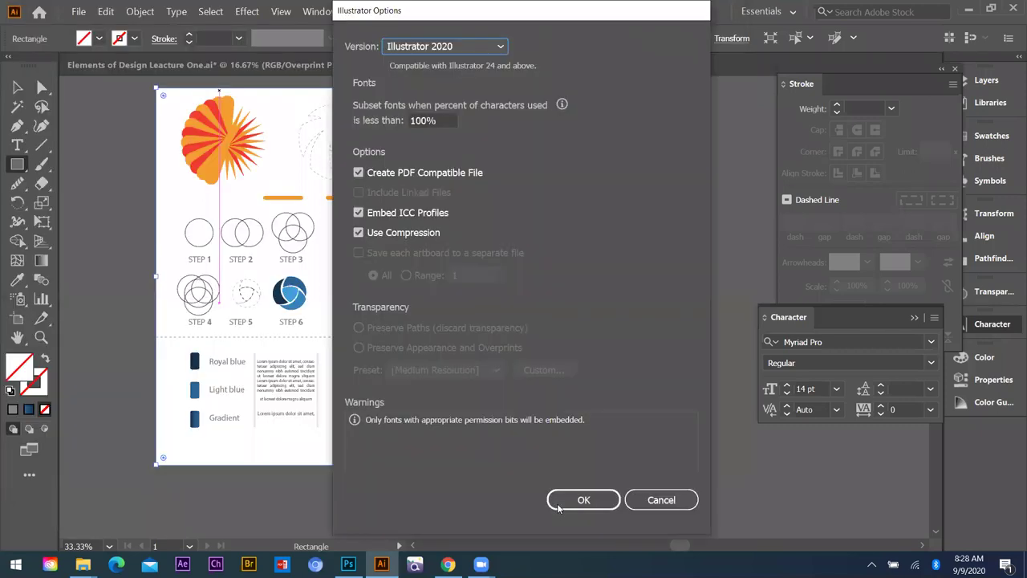
left_click(561, 505)
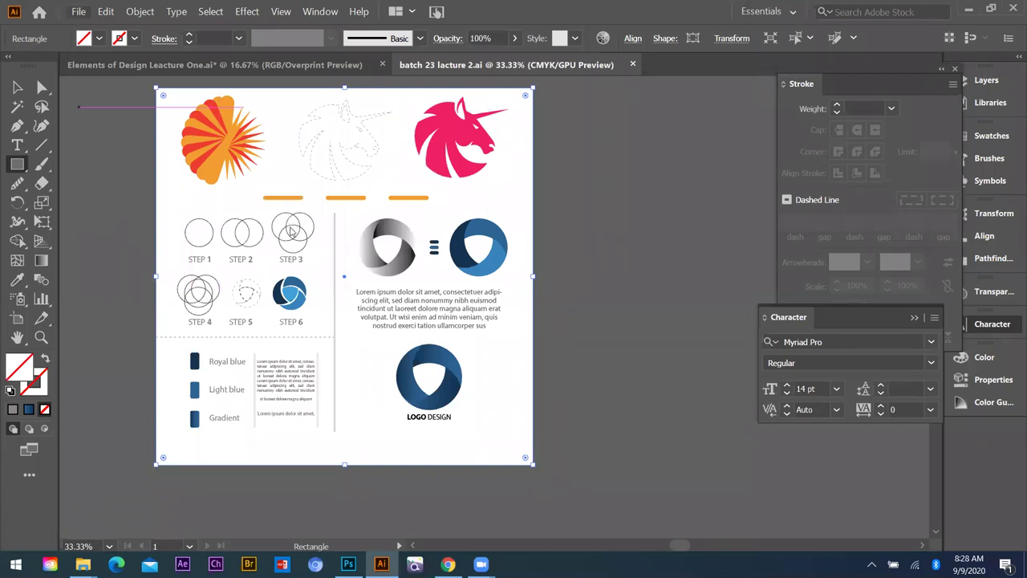
- Start exporting the artwork as a JPEG named batch 23 lacture 2 into the batch 23 folder
key("alt+f")
mouse_move(161, 219)
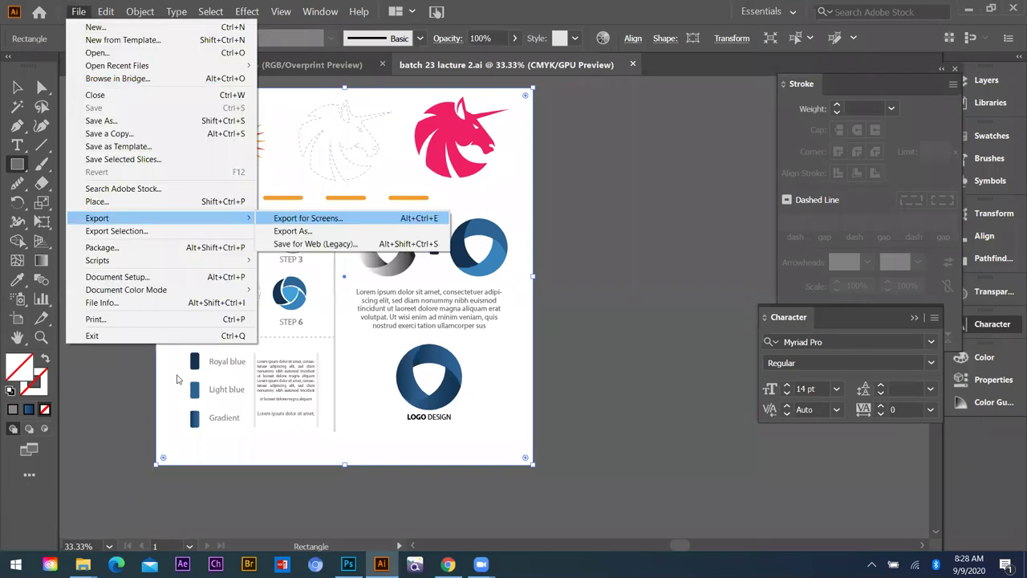
left_click(291, 233)
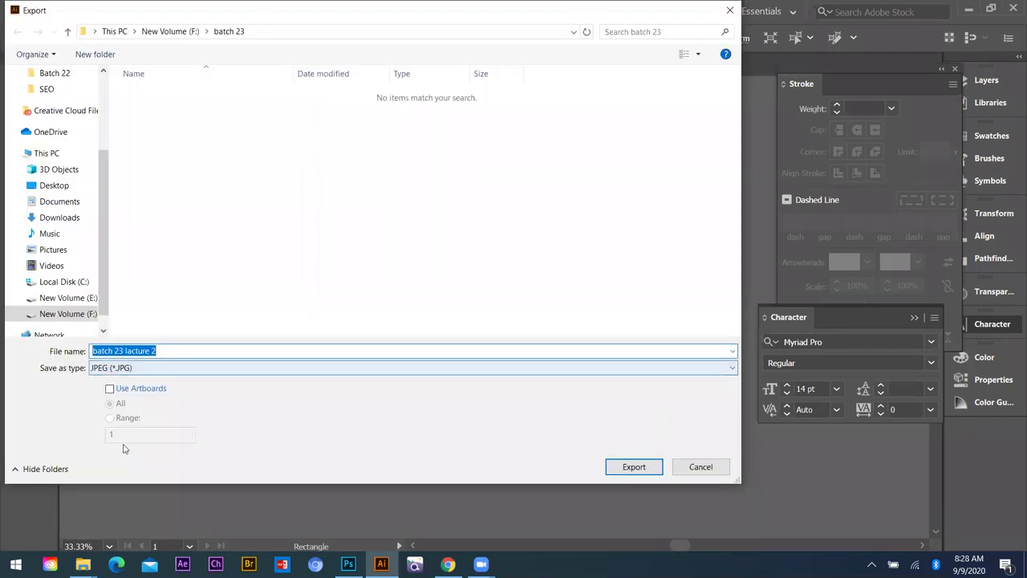
left_click(122, 370)
left_click(122, 448)
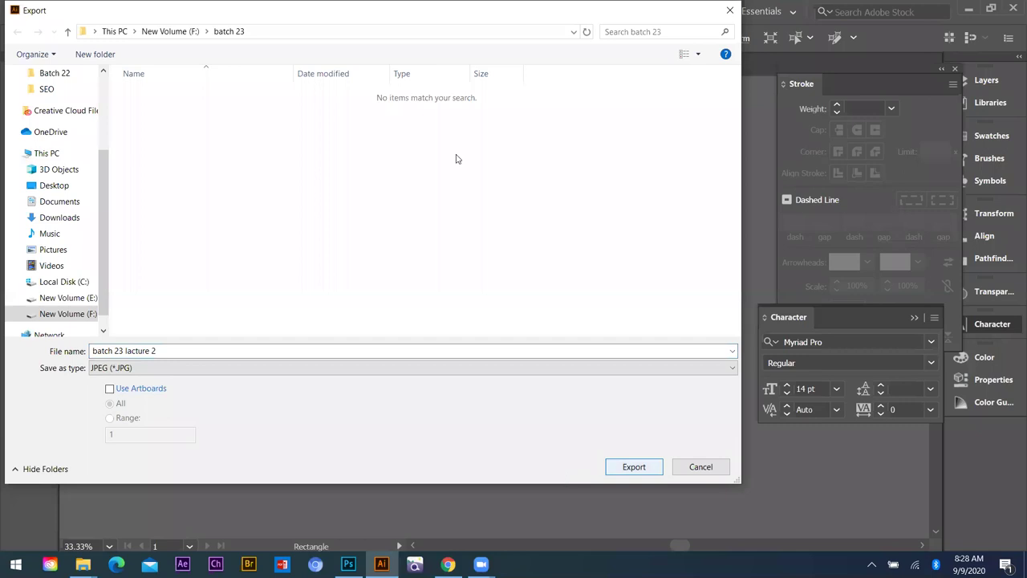
key("Return")
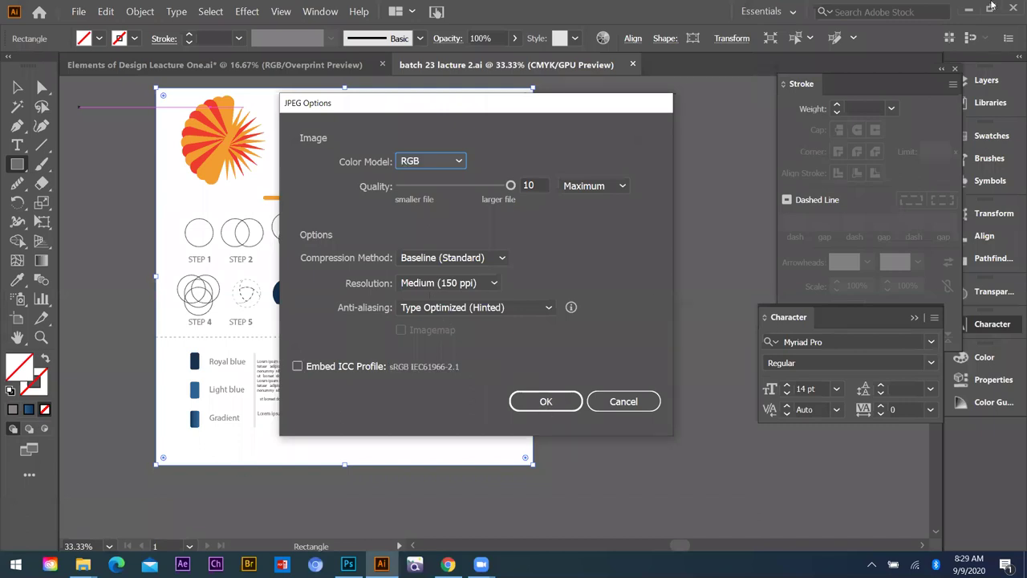
- Complete the JPEG export with RGB colour, maximum quality 10 and medium 150 ppi resolution, and switch to the Windows desktop
key("Tab")
key("Tab")
key("Tab")
key("Tab")
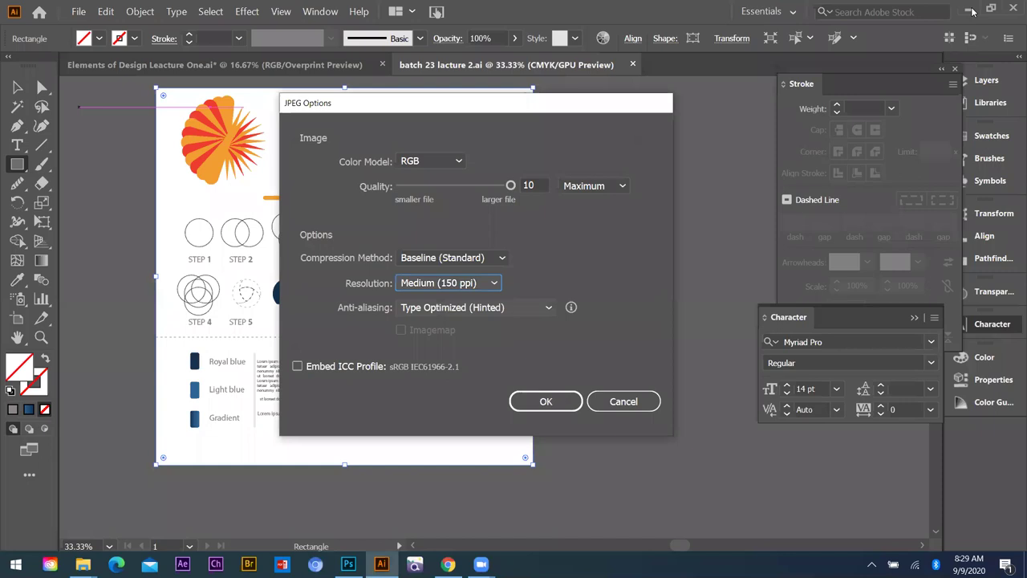
key("Return")
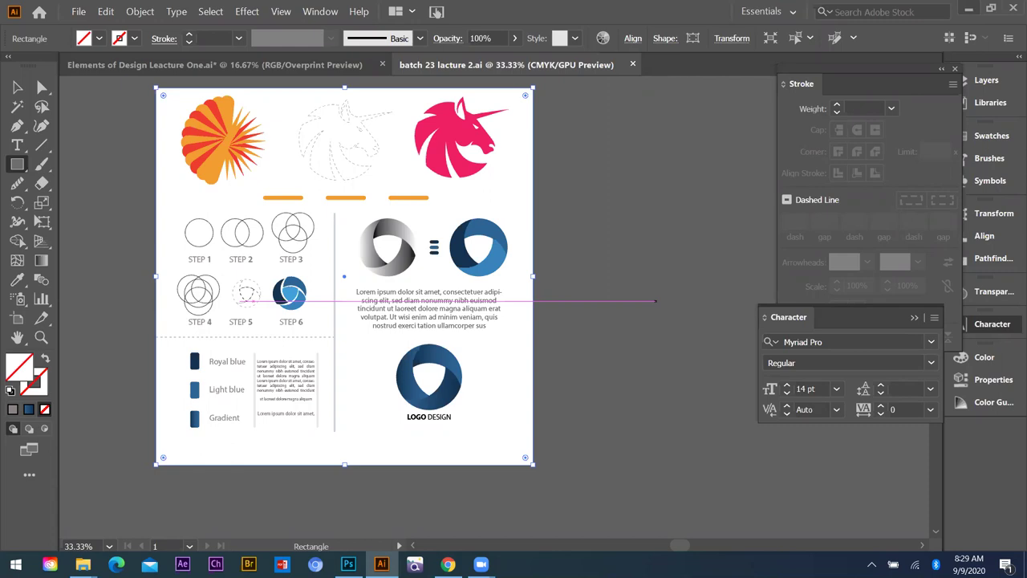
key("super+d")
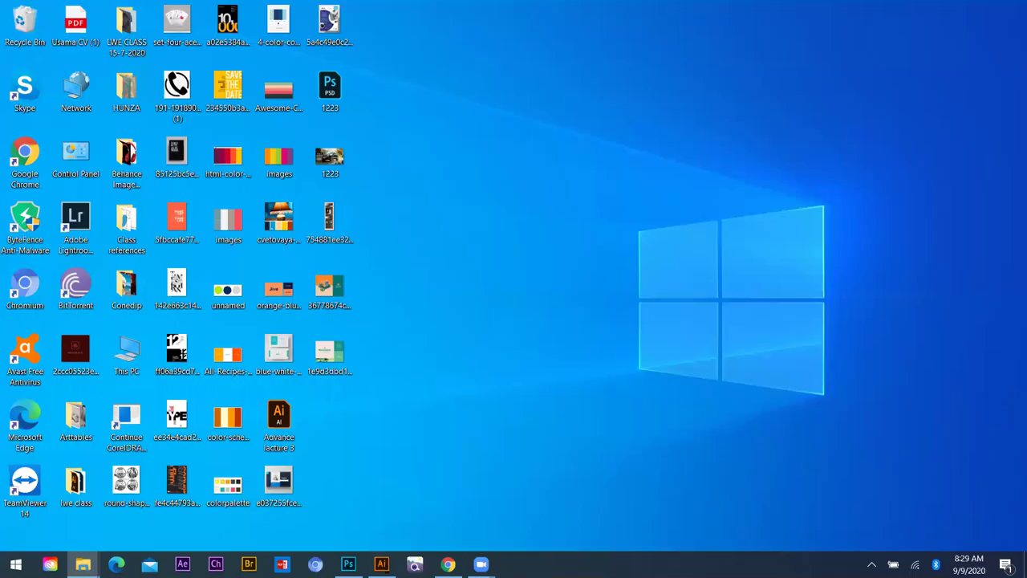